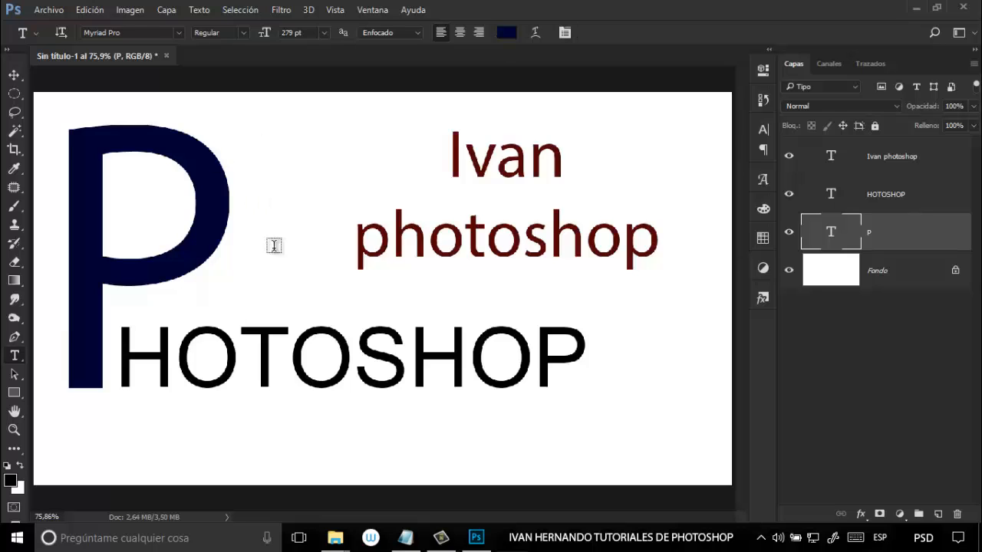
pyautogui.rightClick(15, 357)
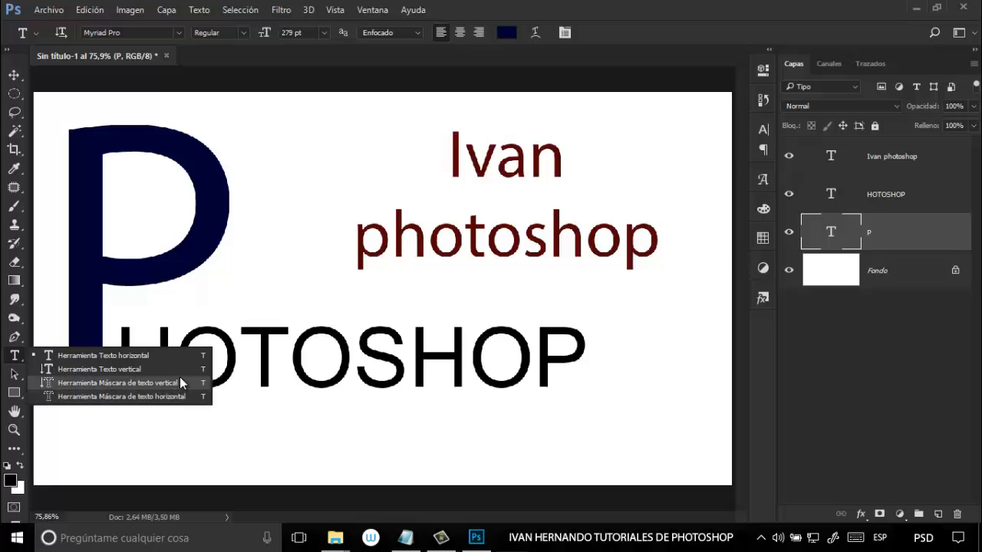
pyautogui.click(648, 27)
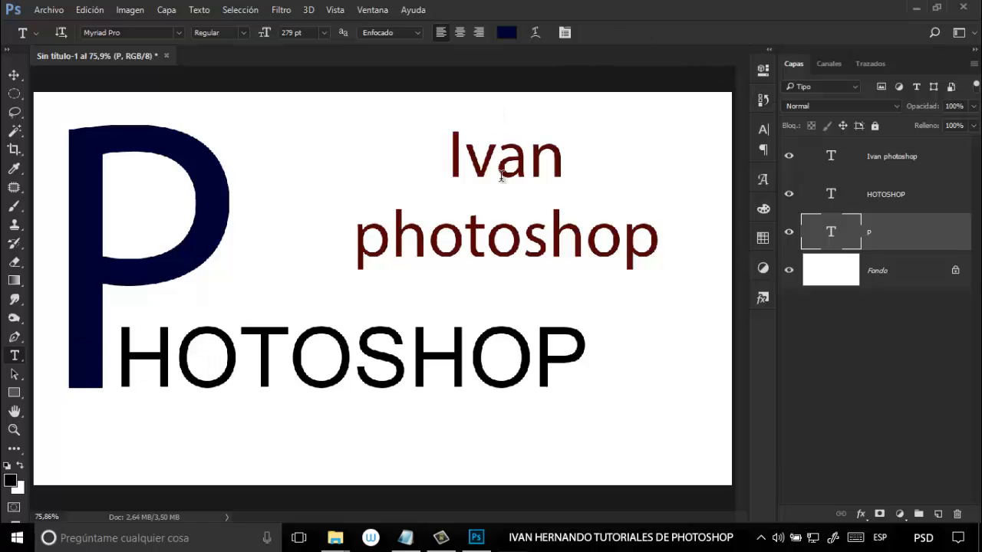
# - Switch the HOTOSHOP text layer to vertical orientation and move it between the large P and the red text
pyautogui.click(909, 201)
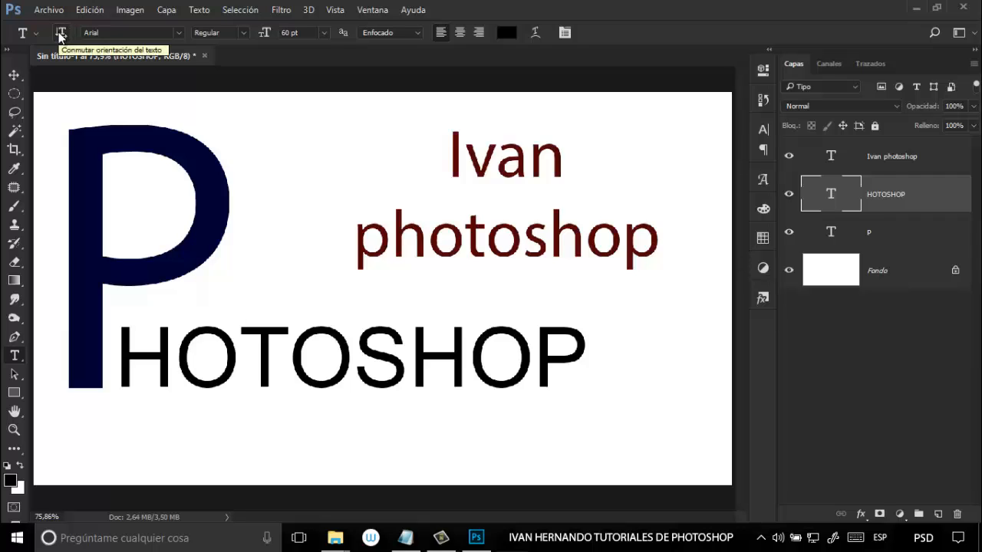
pyautogui.click(61, 33)
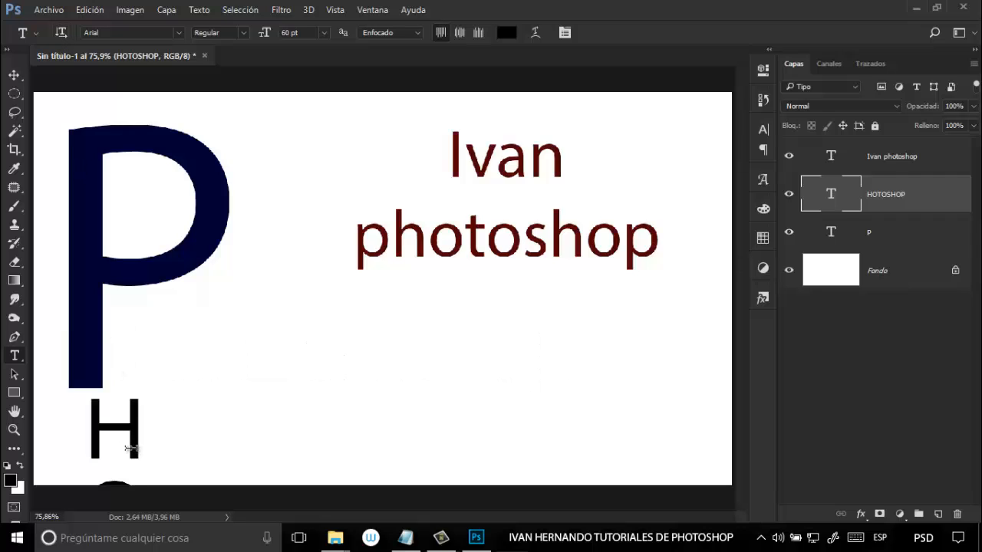
pyautogui.click(13, 74)
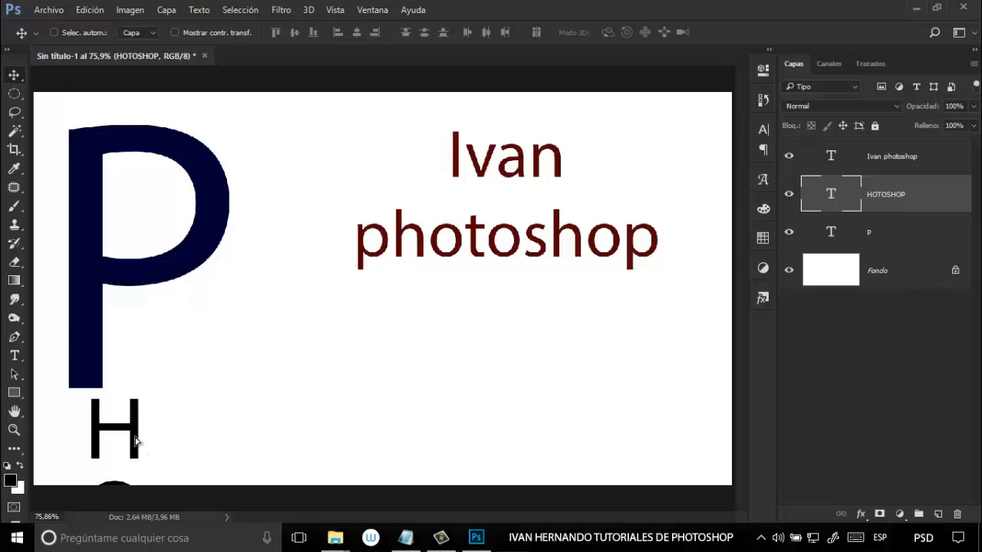
pyautogui.moveTo(135, 441); pyautogui.dragTo(342, 117)
pyautogui.moveTo(350, 356)
pyautogui.mouseDown()
pyautogui.moveTo(337, 309)
pyautogui.moveTo(346, 352)
pyautogui.mouseUp()
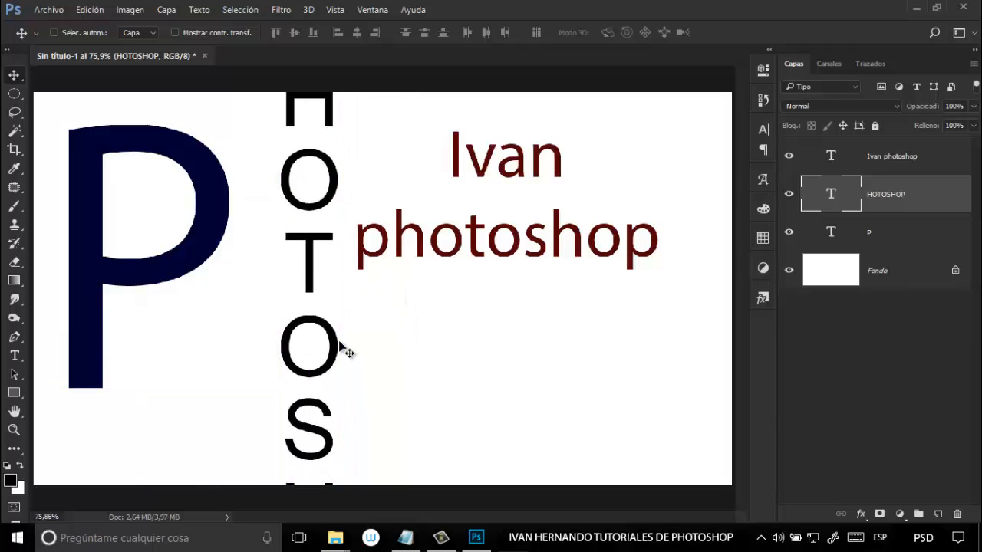
# - Undo the moves and the orientation change of the HOTOSHOP text
pyautogui.hotkey('ctrl', 'alt', 'z')
pyautogui.hotkey('ctrl', 'alt', 'z')
pyautogui.hotkey('ctrl', 'alt', 'z')
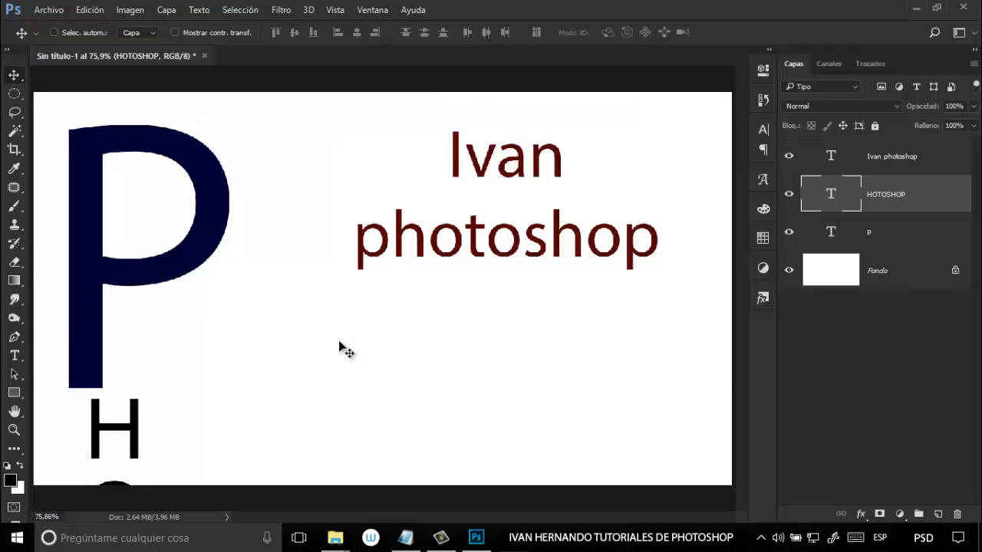
pyautogui.hotkey('ctrl', 'alt', 'z')
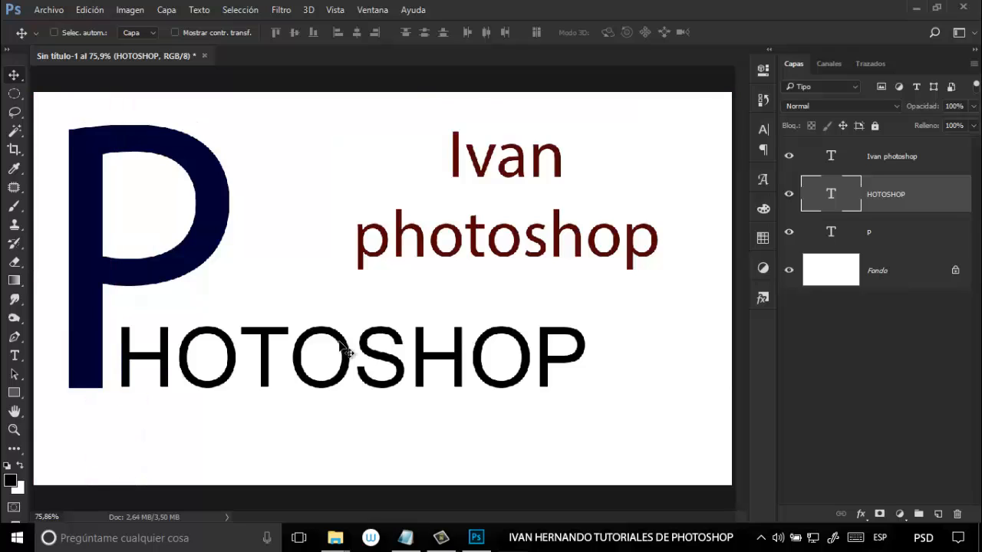
# - Look through the Arial variants, try the Angelface font on the HOTOSHOP text and return it to Arial
pyautogui.click(15, 356)
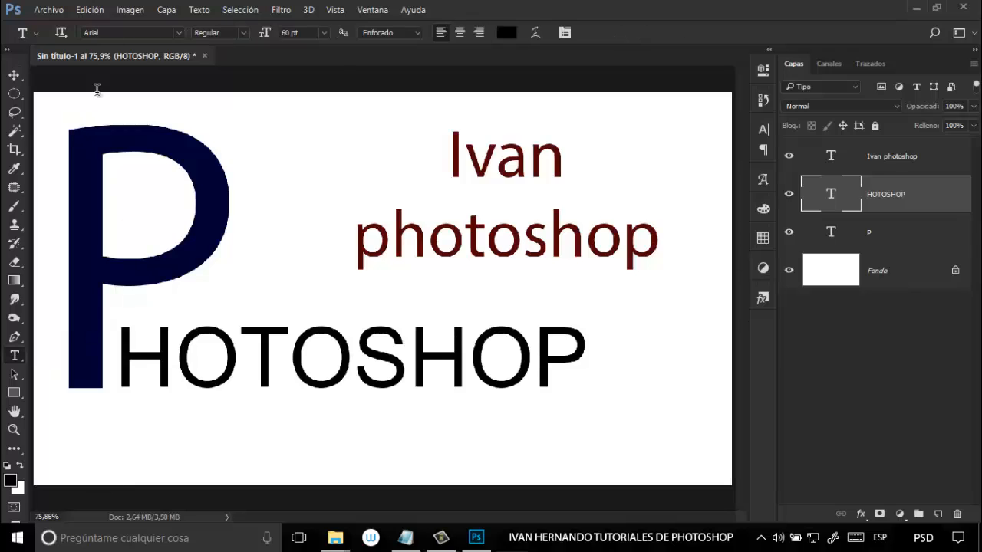
pyautogui.click(180, 32)
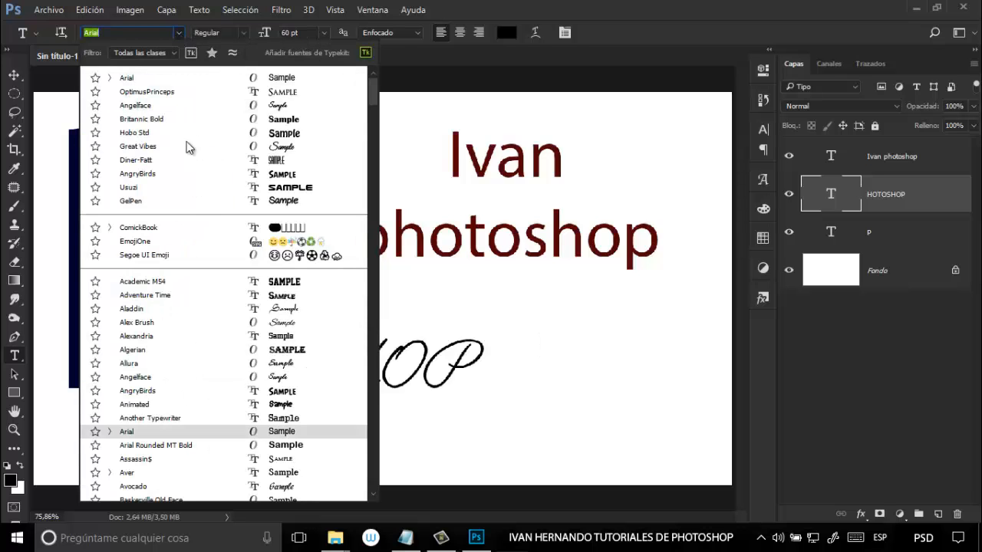
pyautogui.click(112, 78)
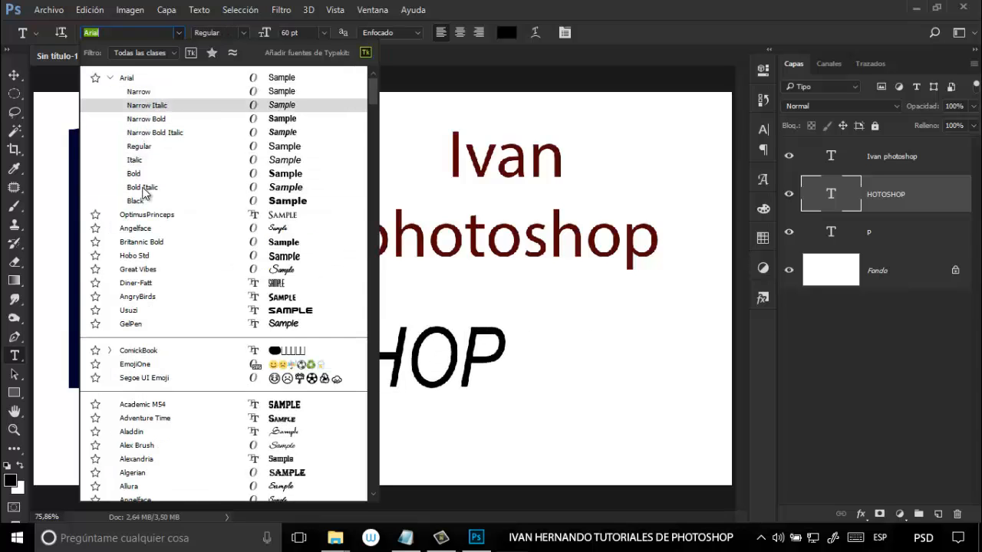
pyautogui.click(111, 78)
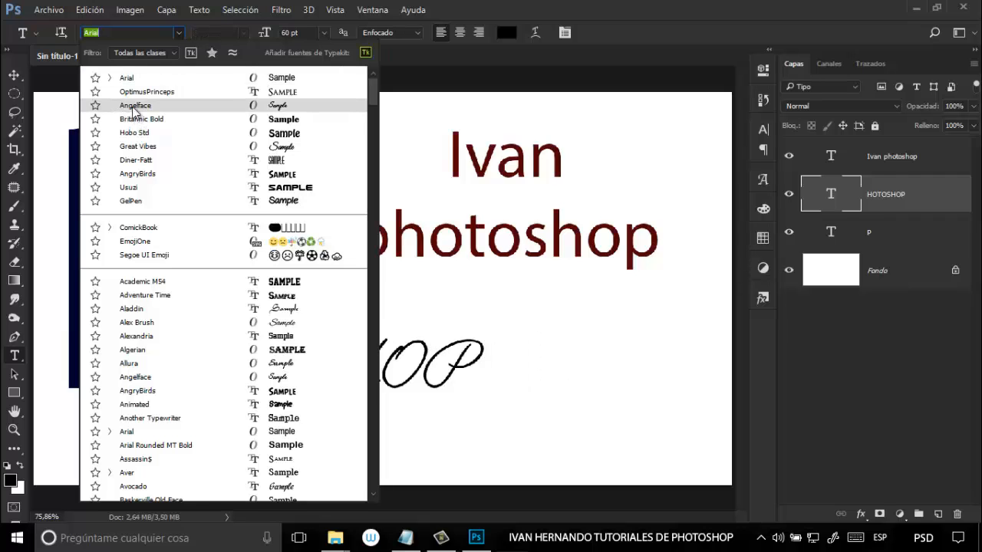
pyautogui.click(133, 109)
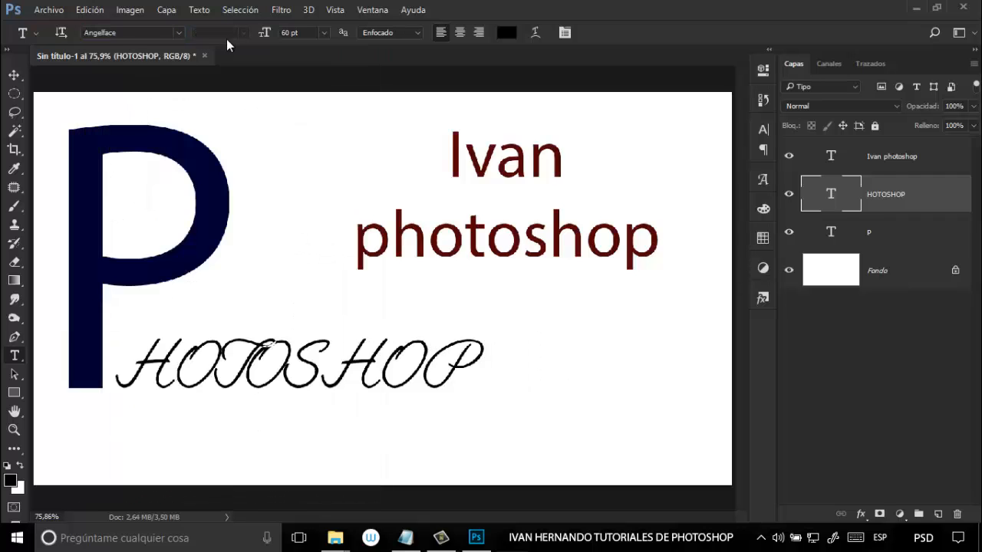
pyautogui.click(179, 34)
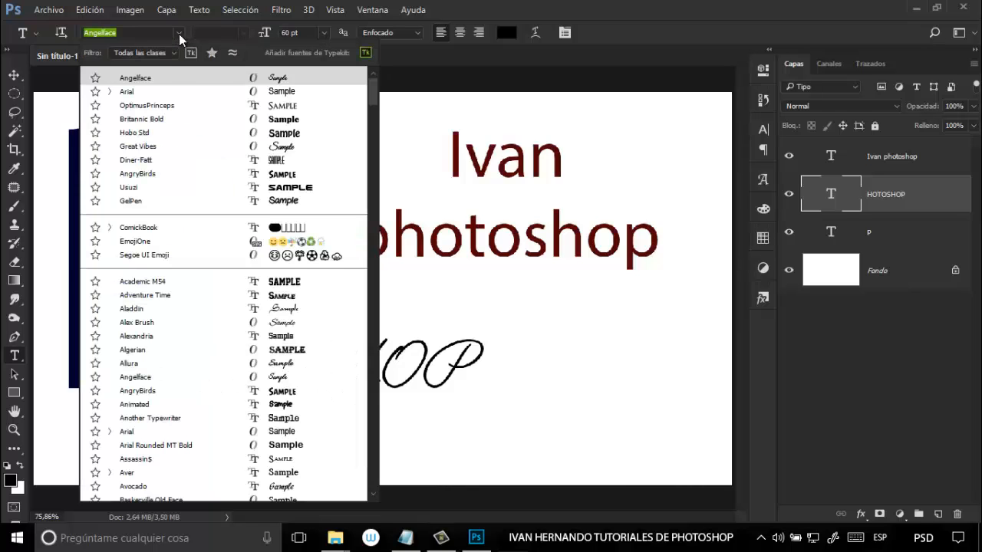
pyautogui.click(158, 92)
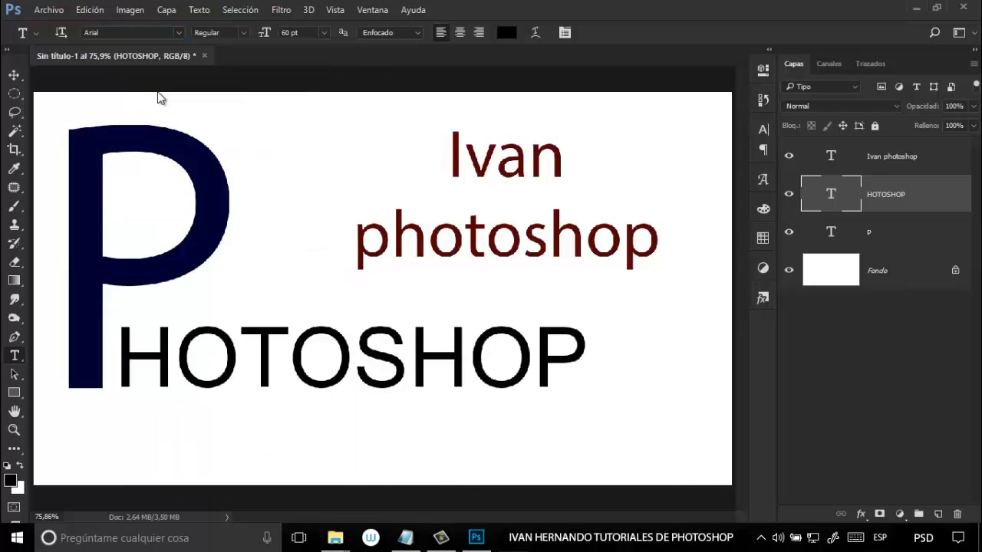
# - Try the Bold and Italic styles on the HOTOSHOP text and return it to Regular
pyautogui.click(243, 36)
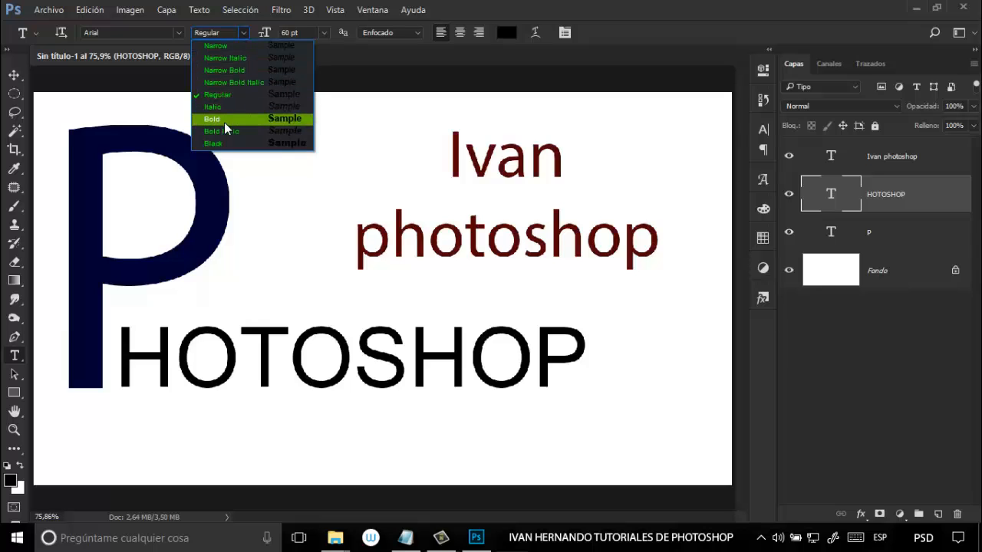
pyautogui.click(221, 118)
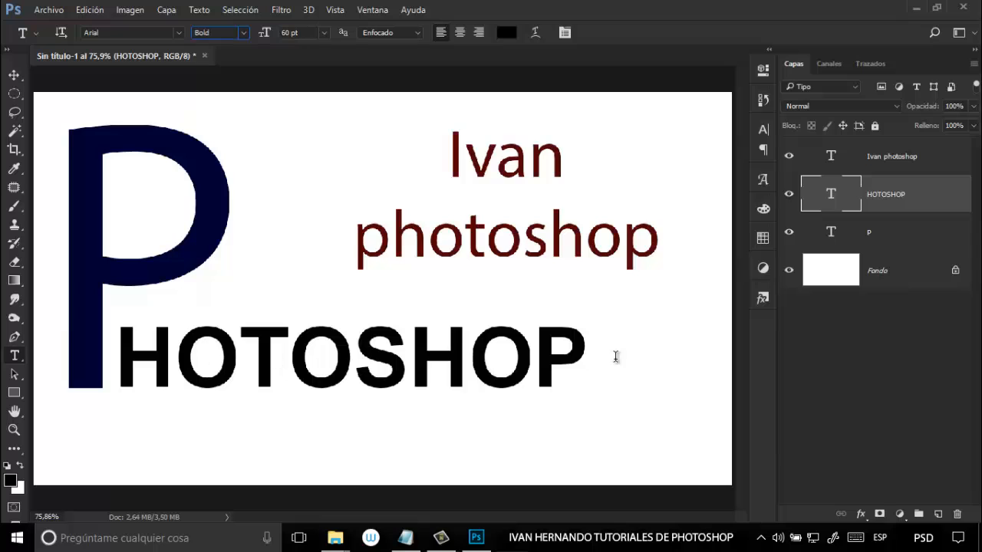
pyautogui.click(243, 34)
pyautogui.click(235, 105)
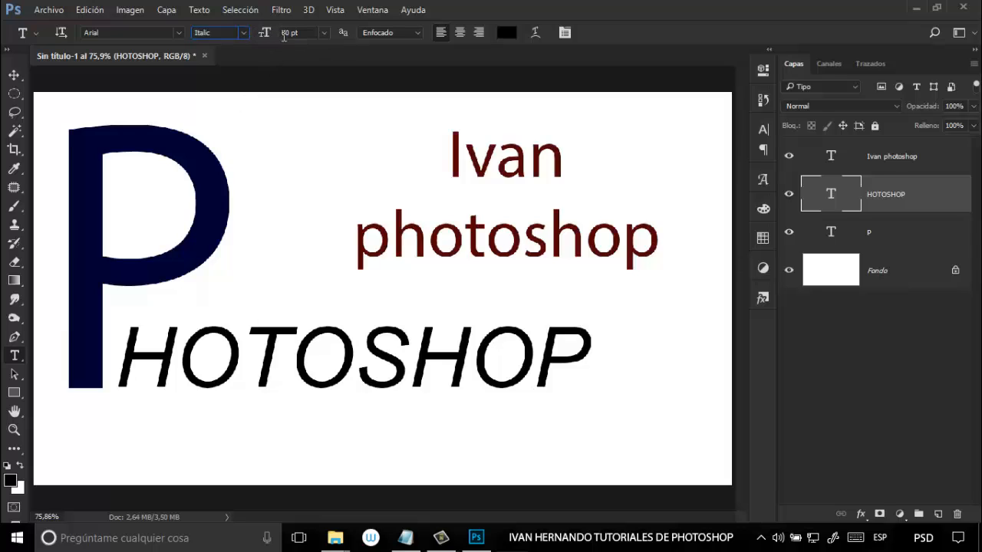
pyautogui.click(244, 32)
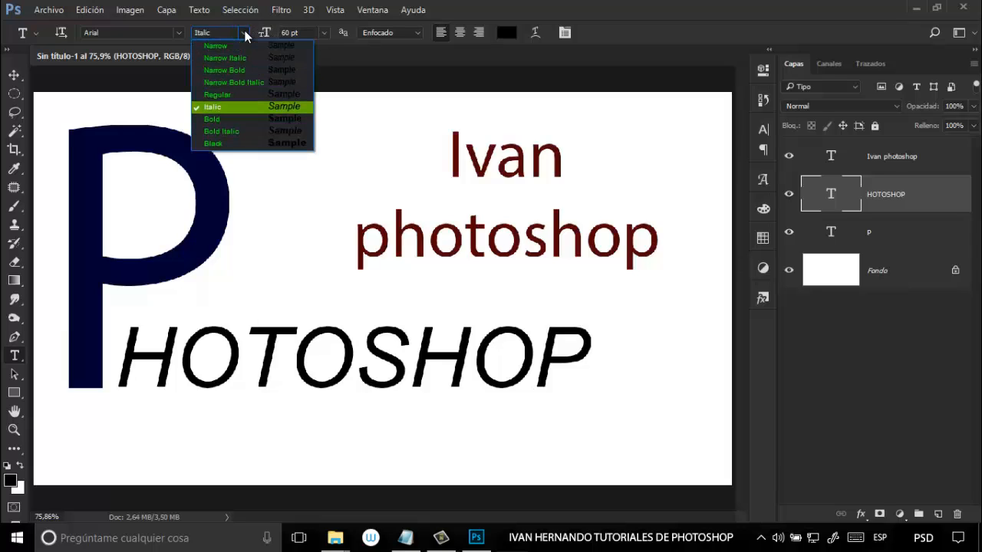
pyautogui.click(244, 93)
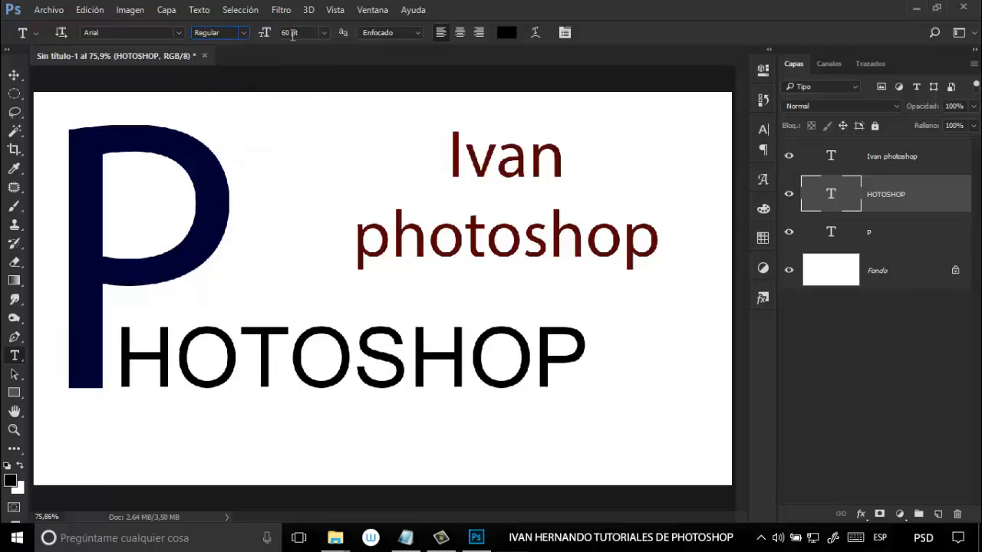
# - Set the HOTOSHOP text's size to 60 pt and its anti-aliasing to Ninguno
pyautogui.click(324, 32)
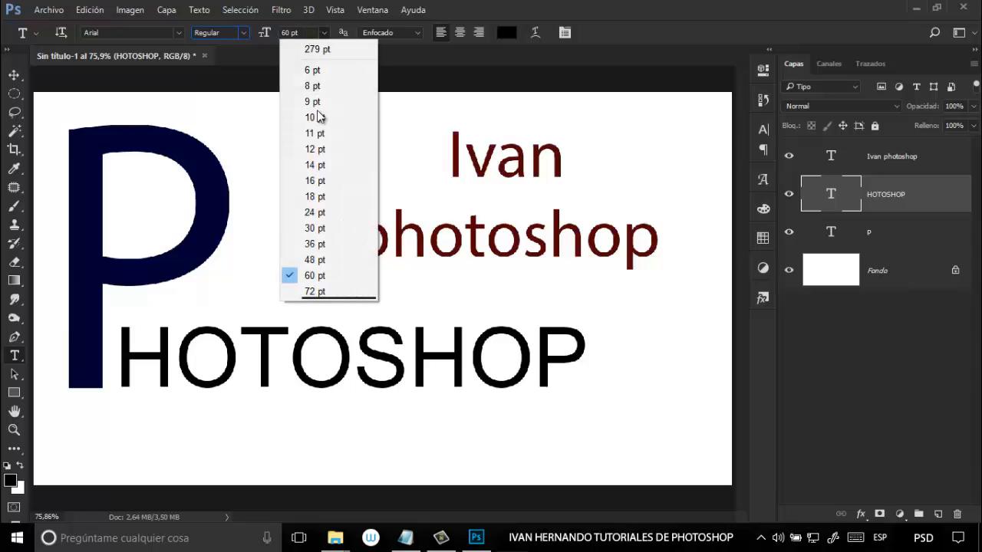
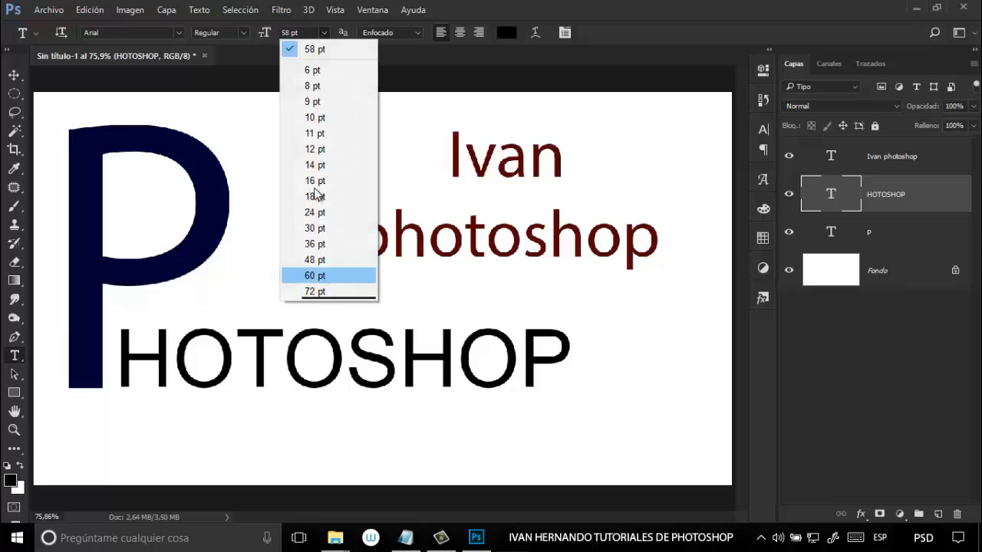
pyautogui.click(317, 276)
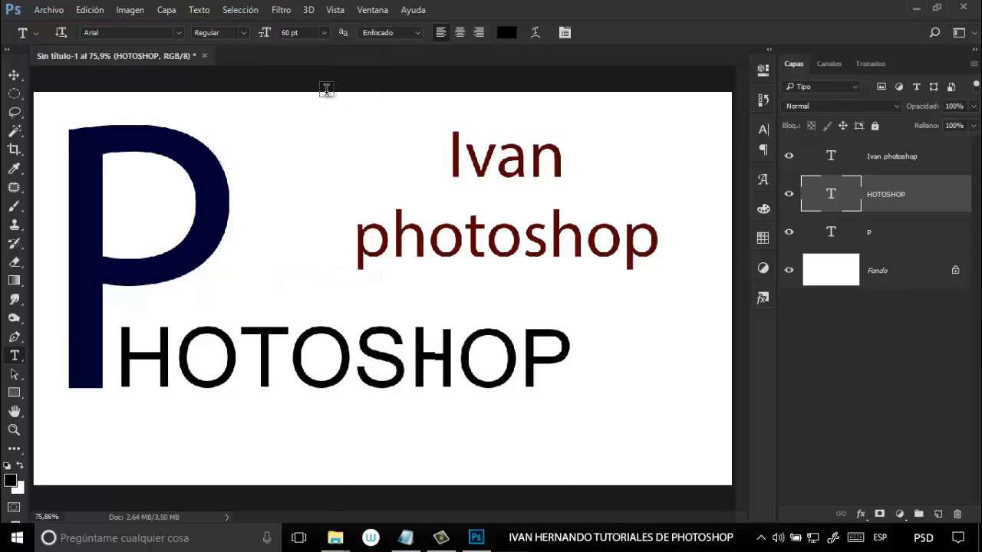
pyautogui.click(406, 32)
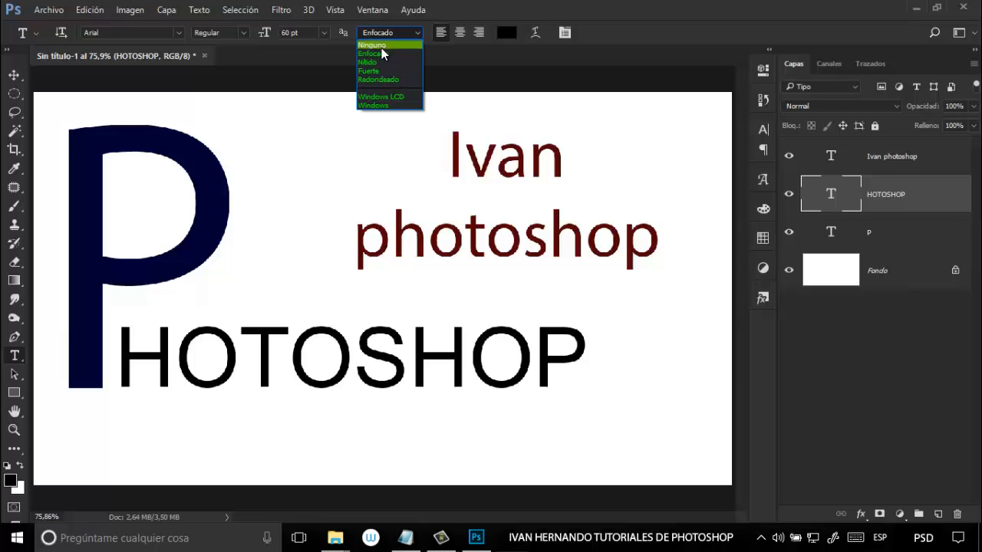
pyautogui.click(381, 46)
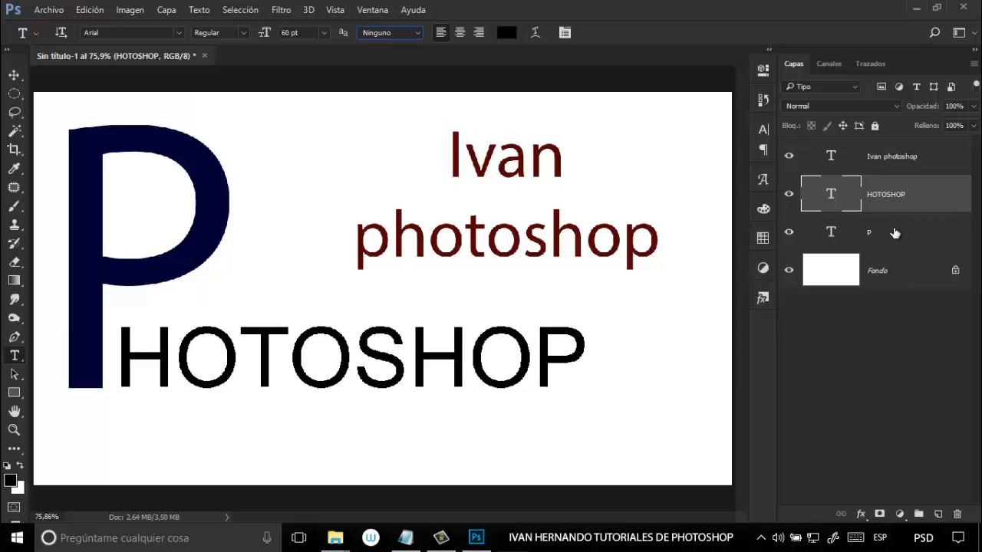
# - Select the P text layer and zoom in to 500% to examine the edges where its stem meets the bowl
pyautogui.click(915, 234)
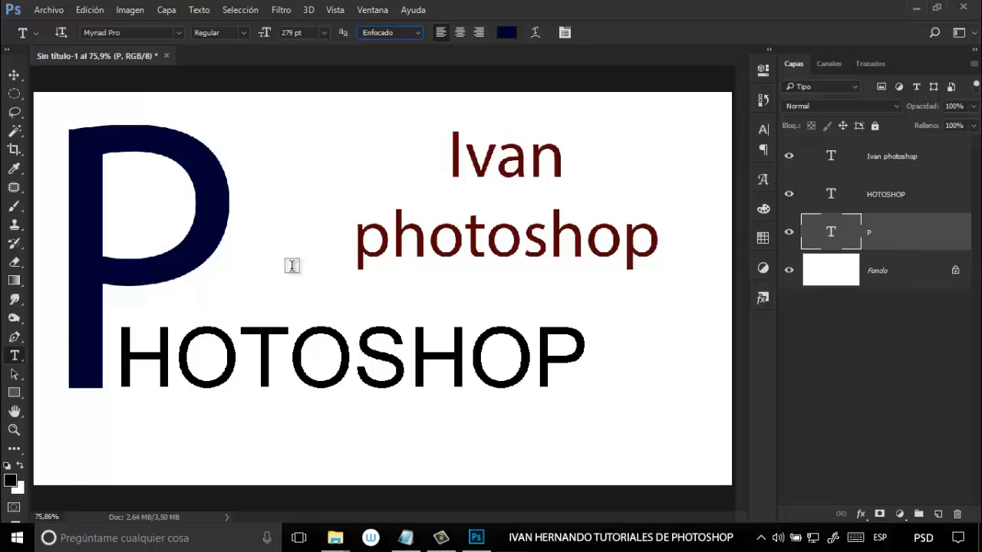
pyautogui.click(14, 74)
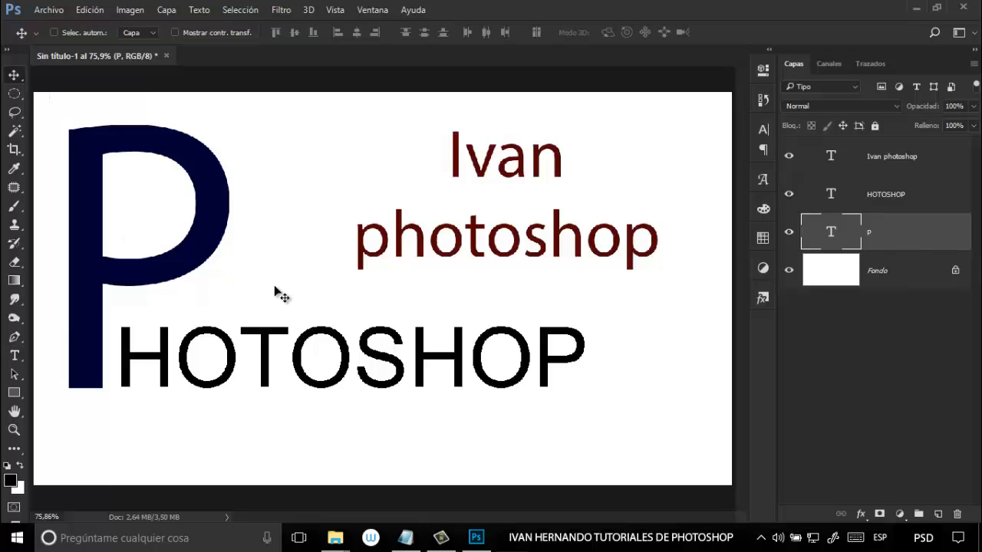
pyautogui.hotkey('ctrl', '+')
pyautogui.hotkey('ctrl', '+')
pyautogui.hotkey('ctrl', '+')
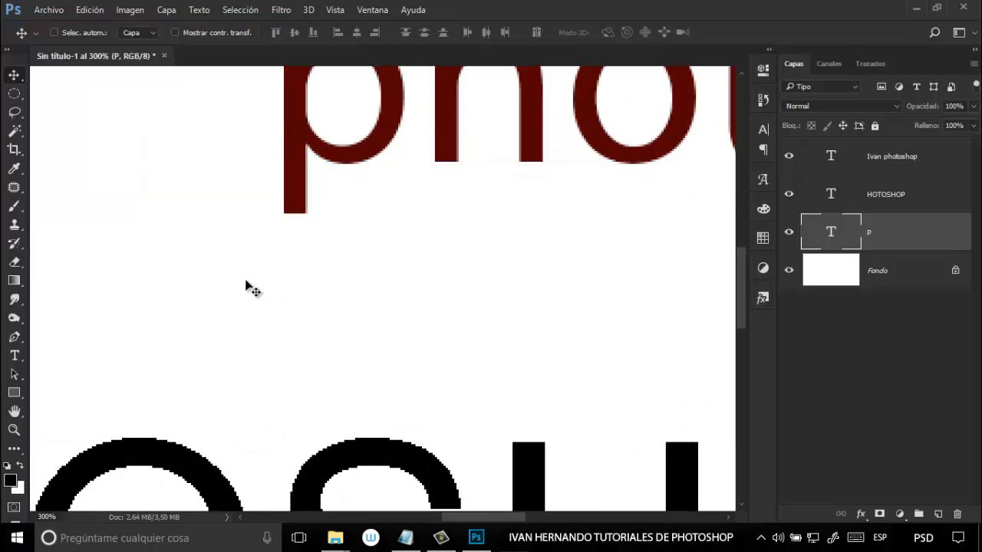
pyautogui.moveTo(101, 234); pyautogui.dragTo(557, 326)
pyautogui.moveTo(207, 209); pyautogui.dragTo(629, 270)
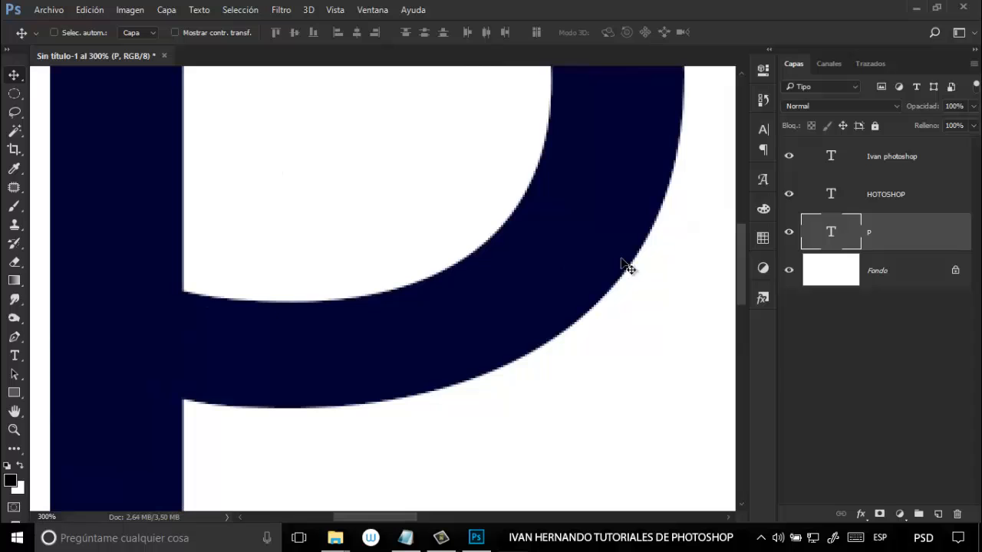
pyautogui.hotkey('ctrl', '+')
pyautogui.hotkey('ctrl', '+')
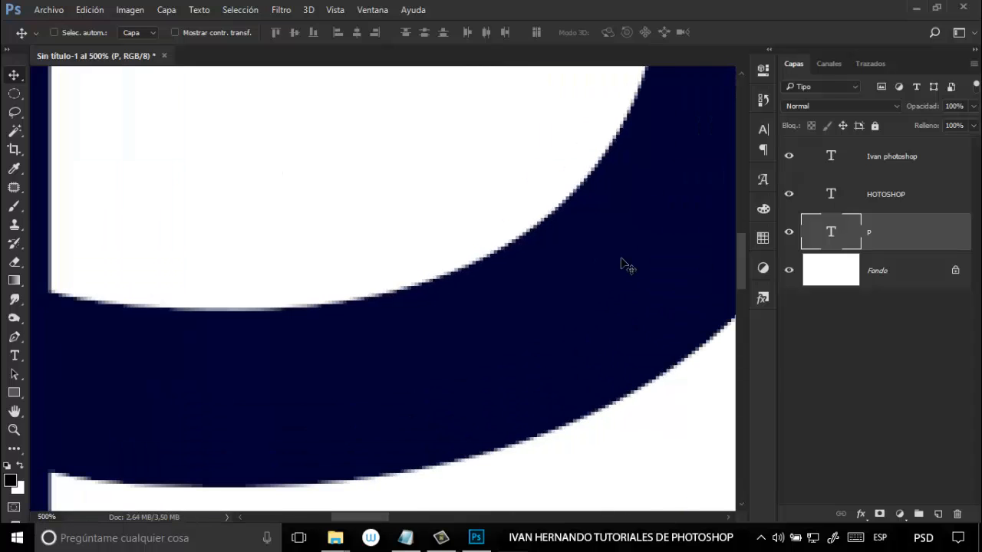
pyautogui.click(15, 362)
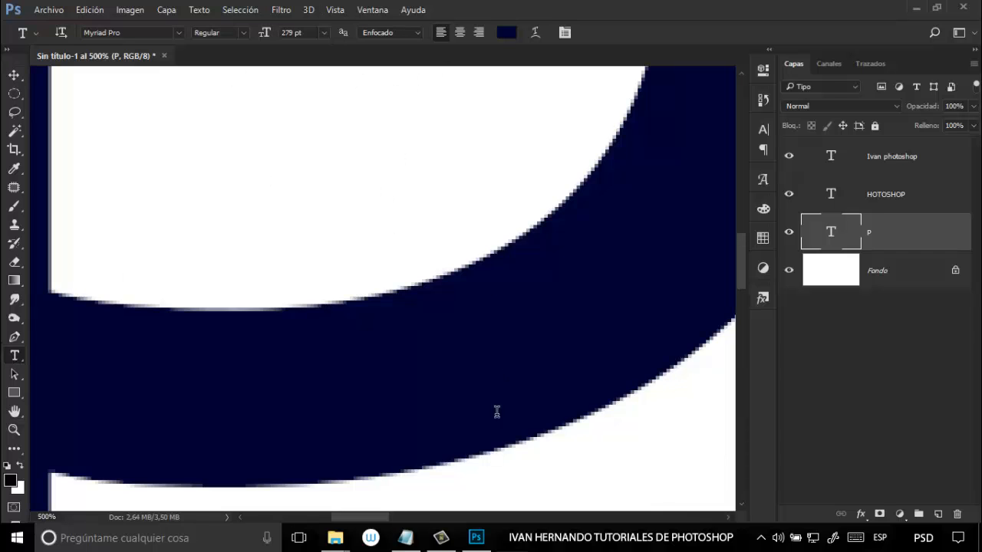
pyautogui.moveTo(371, 518); pyautogui.dragTo(354, 518)
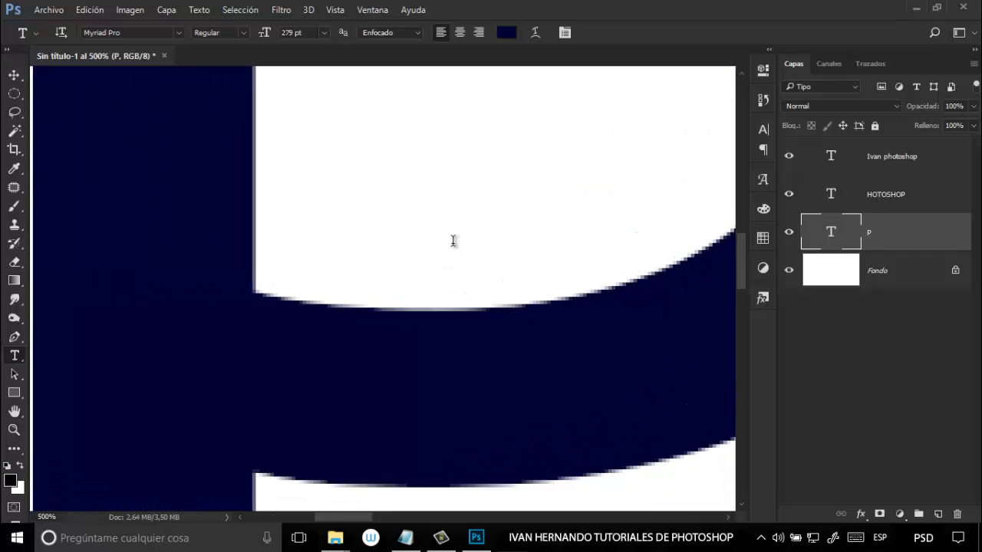
# - Try the Ninguno anti-aliasing on the P text to compare its edges, and return it to Enfocado
pyautogui.click(401, 33)
pyautogui.click(399, 46)
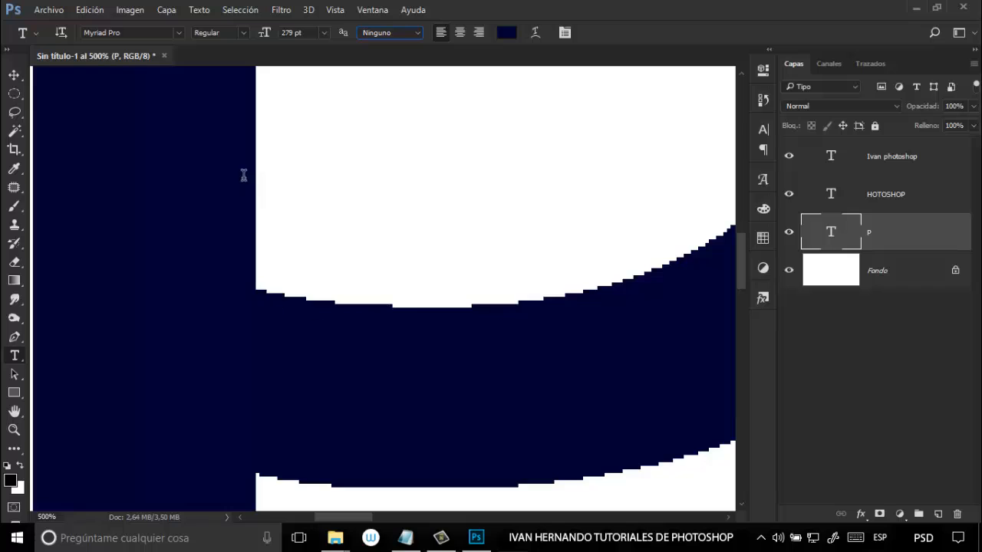
pyautogui.click(383, 35)
pyautogui.click(382, 50)
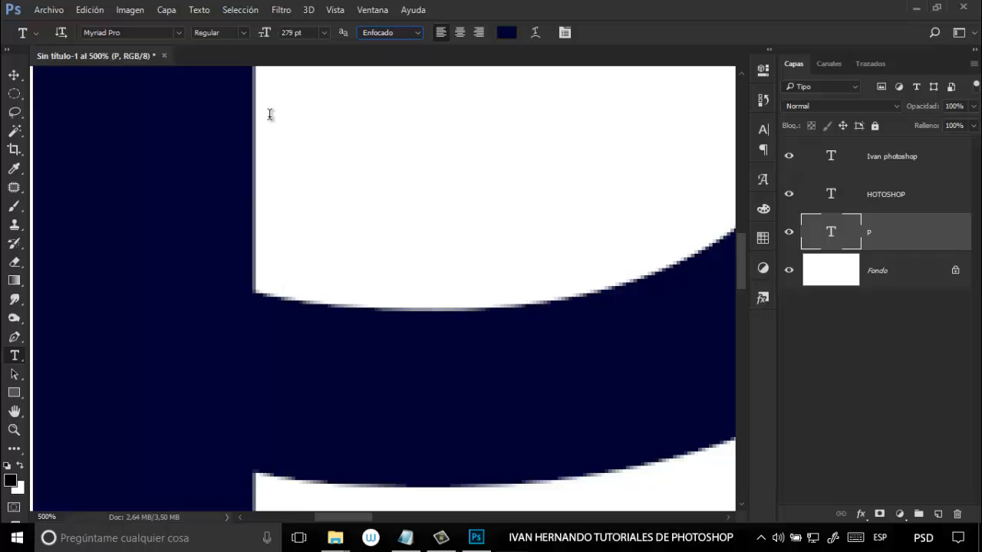
# - Set the P text's anti-aliasing to Redondeado and fit the whole document in view
pyautogui.click(383, 33)
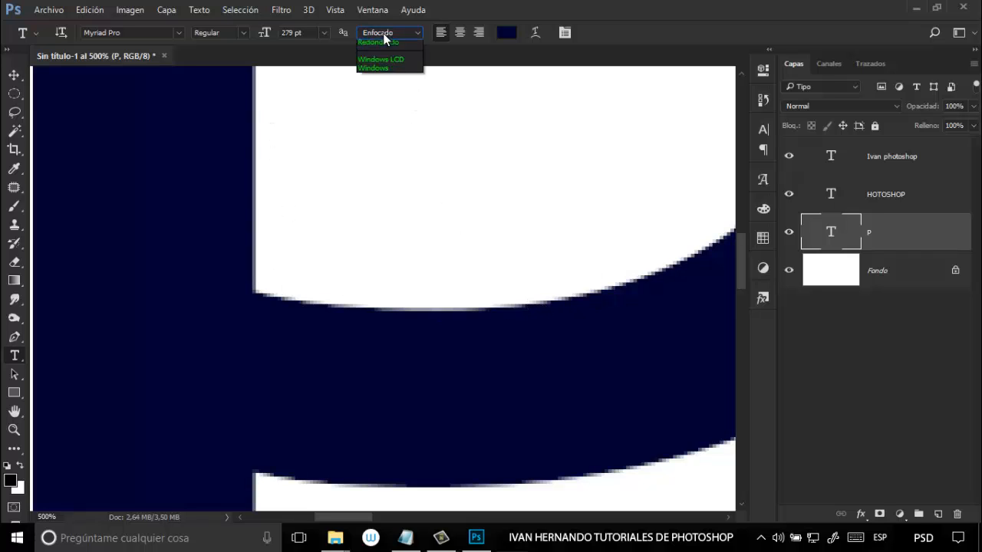
pyautogui.click(381, 81)
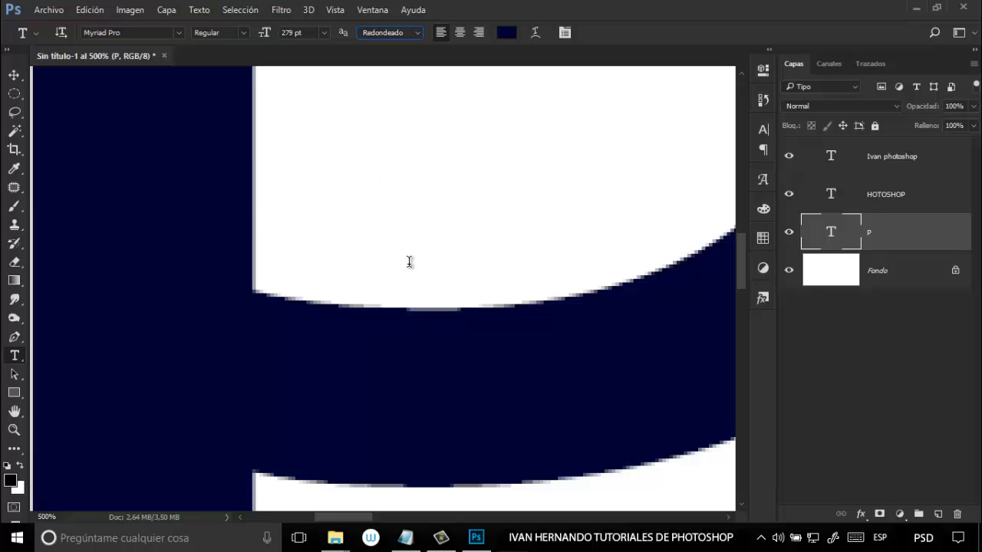
pyautogui.hotkey('ctrl', '0')
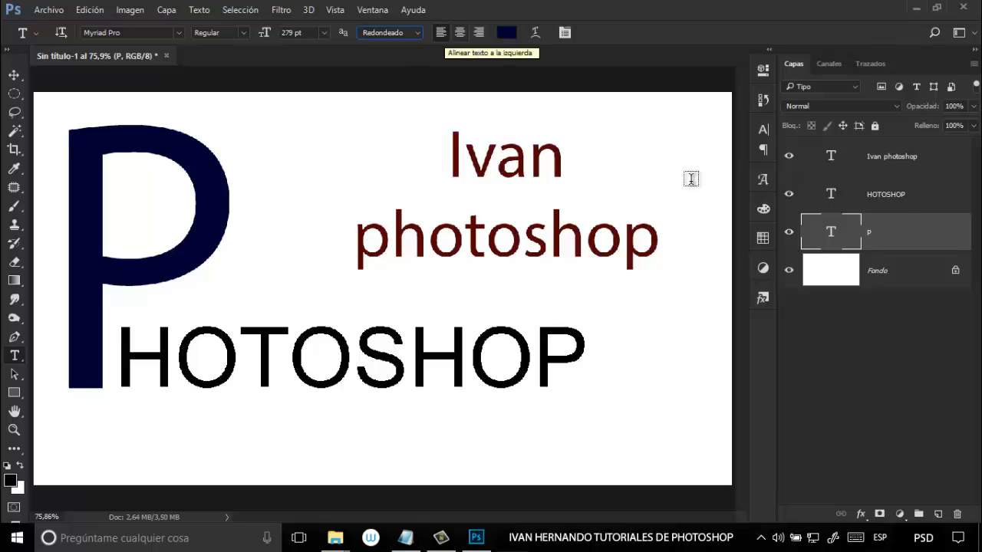
# - Try centre and right alignment on the HOTOSHOP text and return it to left alignment
pyautogui.click(918, 195)
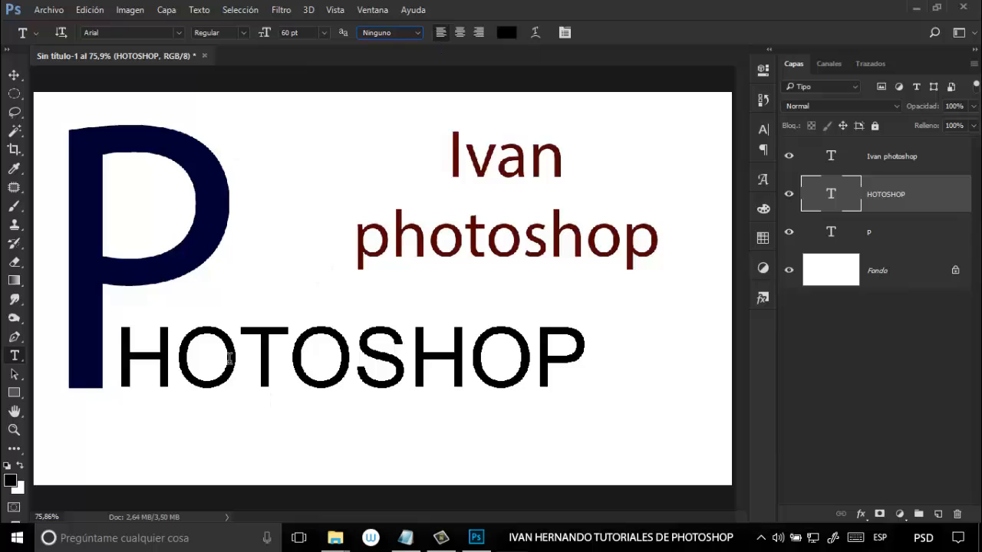
pyautogui.click(459, 33)
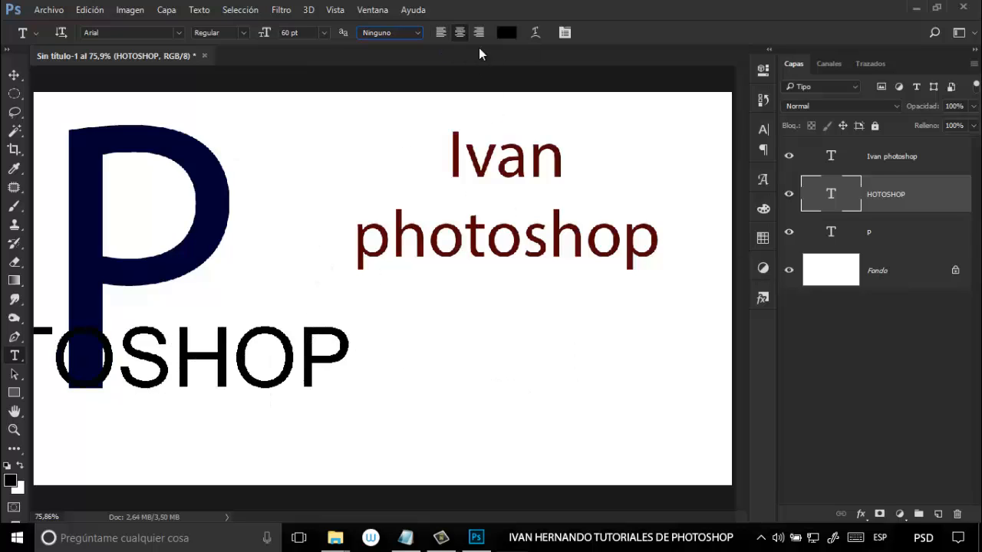
pyautogui.click(481, 34)
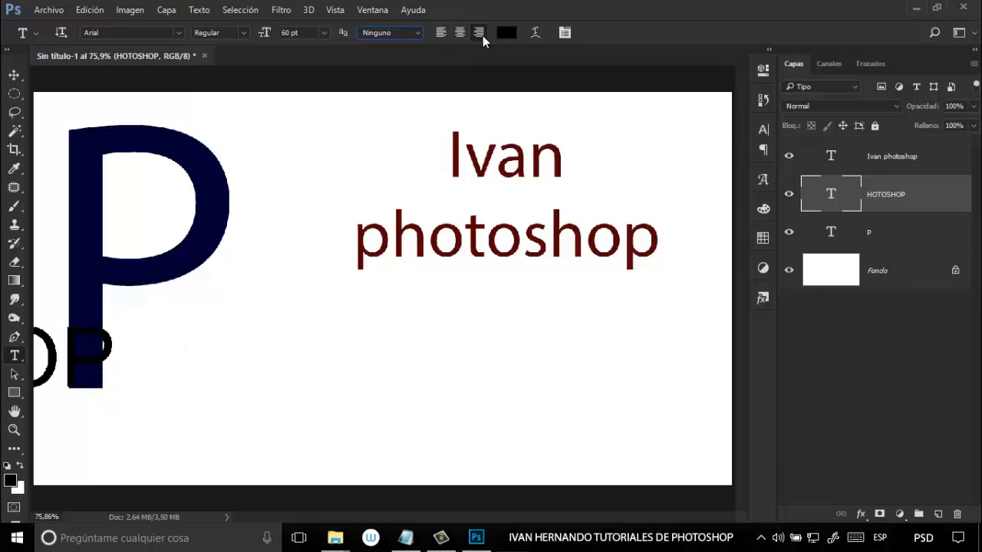
pyautogui.click(442, 35)
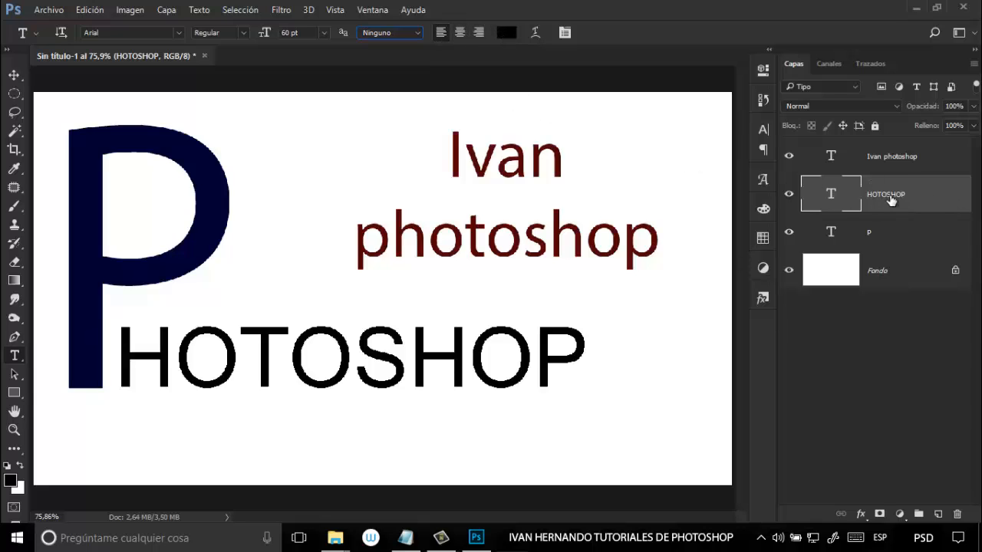
# - Try bright red, dark red and green as the HOTOSHOP text's colour, and cancel the colour change
pyautogui.click(505, 33)
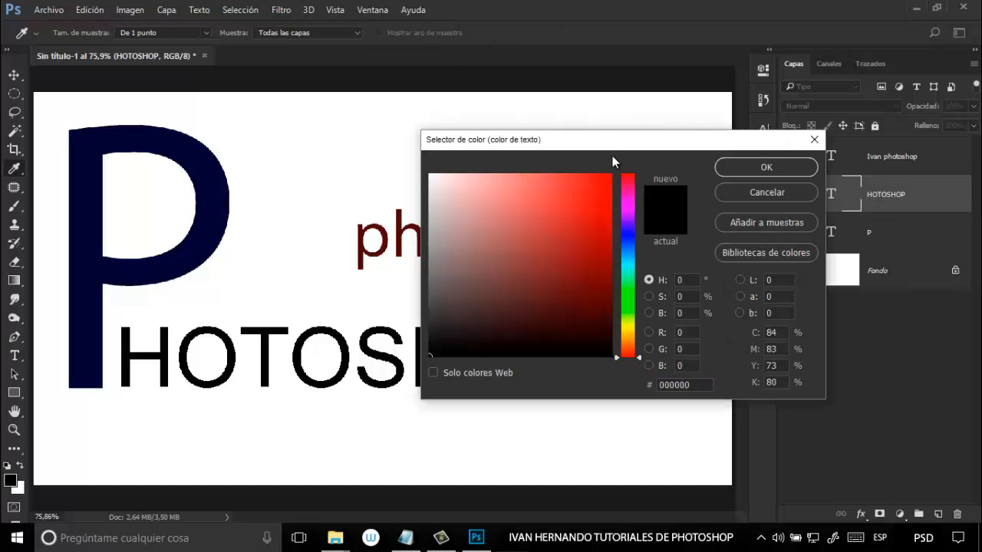
pyautogui.moveTo(561, 132); pyautogui.dragTo(500, 115)
pyautogui.click(535, 243)
pyautogui.moveTo(504, 280)
pyautogui.mouseDown()
pyautogui.moveTo(452, 276)
pyautogui.moveTo(487, 226)
pyautogui.moveTo(537, 188)
pyautogui.moveTo(541, 164)
pyautogui.moveTo(528, 272)
pyautogui.mouseUp()
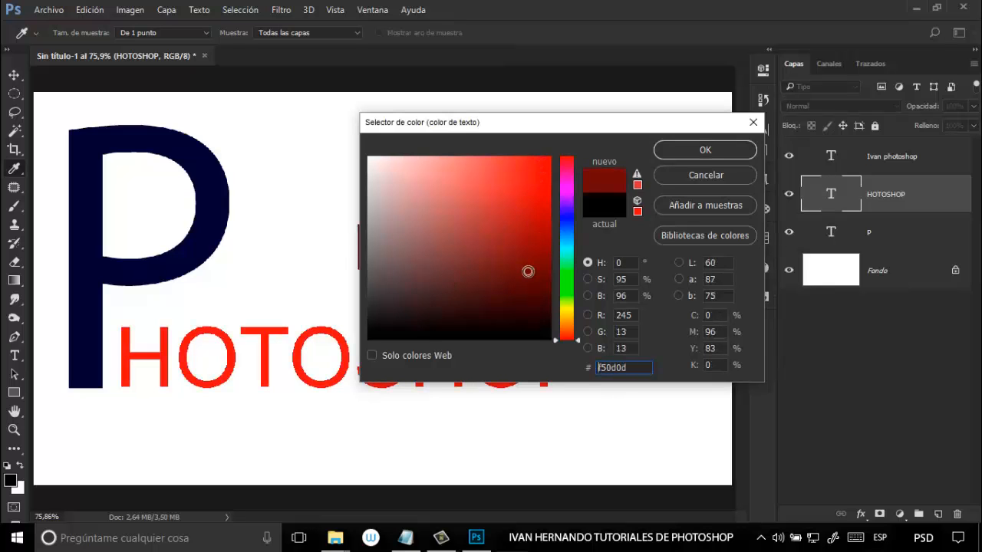
pyautogui.moveTo(629, 122); pyautogui.dragTo(696, 49)
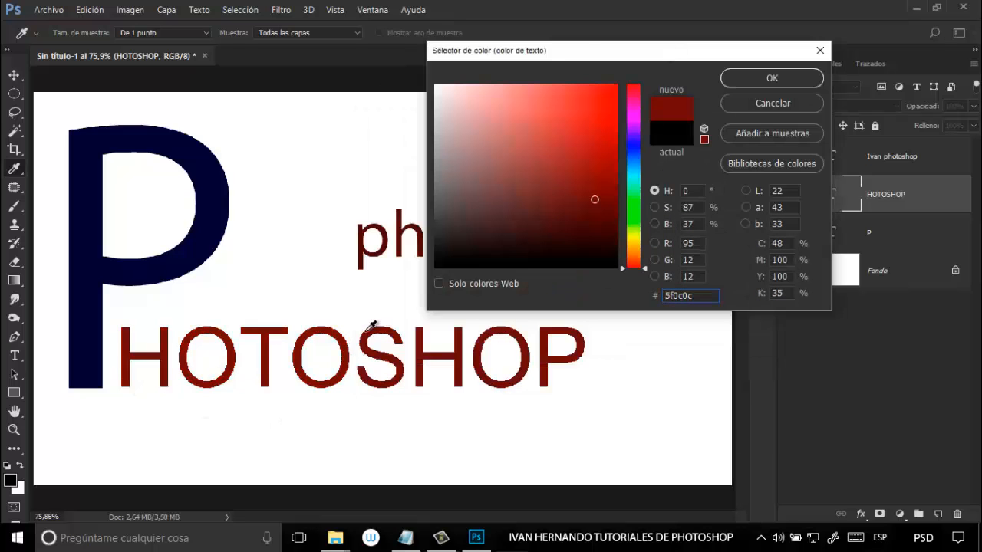
pyautogui.click(639, 205)
pyautogui.click(595, 158)
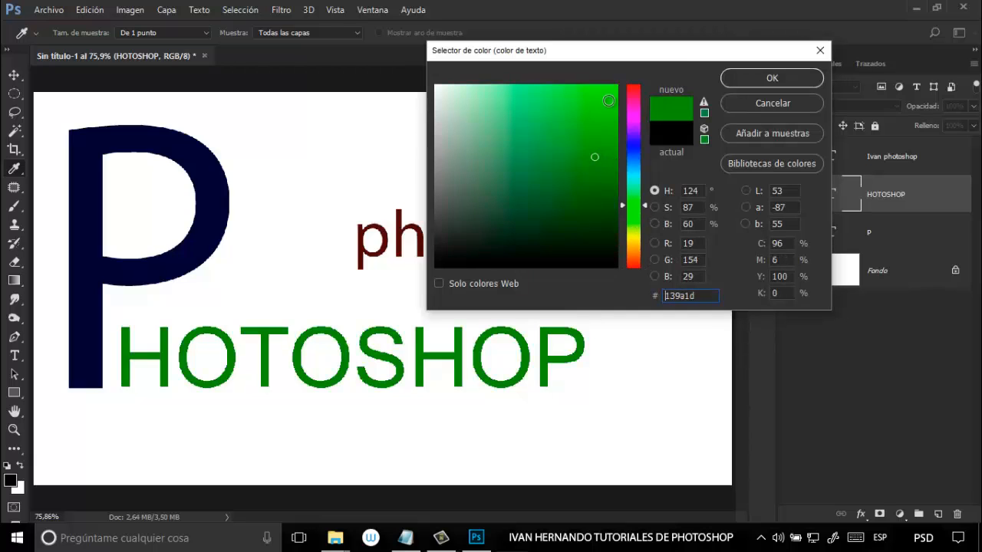
pyautogui.click(609, 101)
pyautogui.click(773, 106)
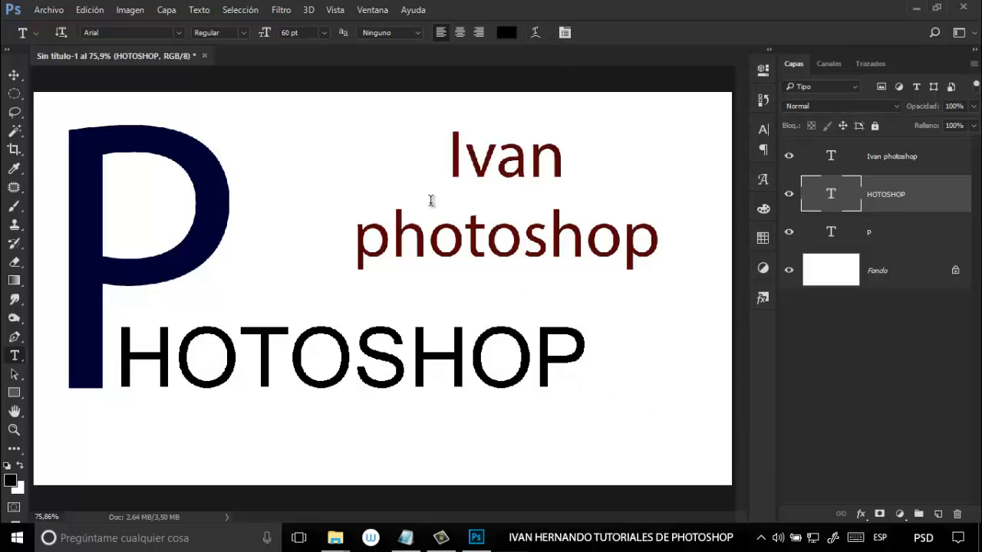
# - Examine the Carácter and Párrafo settings for the HOTOSHOP text, including its available fonts and styles
pyautogui.click(565, 33)
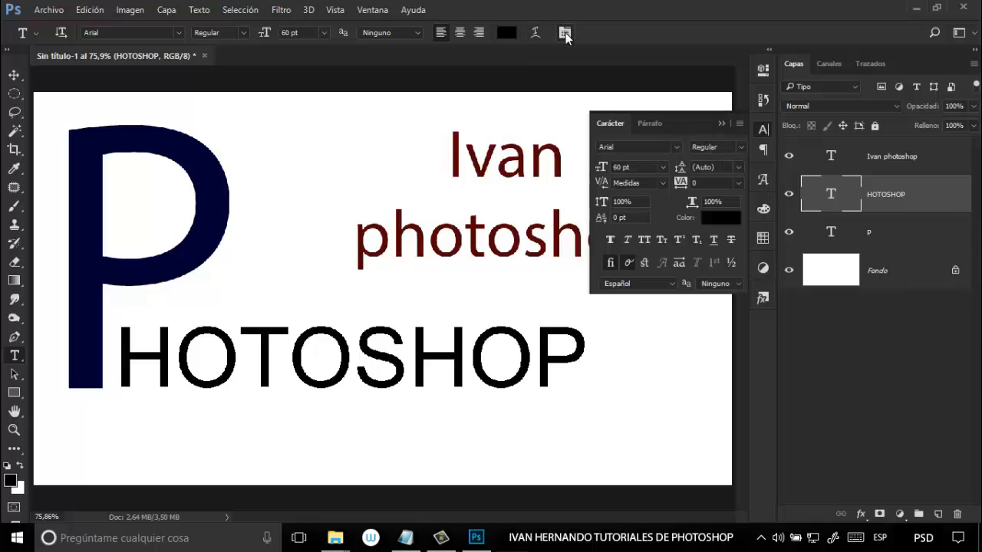
pyautogui.click(644, 123)
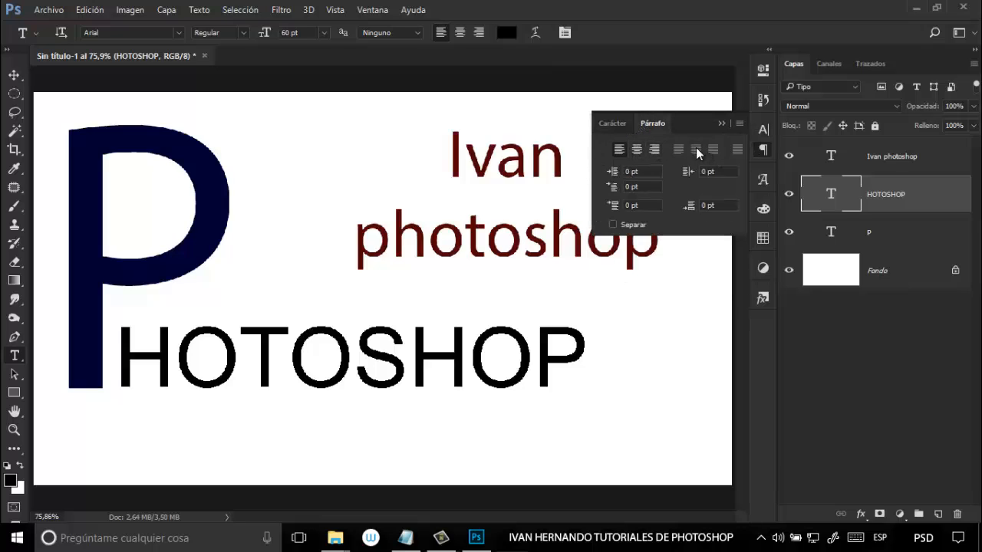
pyautogui.click(611, 123)
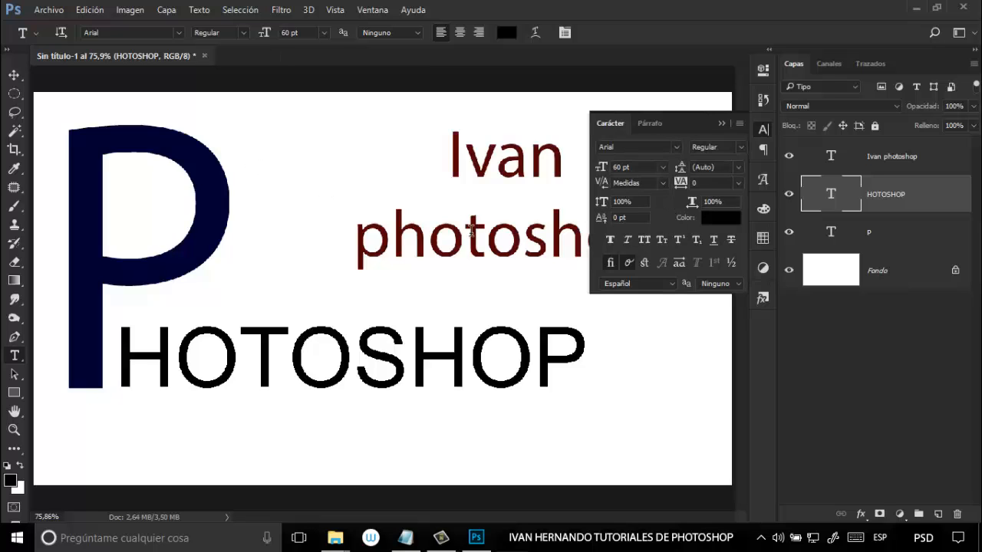
pyautogui.click(674, 153)
pyautogui.click(659, 137)
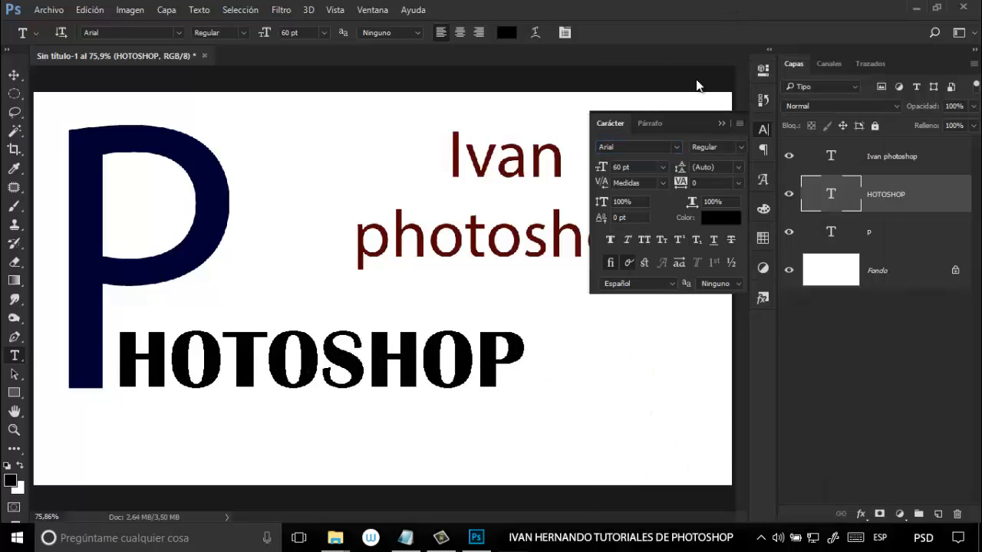
pyautogui.click(742, 145)
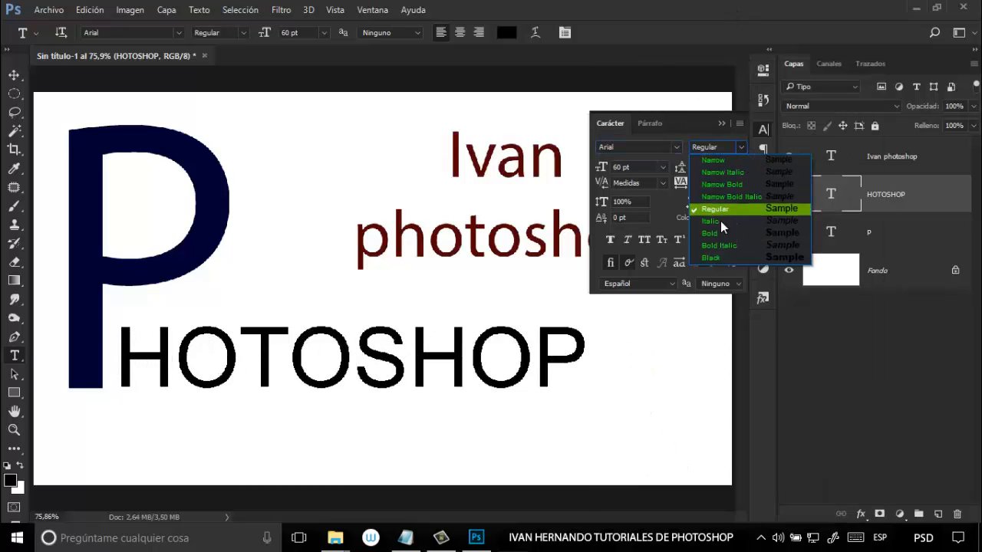
pyautogui.click(701, 15)
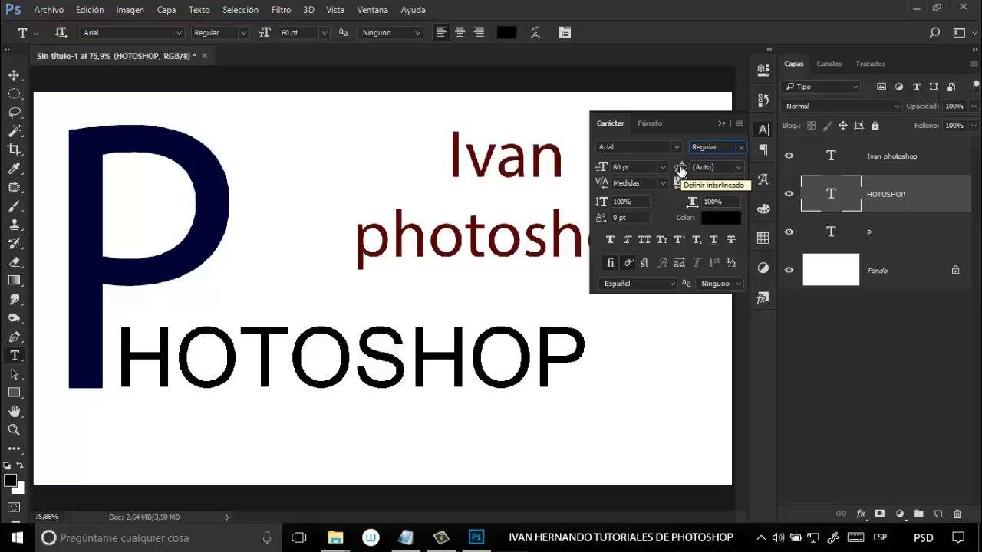
pyautogui.click(722, 123)
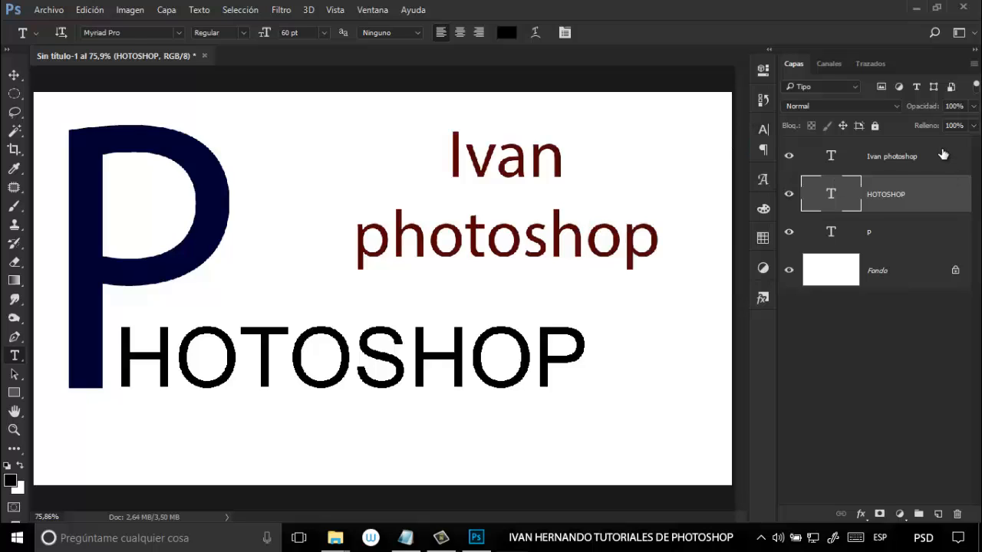
# - Try leading values of 6, 18, 30 and 36 pt on the two-line dark red text and return it to Auto
pyautogui.click(921, 158)
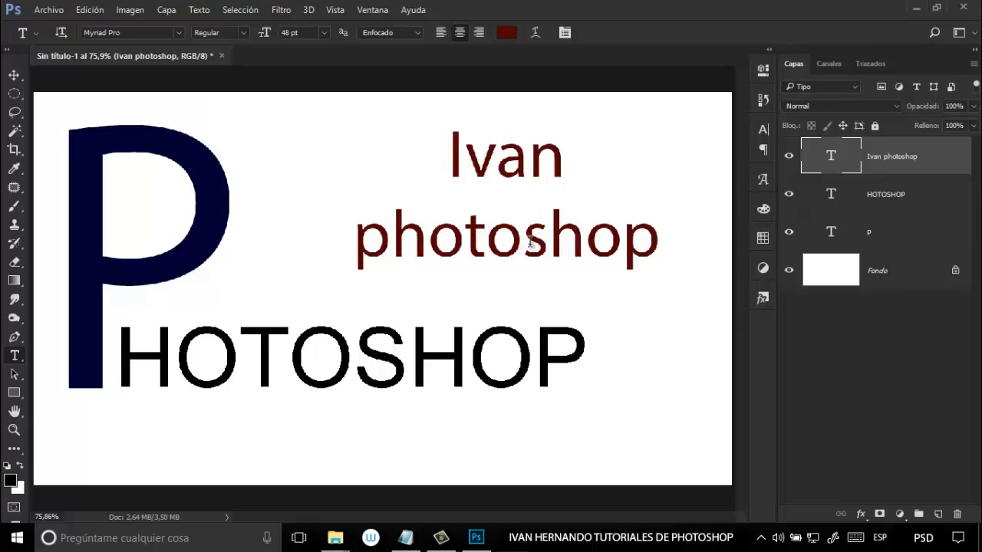
pyautogui.click(566, 32)
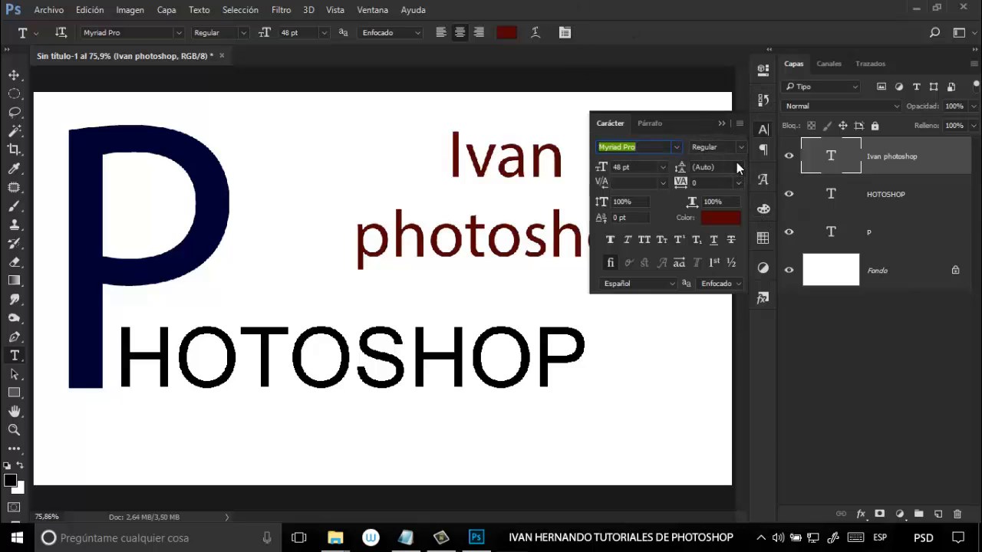
pyautogui.click(737, 165)
pyautogui.click(725, 204)
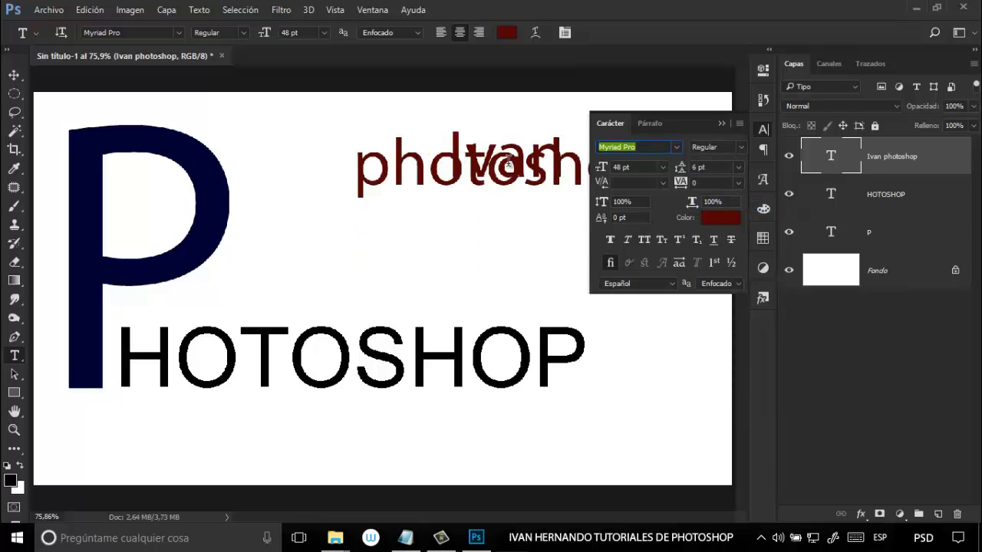
pyautogui.click(738, 167)
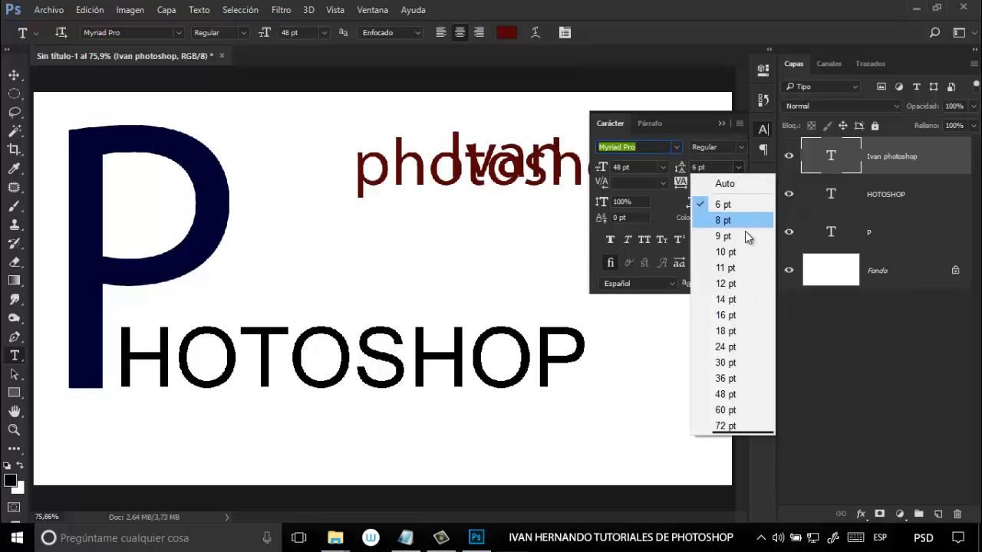
pyautogui.click(732, 327)
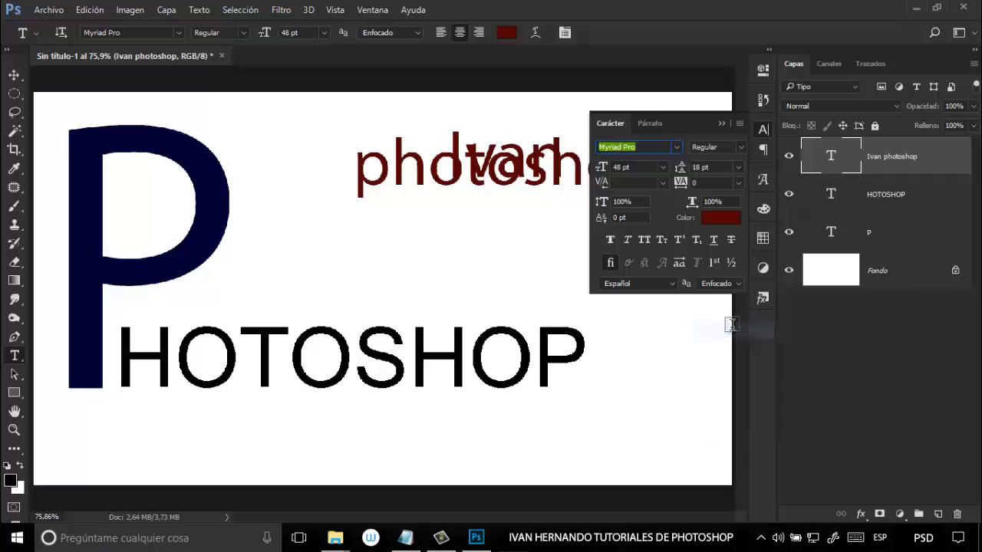
pyautogui.click(736, 165)
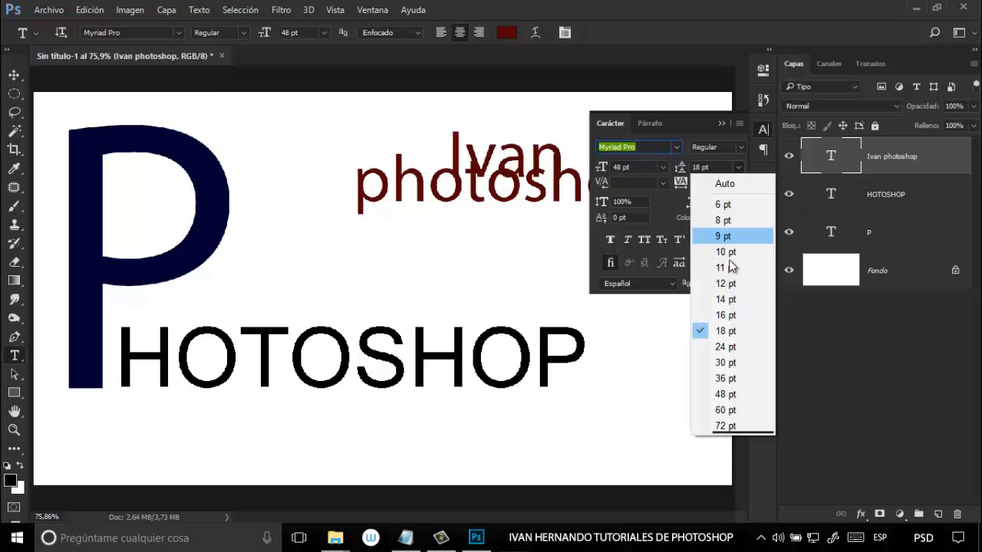
pyautogui.click(720, 362)
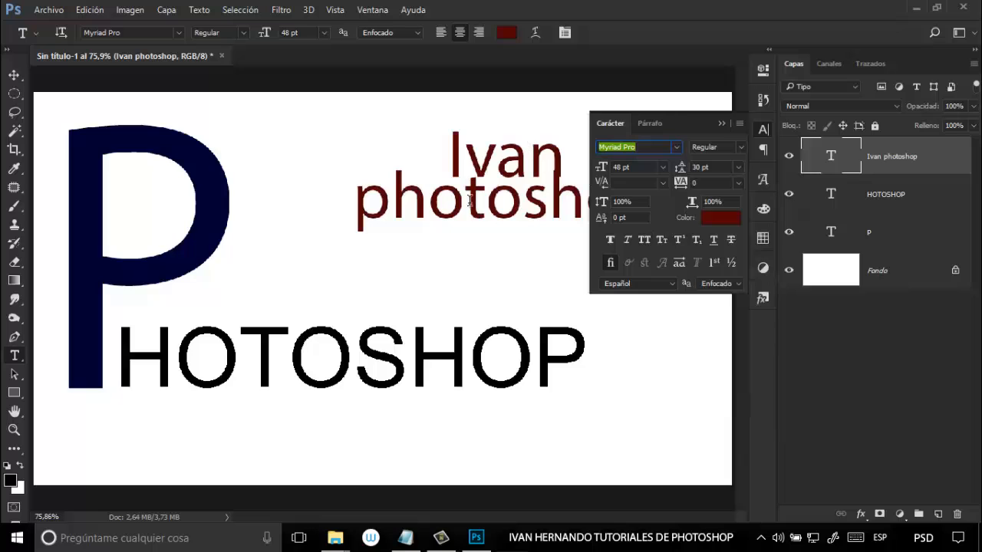
pyautogui.click(739, 168)
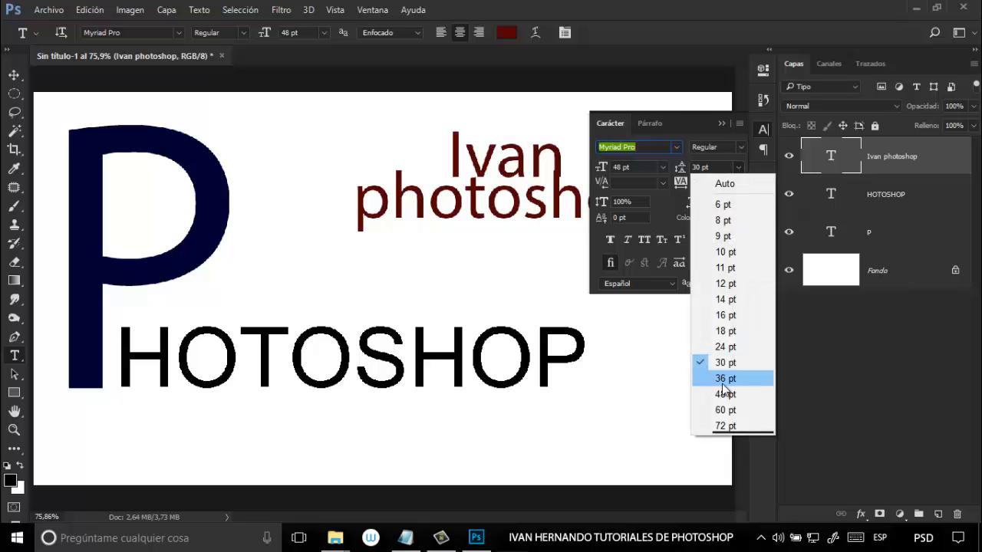
pyautogui.click(722, 382)
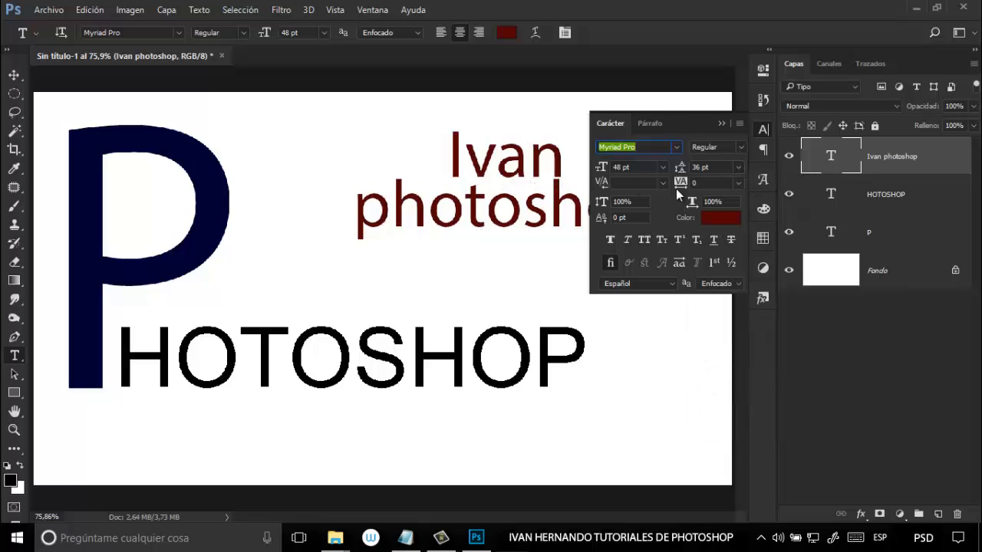
pyautogui.click(740, 167)
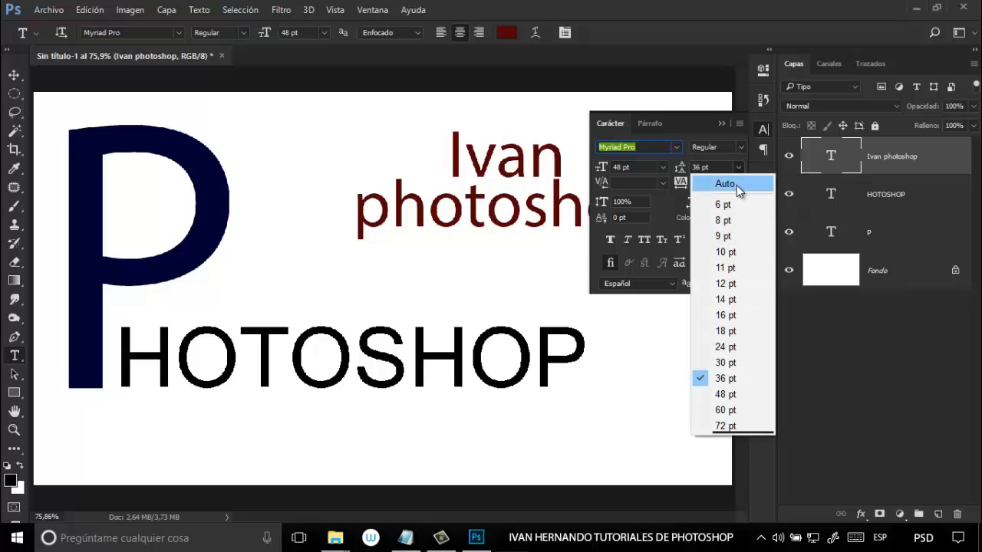
pyautogui.click(737, 185)
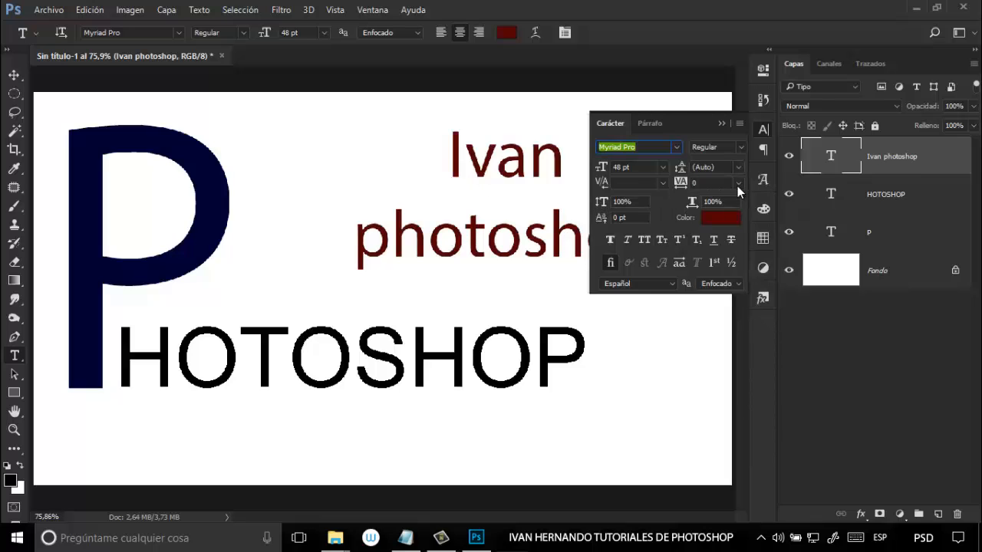
# - Try a tracking of -25 on the two-line dark red text, and set it to 25
pyautogui.click(737, 184)
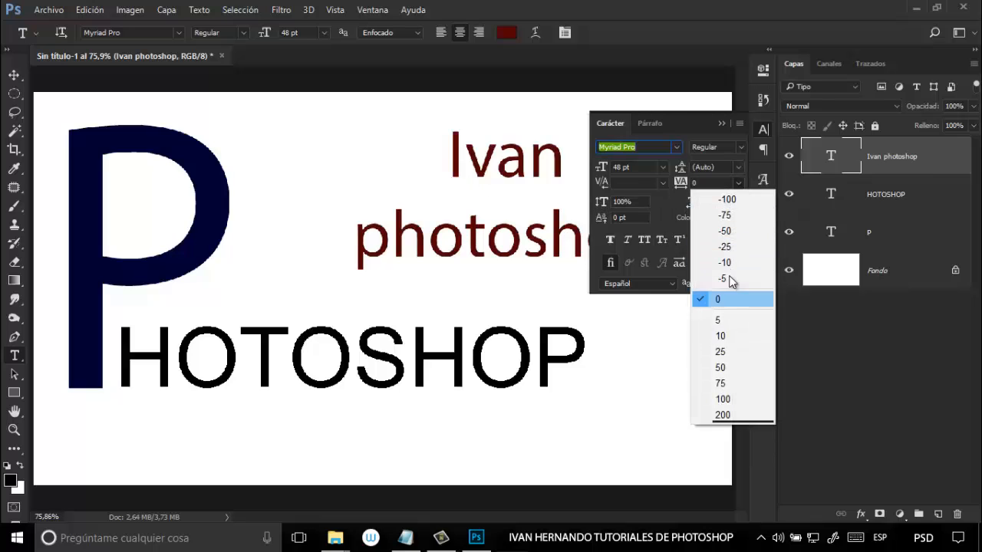
pyautogui.click(737, 183)
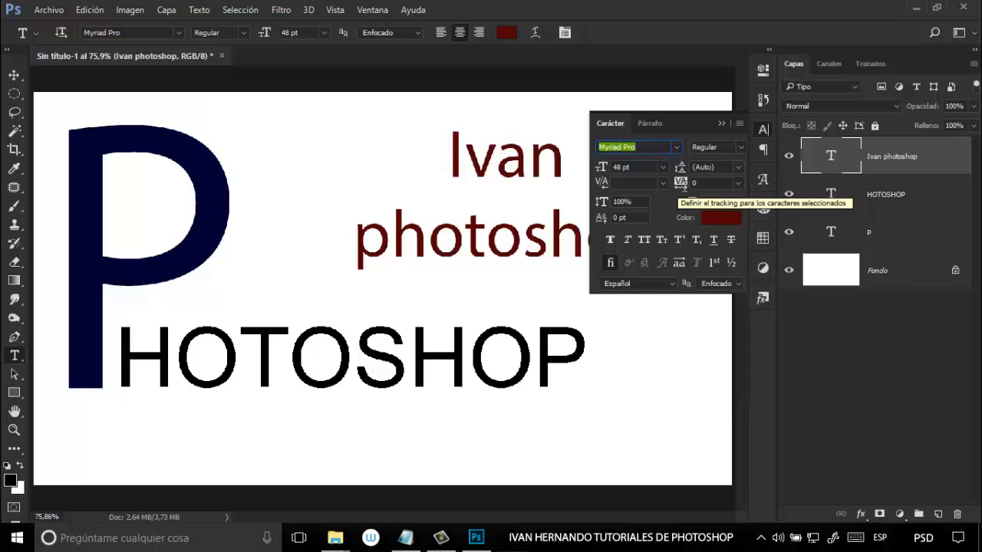
pyautogui.click(739, 183)
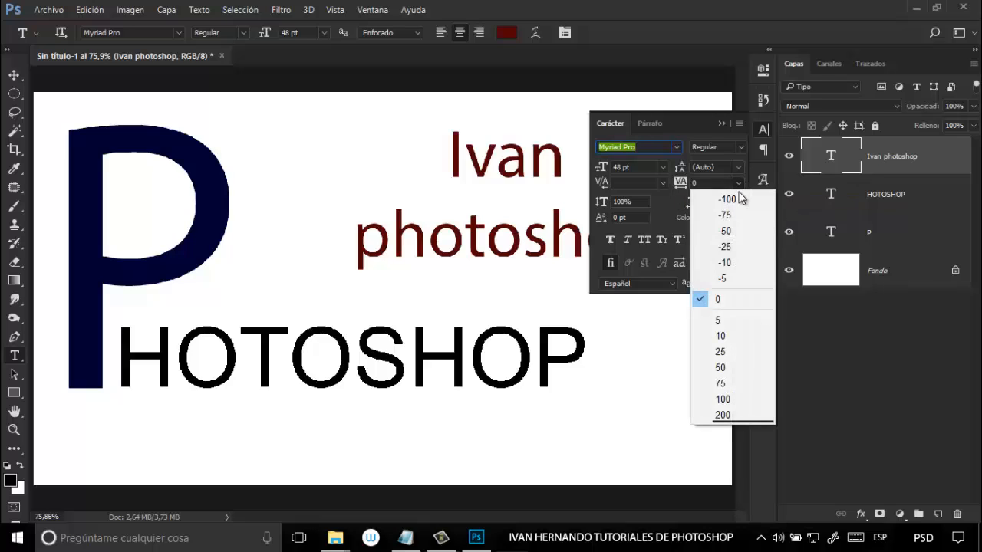
pyautogui.click(724, 246)
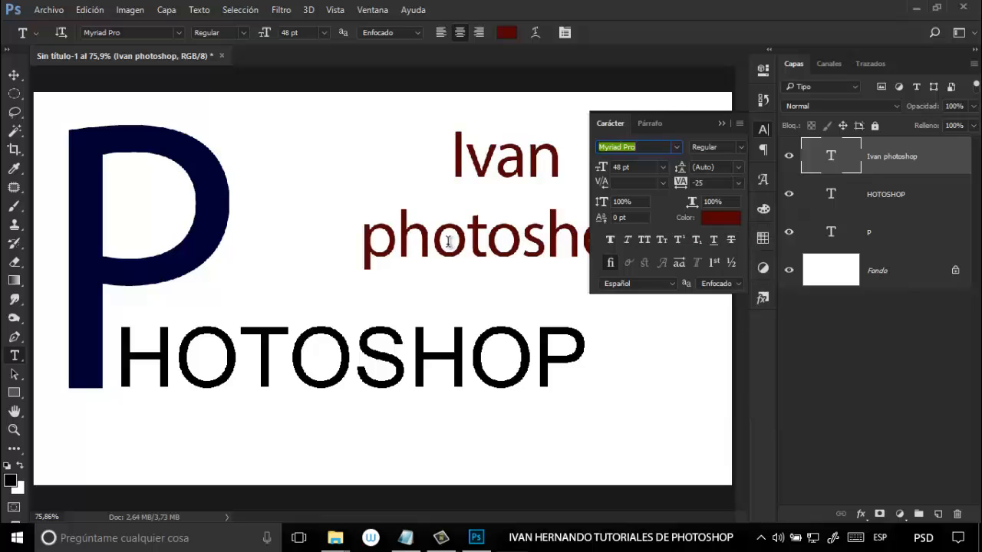
pyautogui.click(737, 183)
pyautogui.click(721, 353)
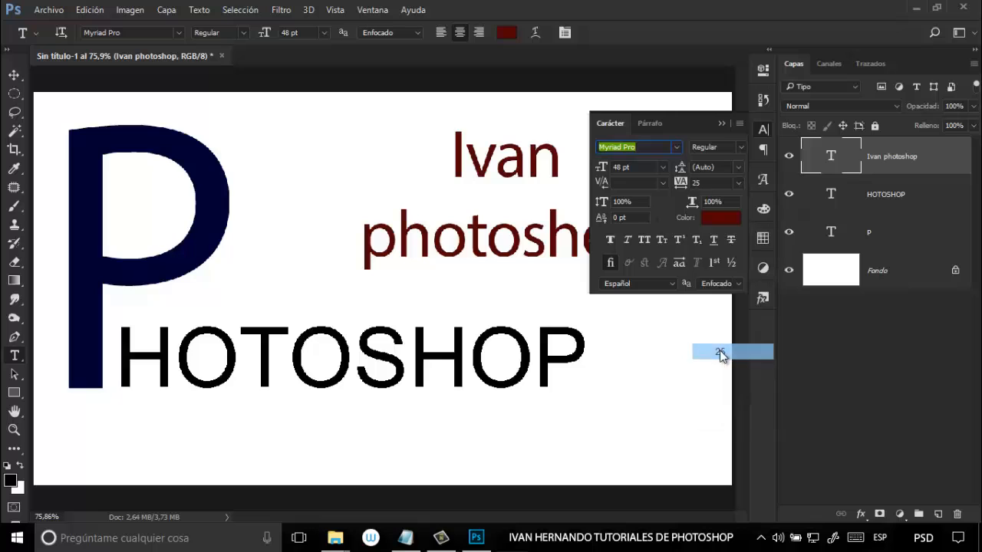
# - Set the tracking of the two-line dark red text to 0 and move the text toward the large P
pyautogui.click(738, 182)
pyautogui.click(725, 299)
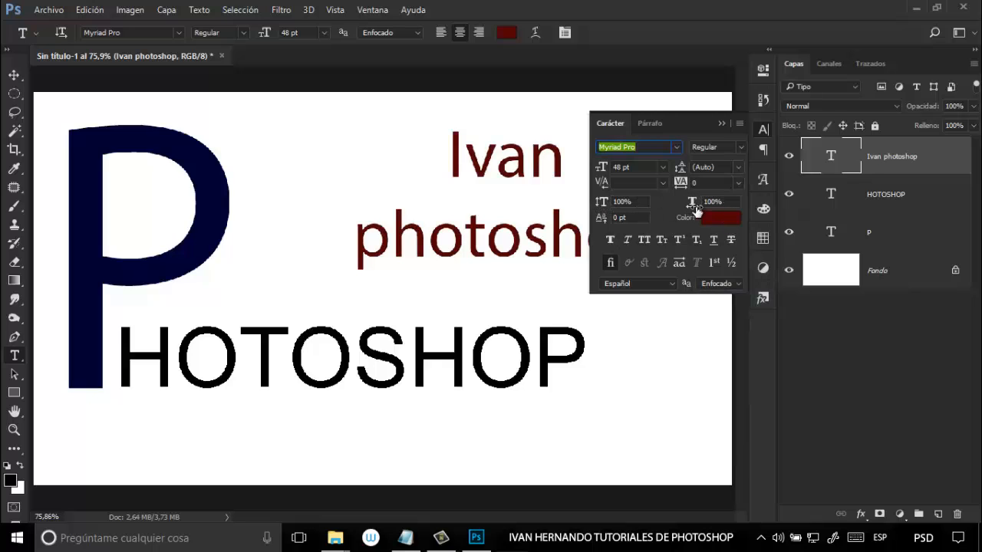
pyautogui.click(13, 77)
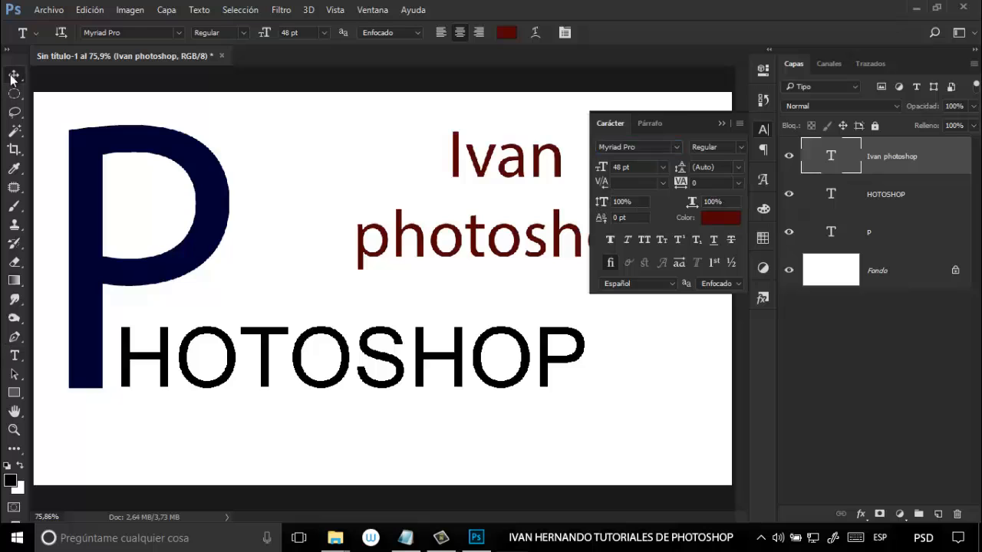
pyautogui.moveTo(478, 252); pyautogui.dragTo(386, 261)
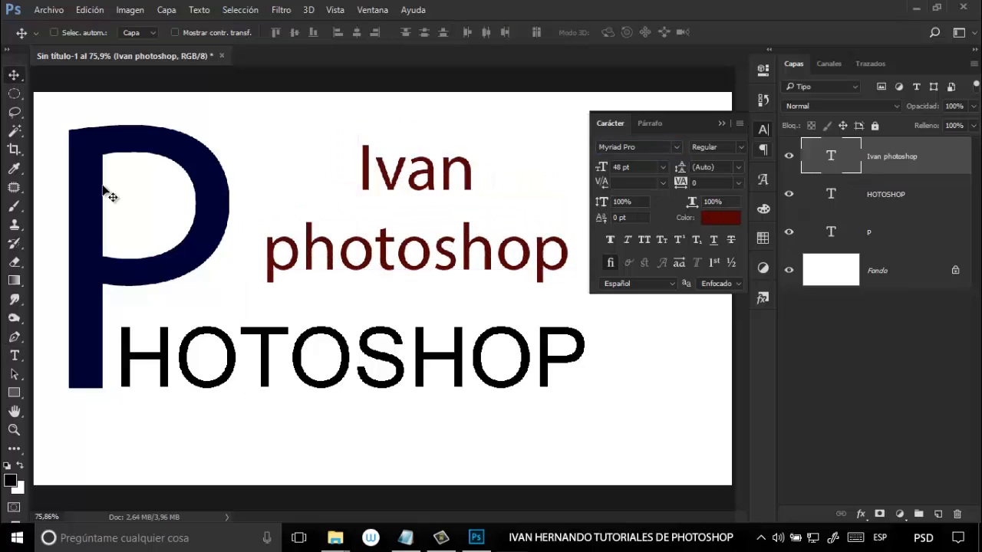
# - Try a vertical scale of 167% and a horizontal scale of 140% on the two-line dark red text, and return both to 100%
pyautogui.click(13, 355)
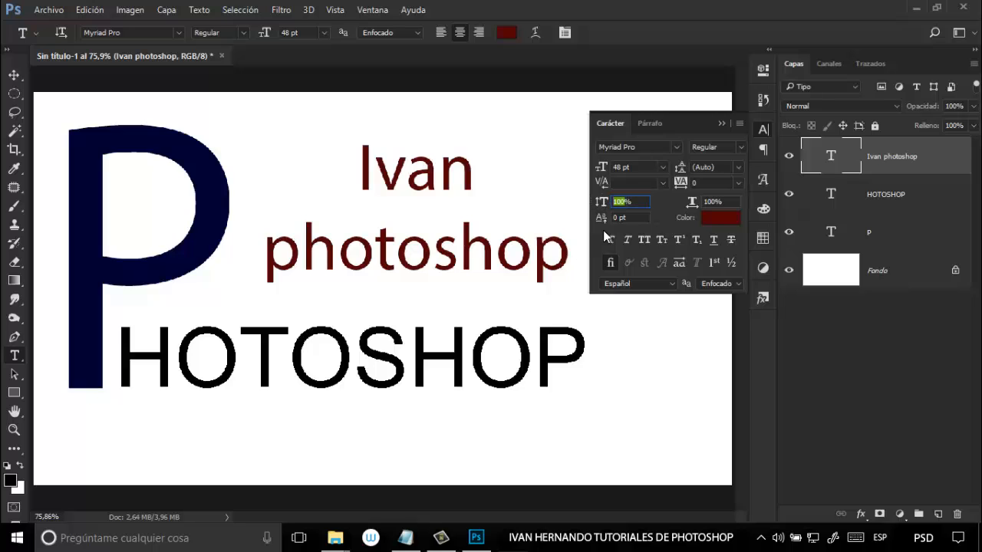
pyautogui.click(602, 206)
pyautogui.moveTo(602, 206); pyautogui.dragTo(644, 212)
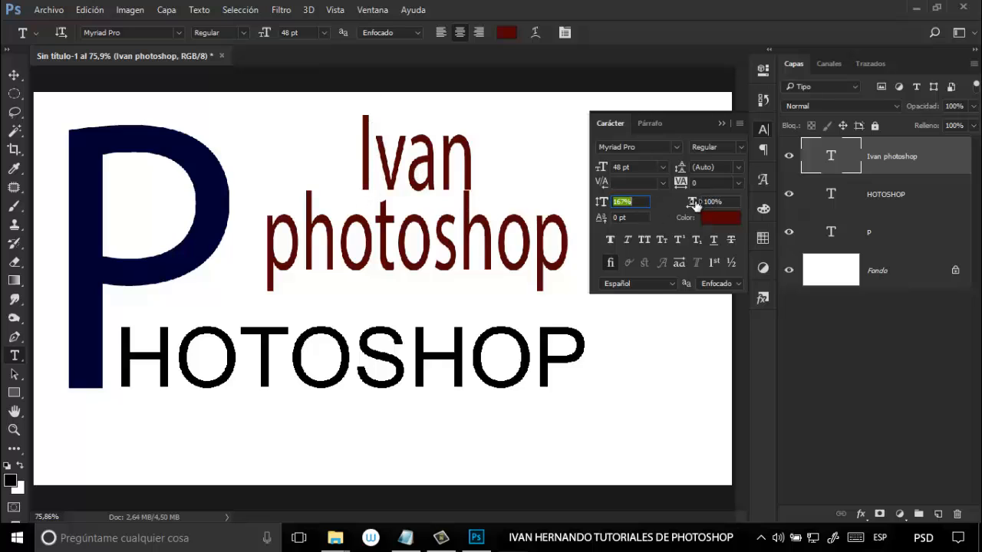
pyautogui.moveTo(688, 204); pyautogui.dragTo(725, 200)
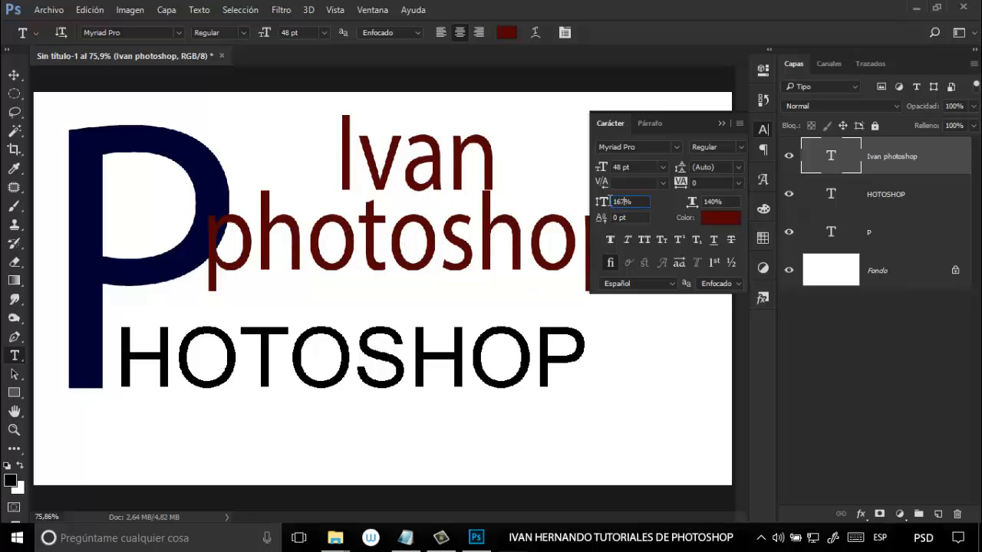
pyautogui.write('100')
pyautogui.press('Return')
pyautogui.write('1')
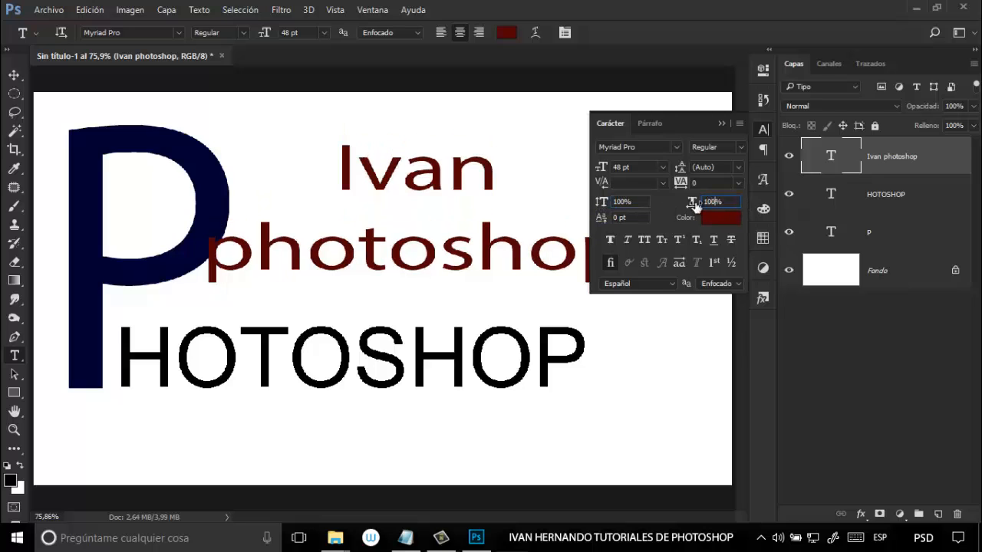
# - Try a brighter red and a dark grey as the two-line text's colour, and cancel the colour change
pyautogui.click(724, 217)
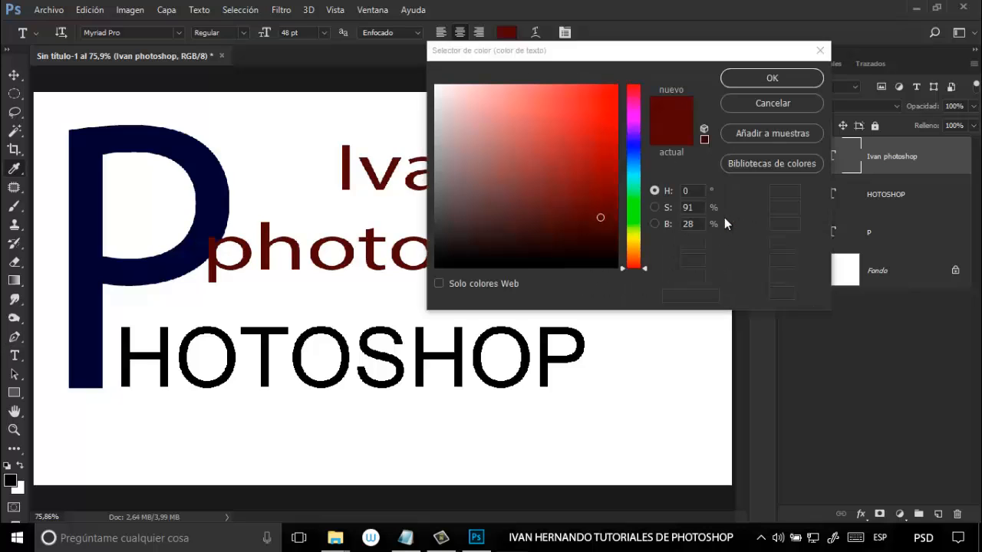
pyautogui.click(592, 156)
pyautogui.click(455, 215)
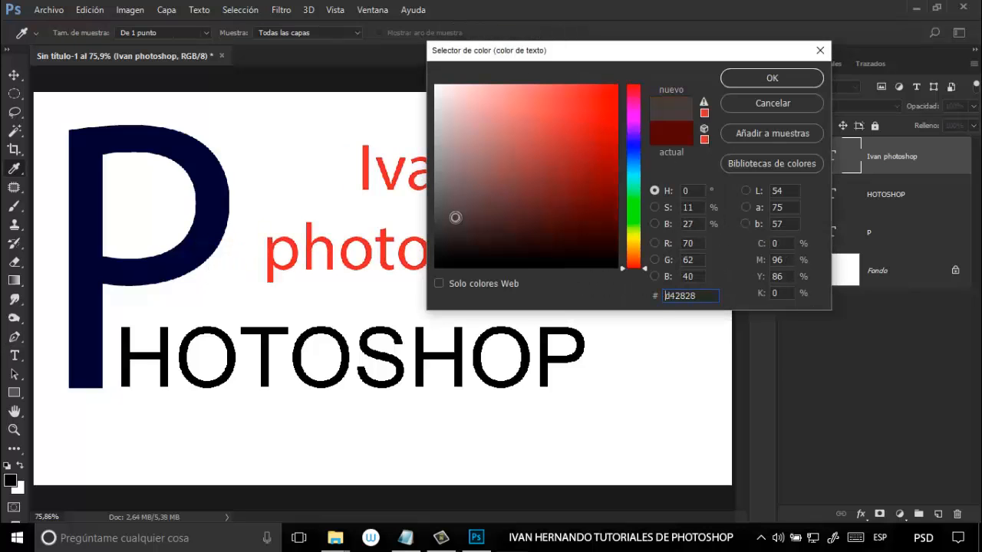
pyautogui.click(548, 244)
pyautogui.press('Return')
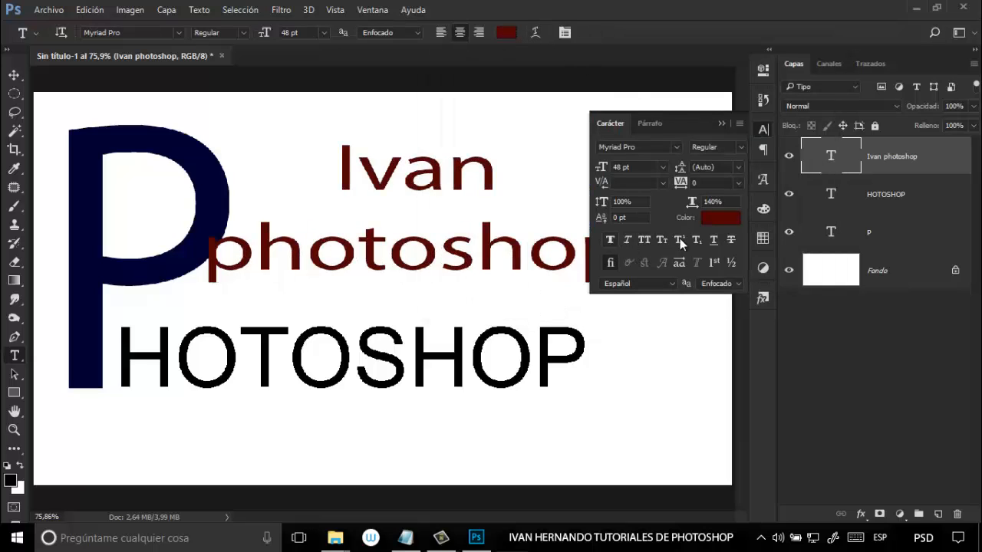
# - Try faux bold and faux italic on the two-line dark red text, and turn both off
pyautogui.click(609, 240)
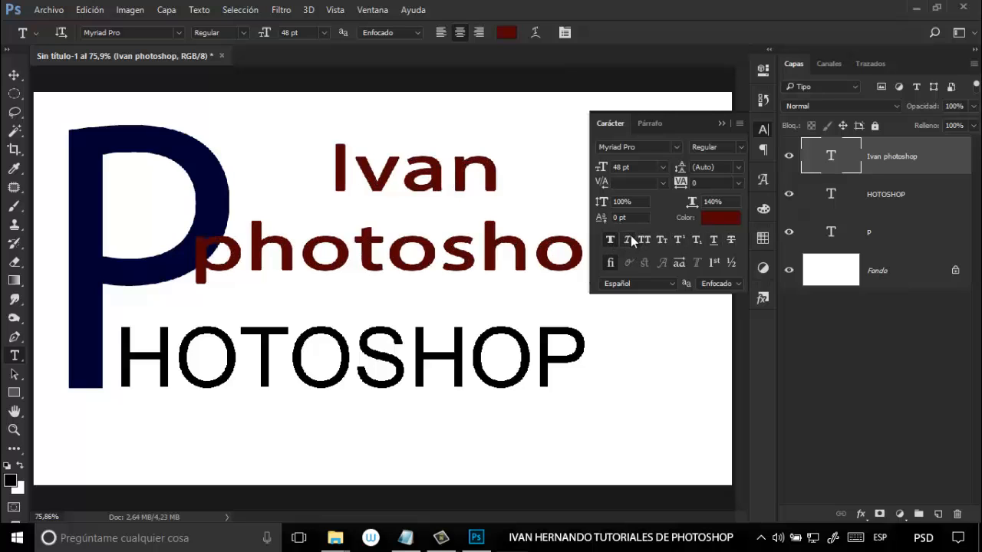
pyautogui.click(629, 239)
pyautogui.click(627, 240)
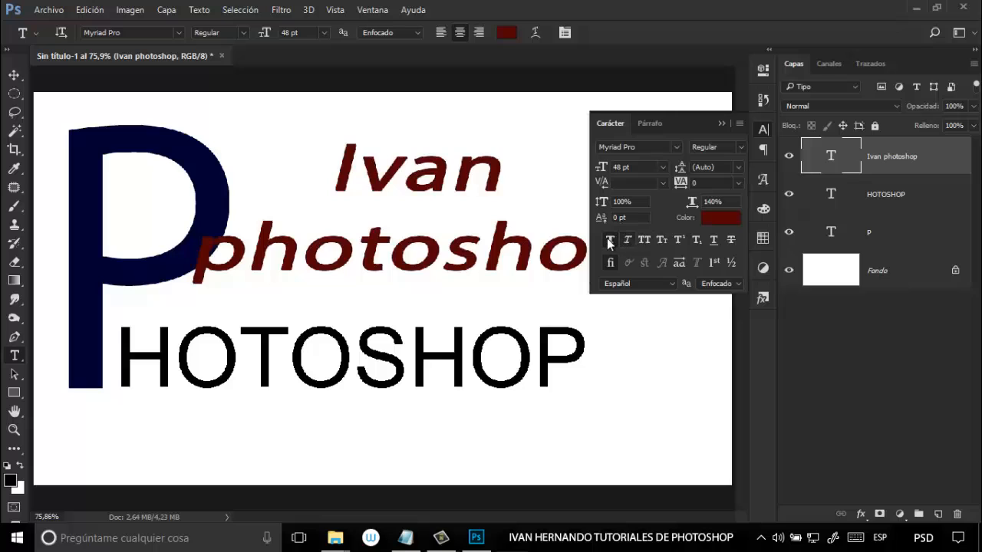
pyautogui.click(608, 240)
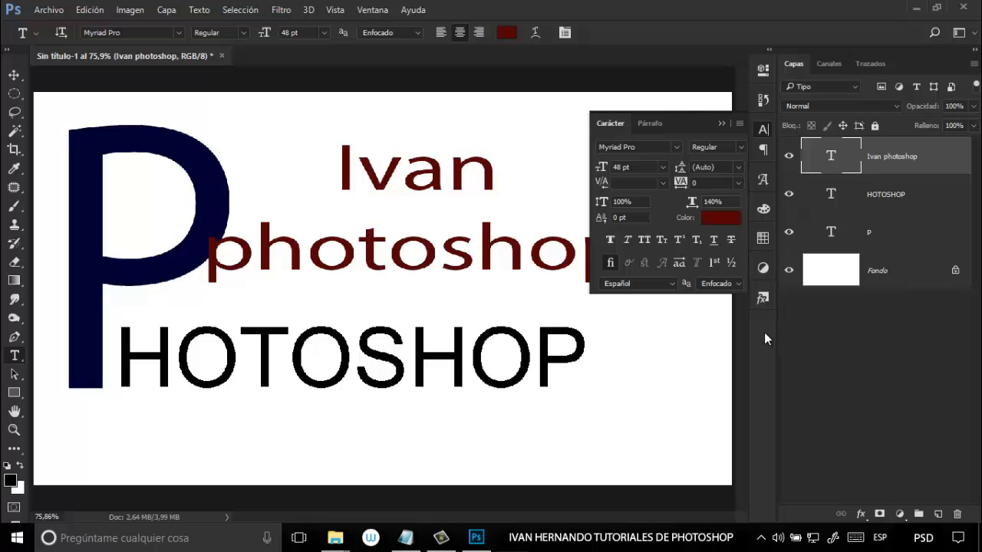
# - Collapse the Carácter settings and delete all three text layers, keeping only the Fondo background
pyautogui.click(721, 124)
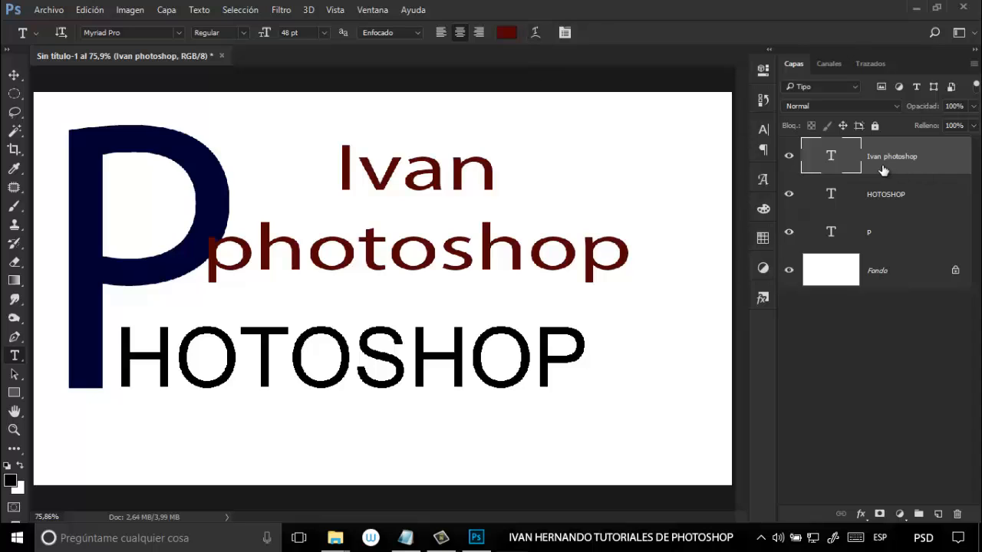
pyautogui.press('Delete')
pyautogui.press('Delete')
pyautogui.press('Delete')
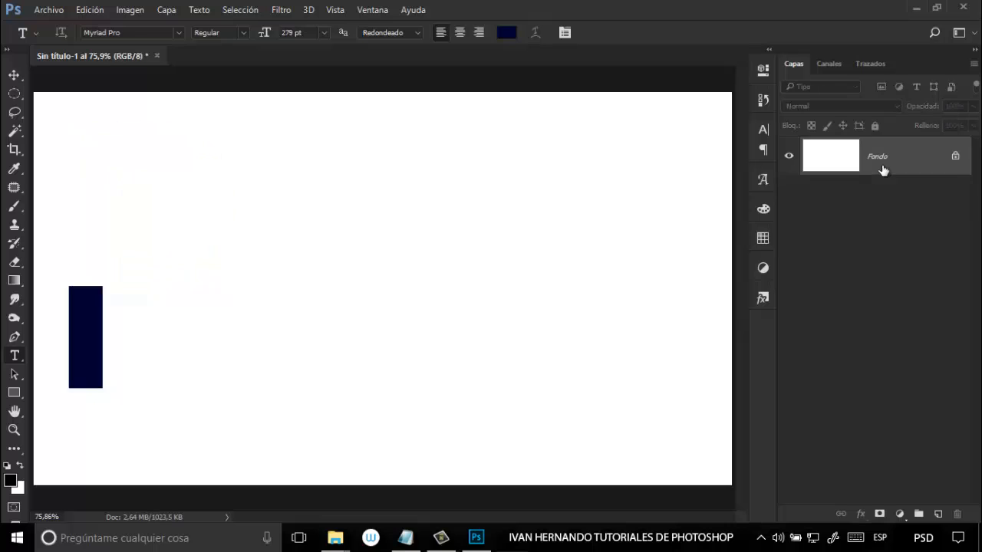
# - Add a 72 pt Myriad Pro text layer reading PHOTOSHOP in capitals on the blank canvas
pyautogui.click(180, 287)
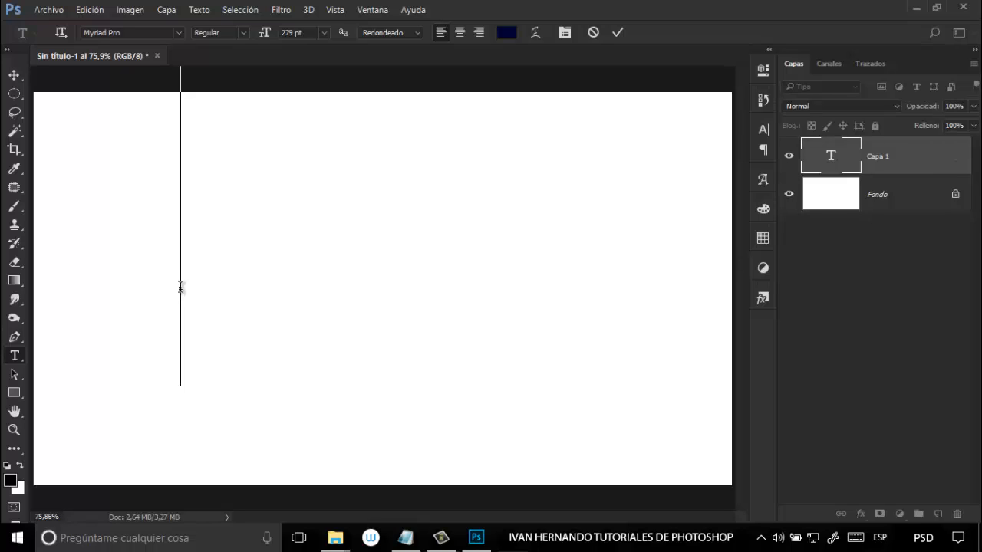
pyautogui.click(326, 31)
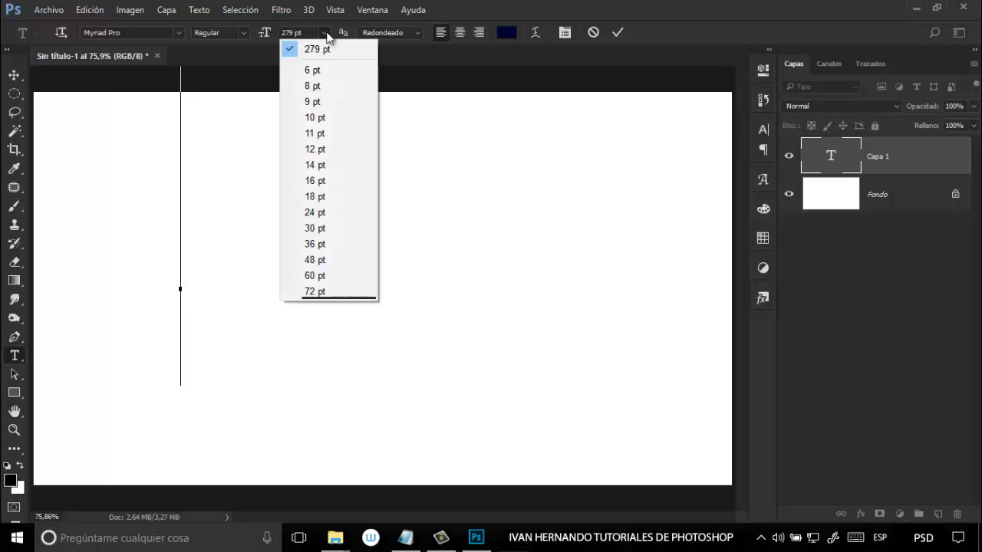
pyautogui.click(329, 290)
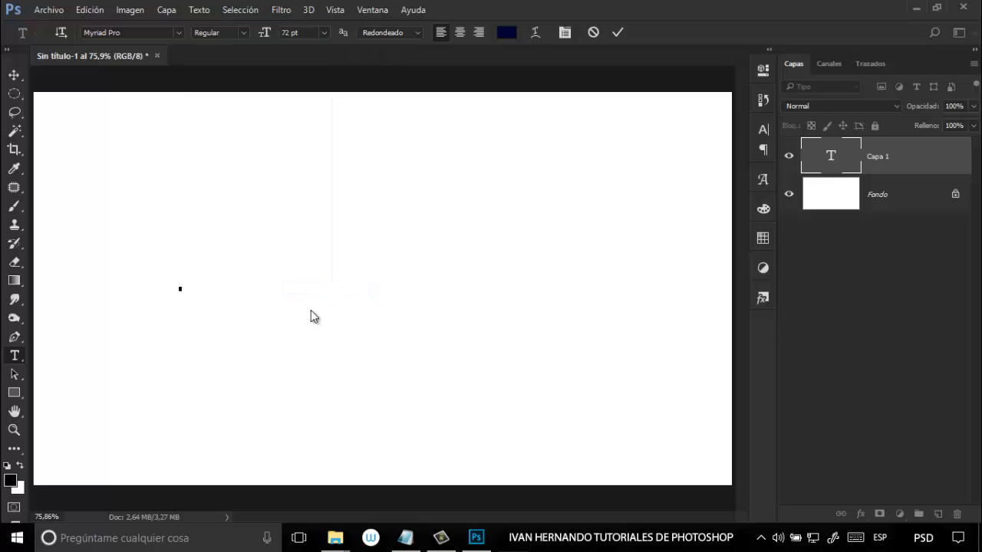
pyautogui.write('pho')
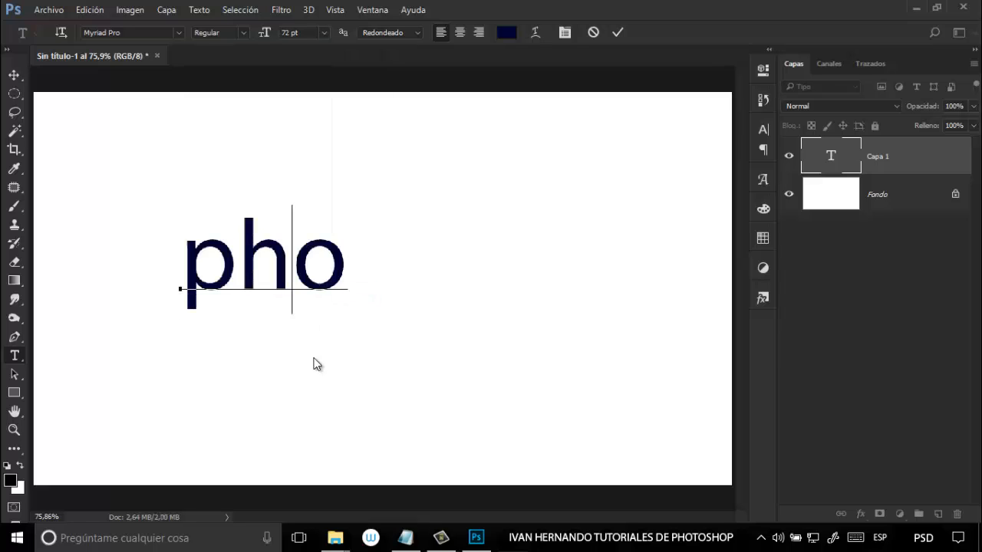
pyautogui.press('BackSpace')
pyautogui.press('BackSpace')
pyautogui.press('BackSpace')
pyautogui.write('PH')
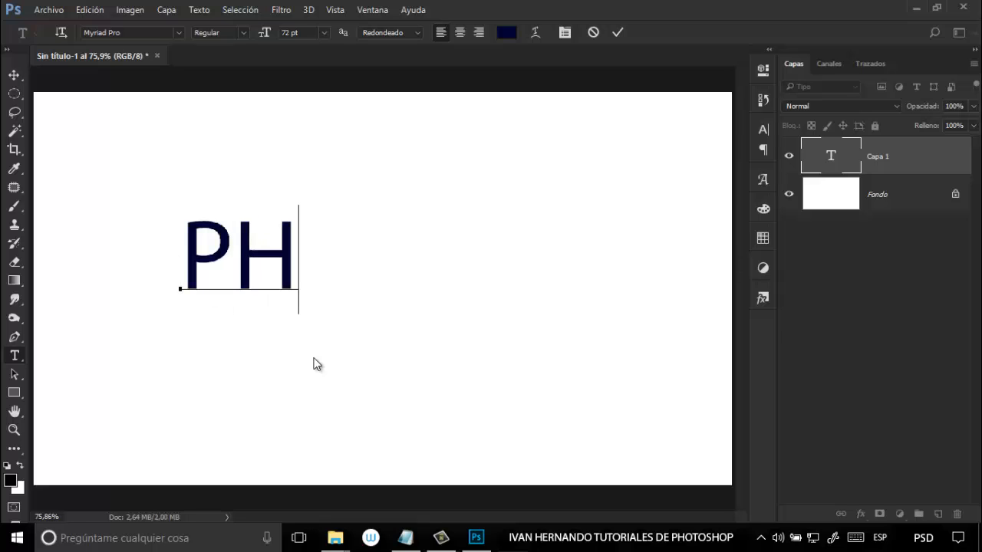
pyautogui.write('OTOSHOP')
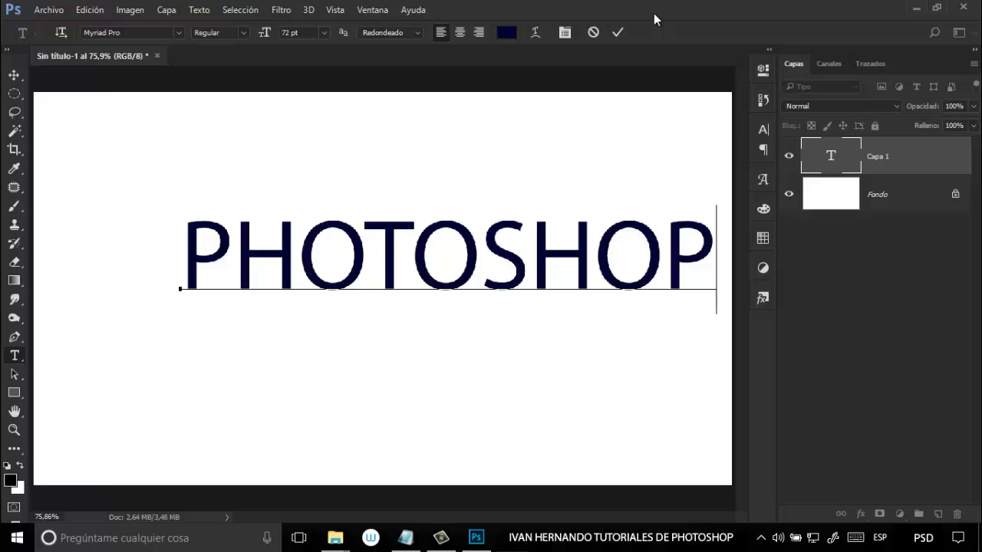
pyautogui.click(618, 31)
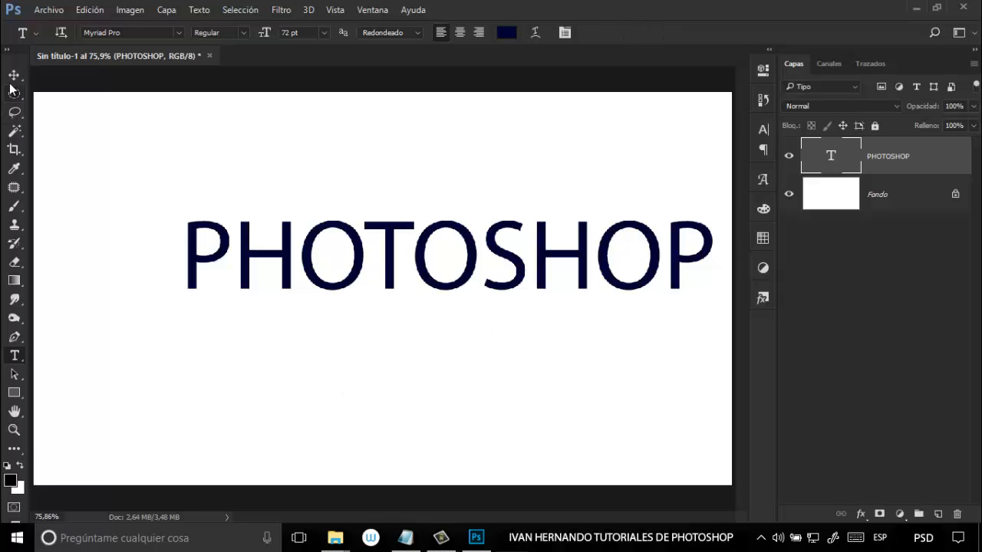
# - Centre the PHOTOSHOP text vertically and horizontally on the Fondo background
pyautogui.click(14, 74)
pyautogui.moveTo(377, 279); pyautogui.dragTo(332, 203)
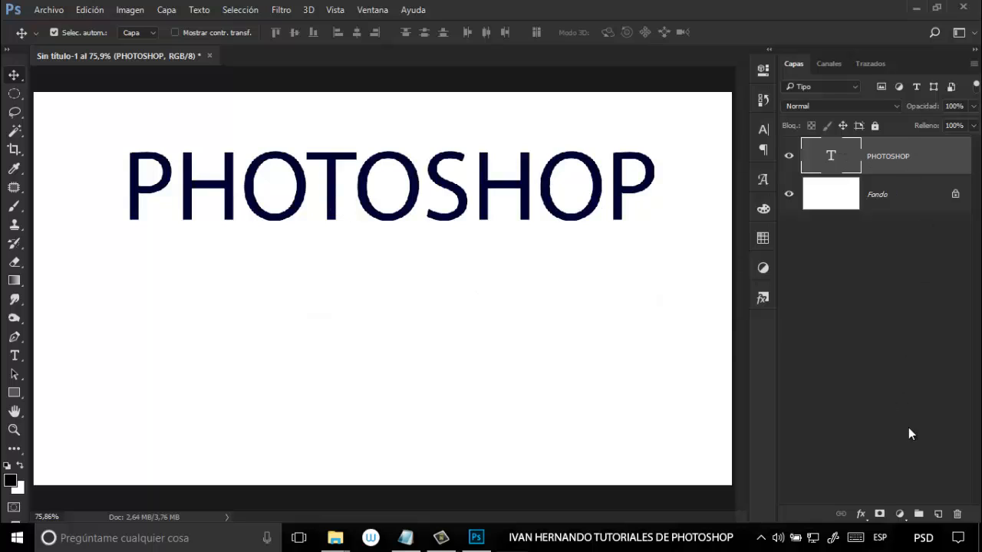
pyautogui.keyDown('ctrl'); pyautogui.click(903, 204); pyautogui.keyUp('ctrl')
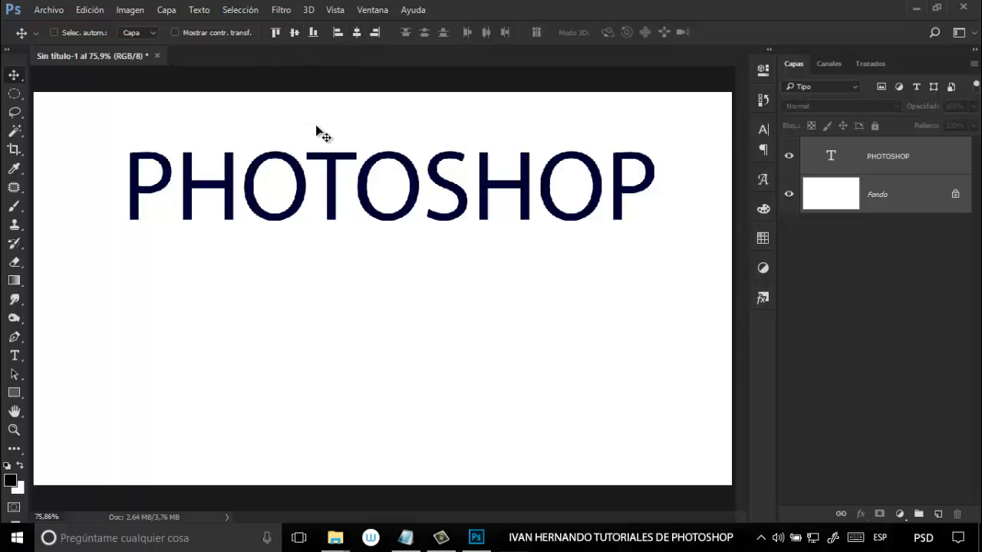
pyautogui.click(294, 32)
pyautogui.click(357, 32)
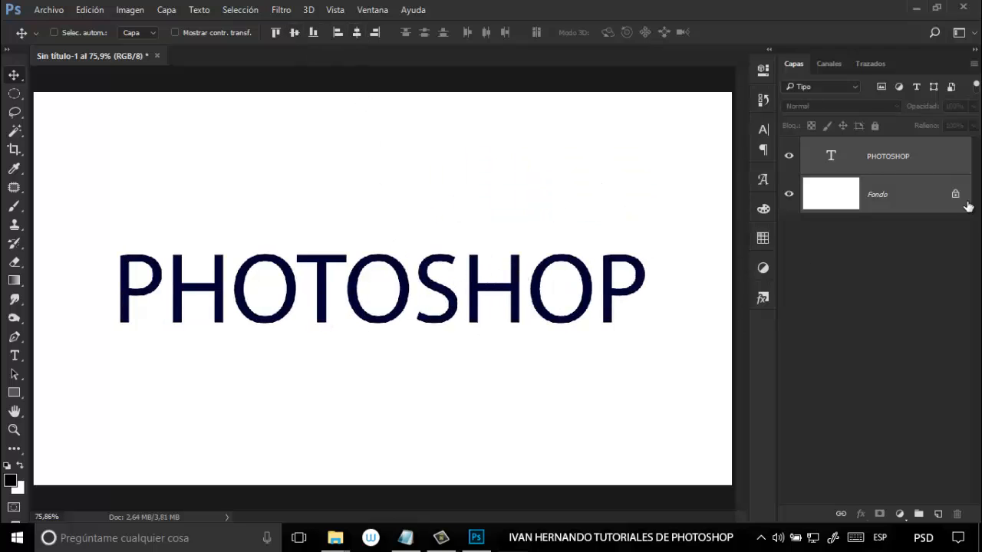
# - Start a text warp on the PHOTOSHOP layer alone and give it the Arco style
pyautogui.click(930, 197)
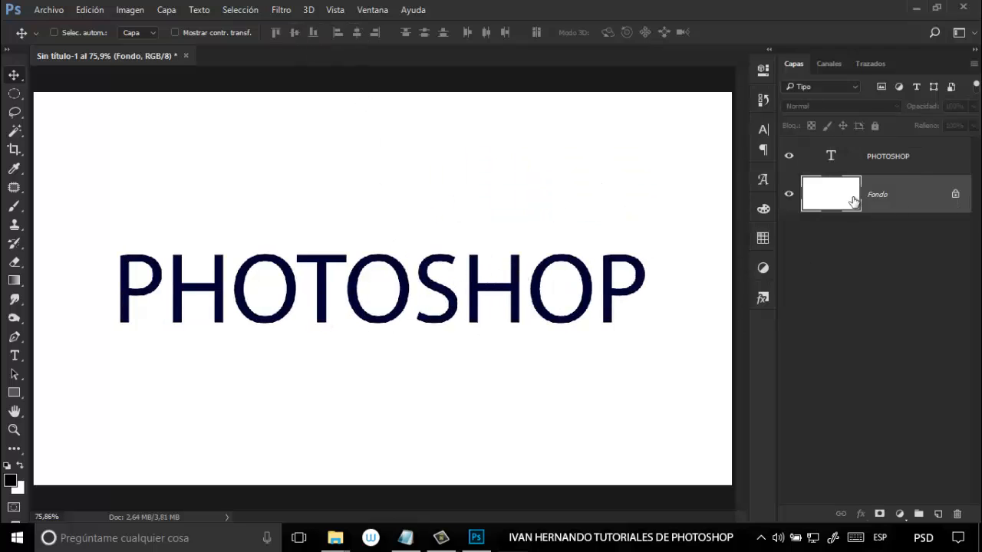
pyautogui.click(957, 152)
pyautogui.click(16, 354)
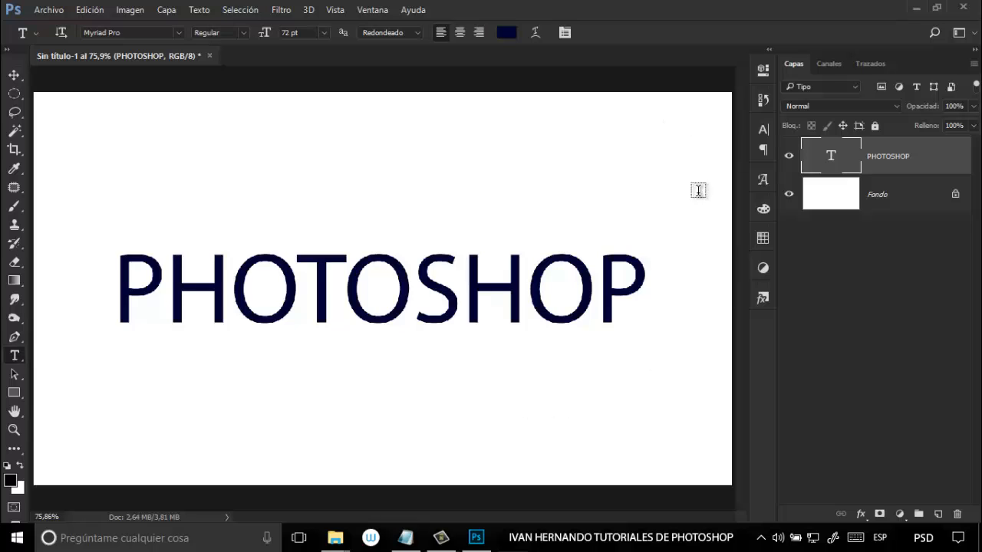
pyautogui.click(535, 32)
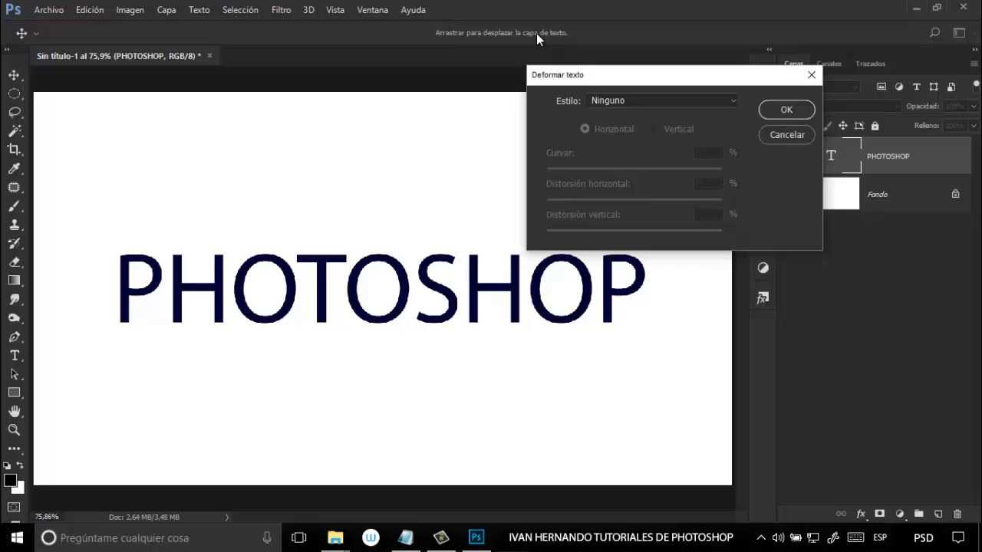
pyautogui.moveTo(621, 75); pyautogui.dragTo(512, 55)
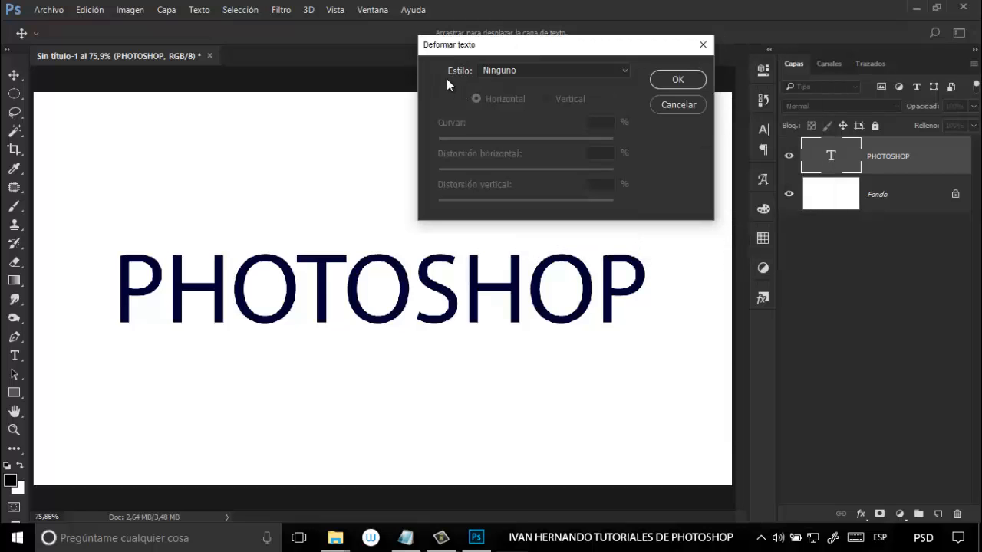
pyautogui.click(618, 74)
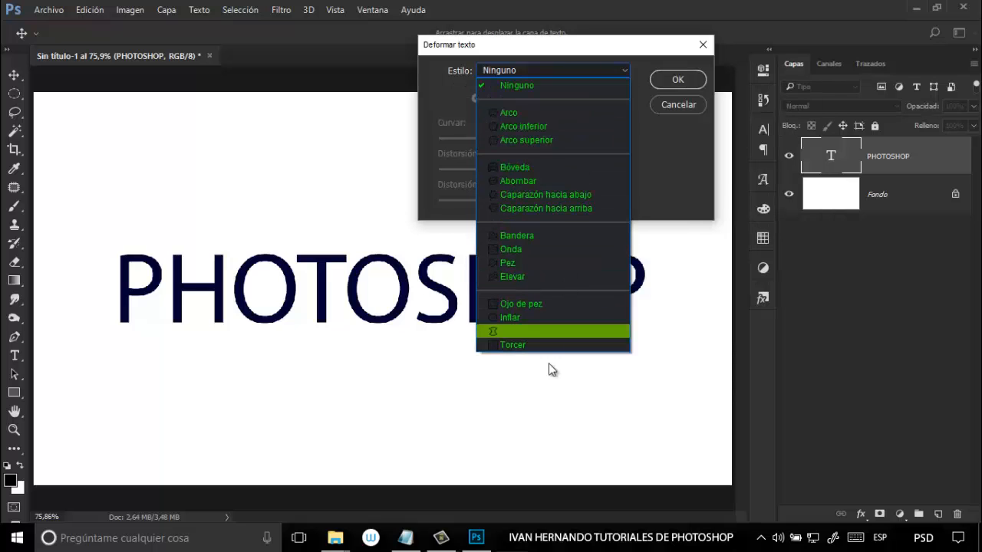
pyautogui.click(537, 112)
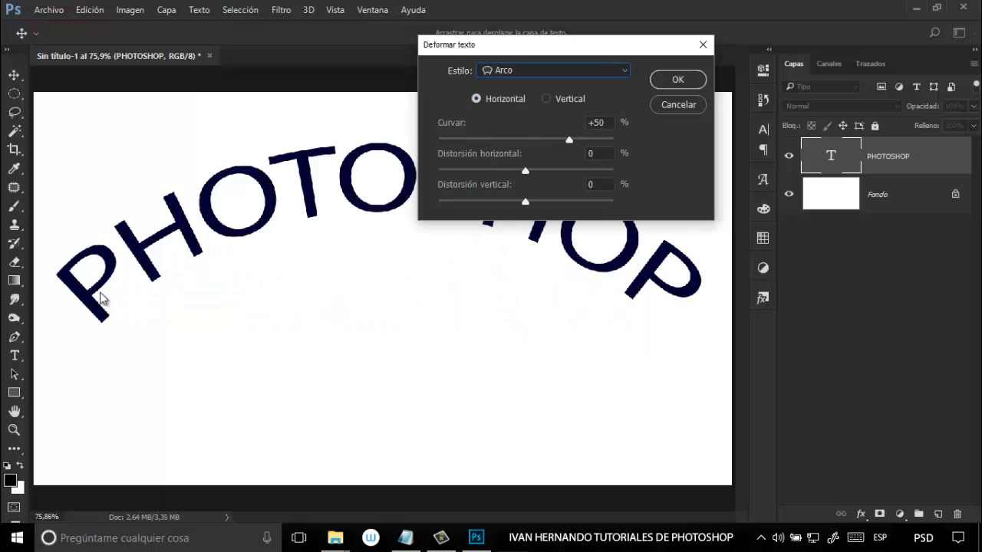
# - Try the Arco inferior, Bandera and Ojo de pez warp styles in turn on the PHOTOSHOP text
pyautogui.click(572, 72)
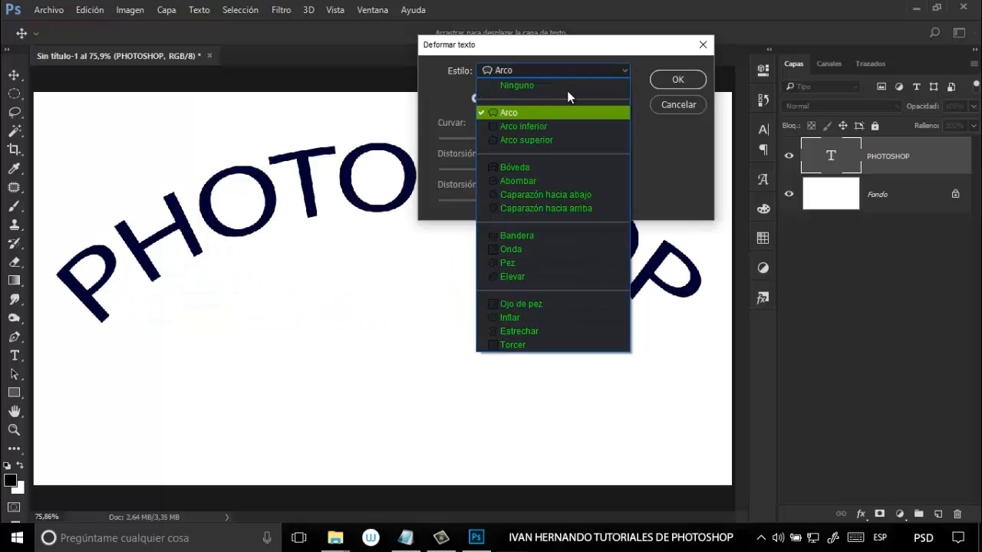
pyautogui.click(558, 129)
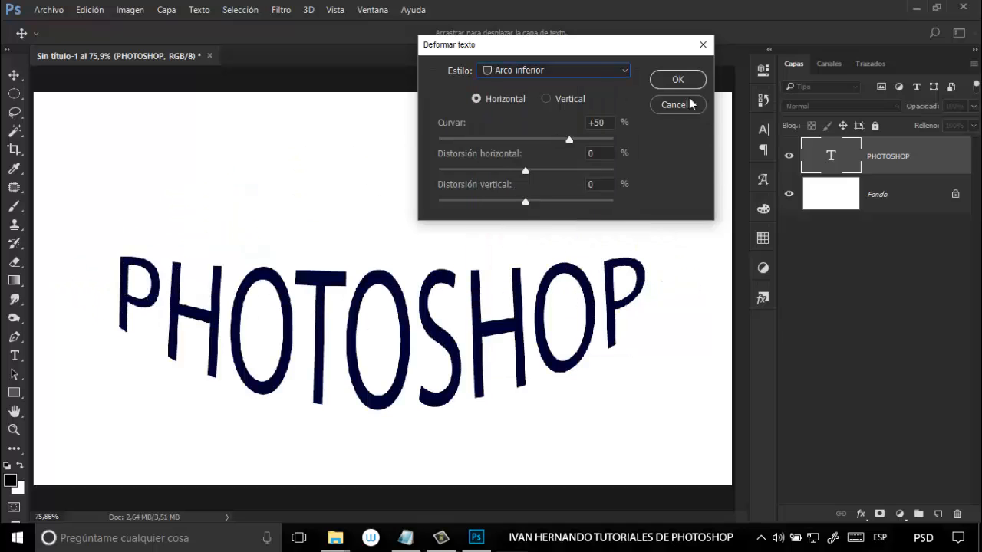
pyautogui.click(599, 72)
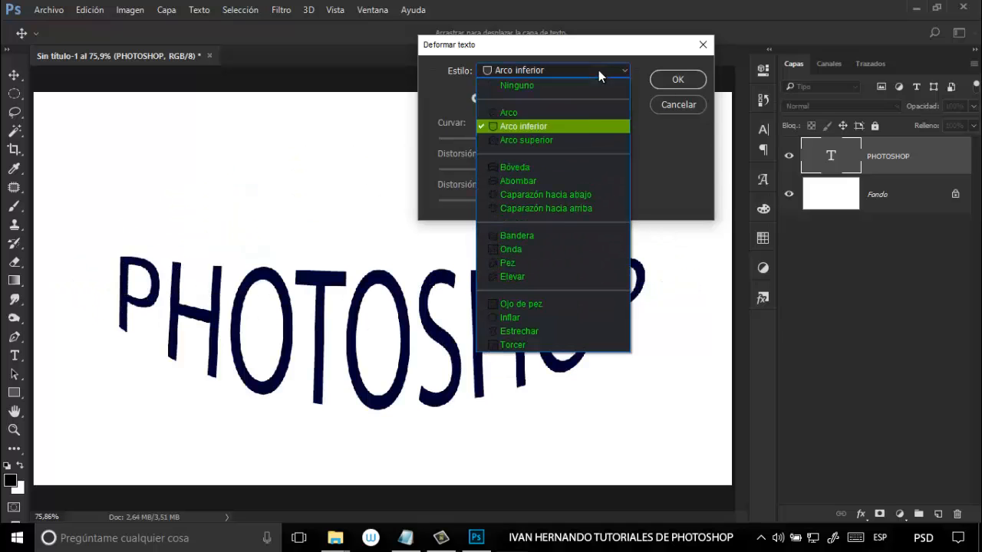
pyautogui.click(557, 236)
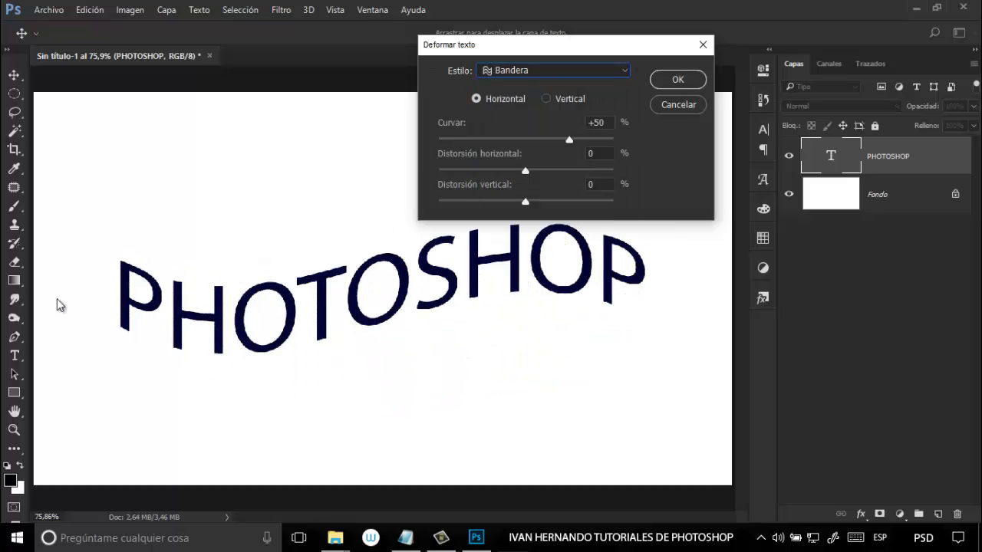
pyautogui.click(574, 68)
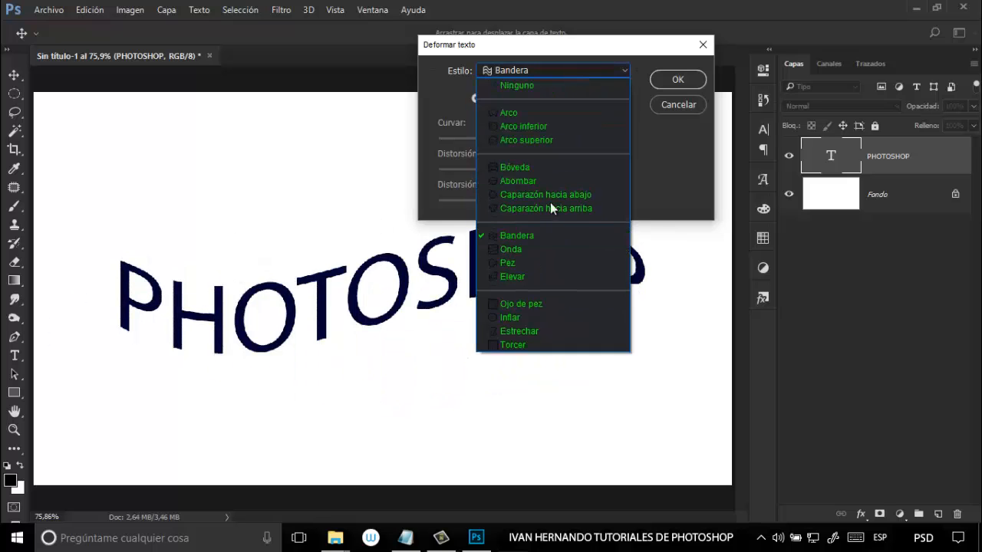
pyautogui.click(556, 305)
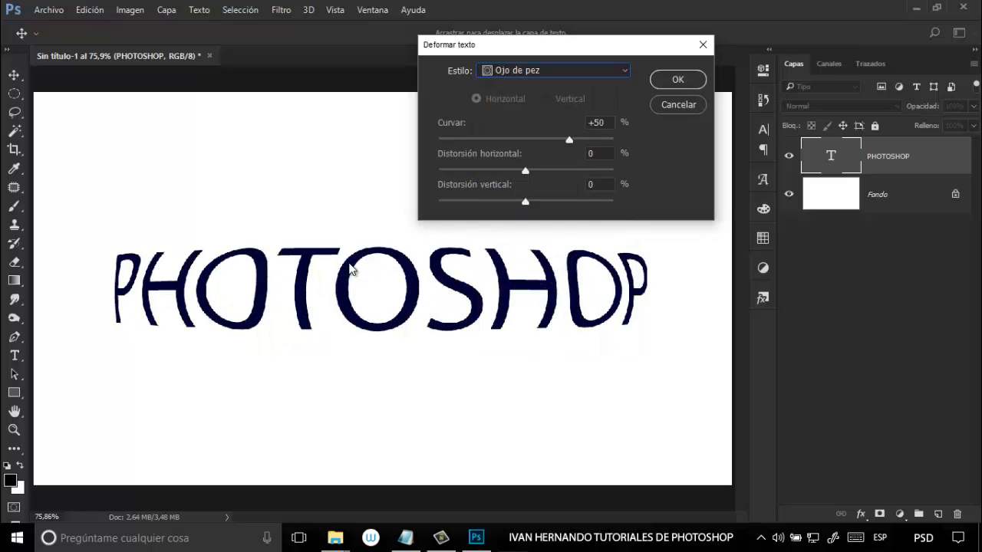
# - Return the PHOTOSHOP warp to the Arco style, try its vertical orientation and restore the horizontal one
pyautogui.click(565, 76)
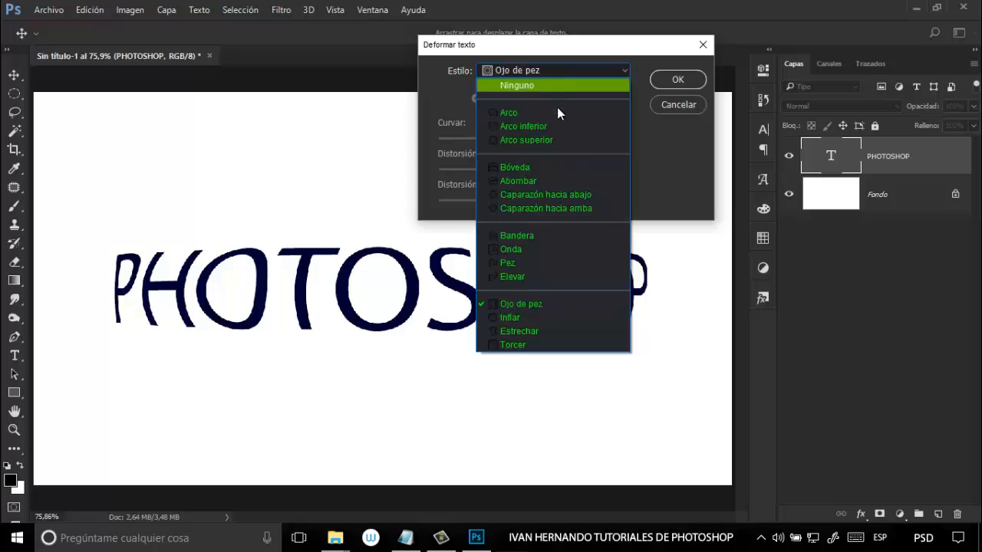
pyautogui.click(557, 111)
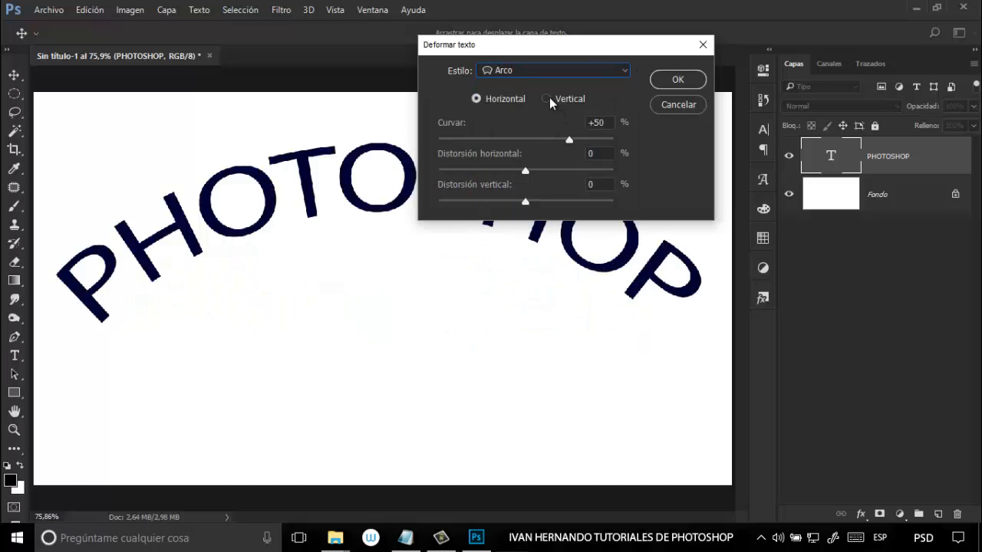
pyautogui.click(548, 100)
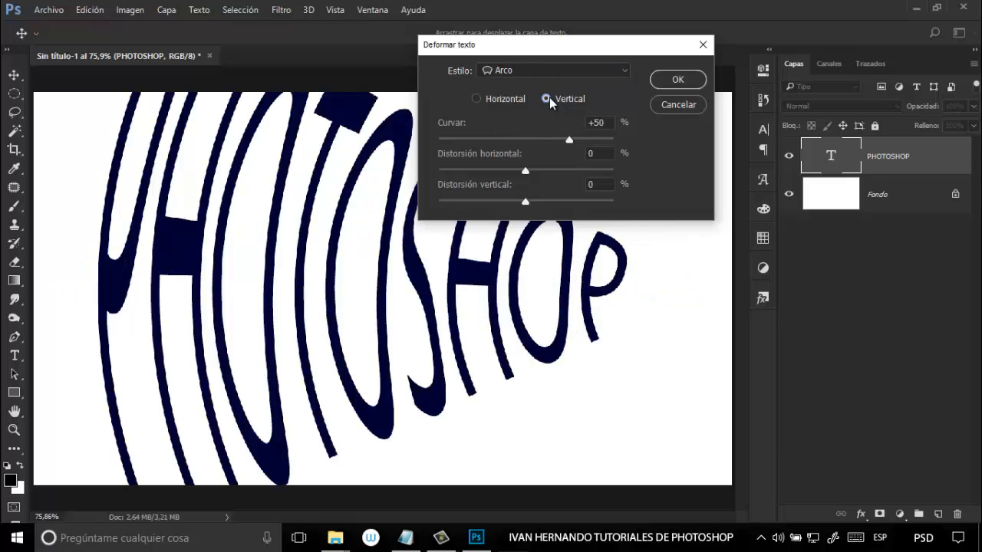
pyautogui.click(476, 99)
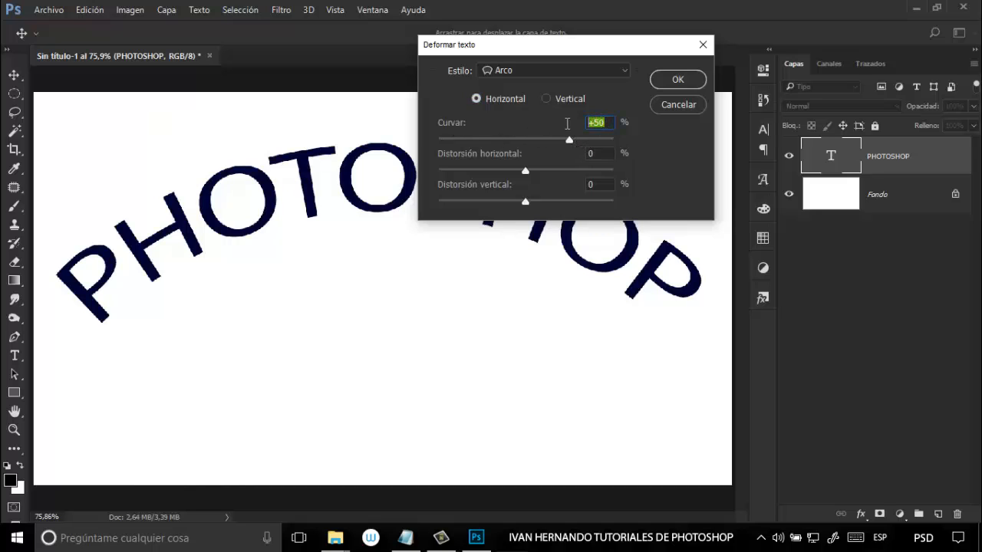
# - Try Arco bends of +30% and -37% with -88% horizontal and +58% vertical distortion, and discard the warp
pyautogui.write('+30')
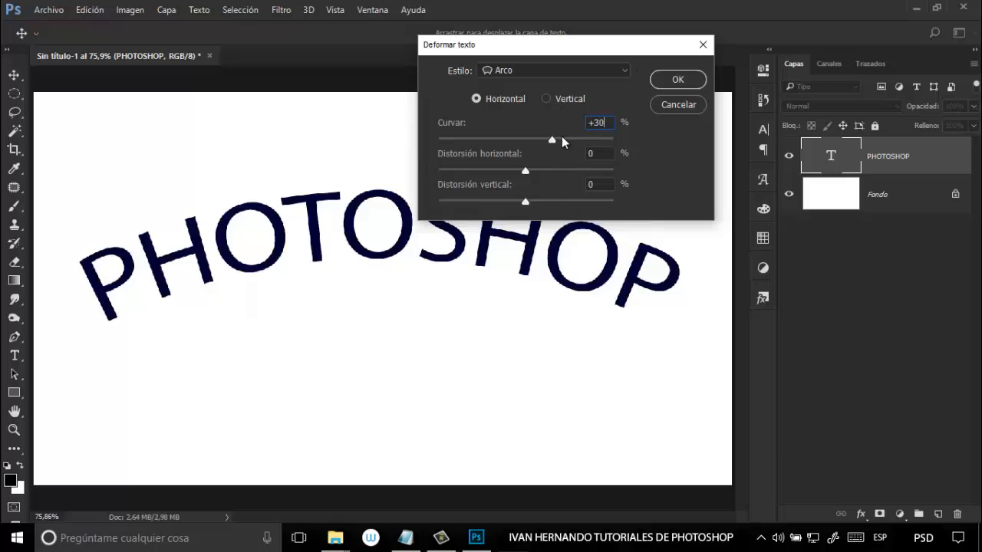
pyautogui.moveTo(553, 140); pyautogui.dragTo(495, 158)
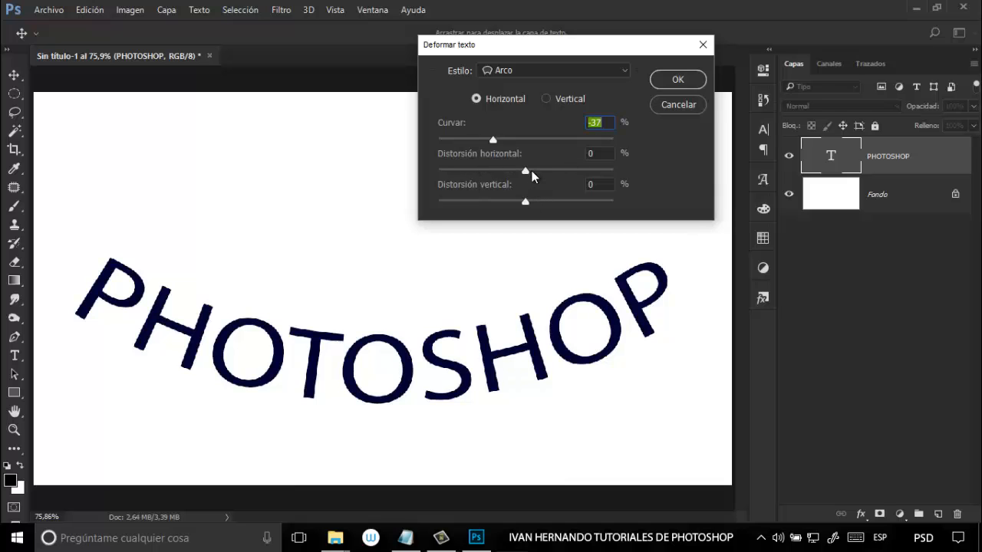
pyautogui.moveTo(529, 173); pyautogui.dragTo(450, 170)
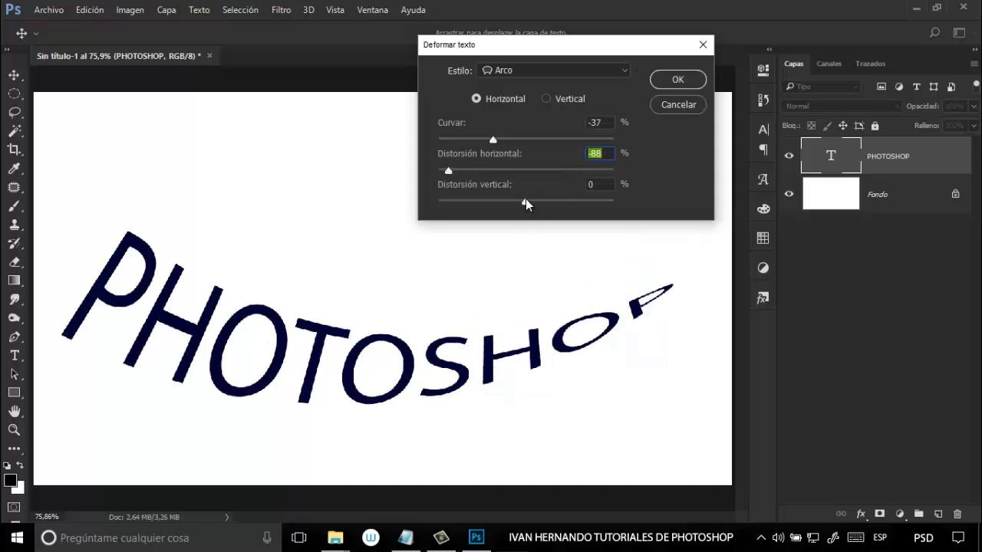
pyautogui.moveTo(526, 204); pyautogui.dragTo(555, 204)
pyautogui.click(577, 202)
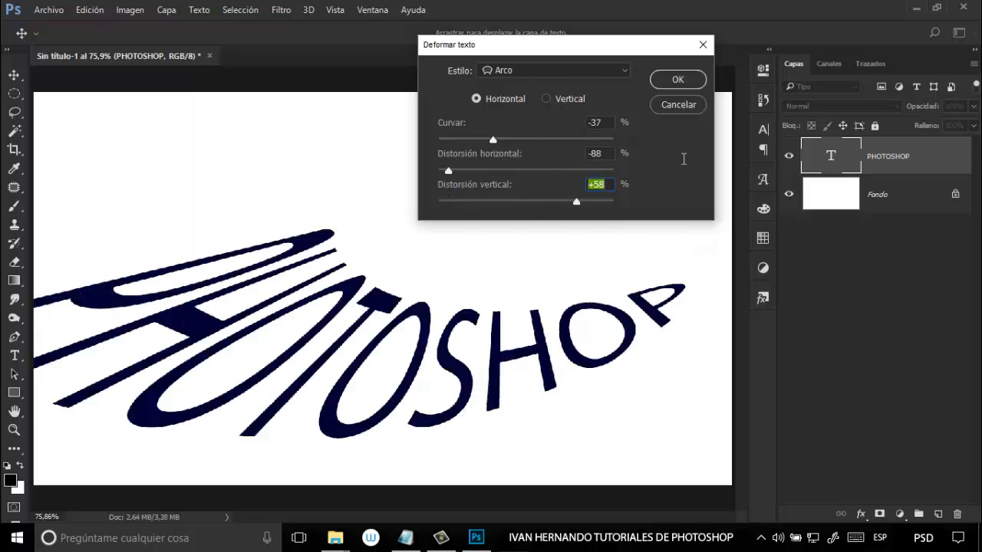
pyautogui.click(675, 105)
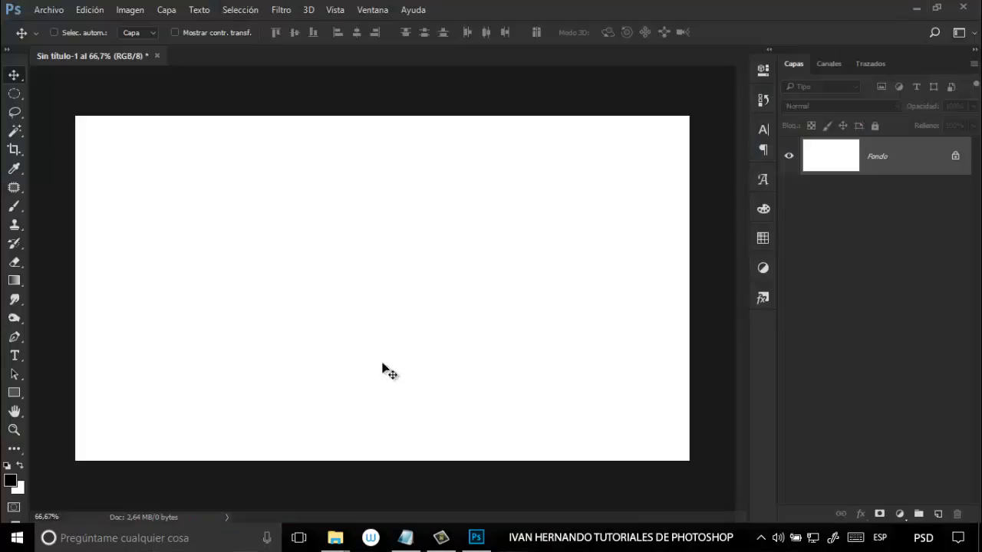
# - Add a 139 pt Hobo Std text layer with the four-letter first name in black capitals on the blank canvas
pyautogui.click(15, 357)
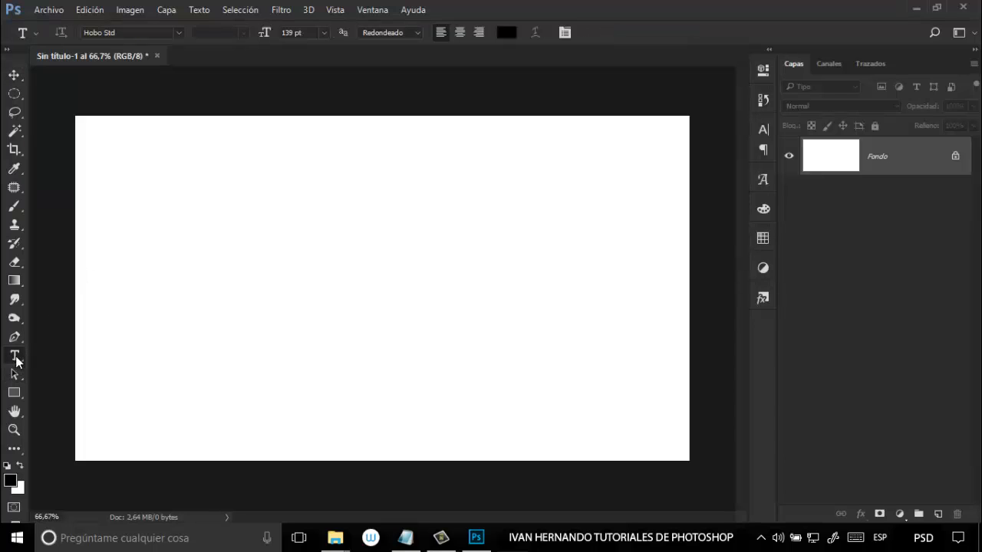
pyautogui.click(164, 346)
pyautogui.write('IV')
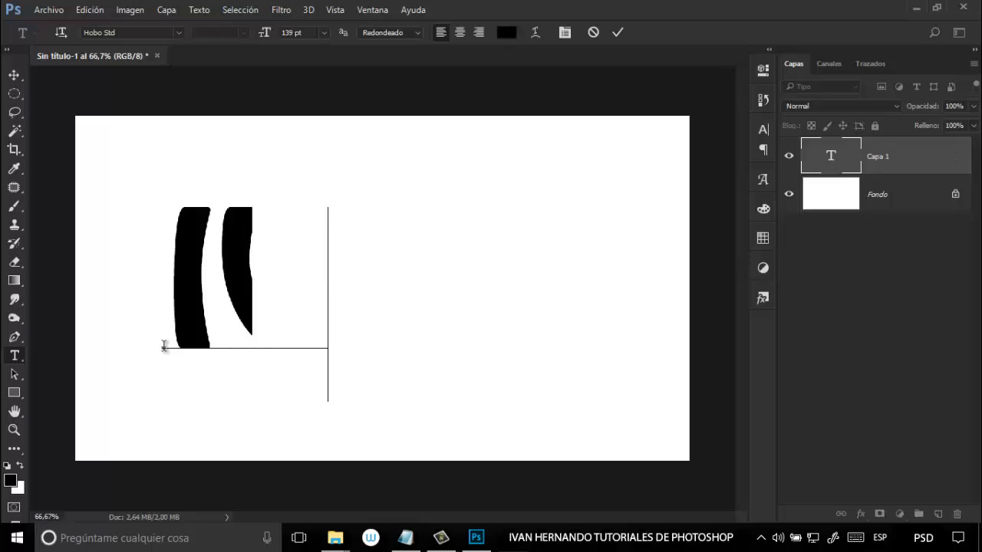
pyautogui.write('AN')
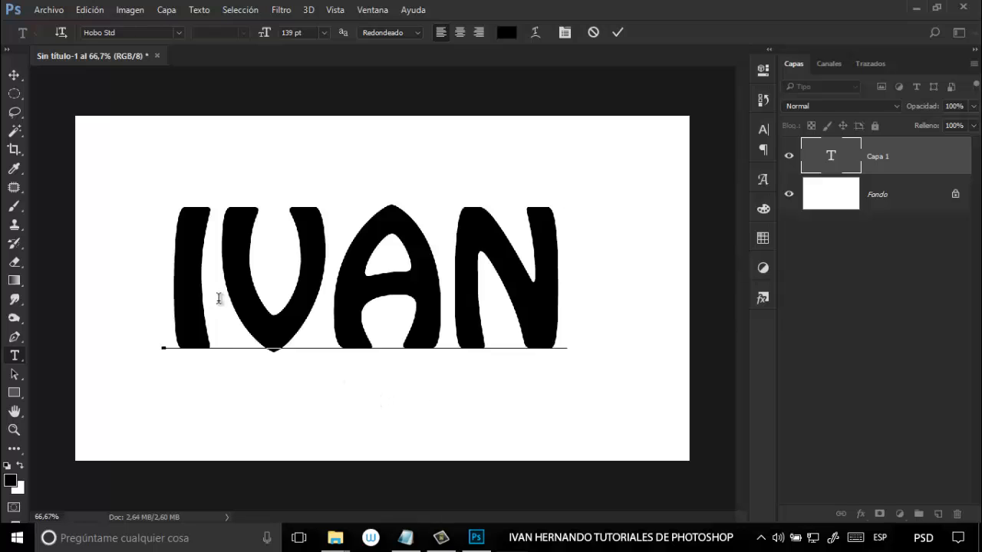
# - Colour only the first letter of the name red (e60f0f)
pyautogui.moveTo(216, 295); pyautogui.dragTo(149, 287)
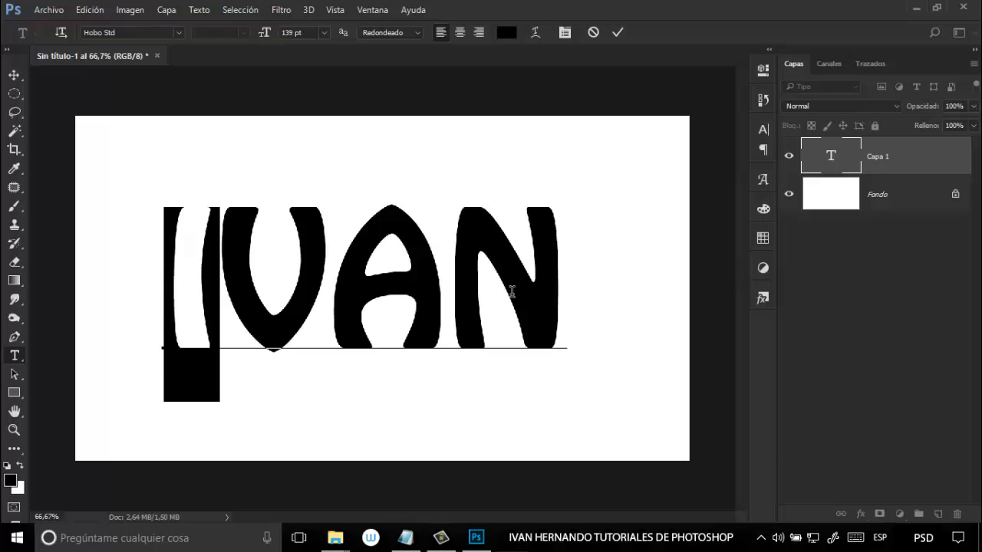
pyautogui.click(507, 32)
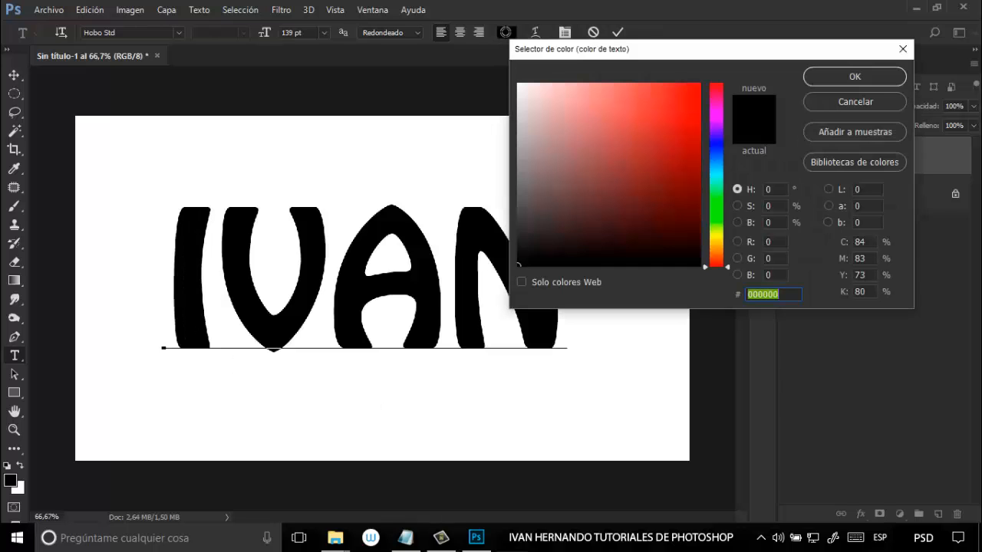
pyautogui.click(688, 100)
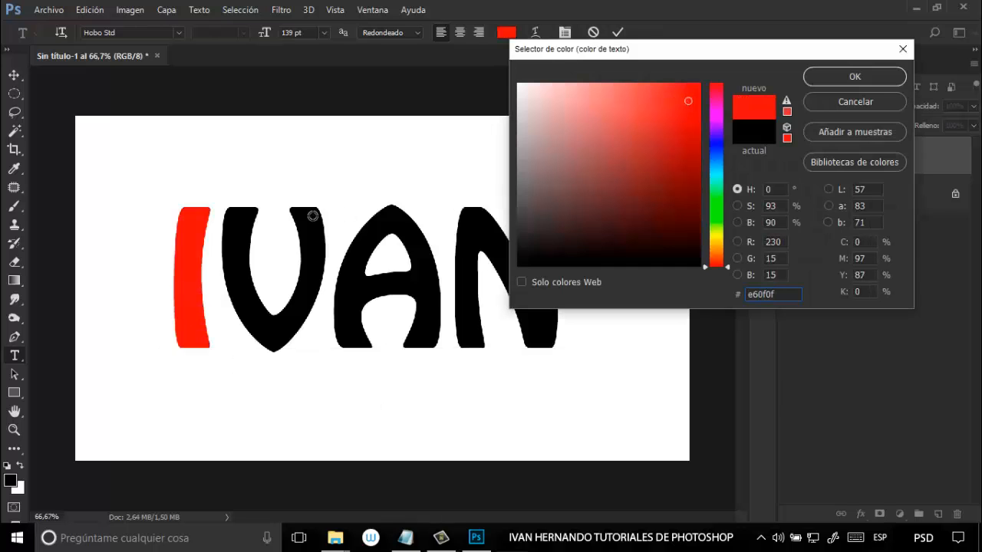
pyautogui.click(830, 77)
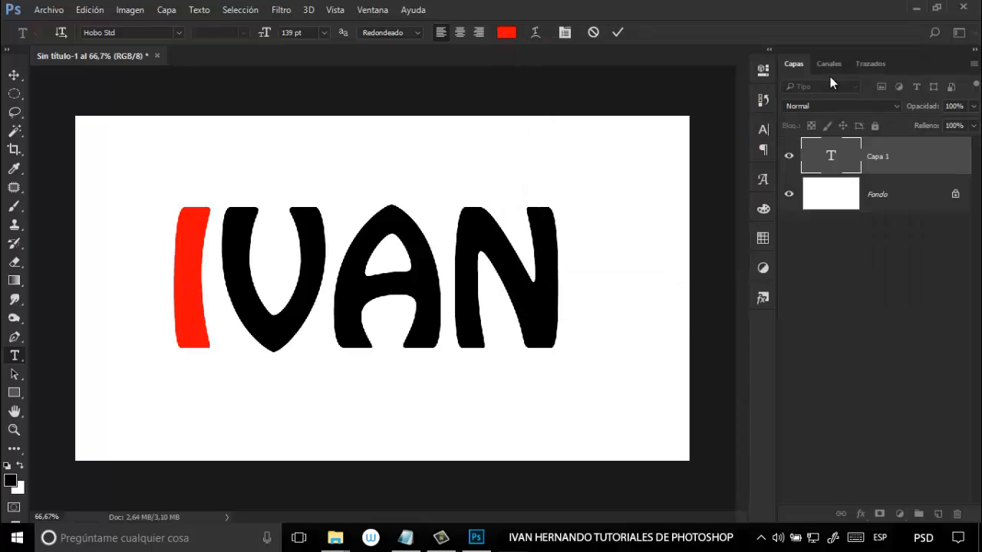
# - Colour only the second letter of the name bright green (66f80e)
pyautogui.click(329, 285)
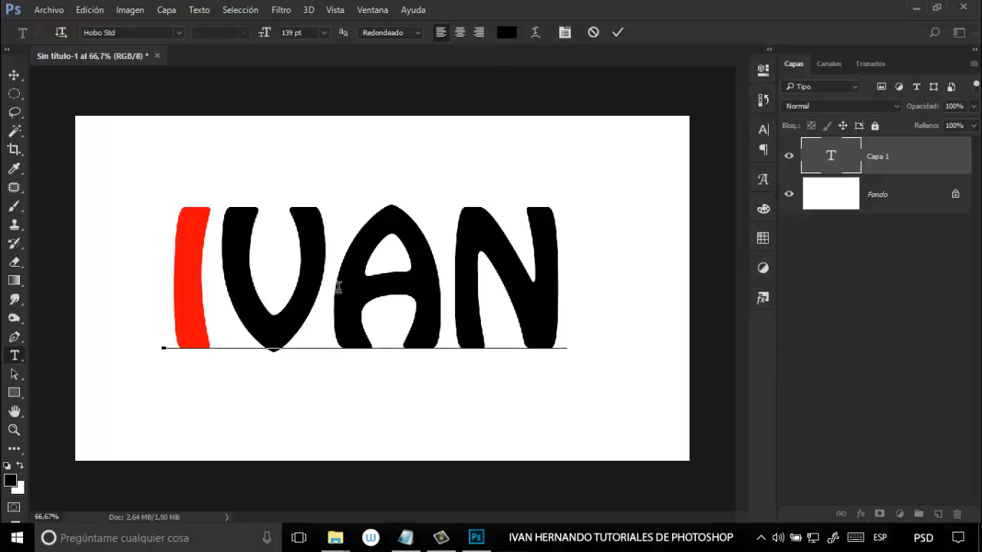
pyautogui.moveTo(305, 285); pyautogui.dragTo(250, 284)
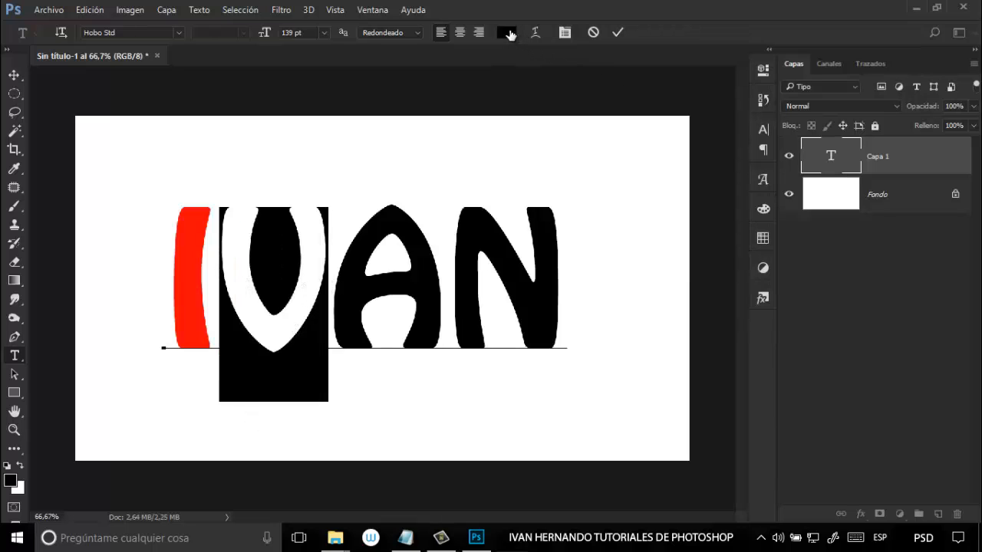
pyautogui.click(507, 32)
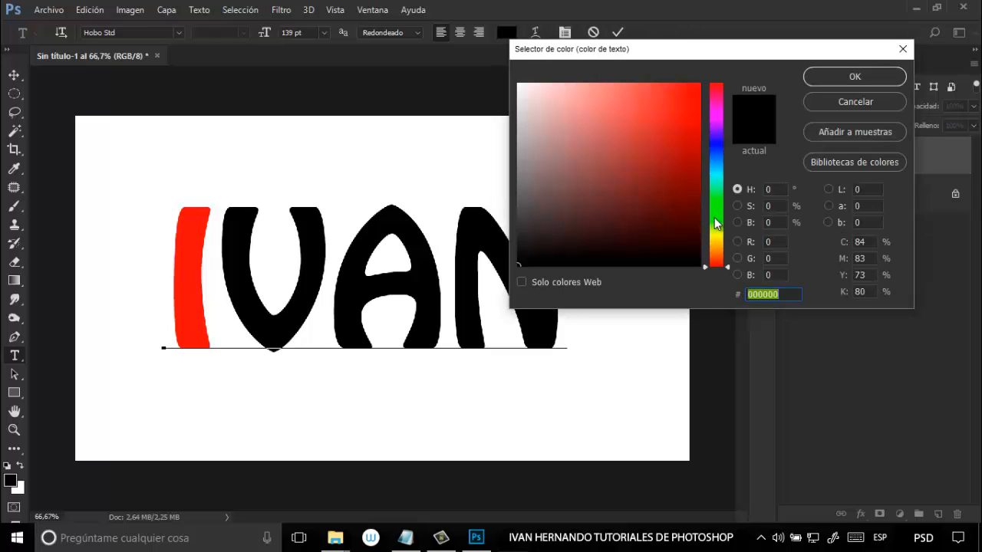
pyautogui.click(715, 218)
pyautogui.click(692, 87)
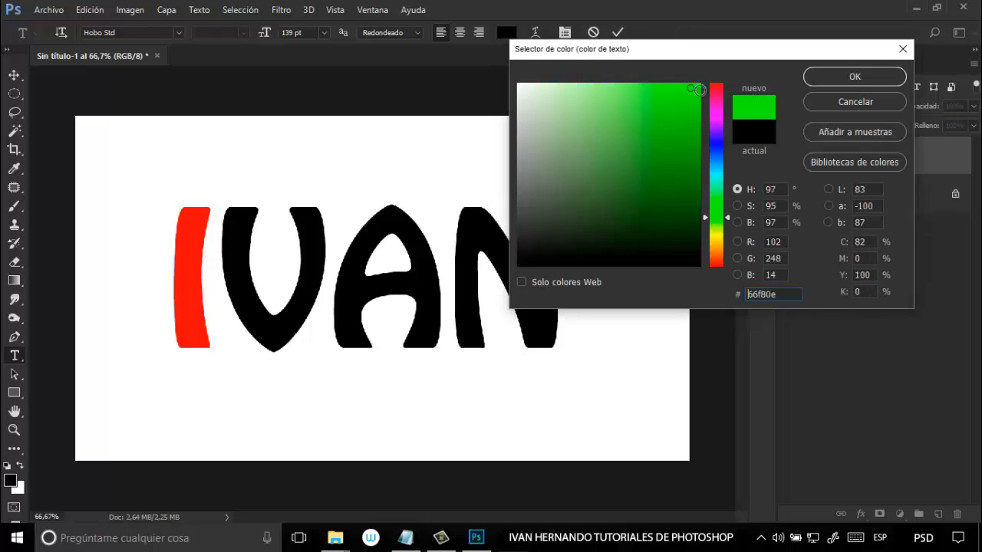
pyautogui.click(837, 84)
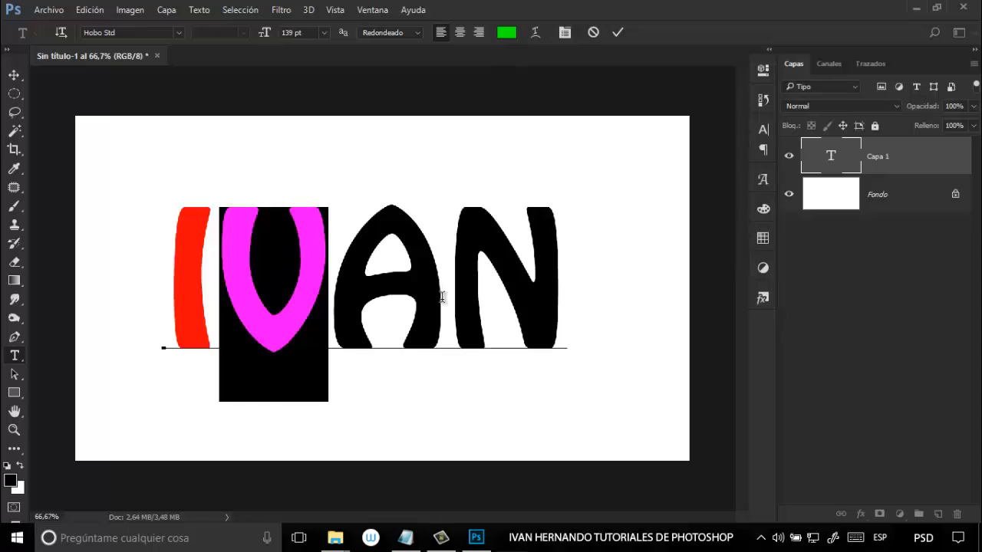
# - Colour only the third letter of the name blue-violet (420cf0)
pyautogui.moveTo(446, 303); pyautogui.dragTo(351, 284)
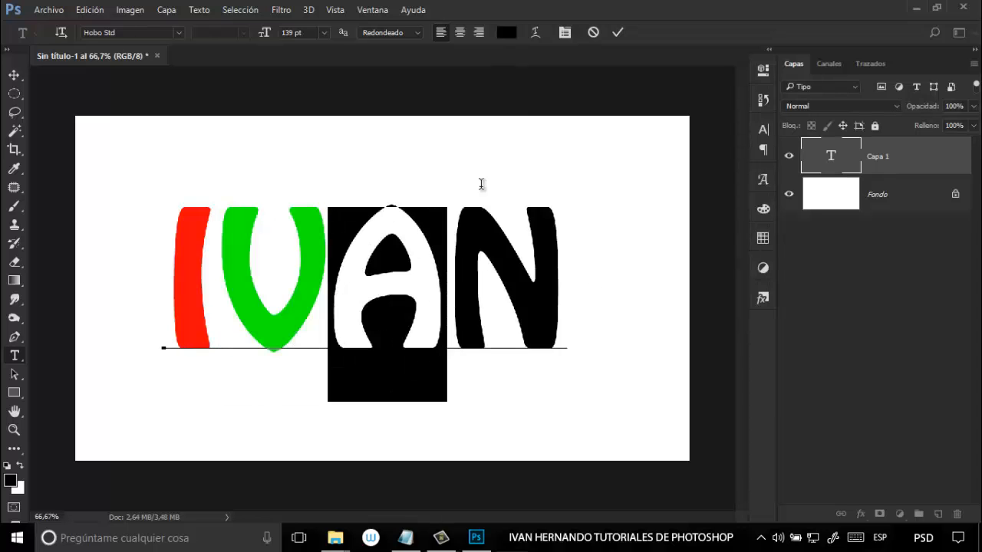
pyautogui.click(506, 33)
pyautogui.click(718, 137)
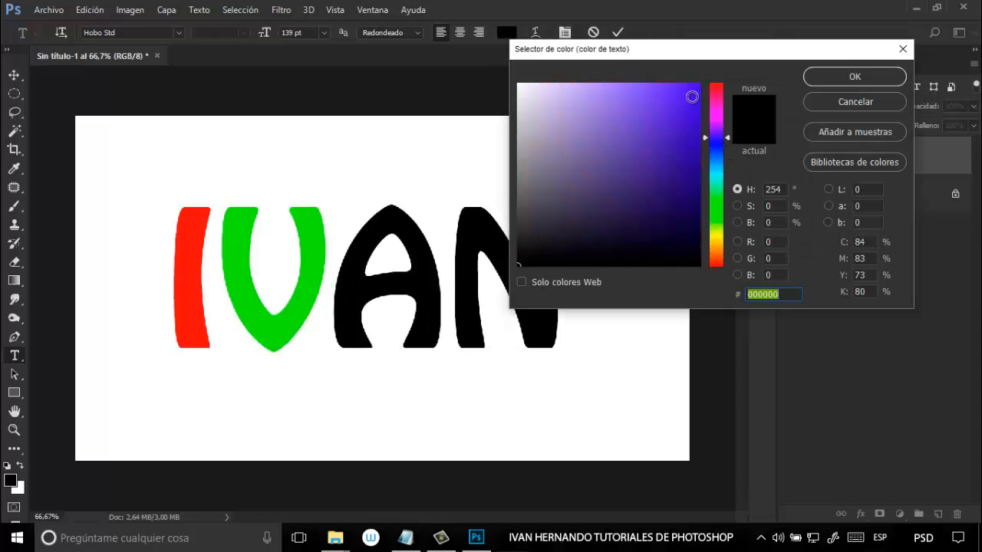
pyautogui.click(691, 94)
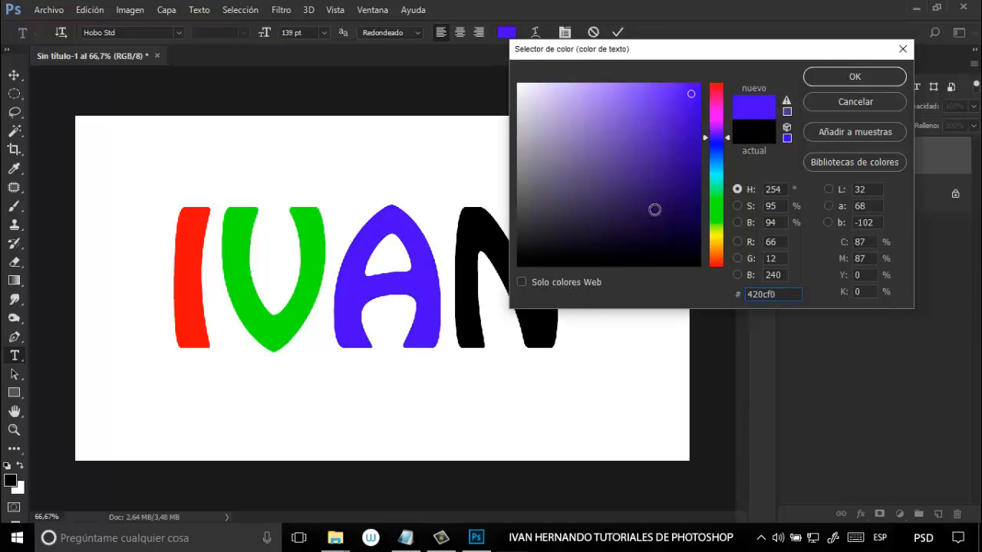
pyautogui.click(859, 79)
# - Colour only the fourth letter of the name a bright yellow
pyautogui.moveTo(572, 291); pyautogui.dragTo(472, 282)
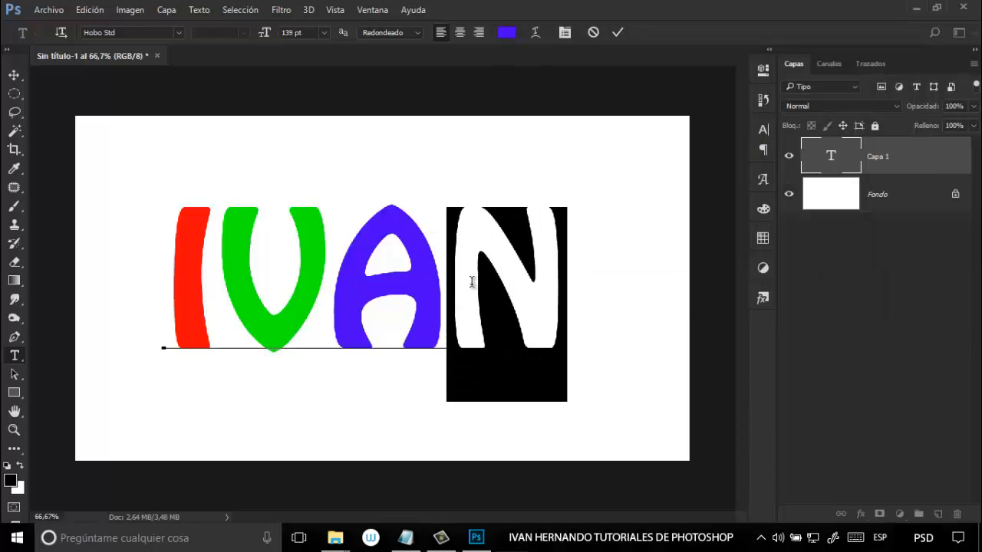
pyautogui.click(508, 33)
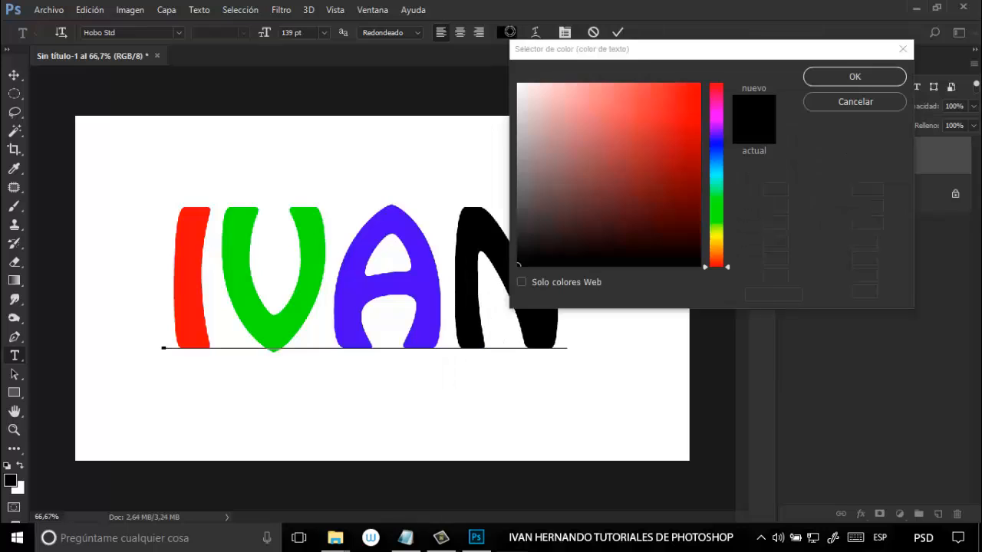
pyautogui.click(721, 234)
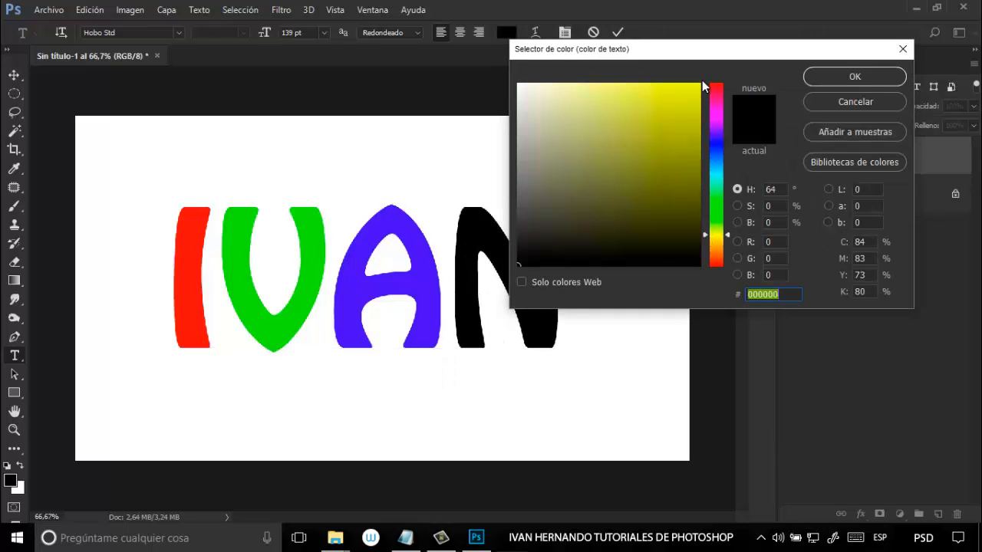
pyautogui.click(698, 85)
pyautogui.click(822, 80)
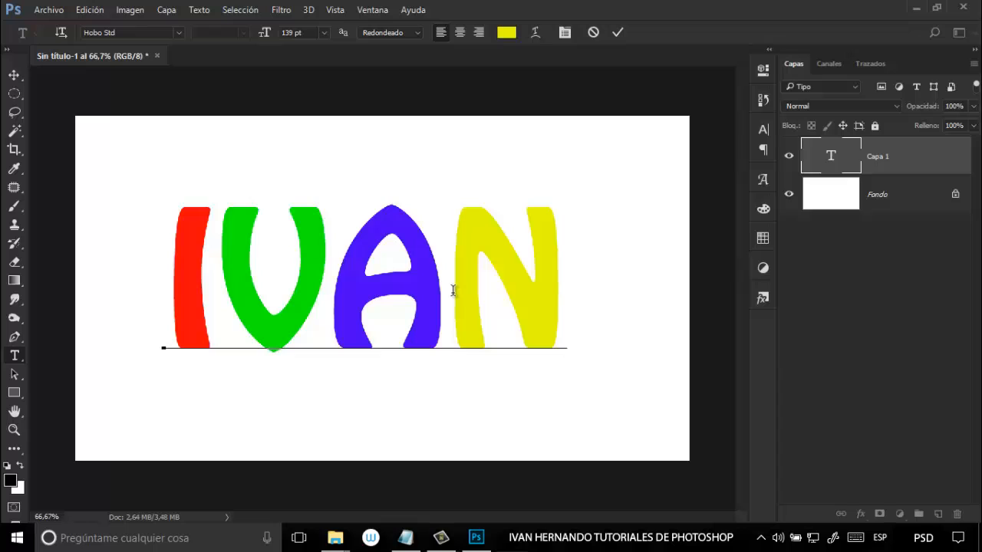
# - Try selecting different groups of adjacent letters in the name: the first two, last two, middle two and last three
pyautogui.moveTo(323, 286); pyautogui.dragTo(173, 431)
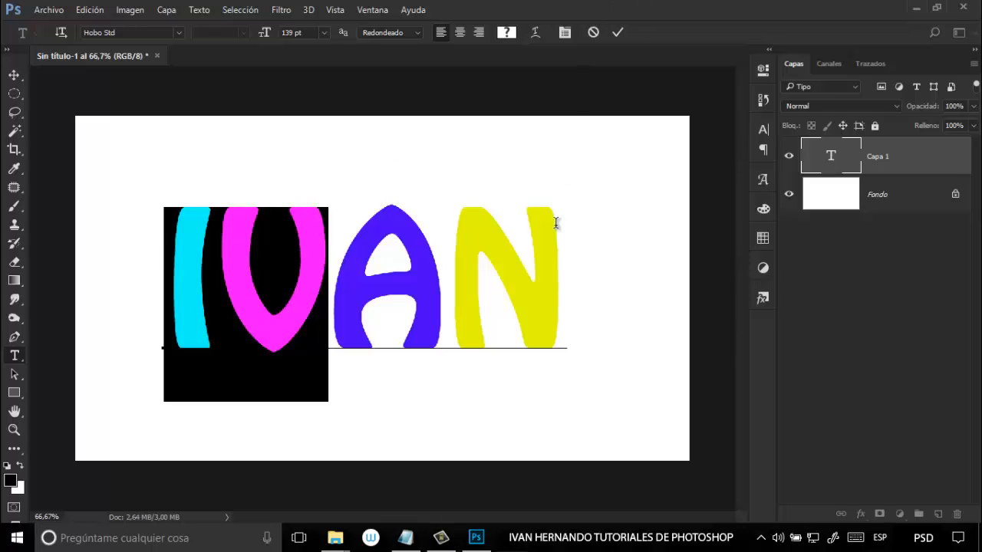
pyautogui.moveTo(565, 272); pyautogui.dragTo(388, 278)
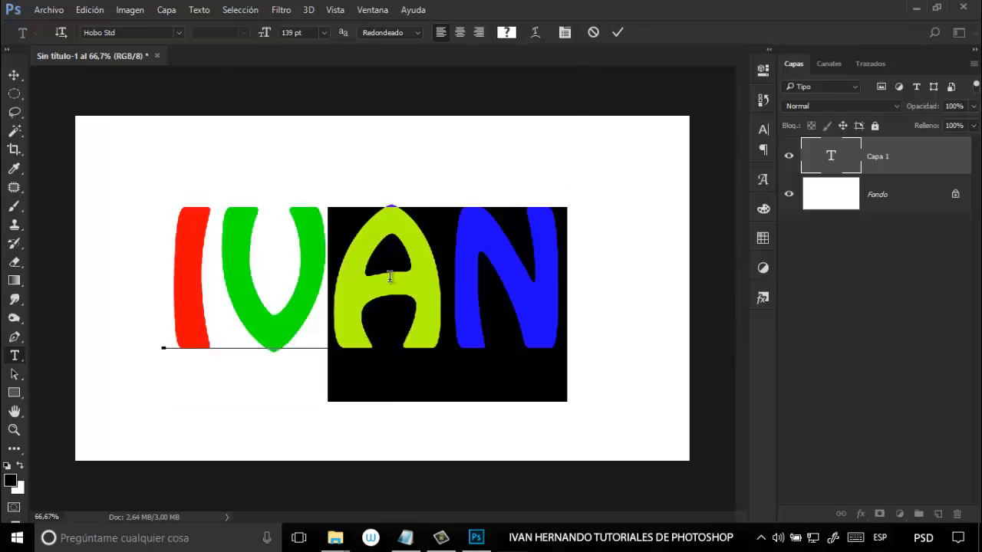
pyautogui.click(443, 311)
pyautogui.moveTo(329, 307); pyautogui.dragTo(273, 305)
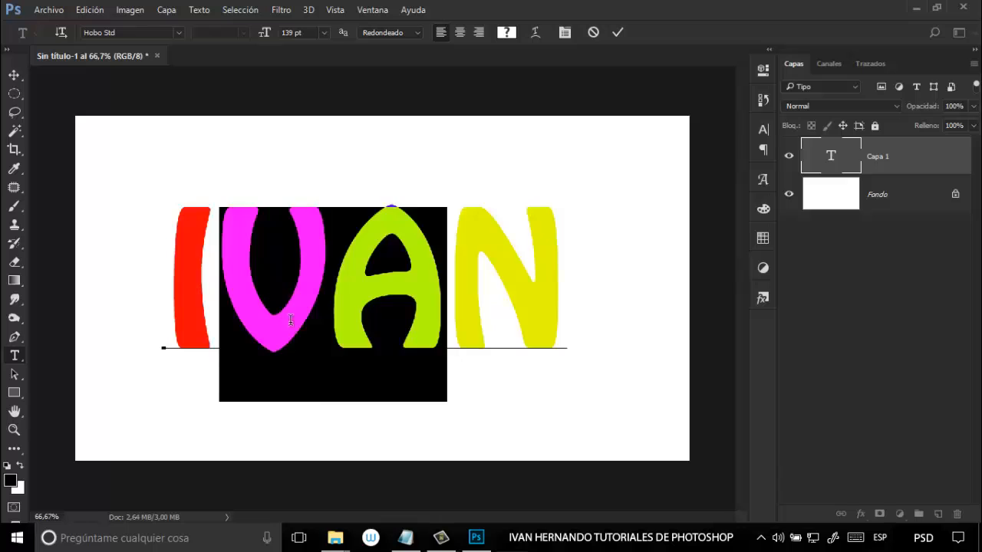
pyautogui.moveTo(564, 316); pyautogui.dragTo(262, 301)
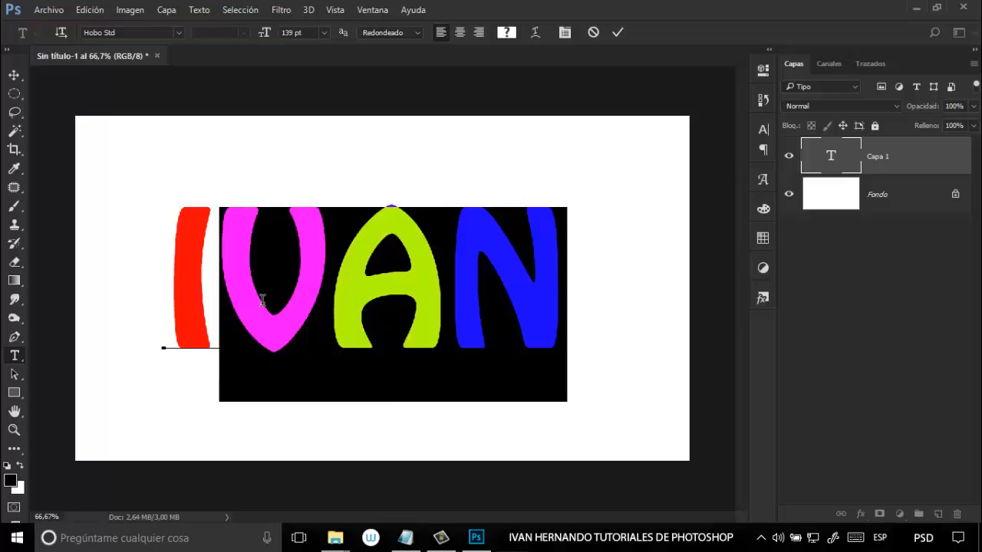
pyautogui.click(440, 307)
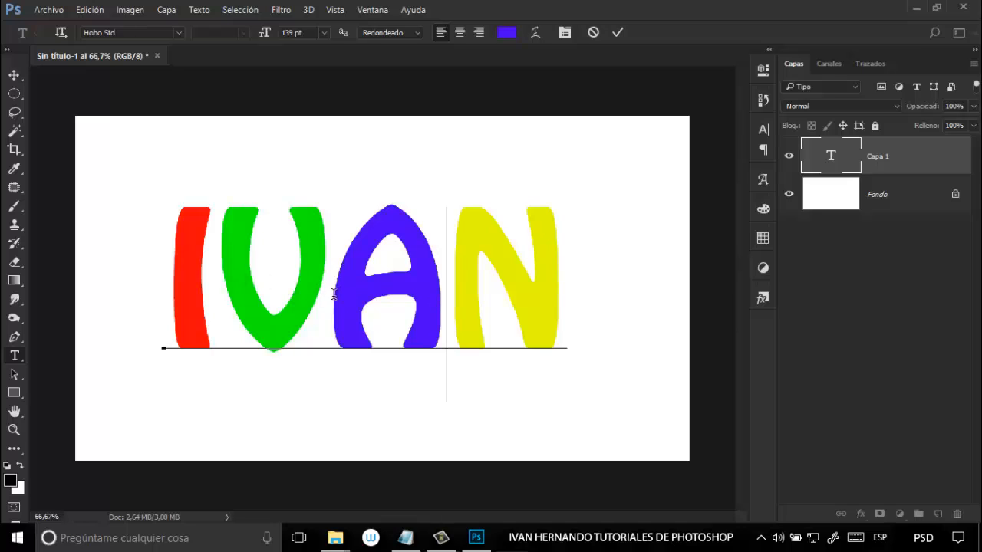
# - Colour the first two letters of the name orange (f08d0c)
pyautogui.moveTo(330, 293); pyautogui.dragTo(187, 283)
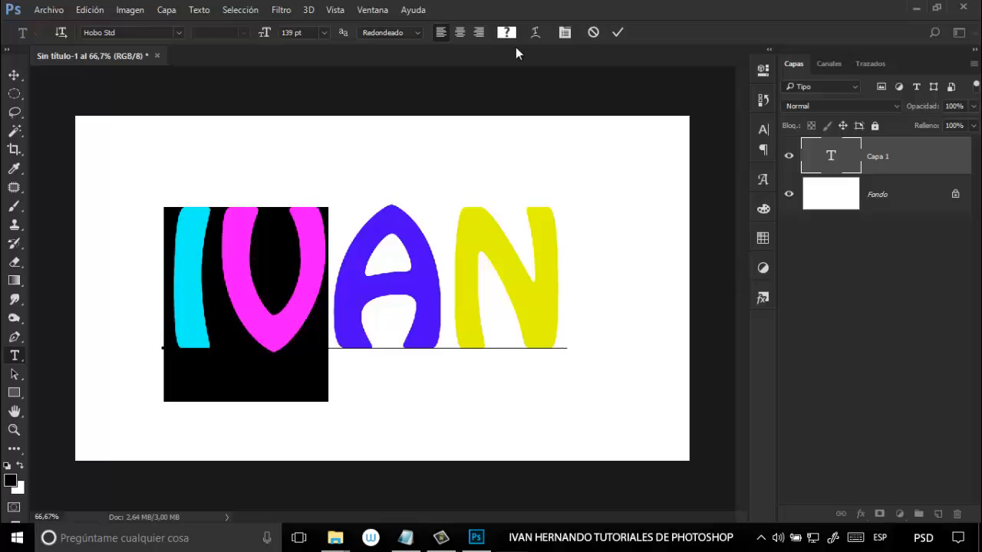
pyautogui.click(507, 33)
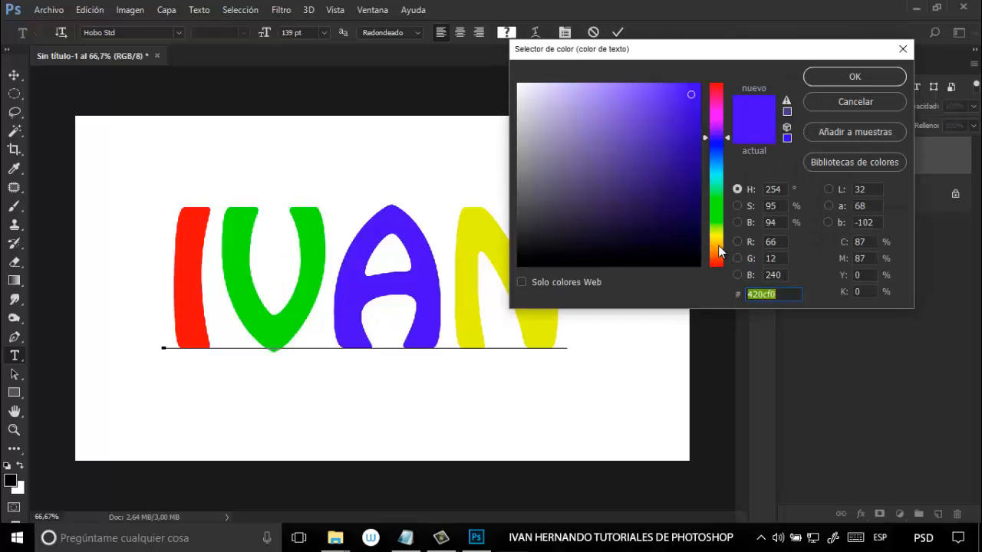
pyautogui.click(720, 249)
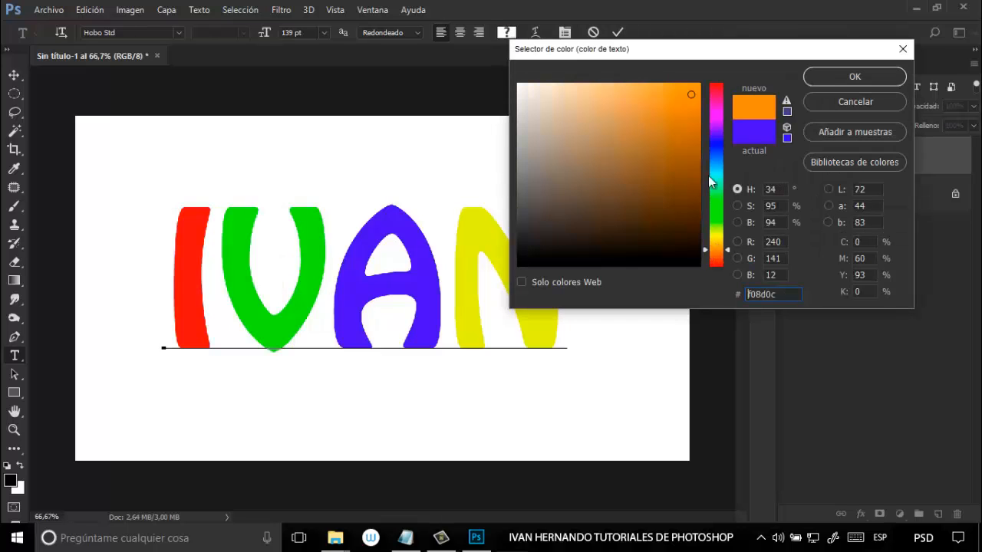
pyautogui.click(847, 77)
pyautogui.click(340, 307)
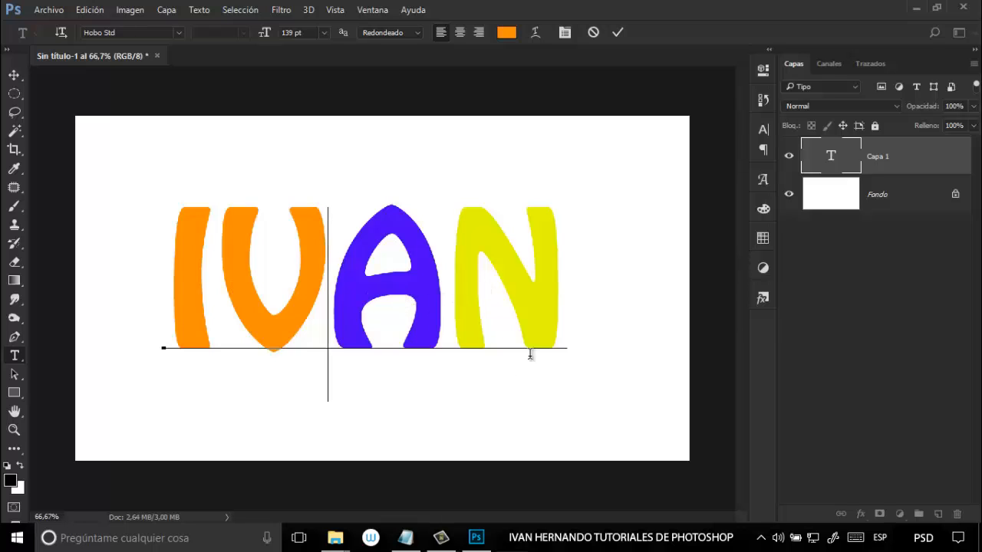
# - Colour the last two letters of the name green (52f00c)
pyautogui.moveTo(565, 296); pyautogui.dragTo(382, 297)
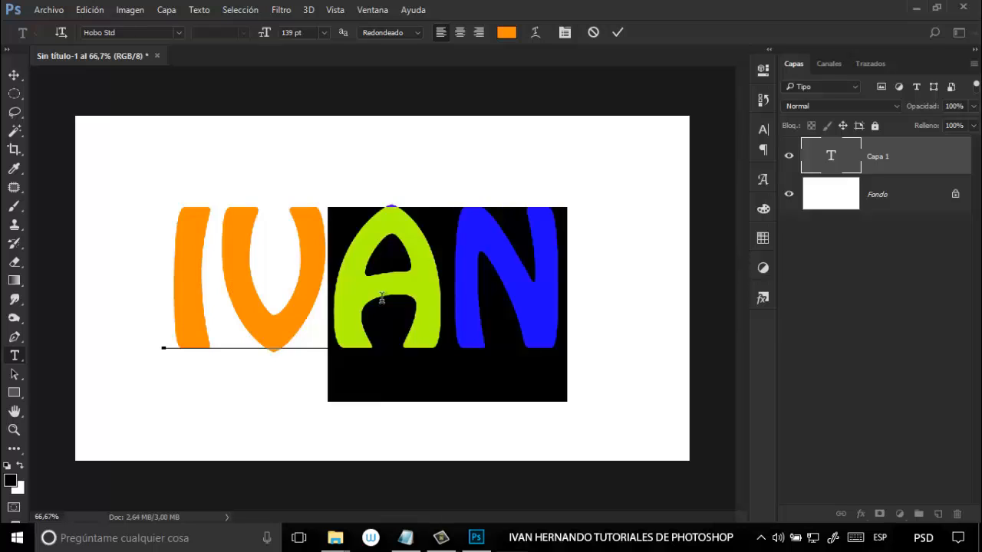
pyautogui.click(505, 32)
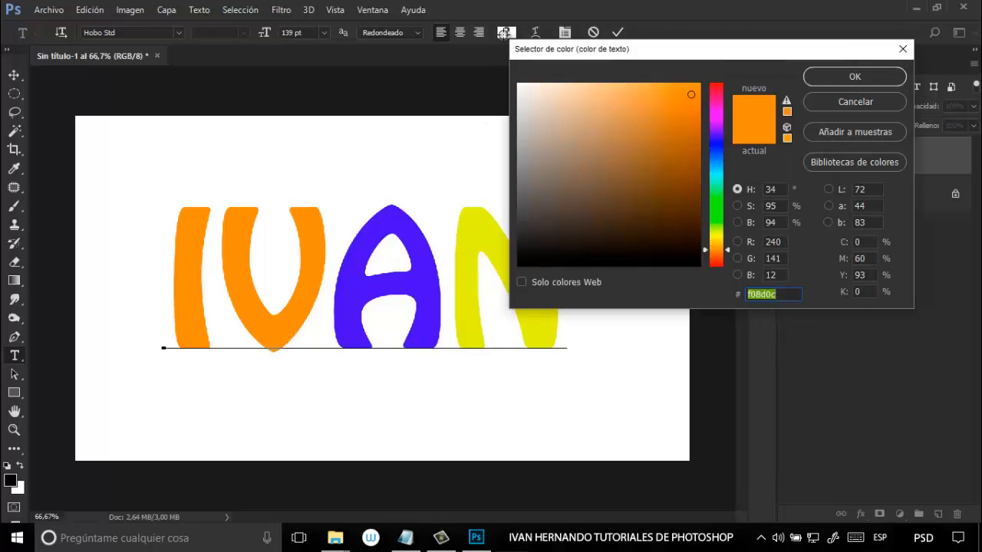
pyautogui.click(718, 216)
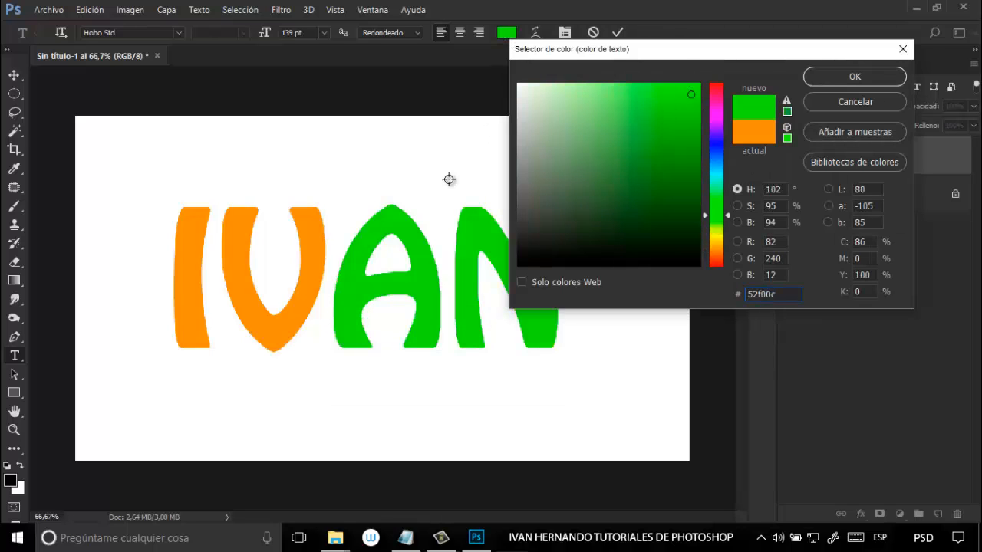
pyautogui.click(822, 71)
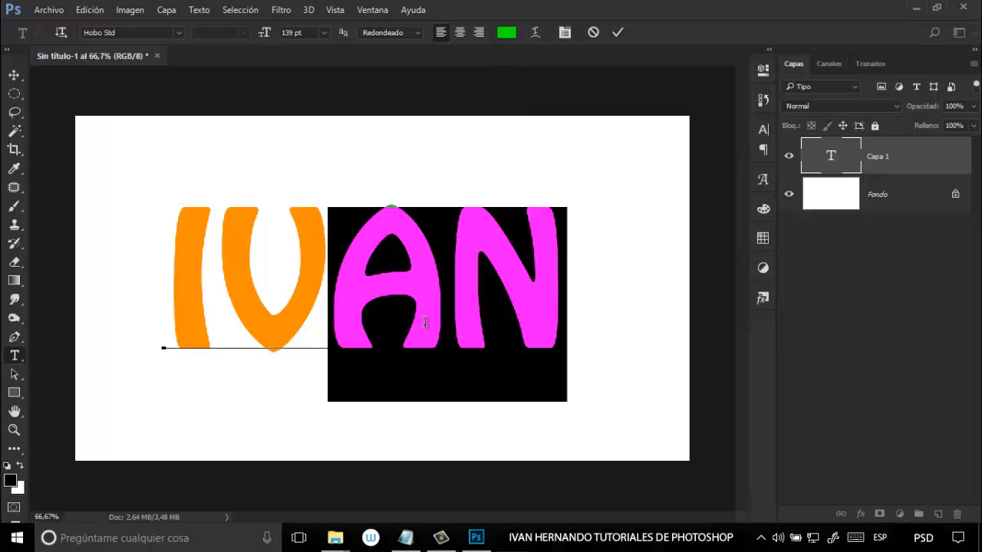
pyautogui.click(319, 330)
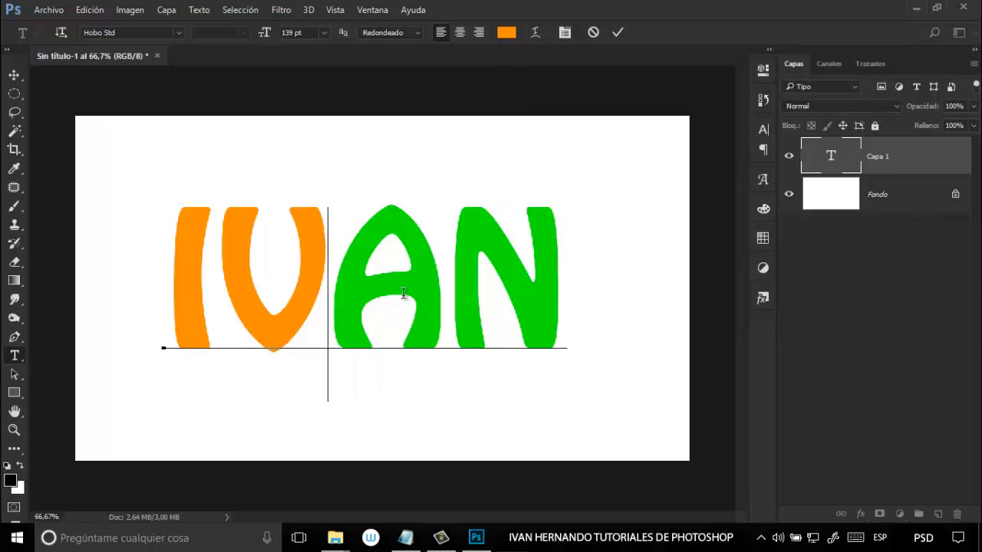
# - Colour the two middle letters of the name a muted, darker red
pyautogui.click(439, 318)
pyautogui.keyDown('shift'); pyautogui.click(228, 412); pyautogui.keyUp('shift')
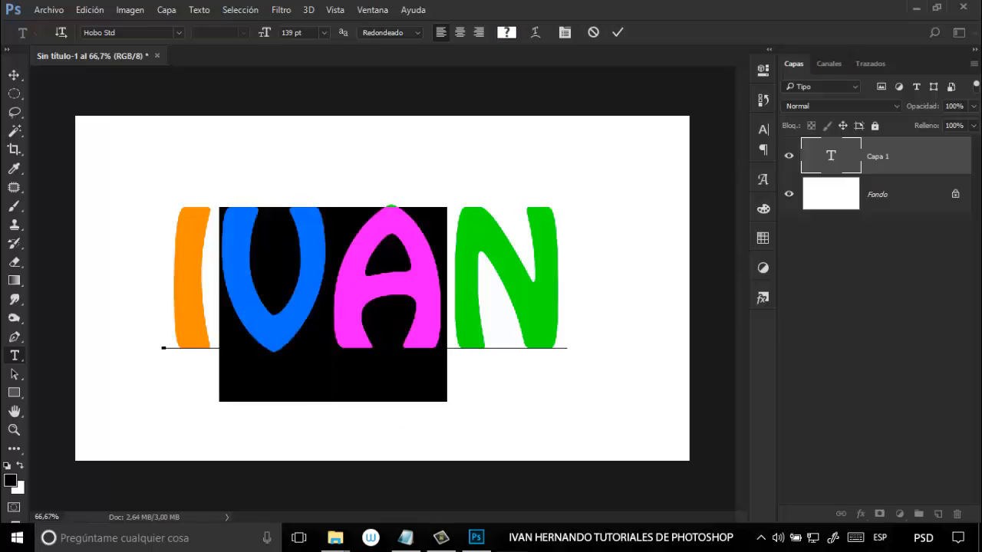
pyautogui.click(500, 34)
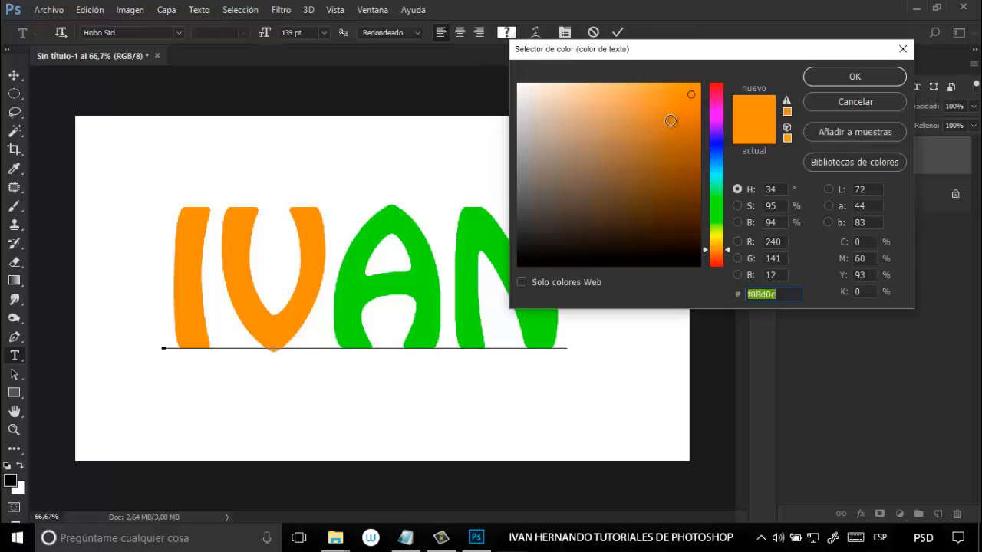
pyautogui.click(715, 89)
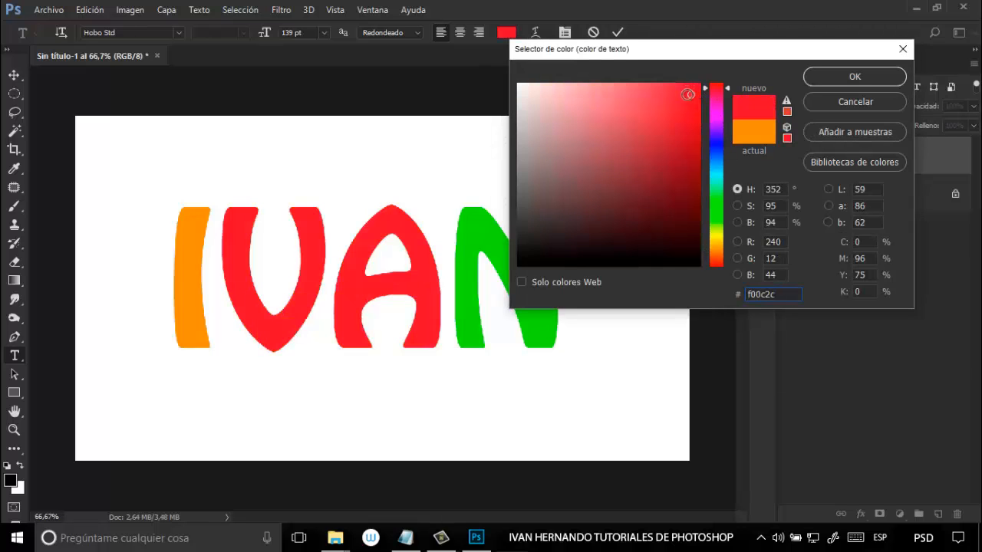
pyautogui.click(679, 199)
pyautogui.moveTo(680, 199)
pyautogui.mouseDown()
pyautogui.moveTo(679, 163)
pyautogui.moveTo(660, 158)
pyautogui.mouseUp()
pyautogui.click(837, 77)
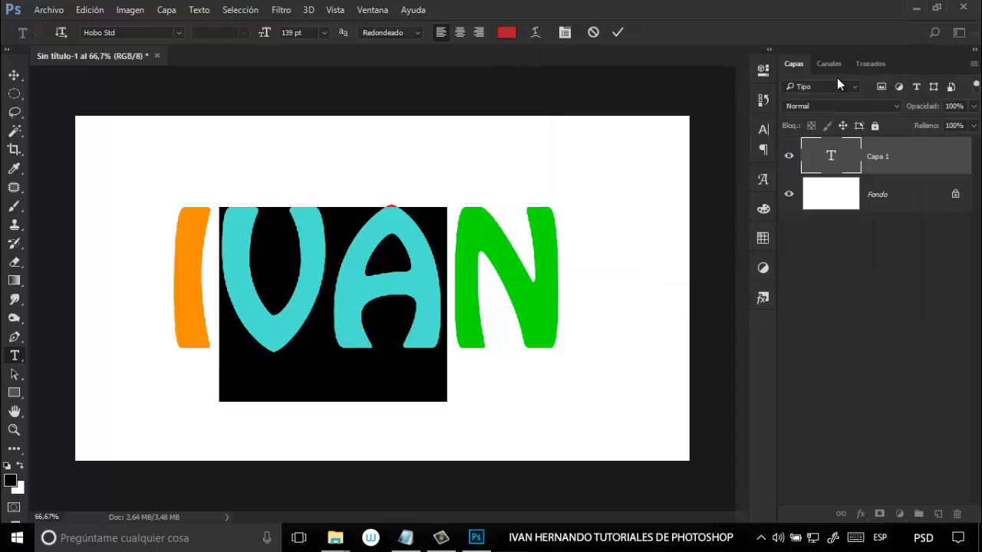
pyautogui.click(447, 282)
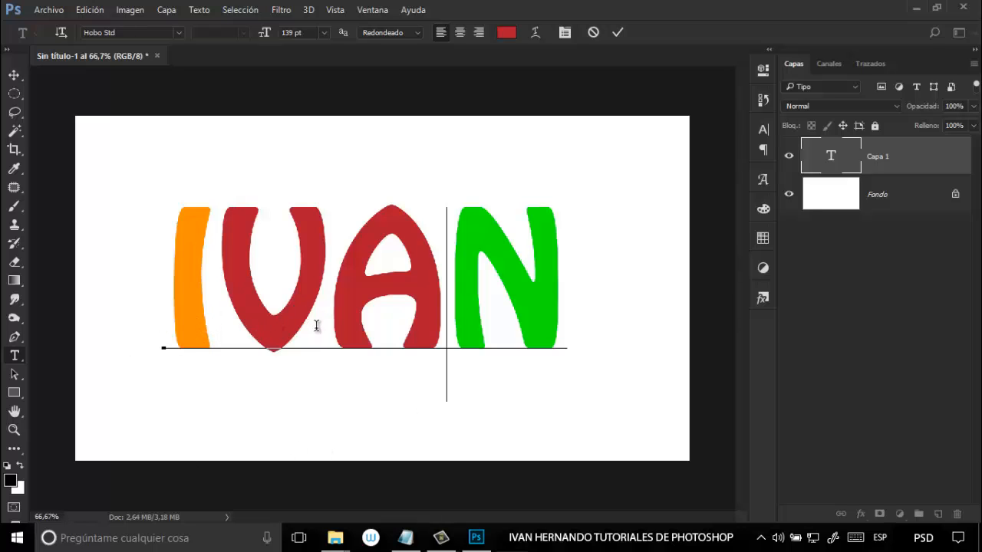
# - Shrink the name's letters progressively: the second to 111 pt, the third to 82 pt and the fourth to 64 pt
pyautogui.moveTo(301, 322); pyautogui.dragTo(263, 329)
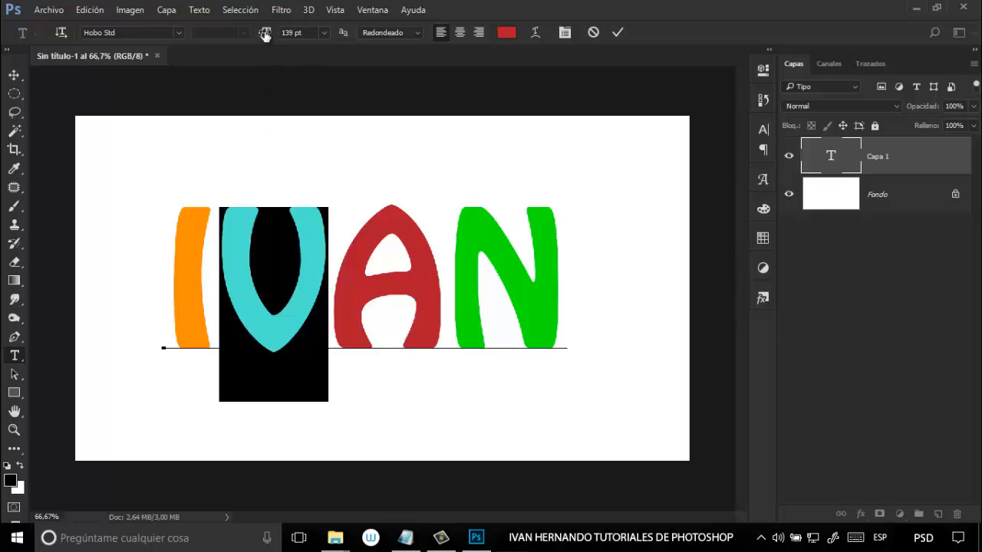
pyautogui.moveTo(265, 34); pyautogui.dragTo(245, 46)
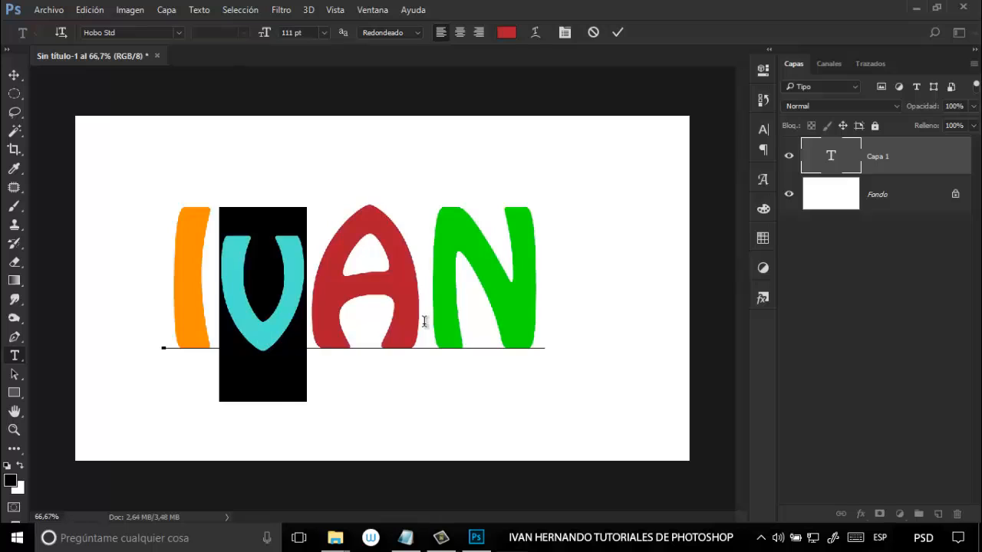
pyautogui.moveTo(424, 321); pyautogui.dragTo(350, 309)
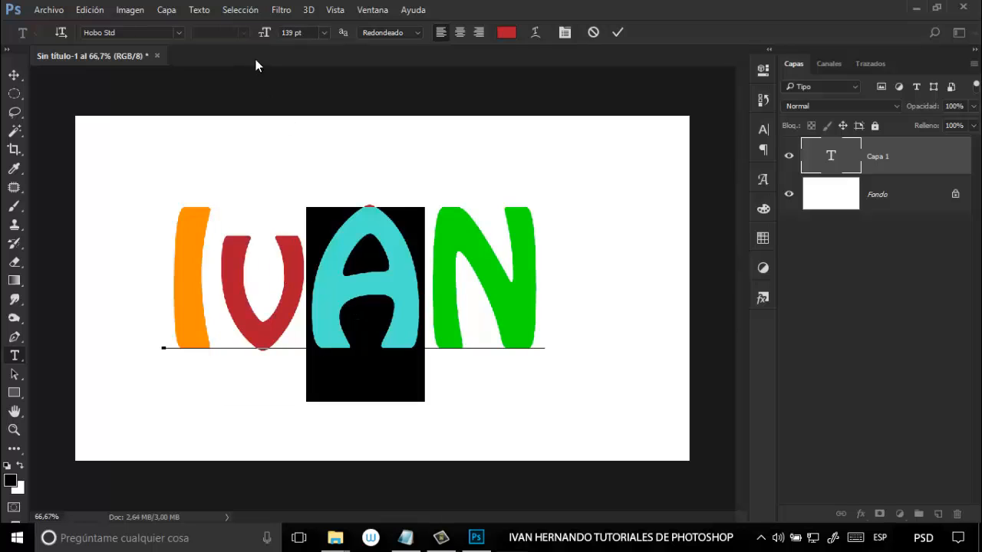
pyautogui.moveTo(268, 35); pyautogui.dragTo(229, 45)
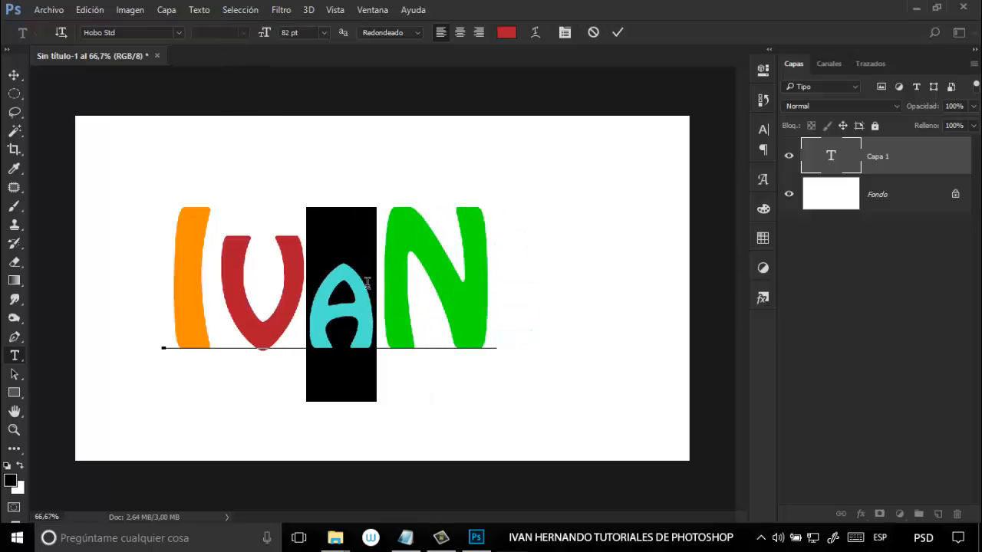
pyautogui.moveTo(482, 300); pyautogui.dragTo(406, 296)
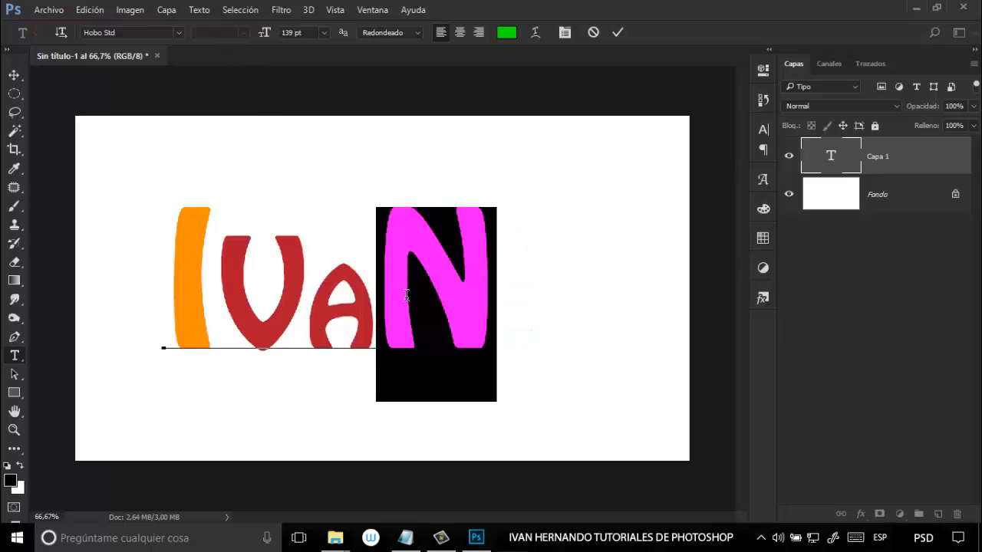
pyautogui.moveTo(265, 39); pyautogui.dragTo(210, 40)
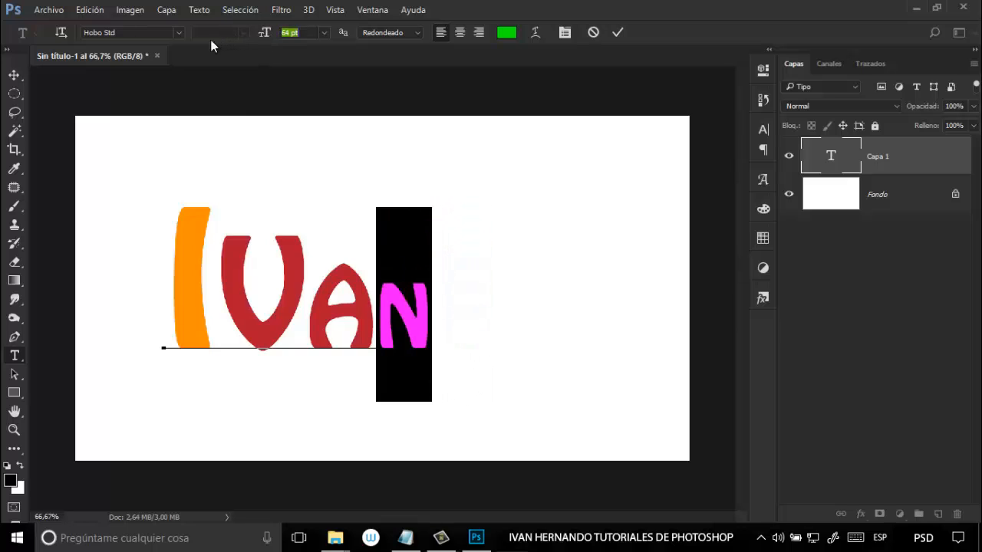
pyautogui.click(375, 330)
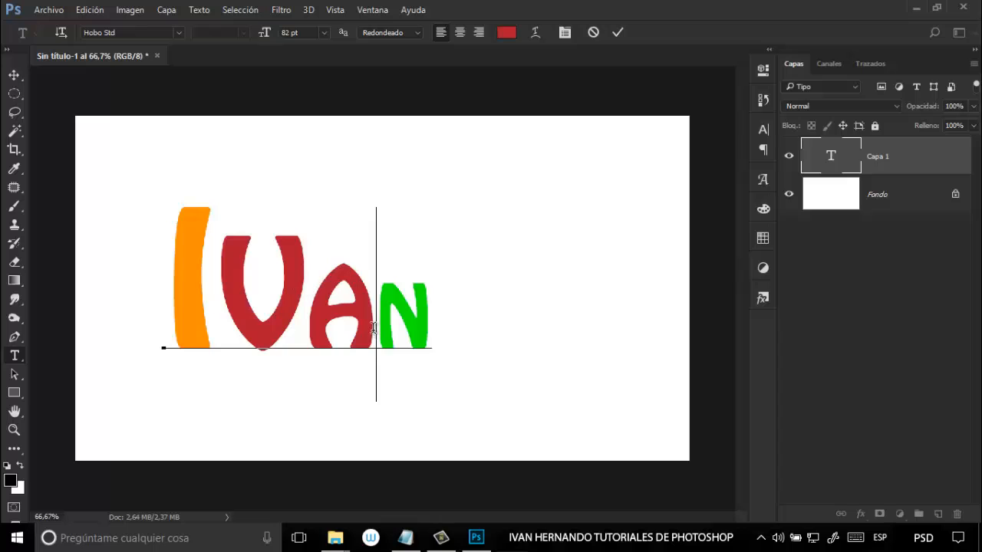
# - Enlarge the third letter of the name to 132 pt and the fourth letter to 110 pt
pyautogui.moveTo(373, 336); pyautogui.dragTo(290, 325)
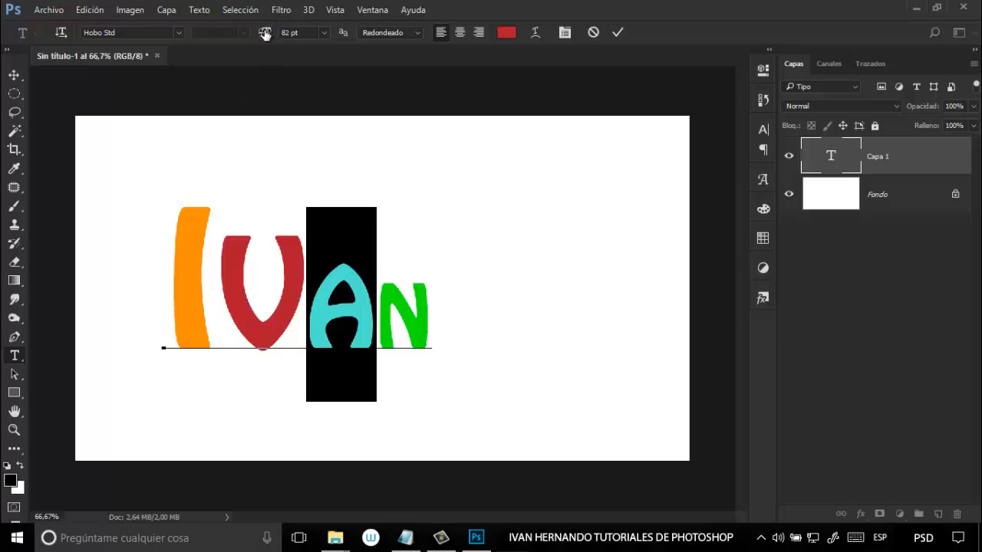
pyautogui.moveTo(261, 30); pyautogui.dragTo(300, 38)
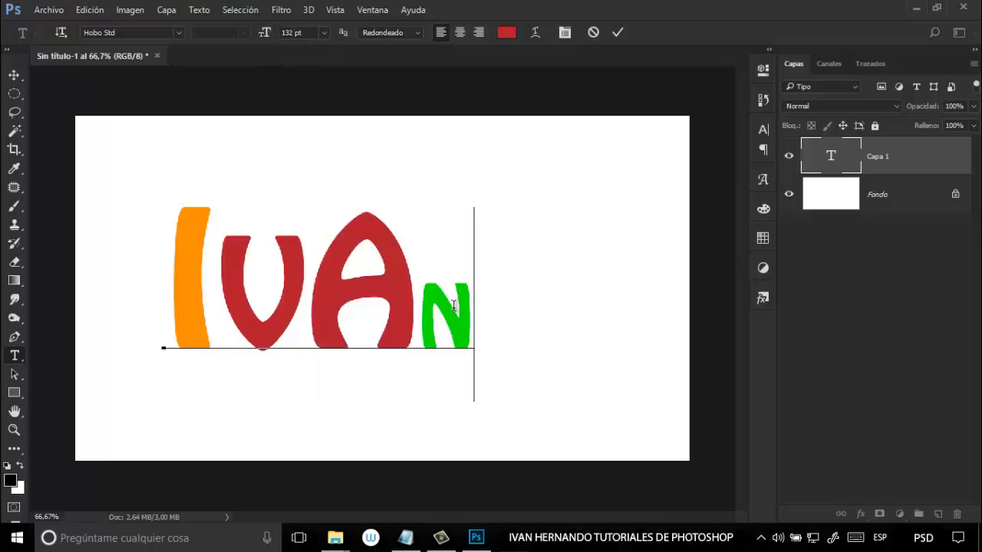
pyautogui.moveTo(473, 315); pyautogui.dragTo(419, 315)
pyautogui.moveTo(264, 33); pyautogui.dragTo(300, 48)
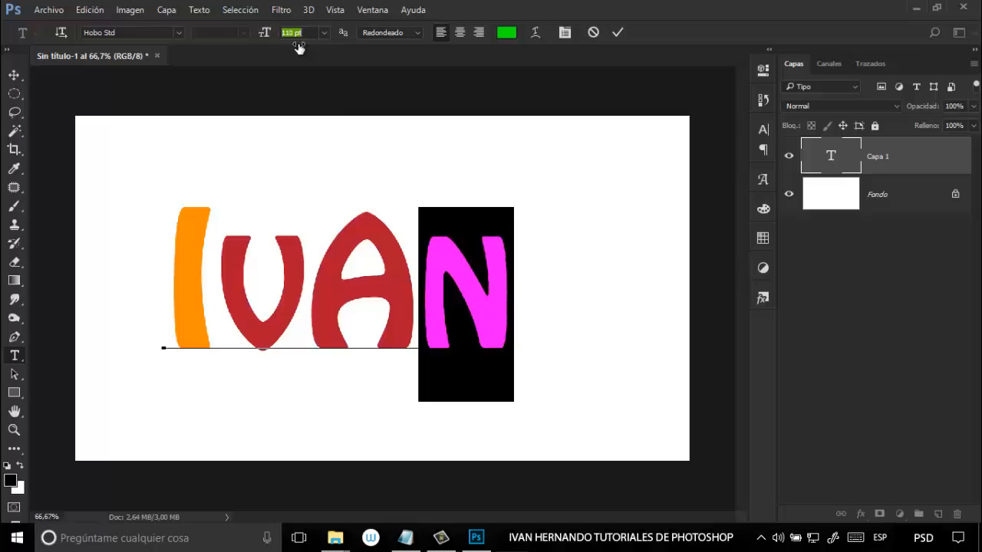
pyautogui.click(418, 324)
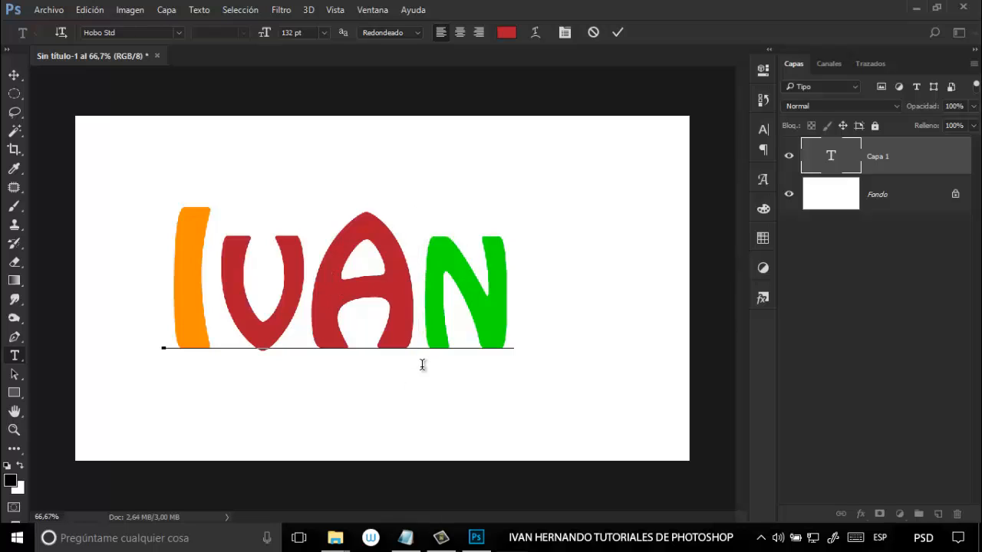
# - Change the font of only the first letter of the name to Cooper Black
pyautogui.click(212, 299)
pyautogui.hotkey('shift', 'Left')
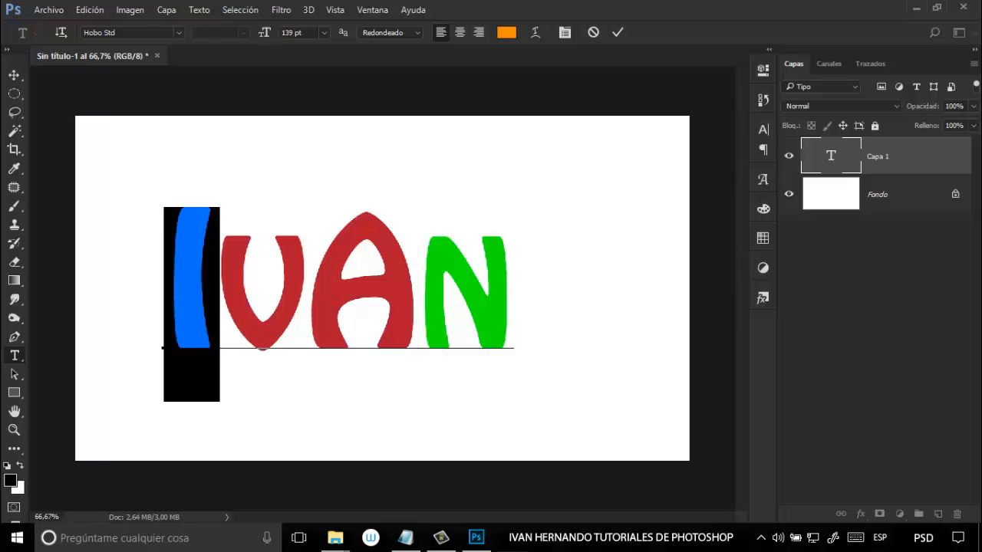
pyautogui.click(179, 33)
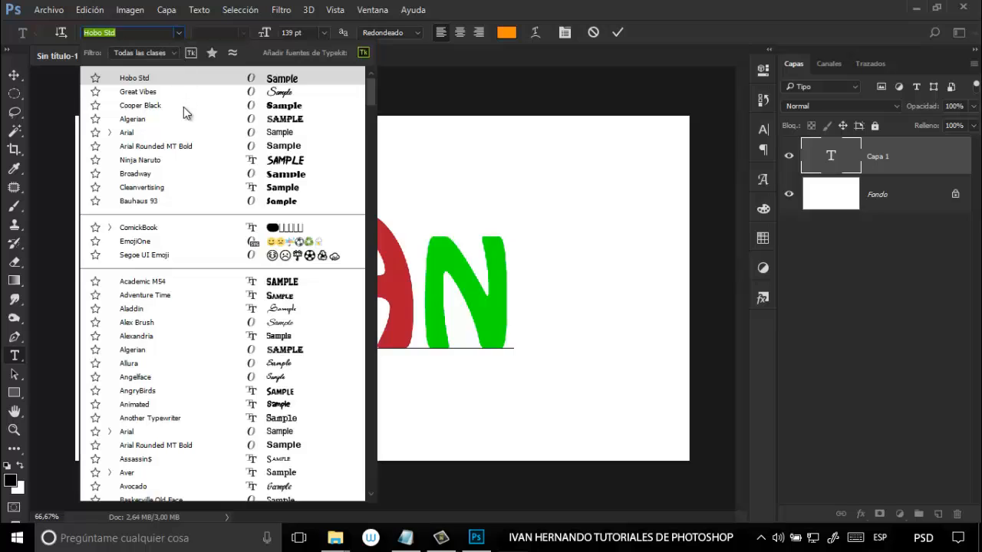
pyautogui.press('Down')
pyautogui.press('Down')
pyautogui.press('Escape')
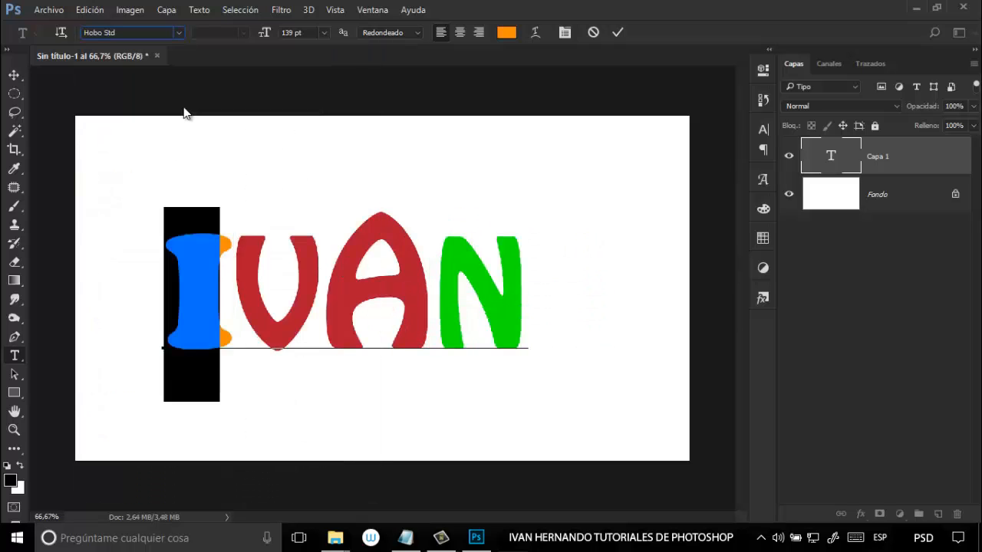
# - Change the font of only the second letter of the name to Algerian
pyautogui.click(238, 315)
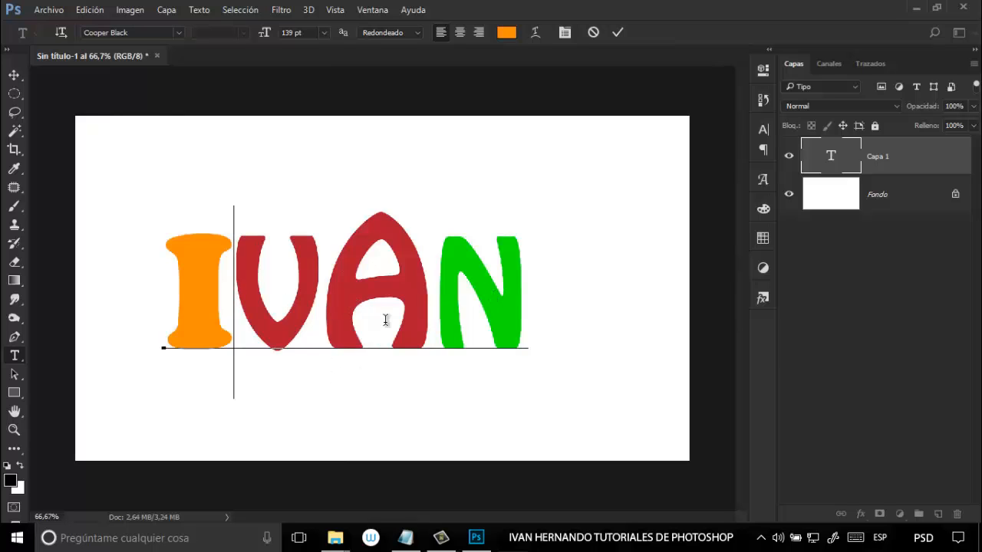
pyautogui.keyDown('shift'); pyautogui.click(320, 307); pyautogui.keyUp('shift')
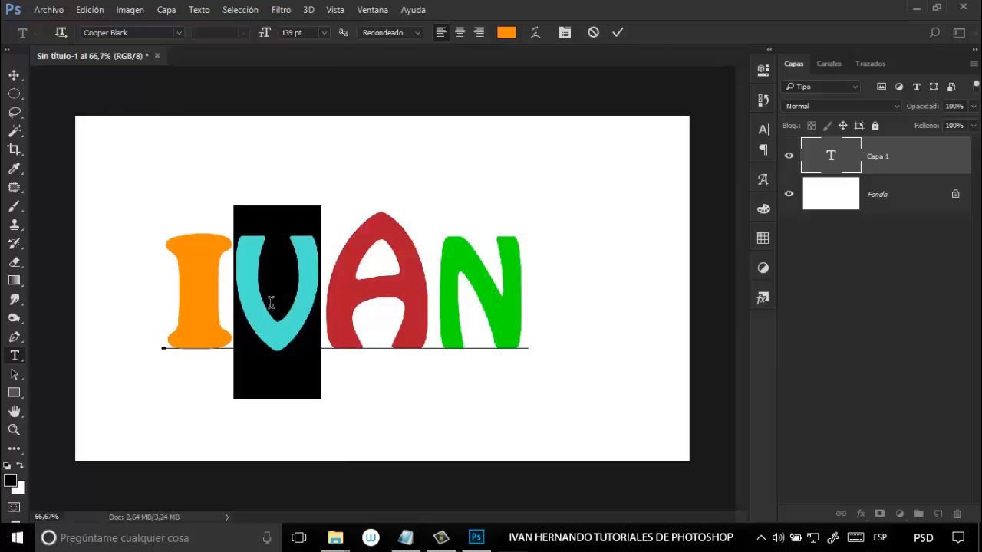
pyautogui.click(178, 32)
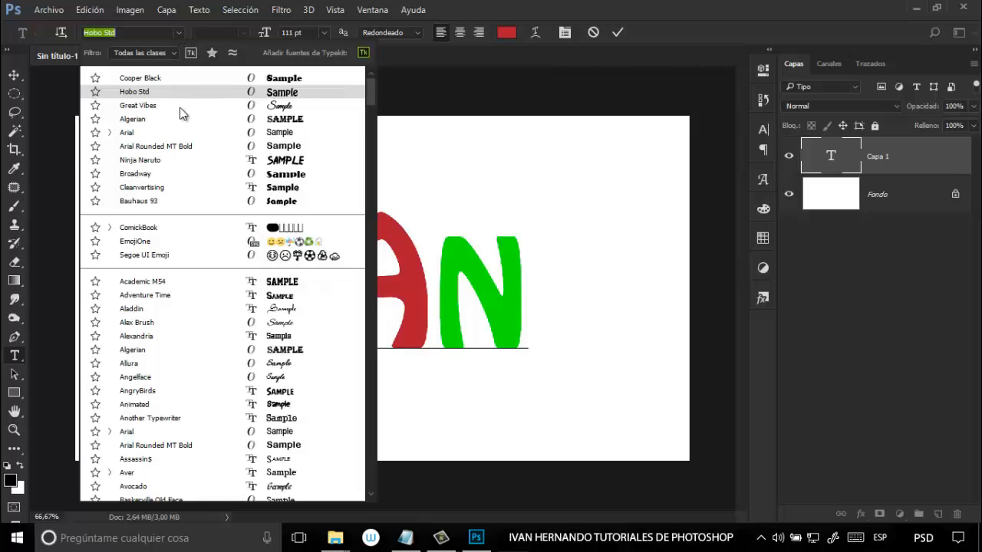
pyautogui.click(185, 350)
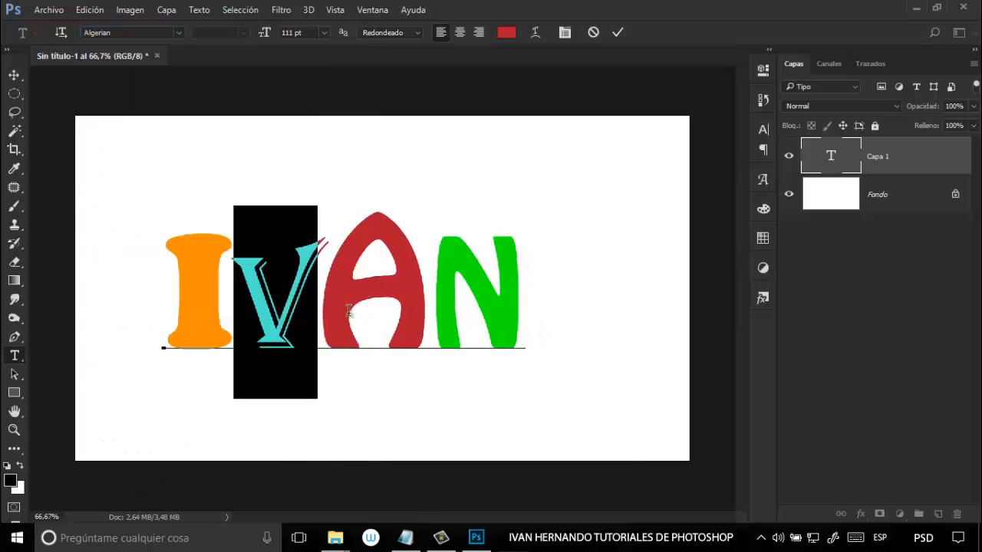
# - Change the font of only the third letter of the name to Arial Rounded MT Bold
pyautogui.click(317, 332)
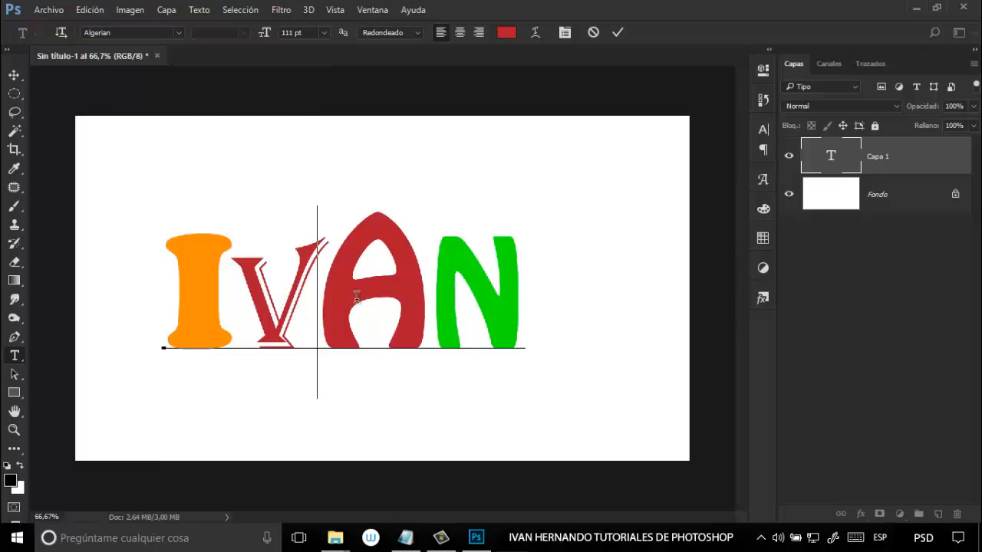
pyautogui.moveTo(430, 337); pyautogui.dragTo(318, 338)
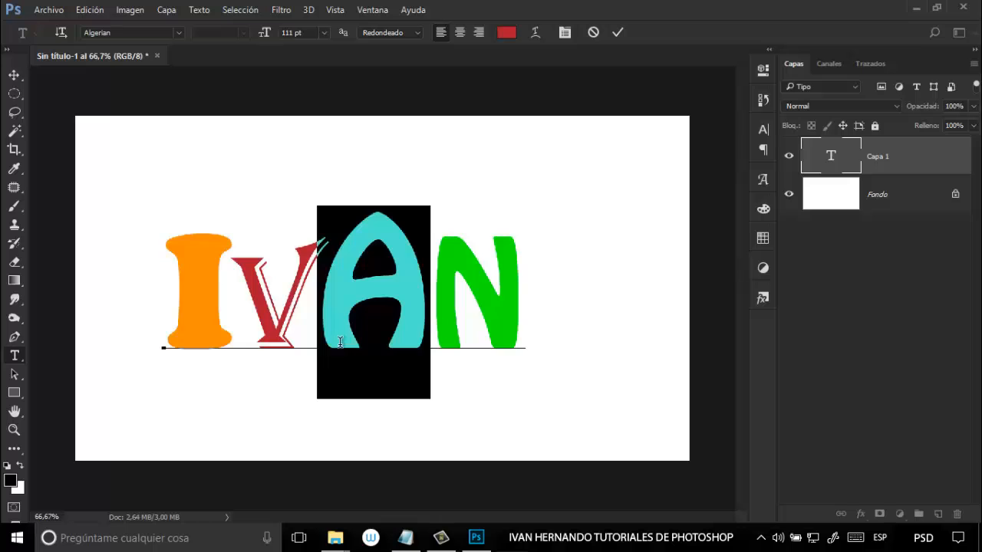
pyautogui.click(178, 32)
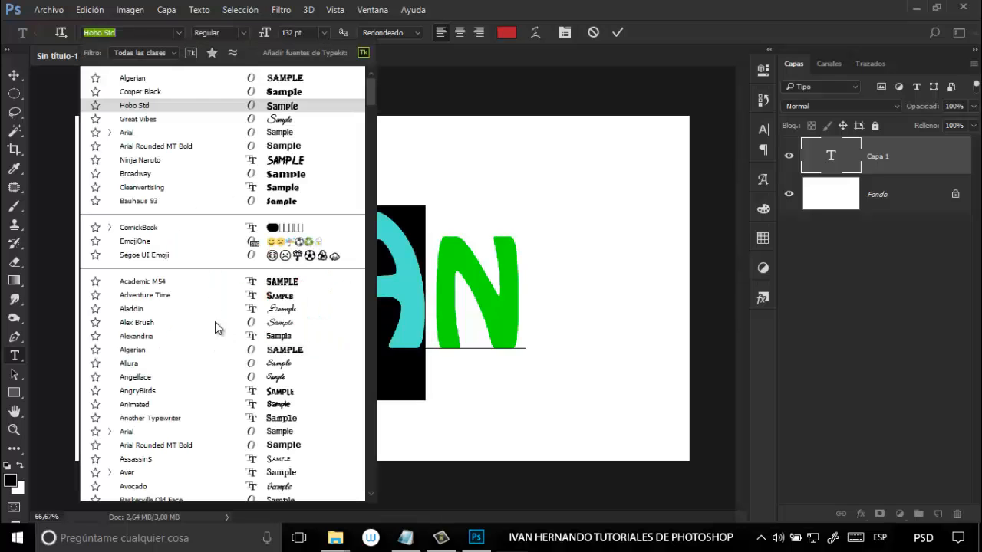
pyautogui.click(247, 448)
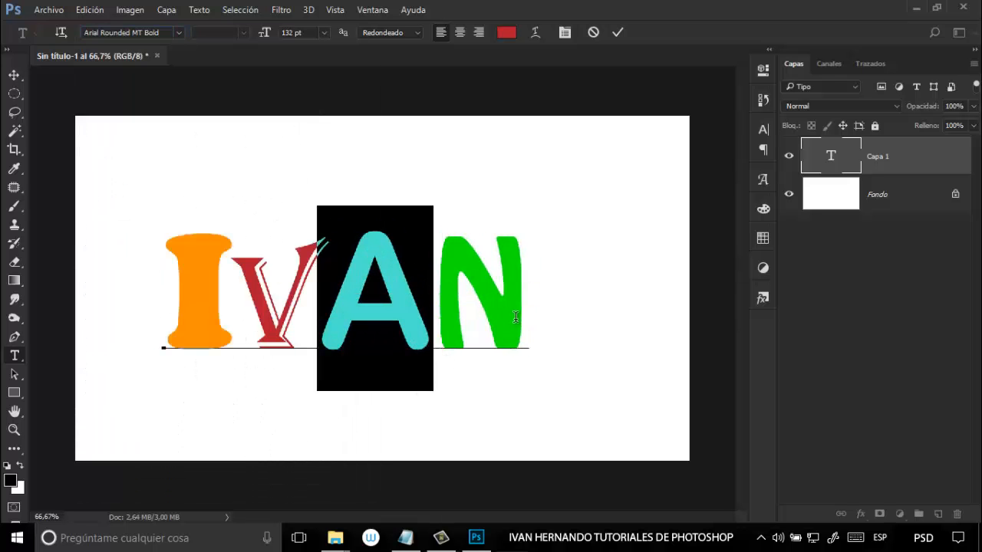
# - Change the font of only the fourth letter of the name to Aver
pyautogui.moveTo(515, 316); pyautogui.dragTo(471, 307)
pyautogui.click(181, 32)
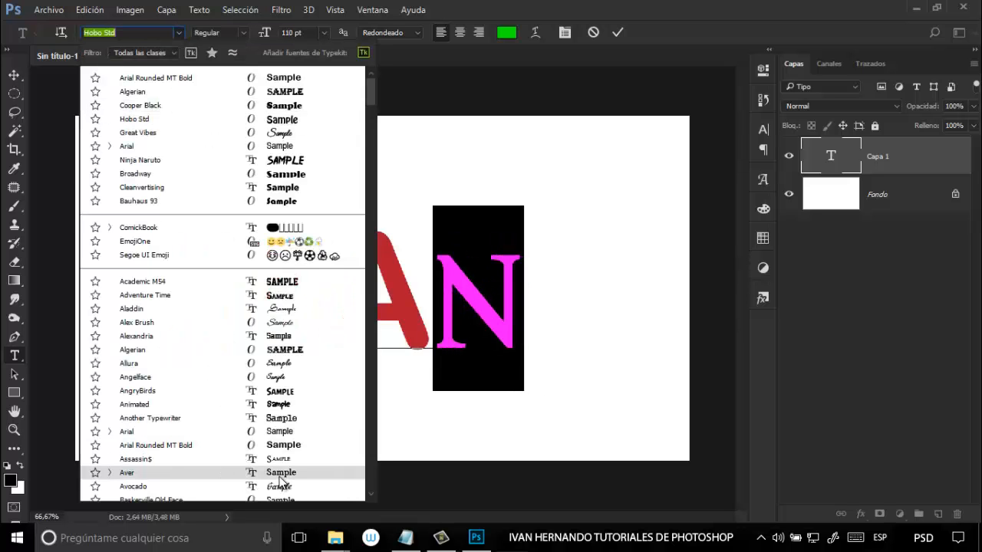
pyautogui.click(279, 474)
# - Commit the edited name text and delete its layer, leaving only the Fondo background layer
pyautogui.click(431, 348)
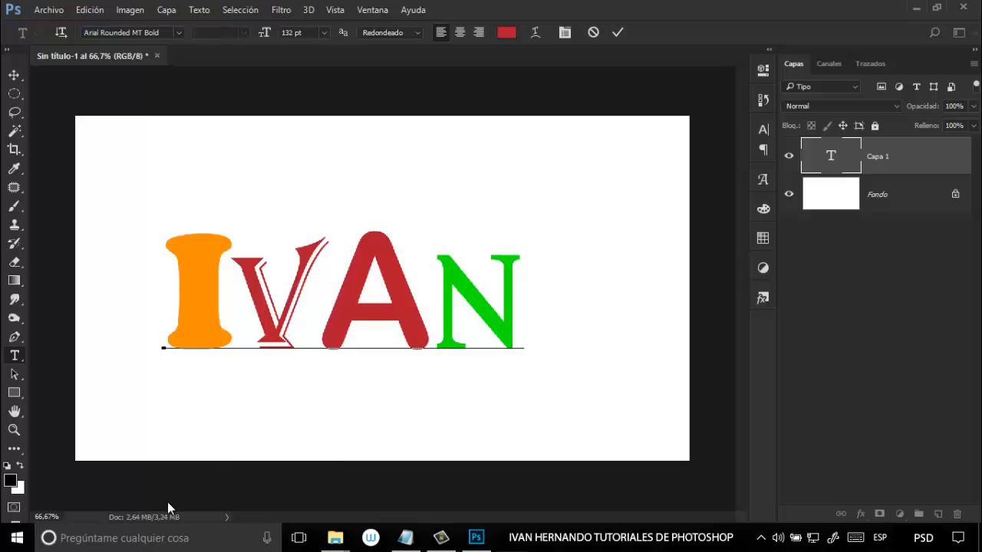
pyautogui.moveTo(528, 325); pyautogui.dragTo(162, 338)
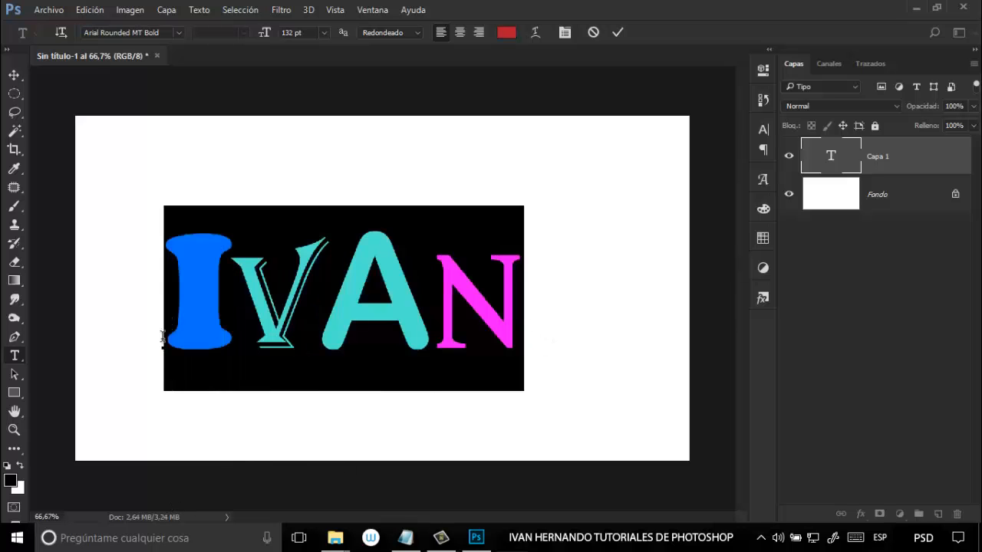
pyautogui.click(617, 33)
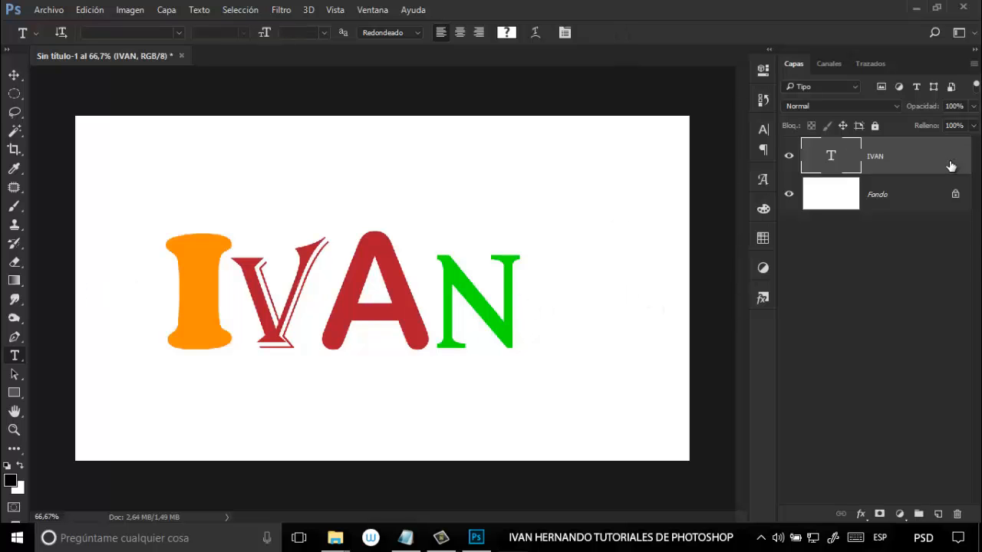
pyautogui.press('Delete')
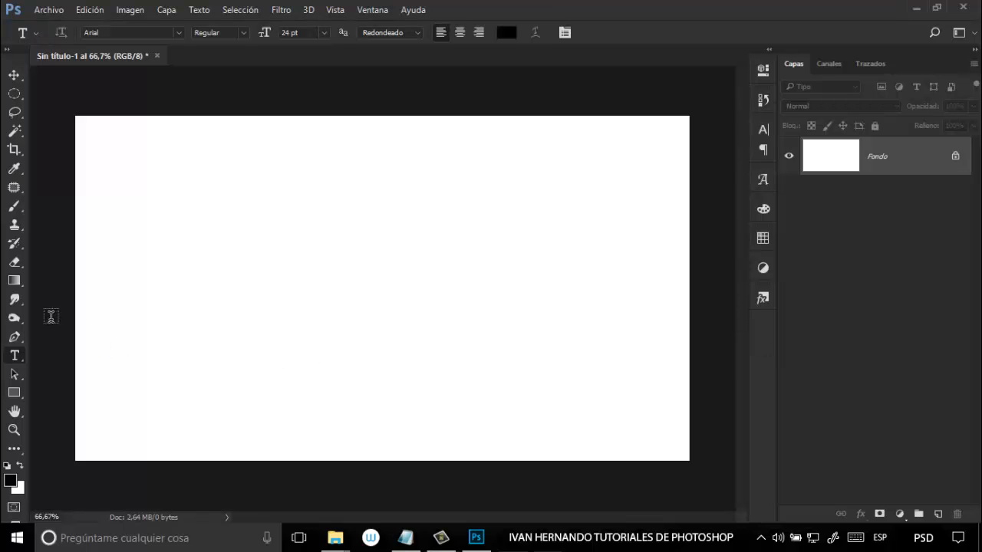
# - Add a single line of horizontal text in the canvas's upper-left area with the author's full name followed by "Photoshop", and commit it
pyautogui.rightClick(15, 360)
pyautogui.click(77, 355)
pyautogui.click(108, 209)
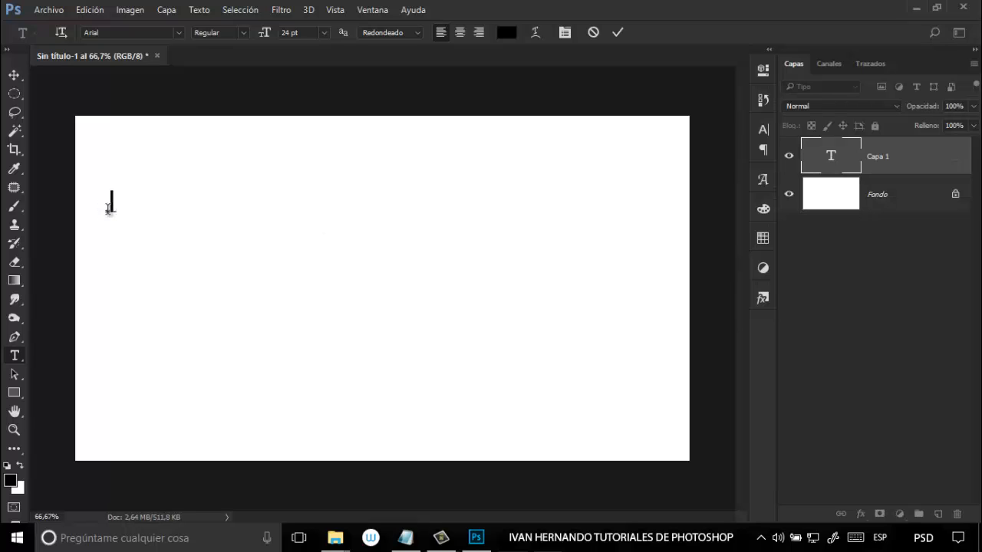
pyautogui.write('Ivan')
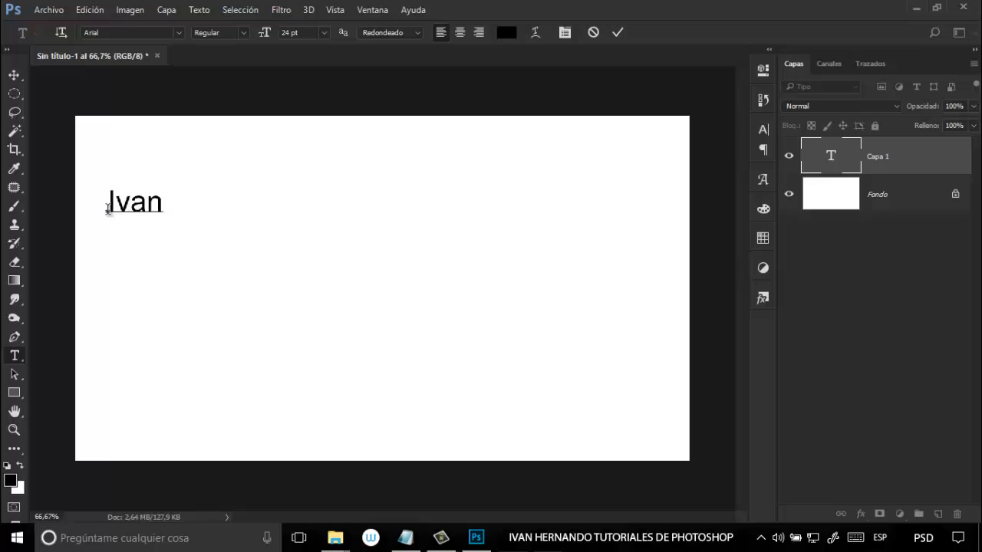
pyautogui.write(' Her')
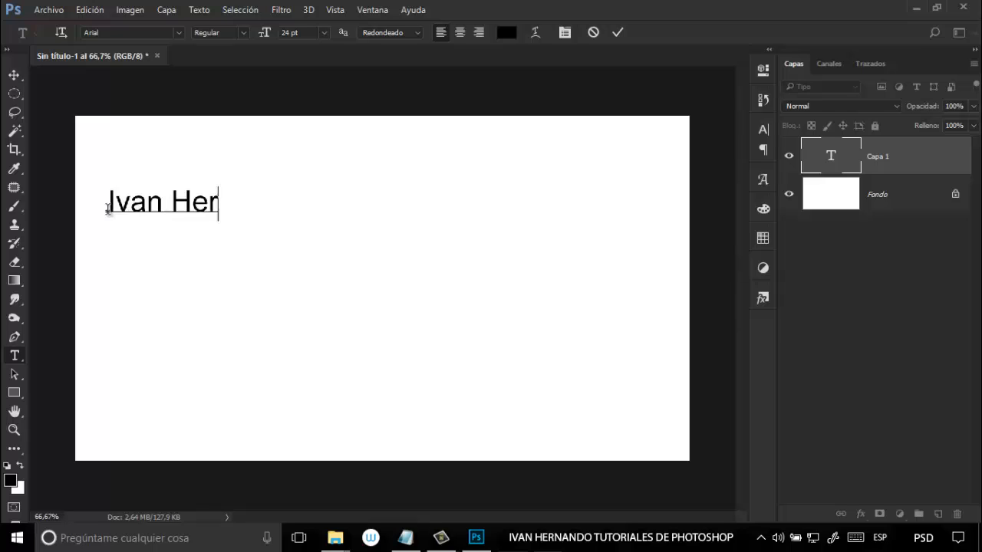
pyautogui.write('nando ')
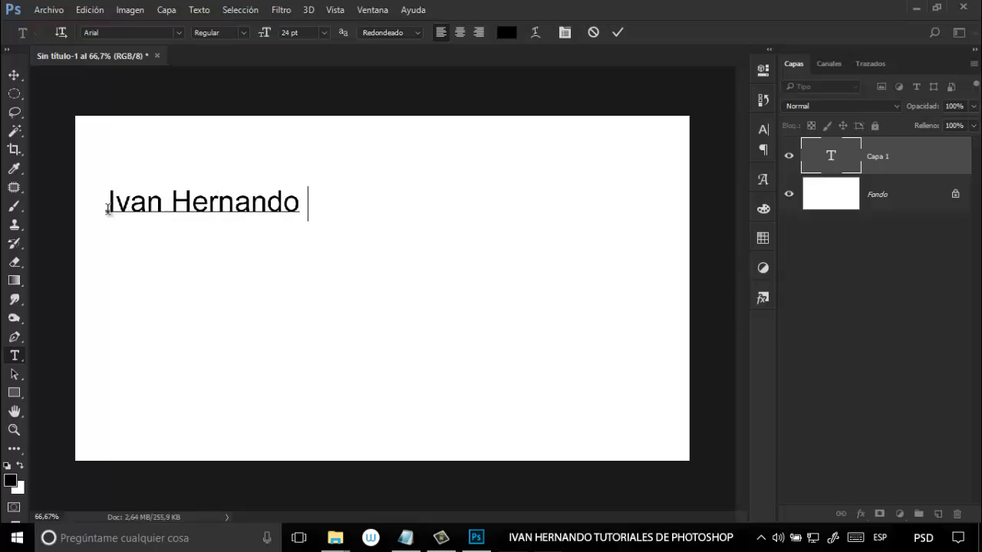
pyautogui.write('Photo')
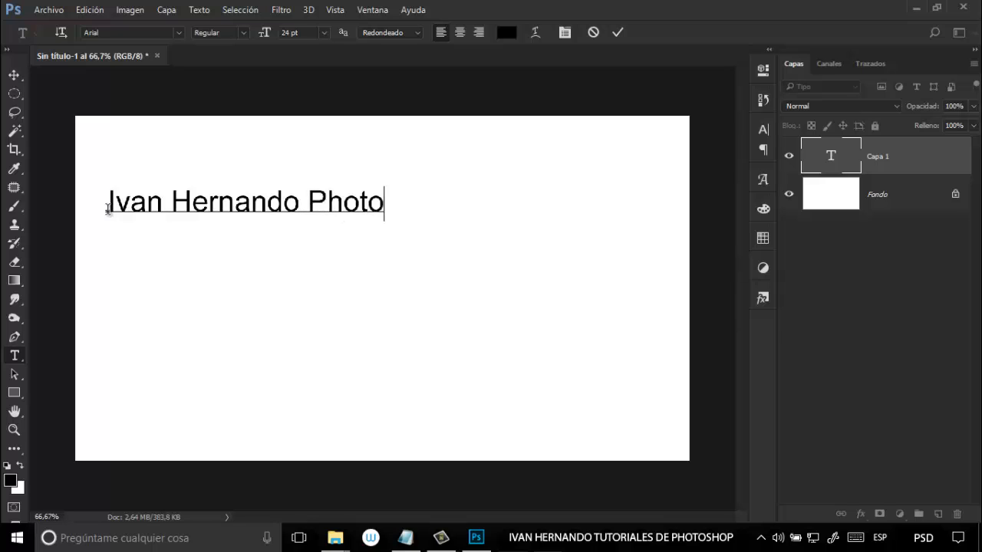
pyautogui.write('s hop')
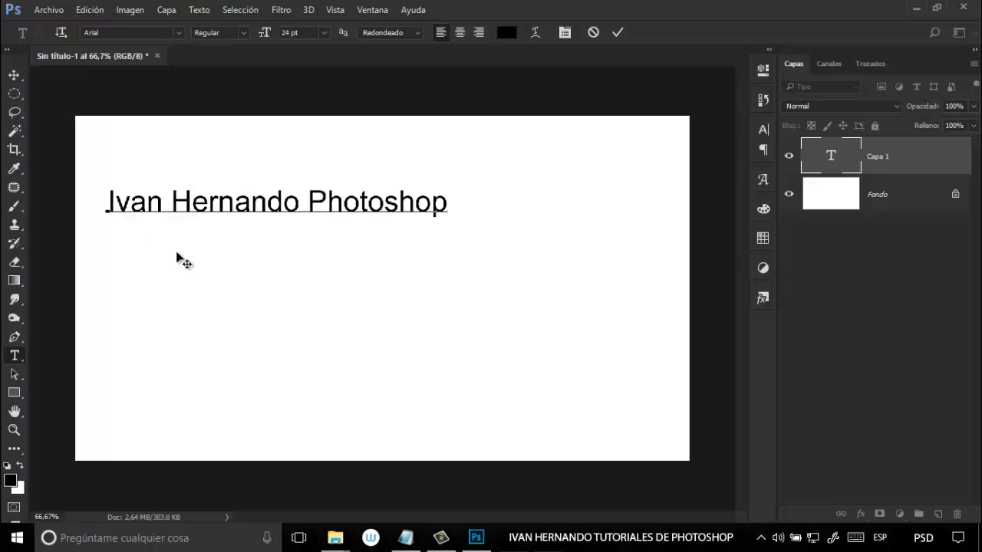
pyautogui.click(618, 34)
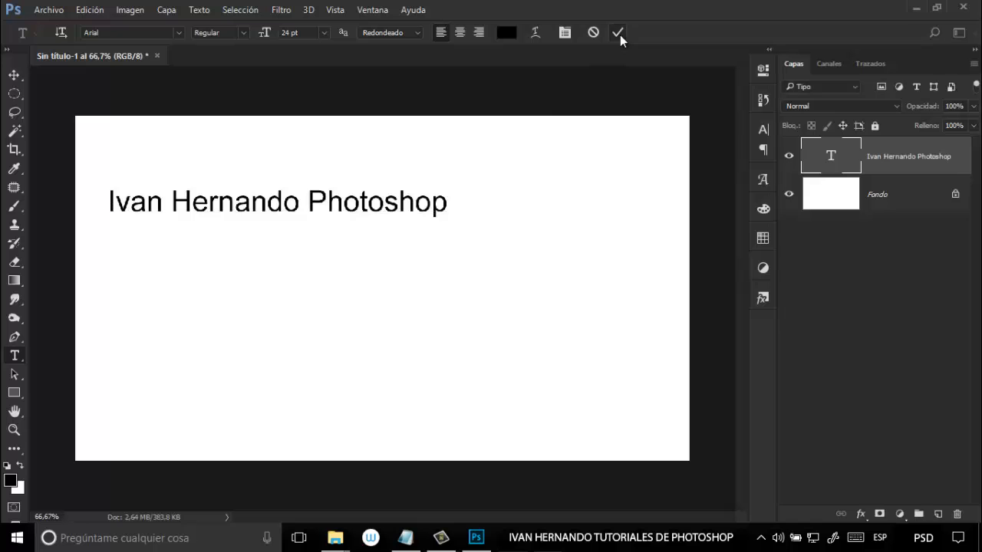
# - Move the text line slightly to the right on the canvas, and delete its layer
pyautogui.click(13, 76)
pyautogui.moveTo(302, 235); pyautogui.dragTo(241, 202)
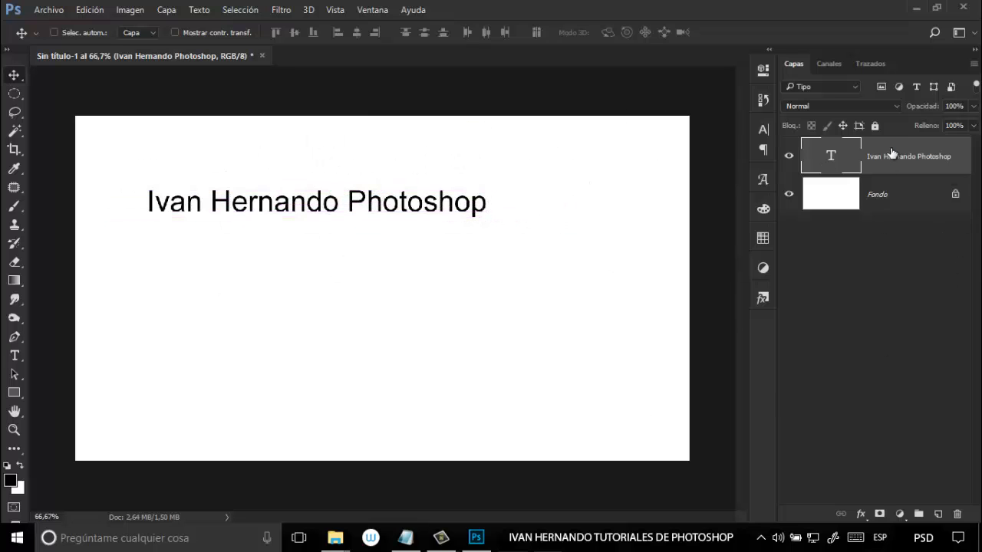
pyautogui.press('Delete')
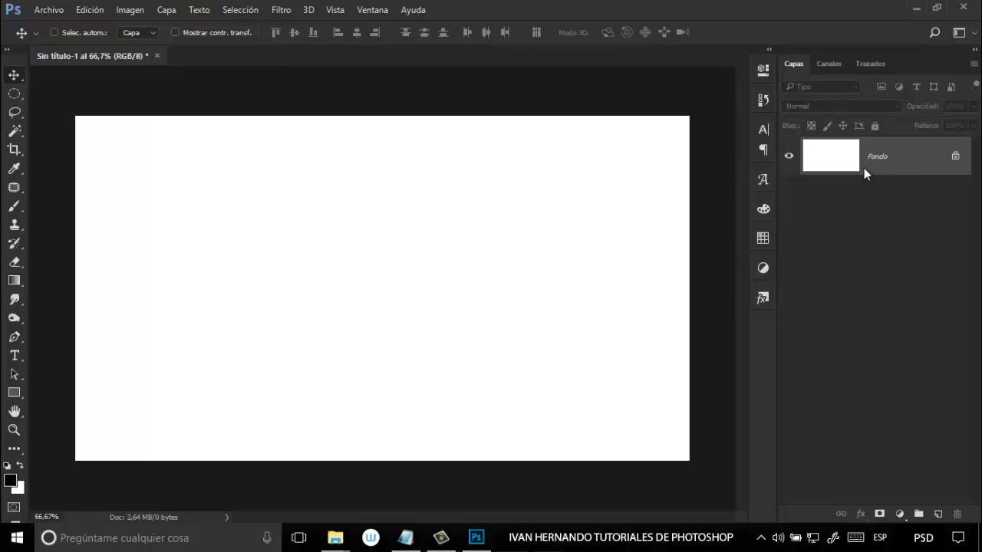
# - Draw a large paragraph text box over the middle of the canvas and fill it with the "Esmudge" paragraph copied from Notepad
pyautogui.click(14, 356)
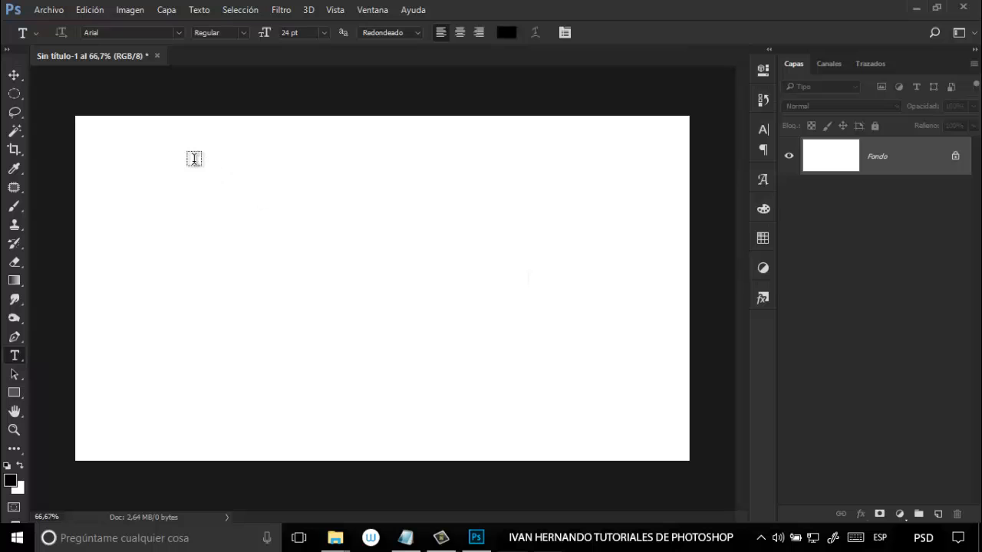
pyautogui.moveTo(194, 161); pyautogui.dragTo(585, 415)
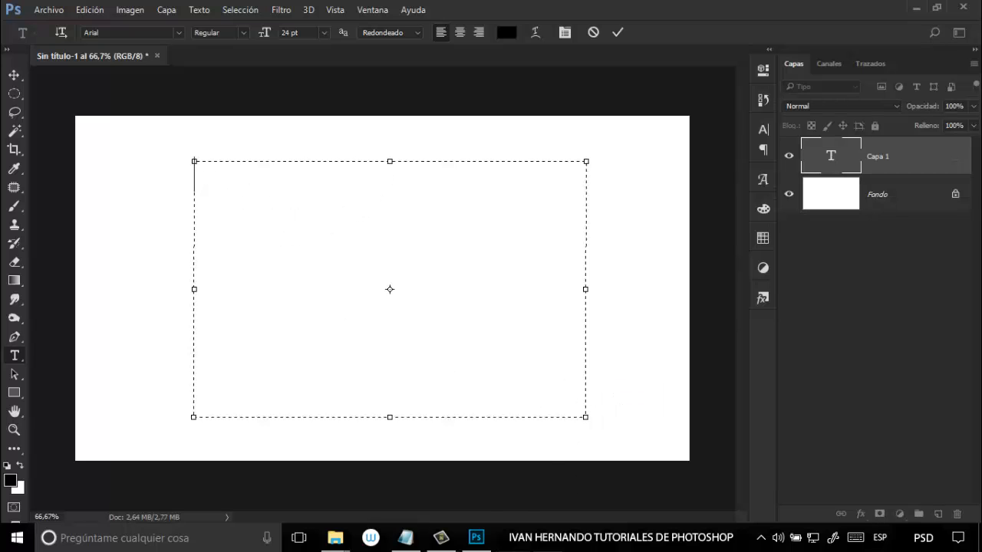
pyautogui.click(513, 537)
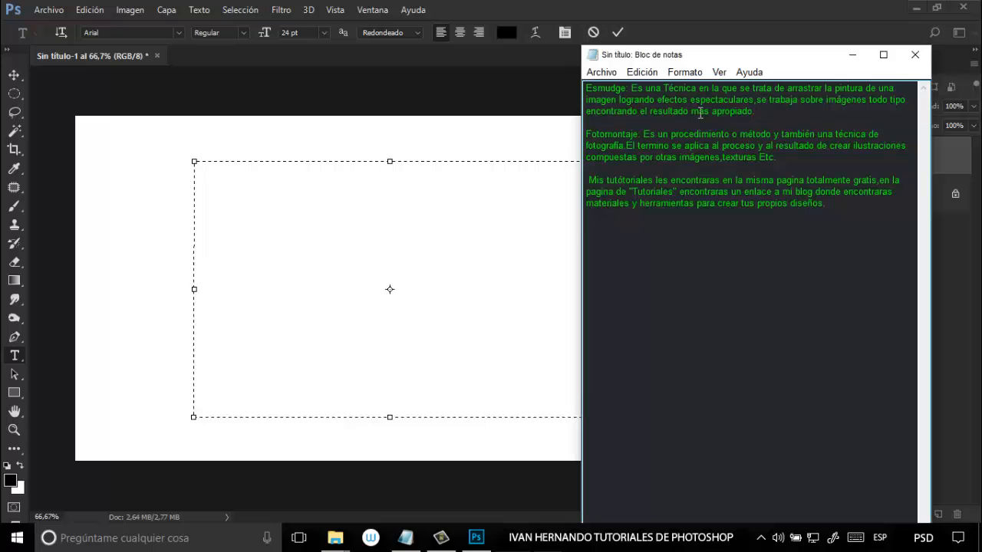
pyautogui.moveTo(758, 112); pyautogui.dragTo(587, 86)
pyautogui.hotkey('ctrl', 'c')
pyautogui.rightClick(631, 107)
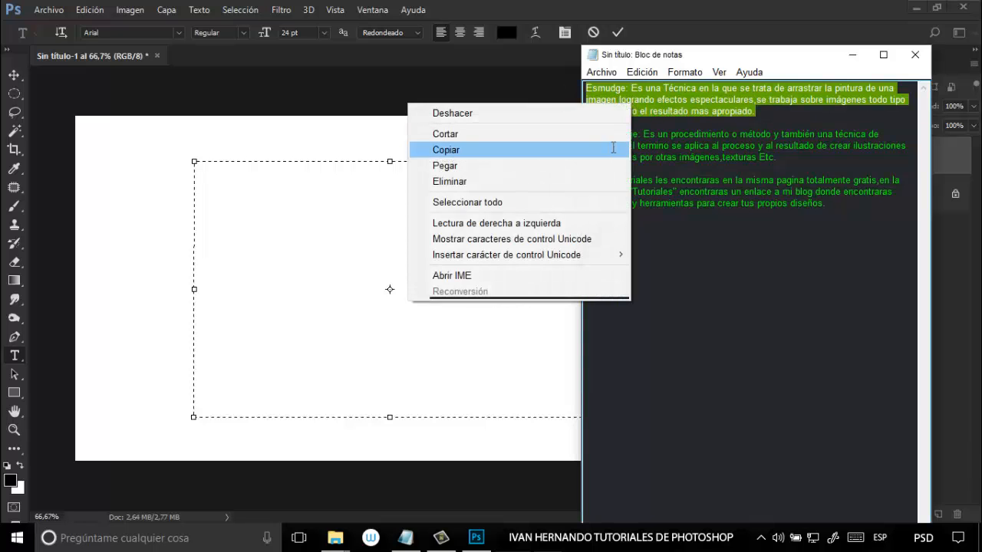
pyautogui.click(613, 147)
pyautogui.click(852, 55)
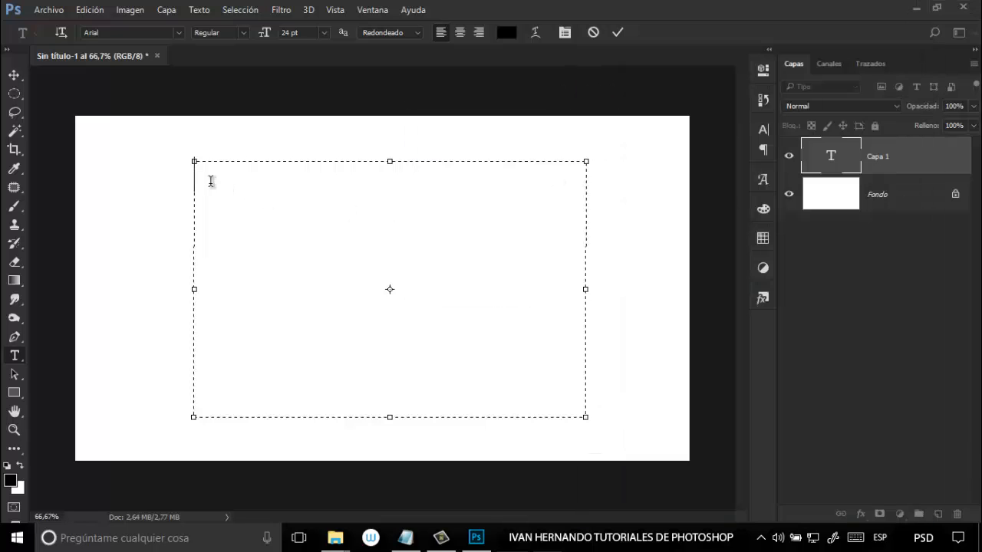
pyautogui.rightClick(211, 189)
pyautogui.click(241, 246)
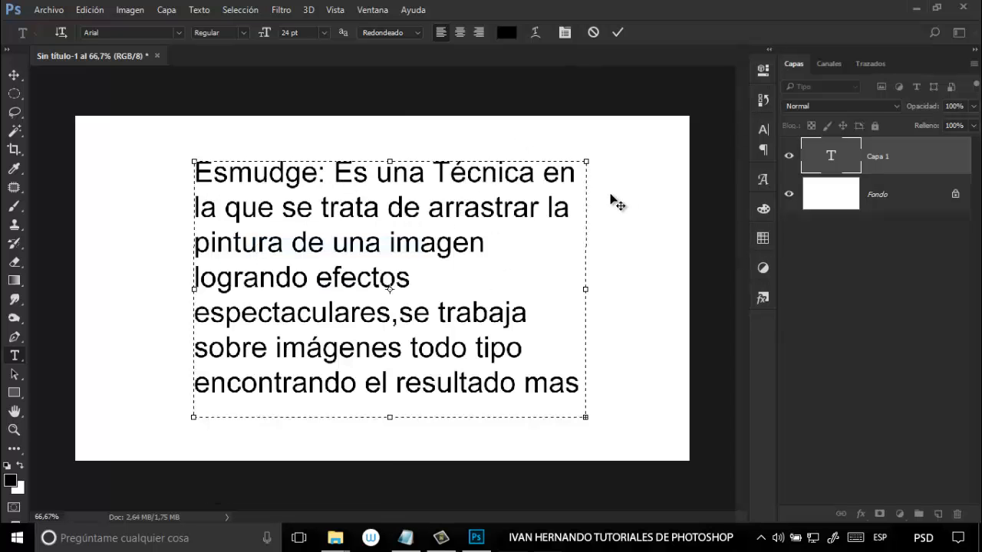
# - Enlarge the text box at its lower-right and upper-left corners so it nearly fills the canvas and fits the whole paragraph
pyautogui.moveTo(600, 432); pyautogui.dragTo(660, 474)
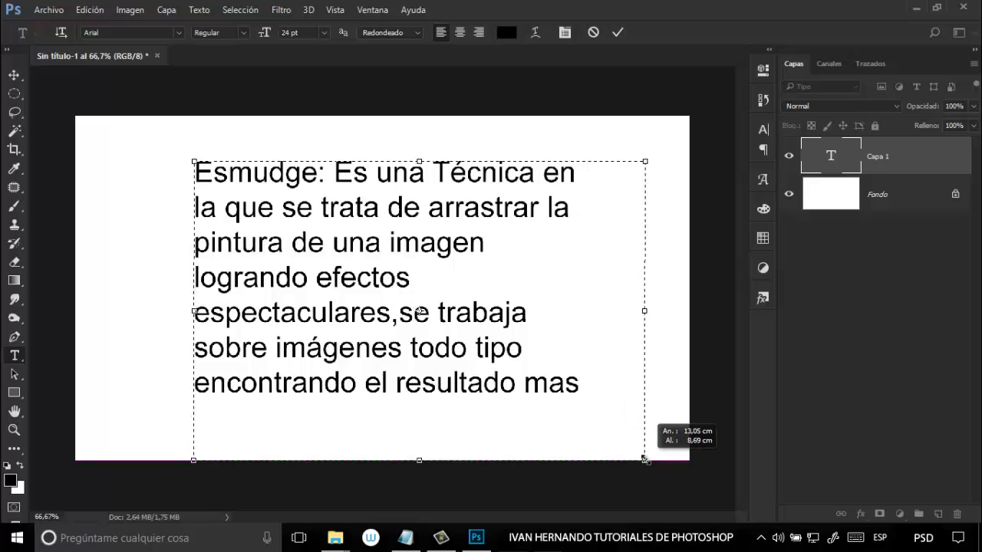
pyautogui.moveTo(189, 157); pyautogui.dragTo(85, 131)
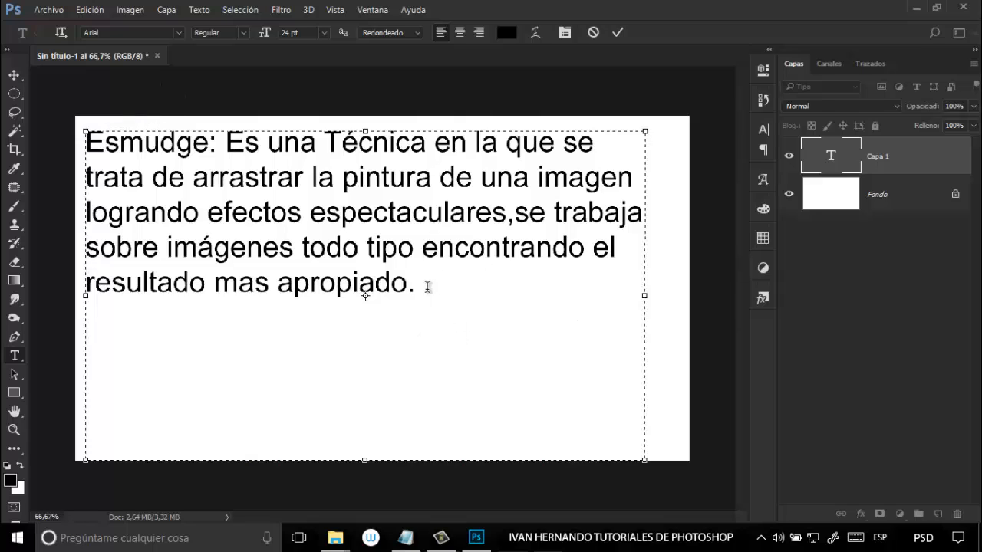
# - Set the whole paragraph to 30 pt with centred alignment and commit the text
pyautogui.moveTo(428, 287); pyautogui.dragTo(230, 123)
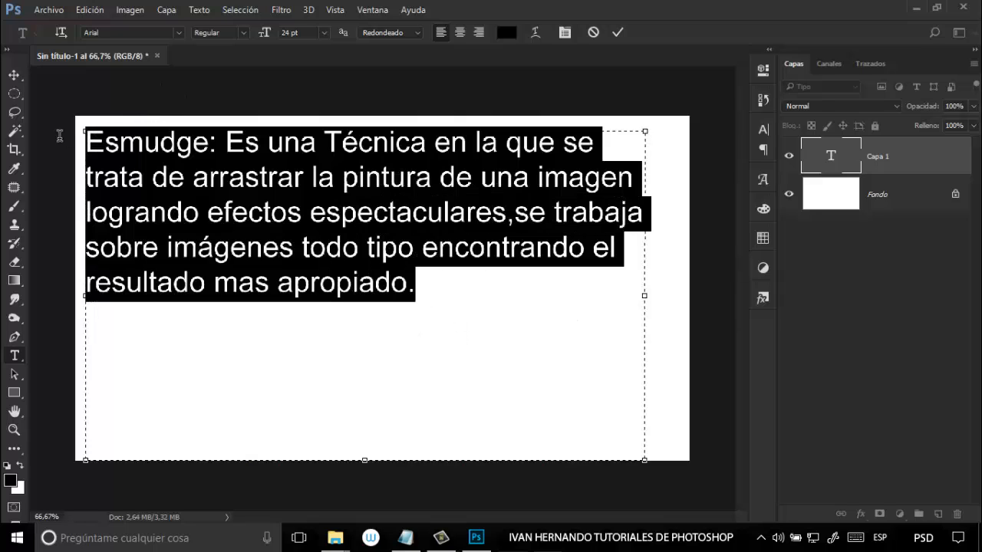
pyautogui.click(323, 33)
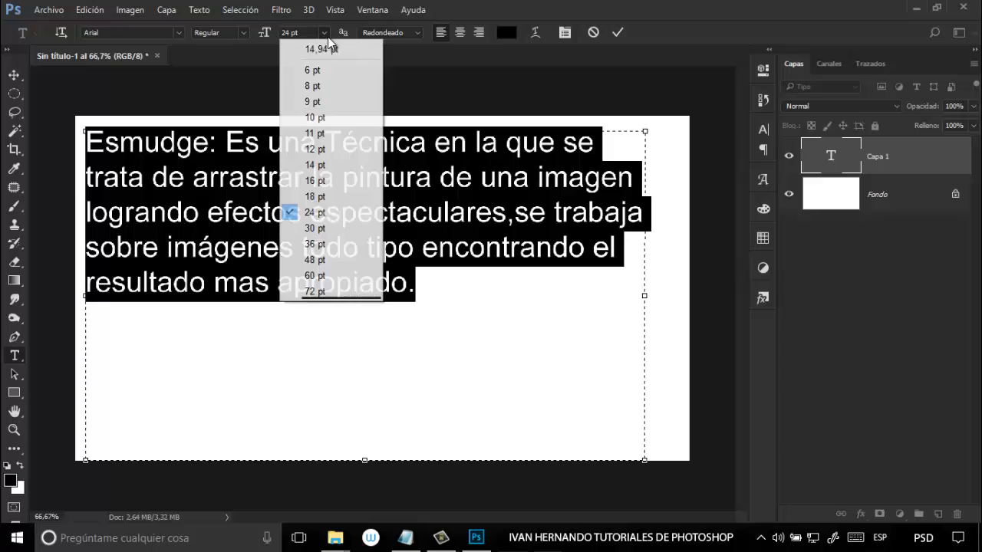
pyautogui.click(321, 230)
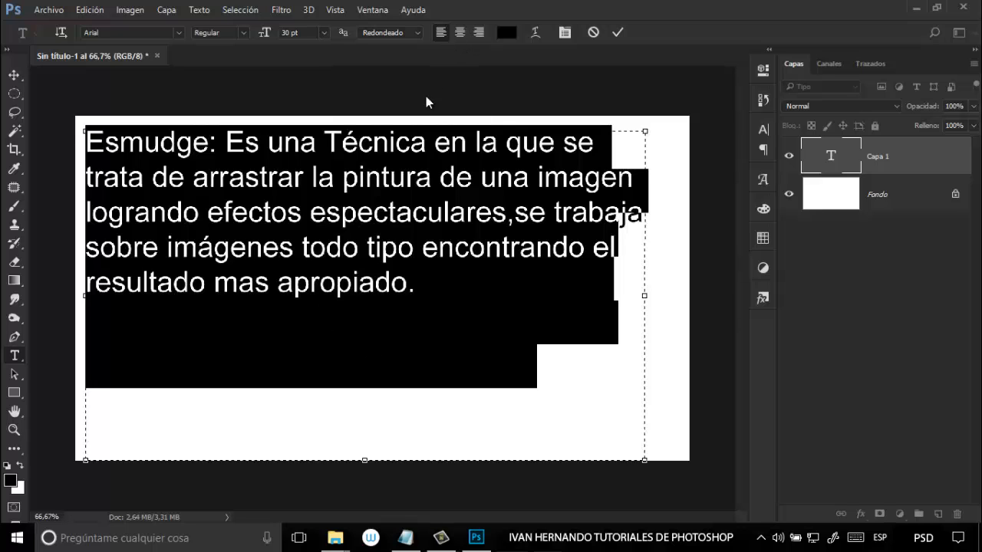
pyautogui.click(460, 32)
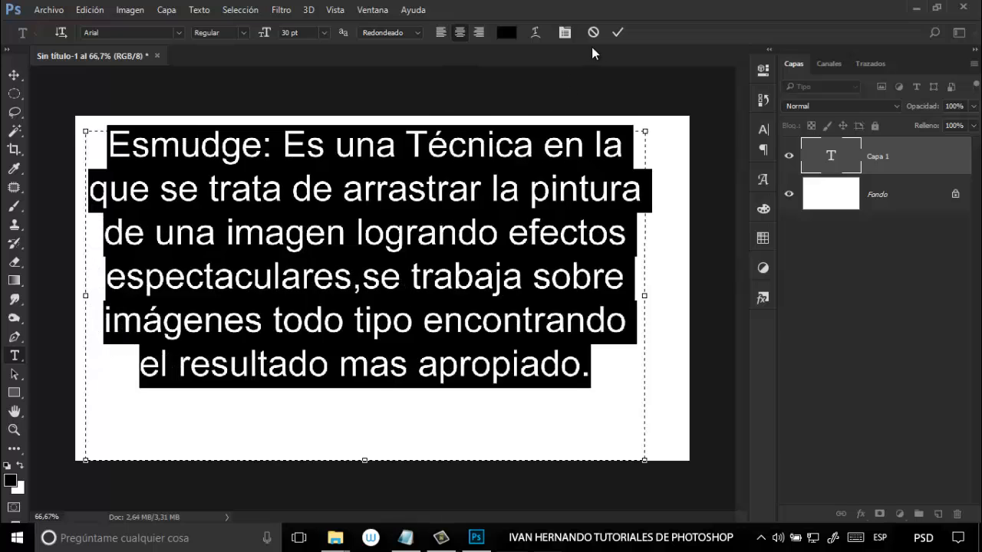
pyautogui.click(617, 33)
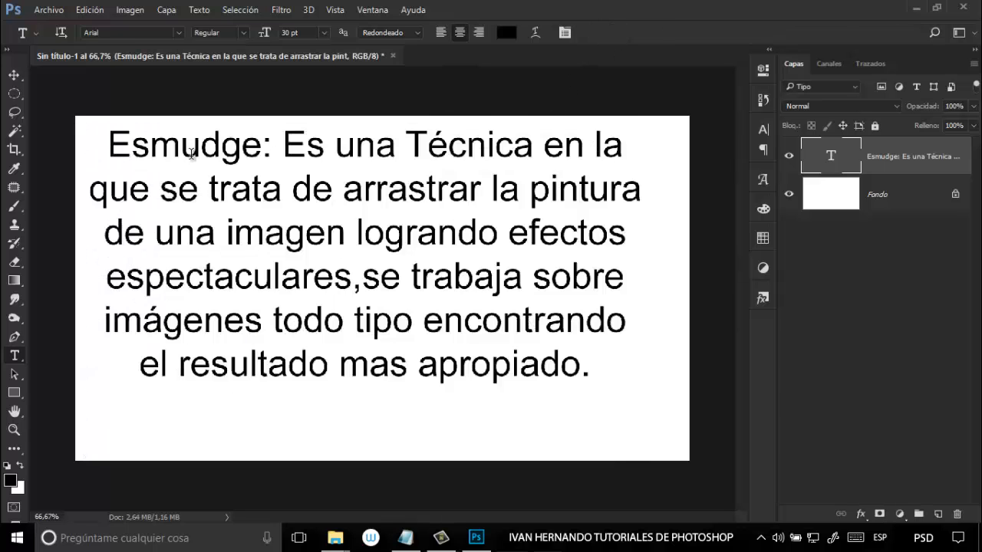
# - Move the "Esmudge" paragraph to the centre of the canvas, and delete its layer
pyautogui.click(14, 75)
pyautogui.moveTo(378, 201); pyautogui.dragTo(393, 224)
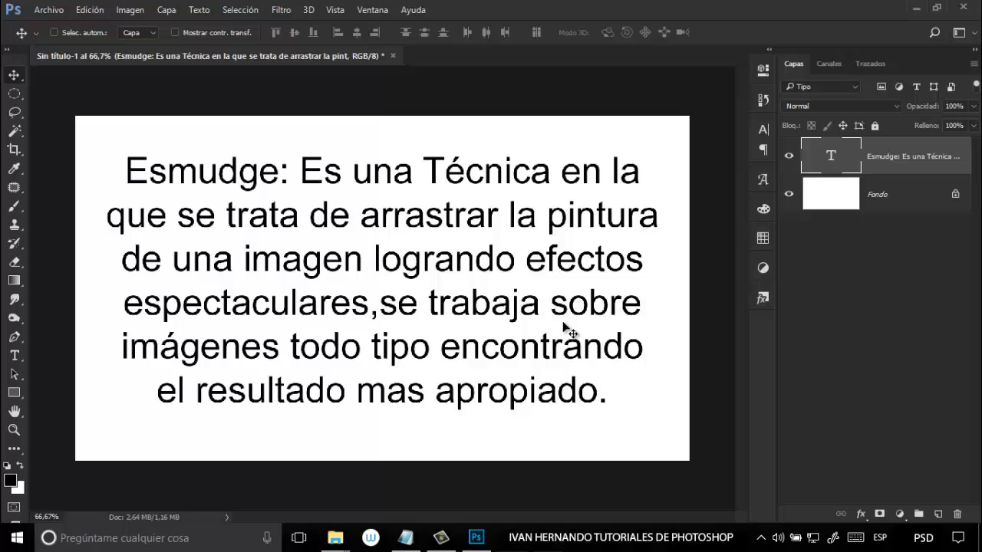
pyautogui.press('Delete')
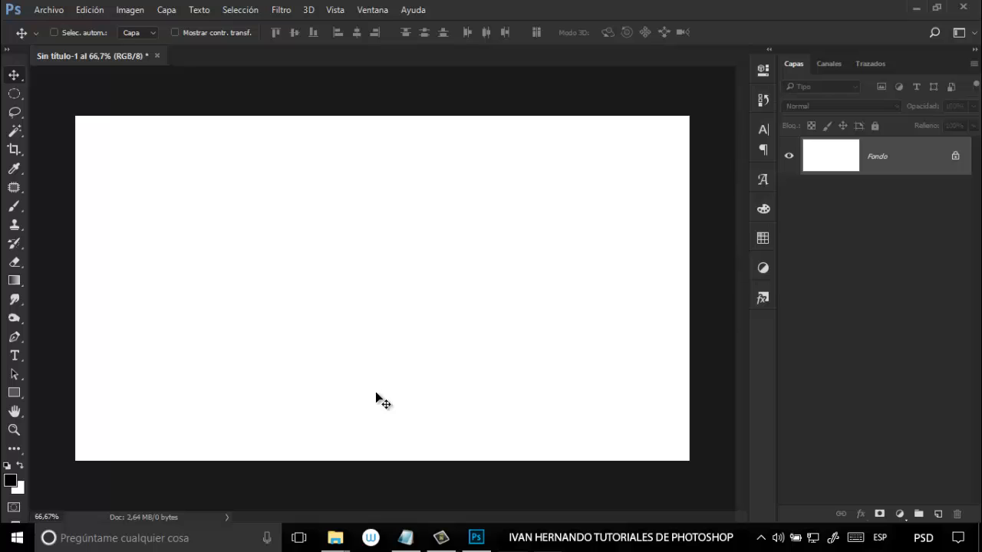
# - Create an ellipse shape 500 px wide and 500 px high with the Ellipse tool
pyautogui.click(12, 393)
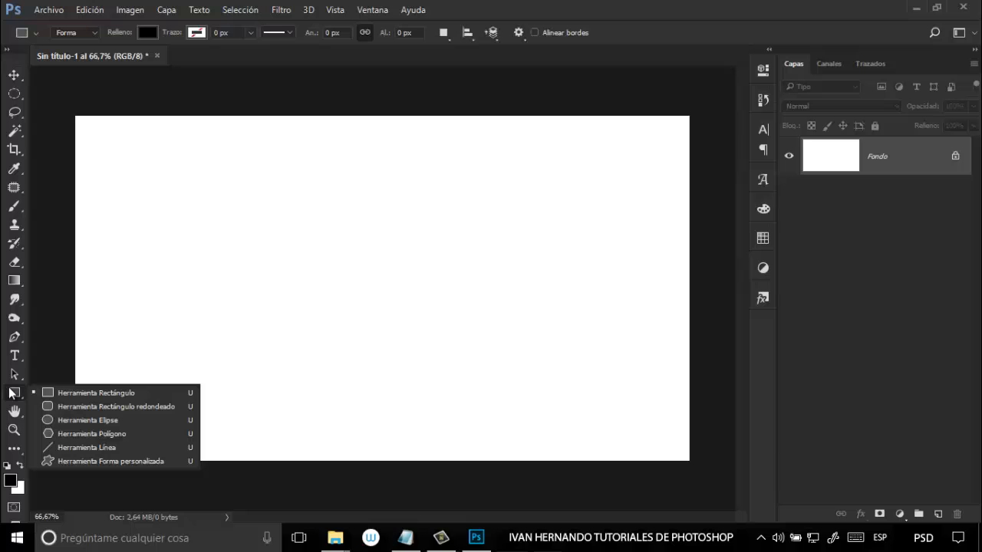
pyautogui.click(106, 420)
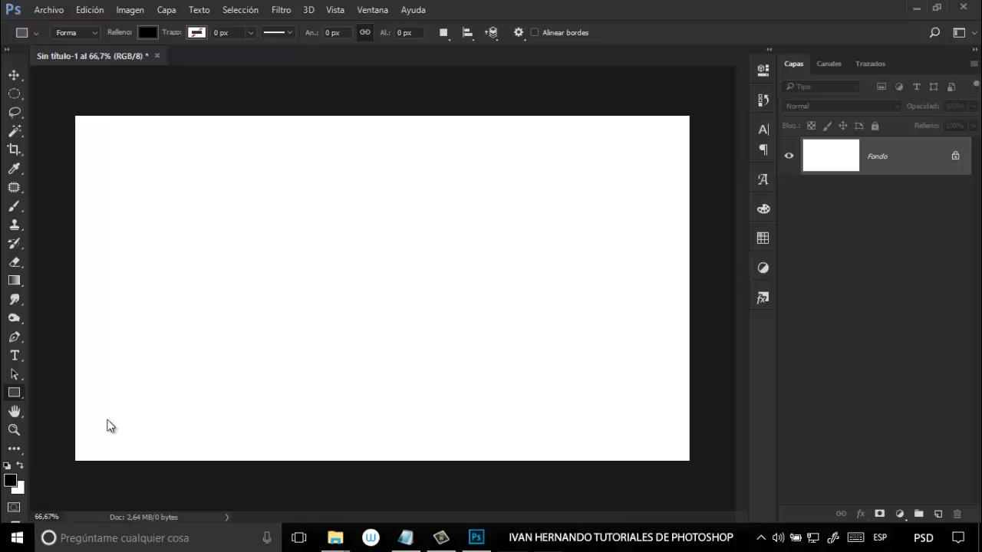
pyautogui.click(378, 269)
pyautogui.moveTo(495, 148); pyautogui.dragTo(486, 160)
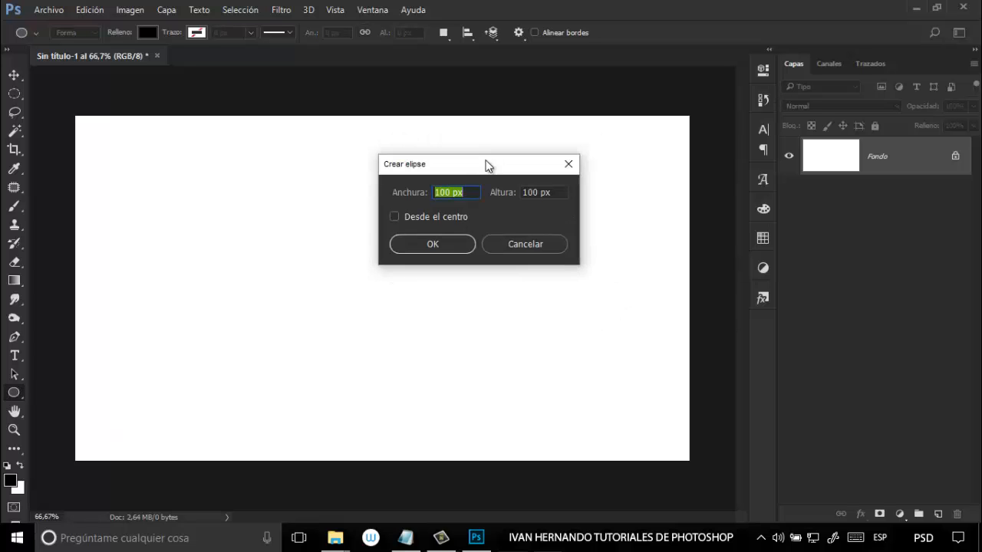
pyautogui.doubleClick(448, 193)
pyautogui.write('500')
pyautogui.doubleClick(536, 191)
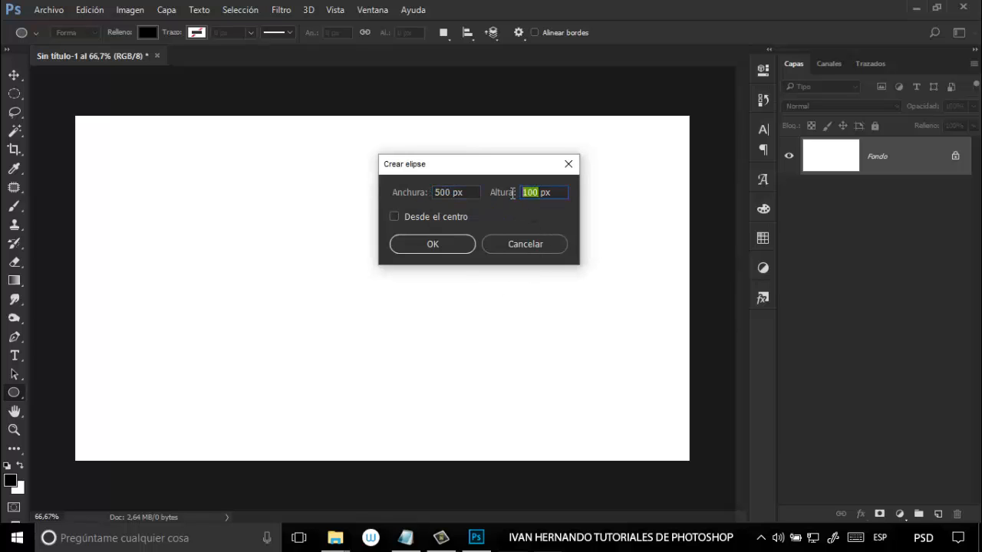
pyautogui.write('500')
pyautogui.click(449, 241)
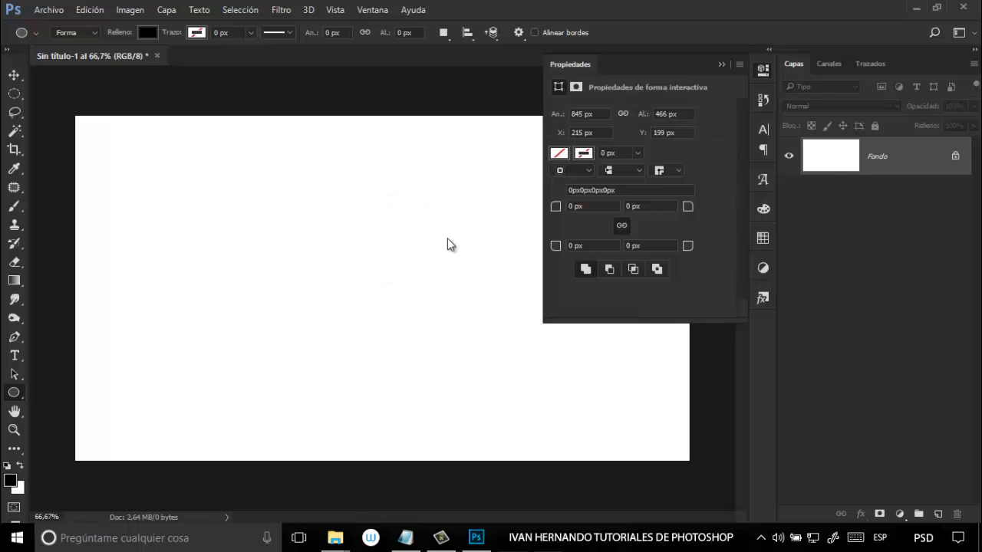
# - Move the circle up and left to about X 323 px, Y 123 px, and set its fill to none
pyautogui.click(14, 75)
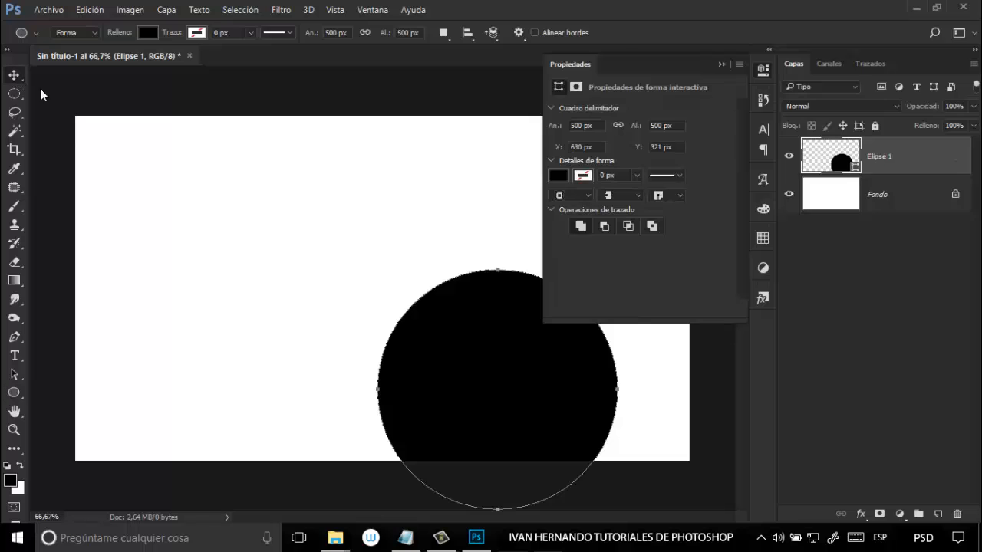
pyautogui.moveTo(465, 366); pyautogui.dragTo(318, 271)
pyautogui.click(557, 175)
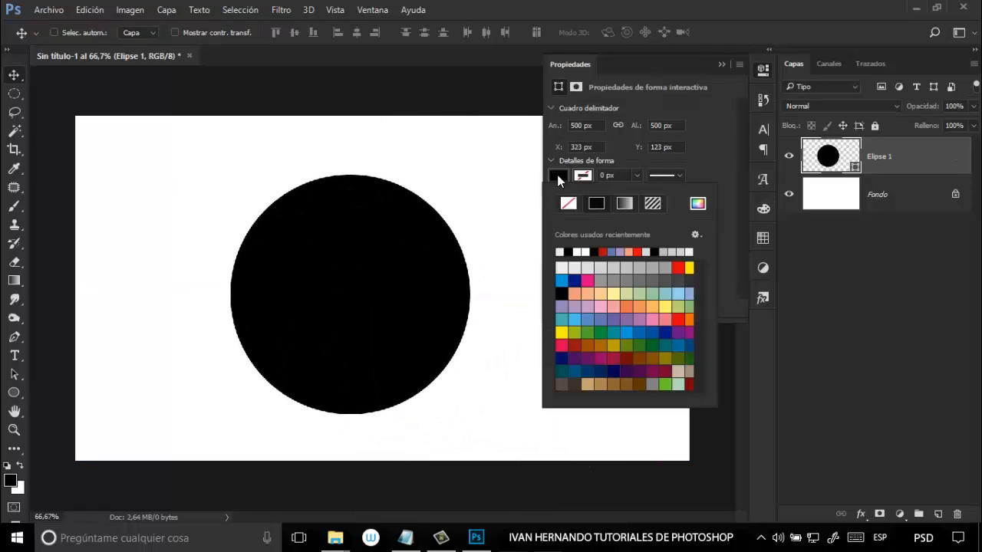
pyautogui.click(567, 203)
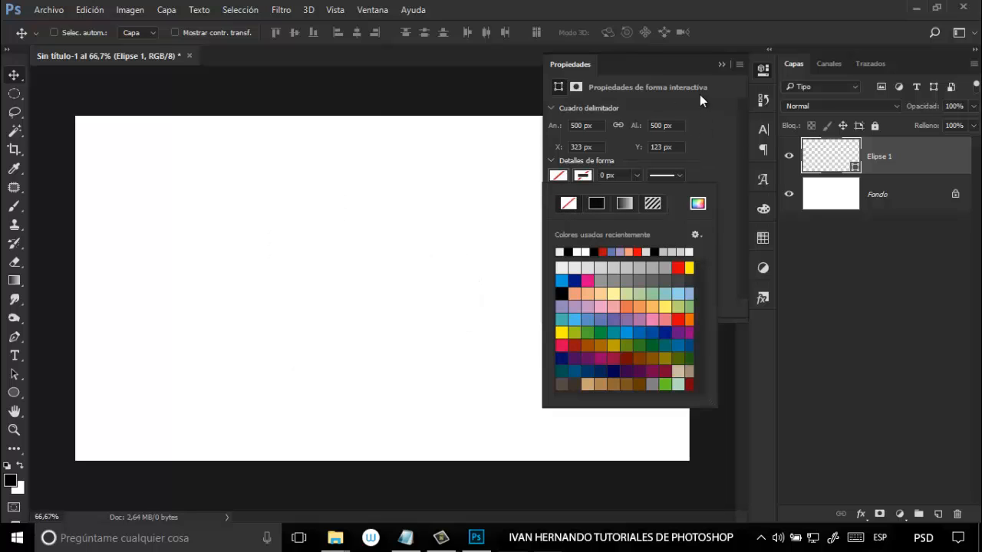
pyautogui.click(721, 65)
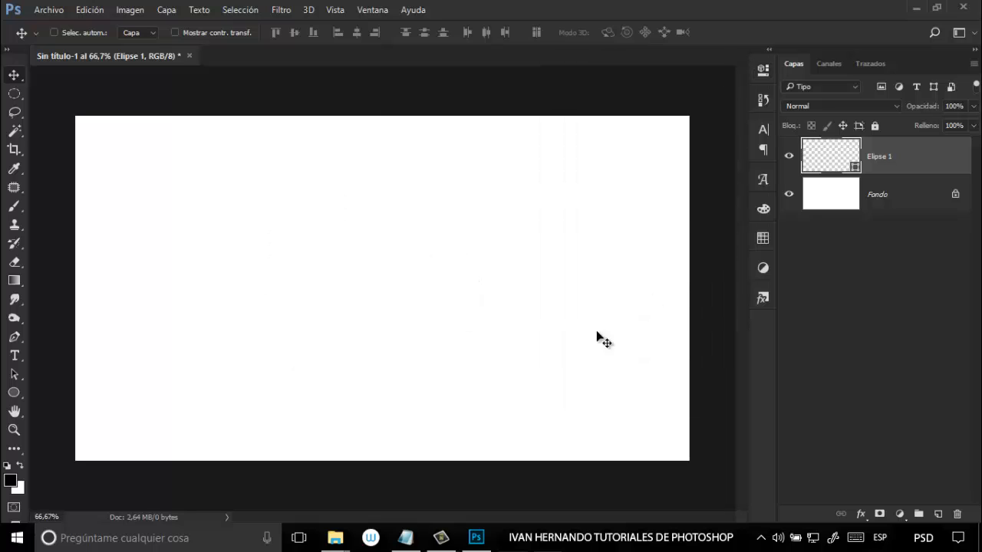
# - Start area text inside the circle and fill it with the "Mis tutótoriales" paragraph copied from Notepad
pyautogui.click(14, 355)
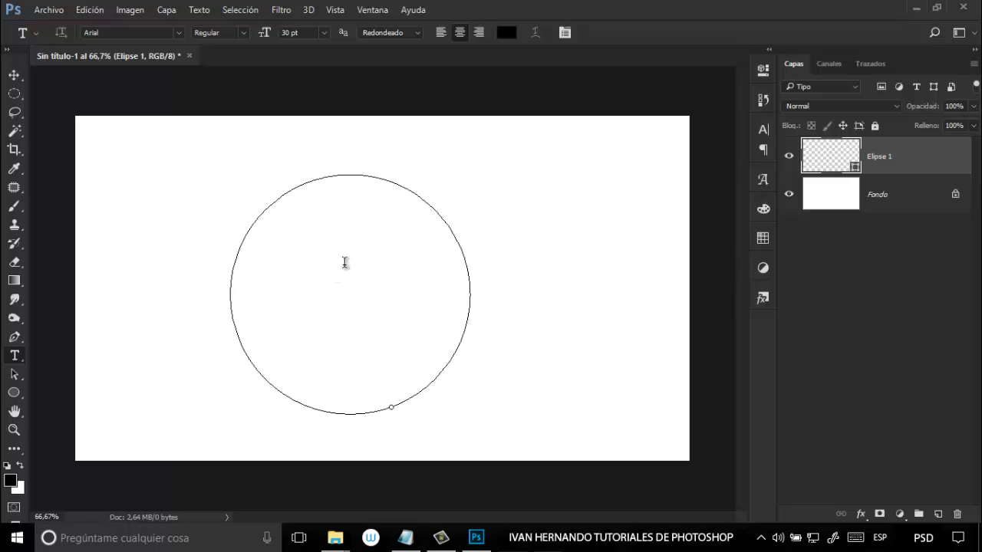
pyautogui.click(345, 262)
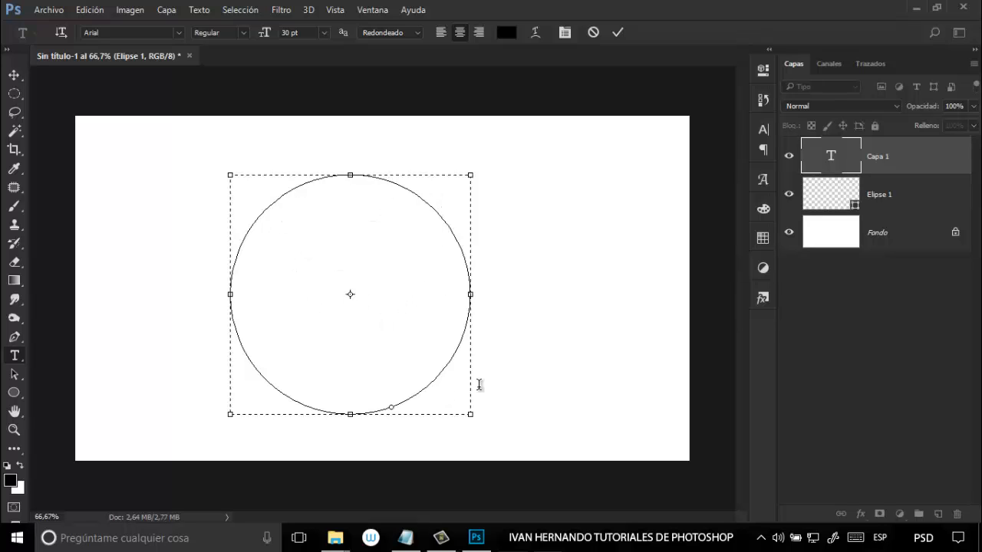
pyautogui.click(520, 535)
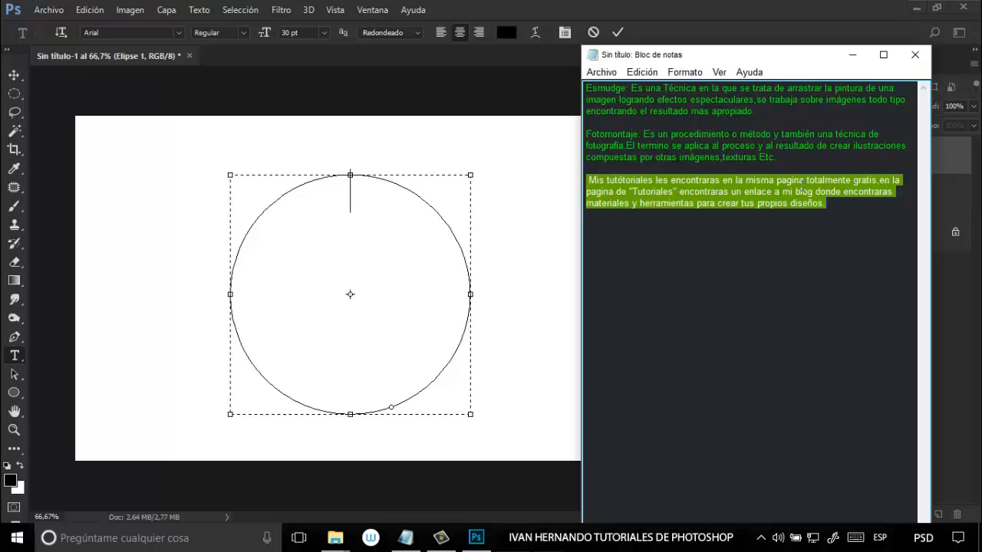
pyautogui.rightClick(702, 195)
pyautogui.click(669, 242)
pyautogui.click(349, 198)
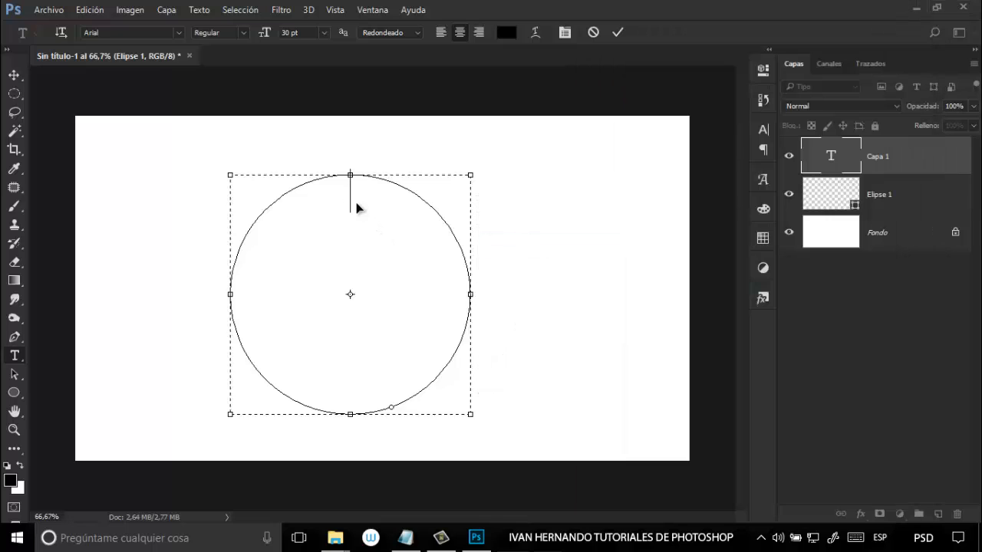
pyautogui.write('Mis tutótoriales les encontrara')
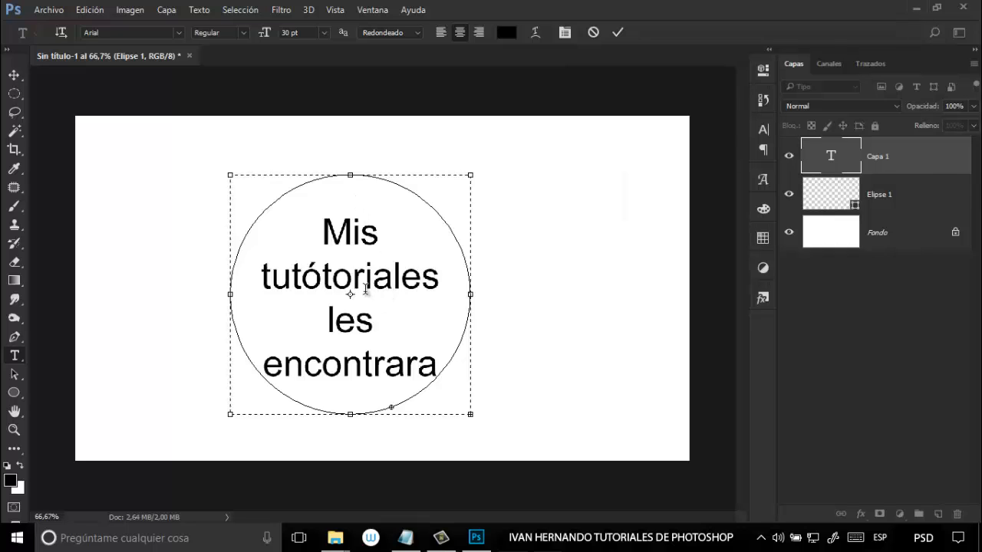
# - Try the whole text inside the circle at 6 pt and 12 pt, set it to 16 pt, and commit it
pyautogui.click(832, 160)
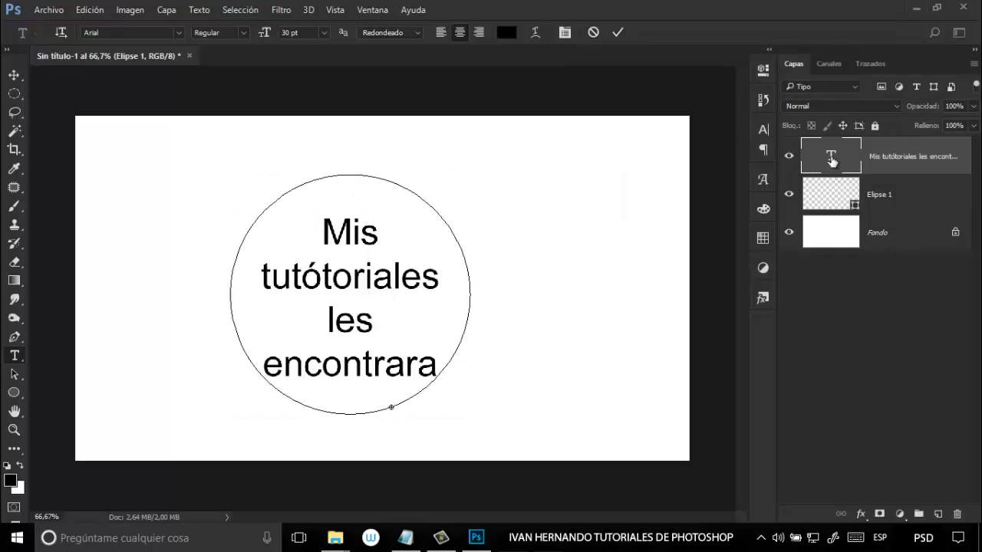
pyautogui.doubleClick(831, 155)
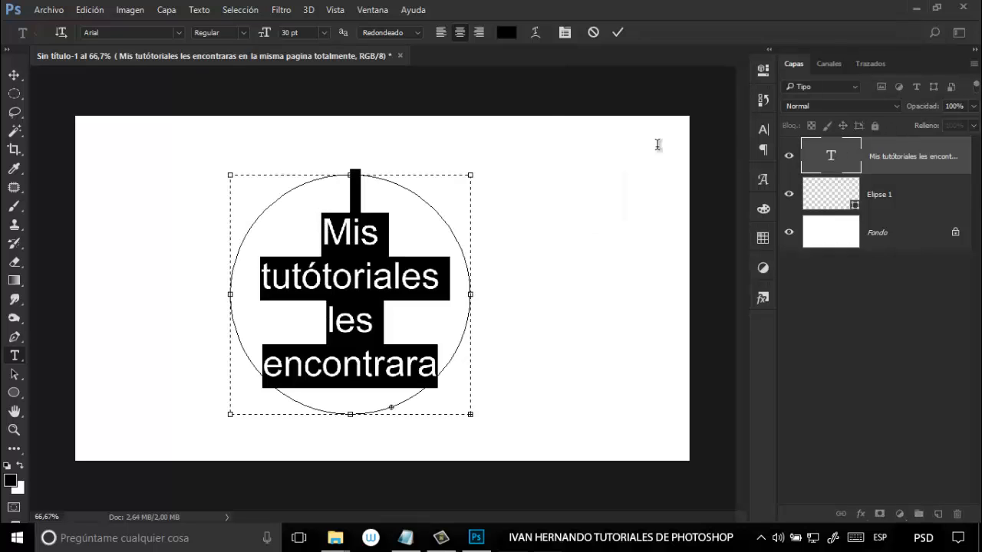
pyautogui.click(326, 33)
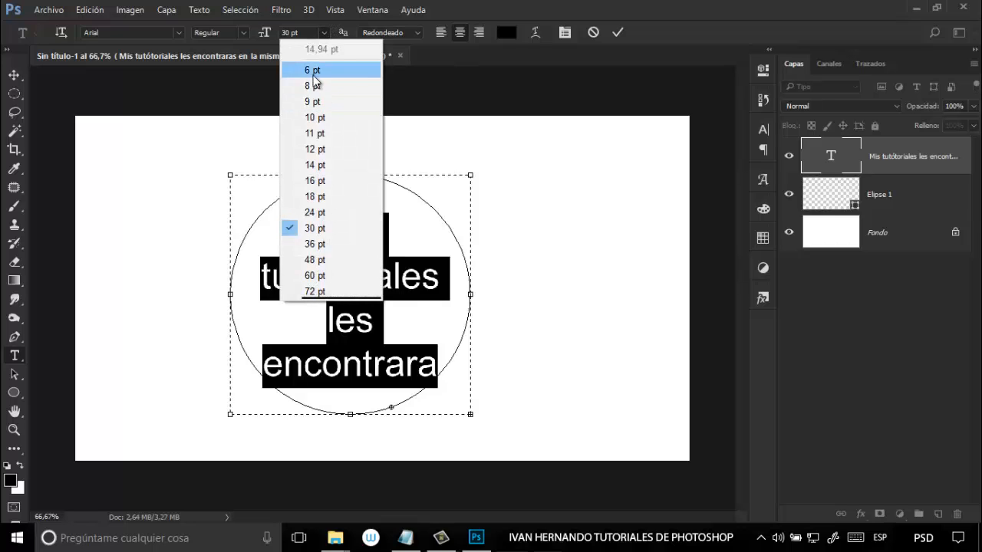
pyautogui.click(313, 75)
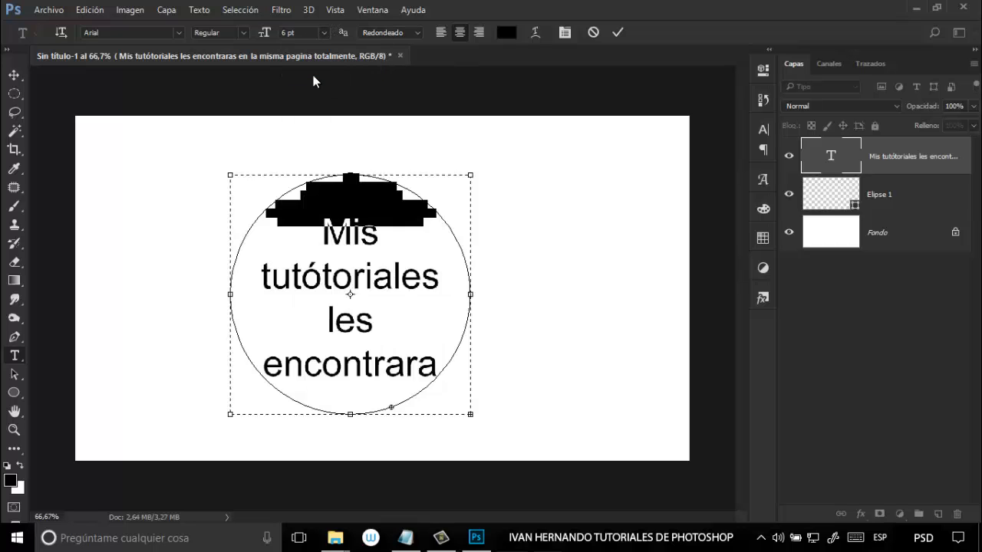
pyautogui.click(324, 33)
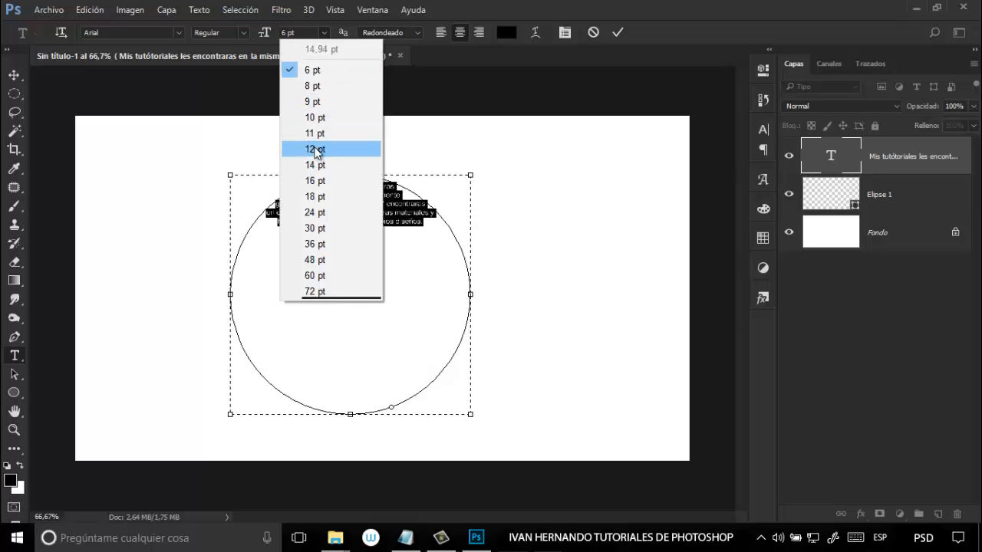
pyautogui.click(316, 149)
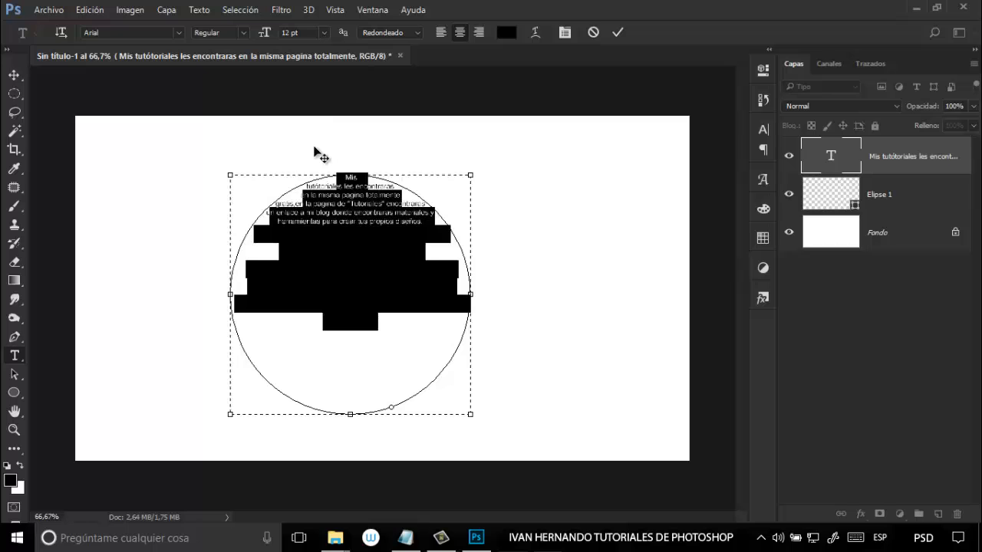
pyautogui.click(326, 37)
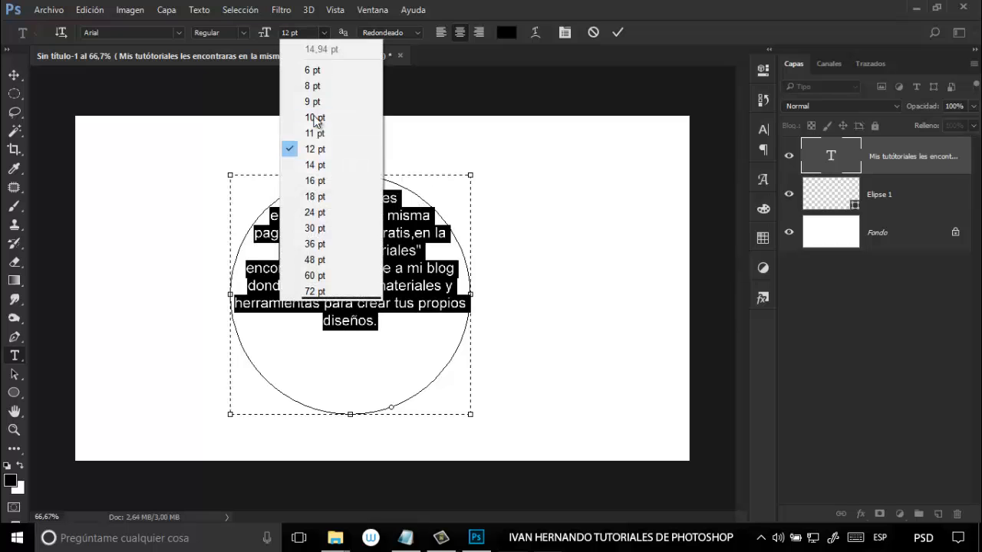
pyautogui.click(316, 177)
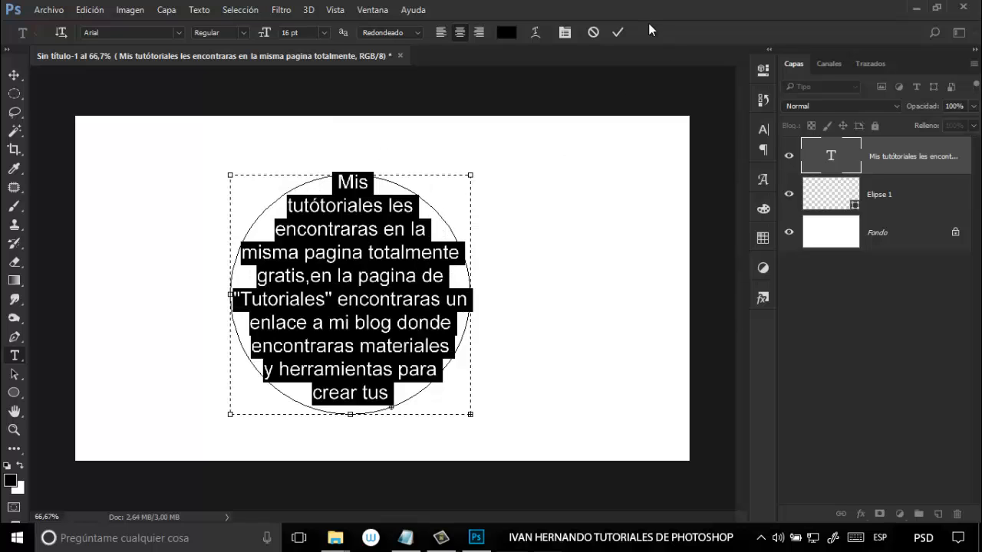
pyautogui.click(616, 33)
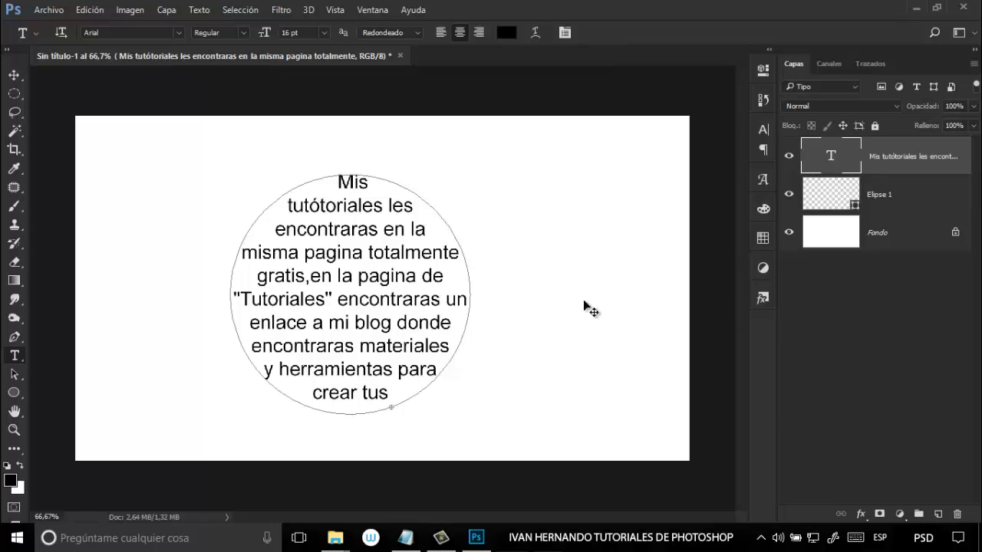
# - Undo the text placed inside the circle, back to the empty outline
pyautogui.hotkey('ctrl', 'alt', 'z')
pyautogui.hotkey('ctrl', 'alt', 'z')
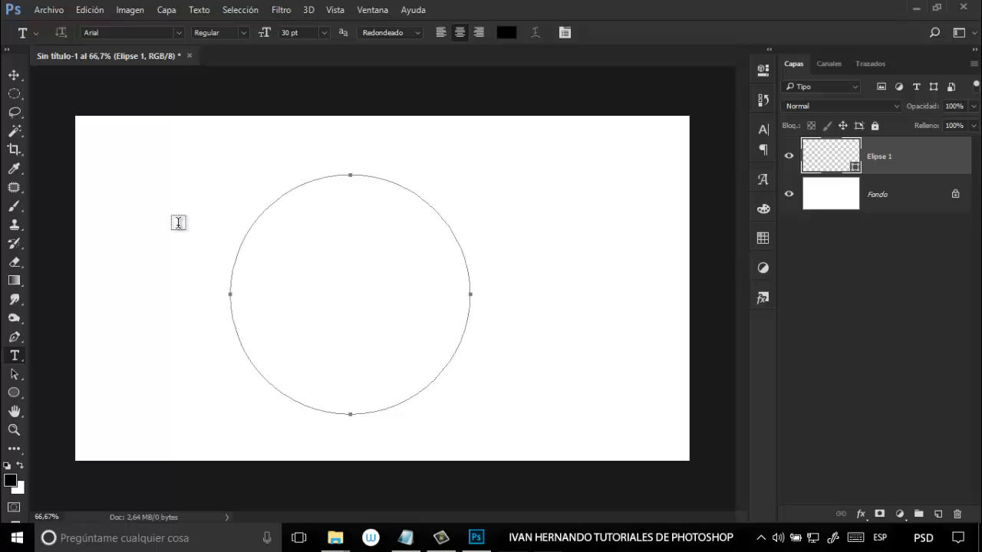
# - Place the "Mis tutótoriales" paragraph from Notepad as 30 pt text along the circle's outline, starting from its left side, and commit it
pyautogui.click(241, 243)
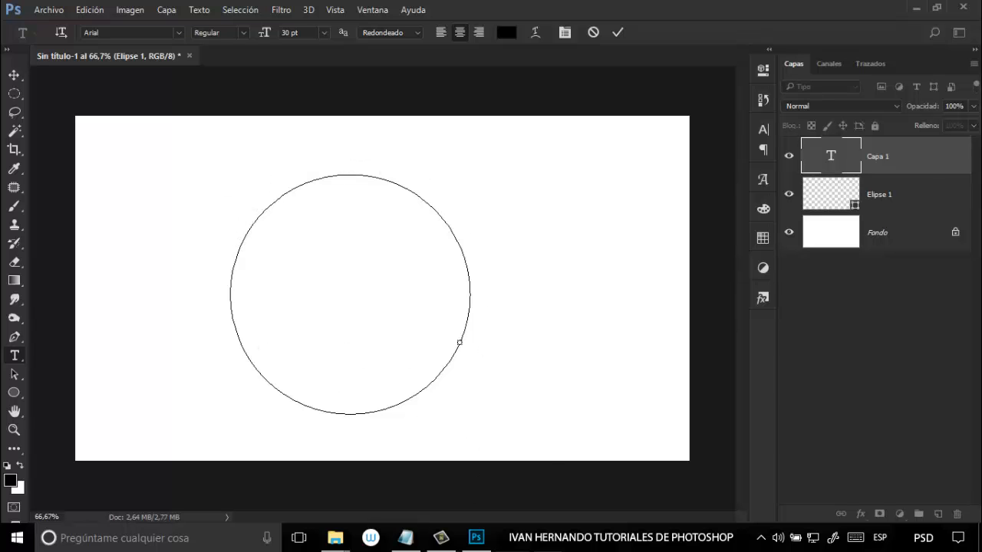
pyautogui.hotkey('alt', 'Tab')
pyautogui.rightClick(687, 197)
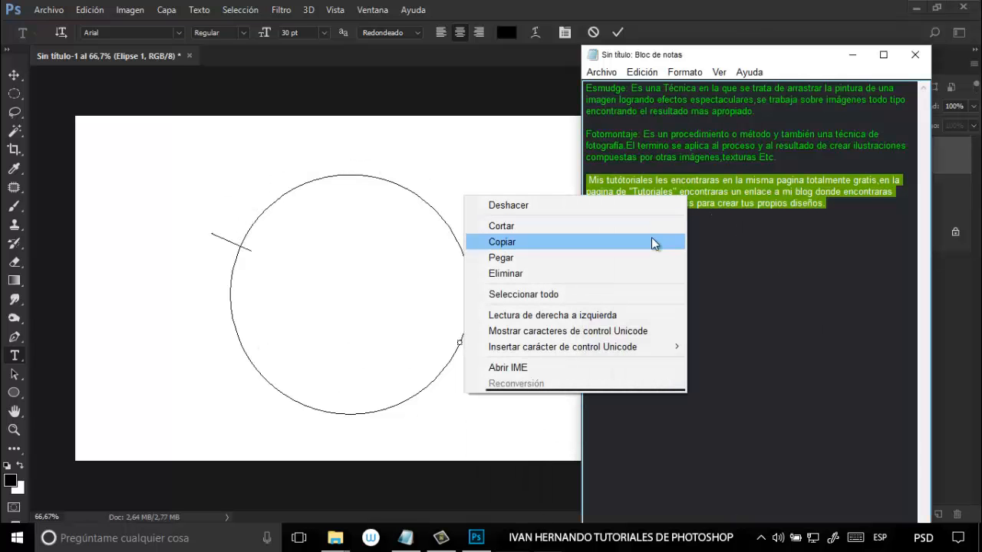
pyautogui.click(652, 240)
pyautogui.hotkey('alt', 'Tab')
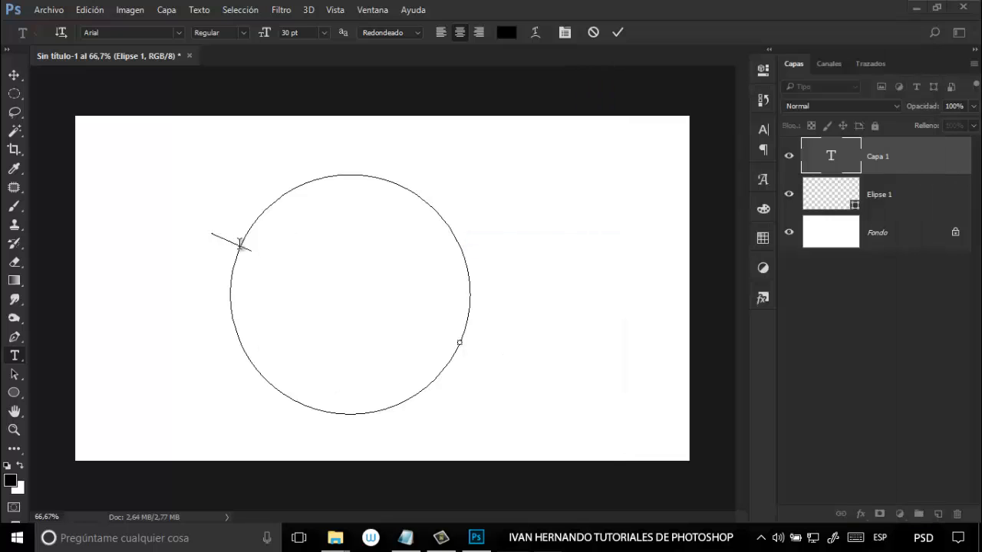
pyautogui.write('Mis tutótoriales les encontraras en la misma pagina totalmente gratis,en la pagina de "Tutoriales" encontraras un enlace a mi blog donde encontraras materiales y herramientas para crear tus propios diseños.')
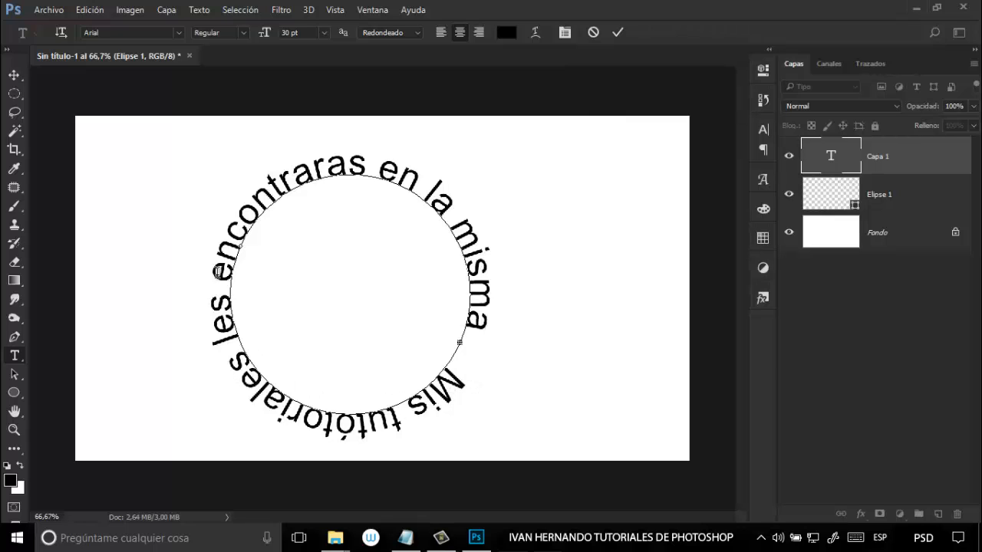
pyautogui.click(616, 35)
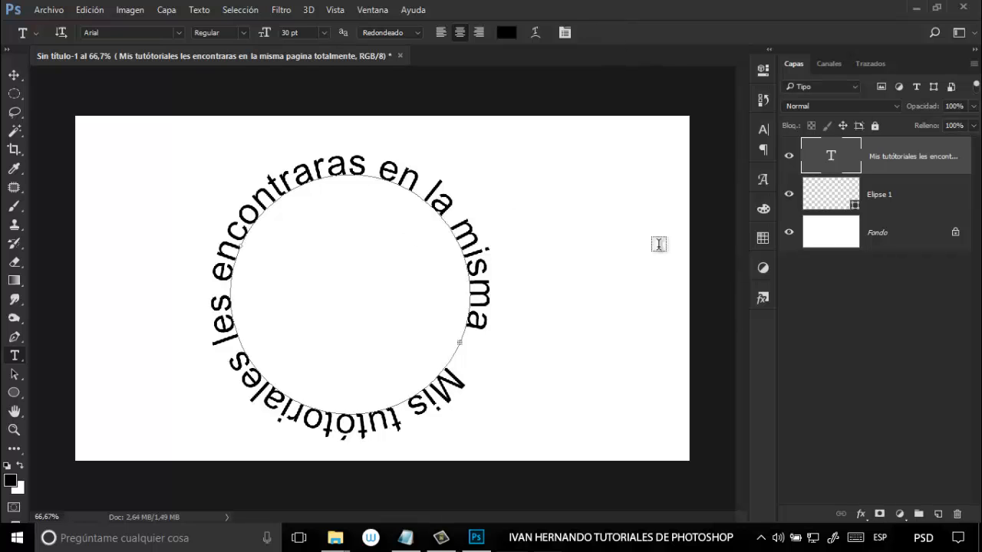
# - Delete the Elipse 1 shape layer and move the circular text layer slightly to the right on the canvas
pyautogui.click(905, 199)
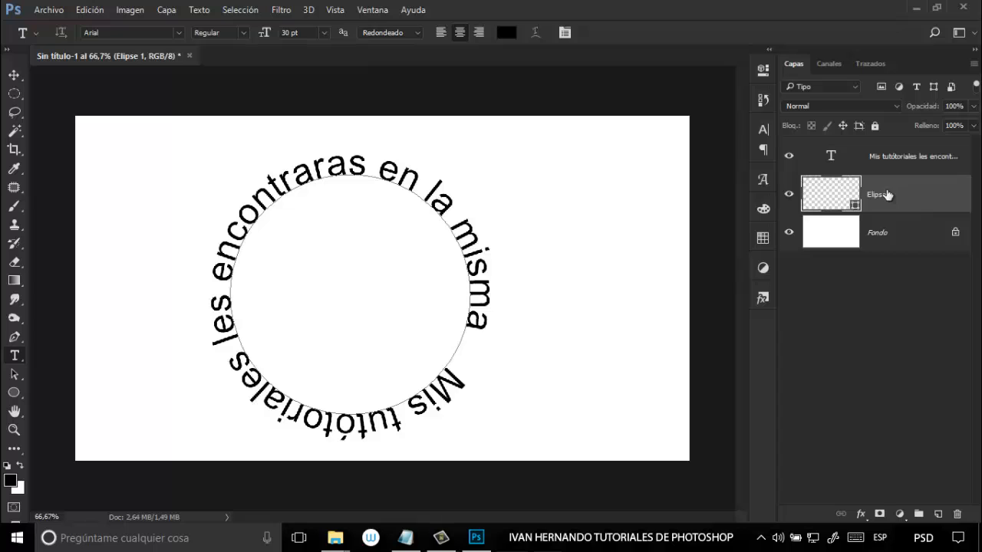
pyautogui.press('Delete')
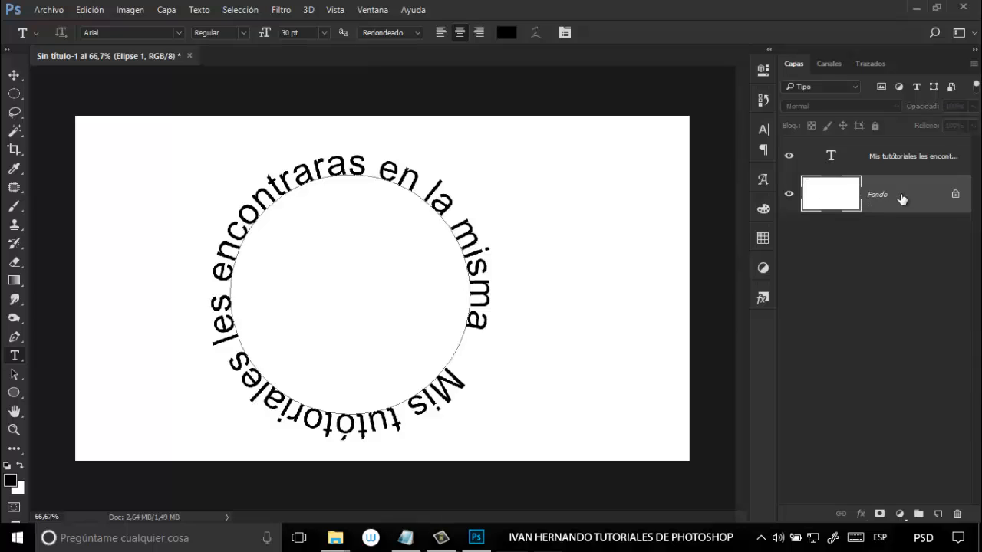
pyautogui.click(13, 76)
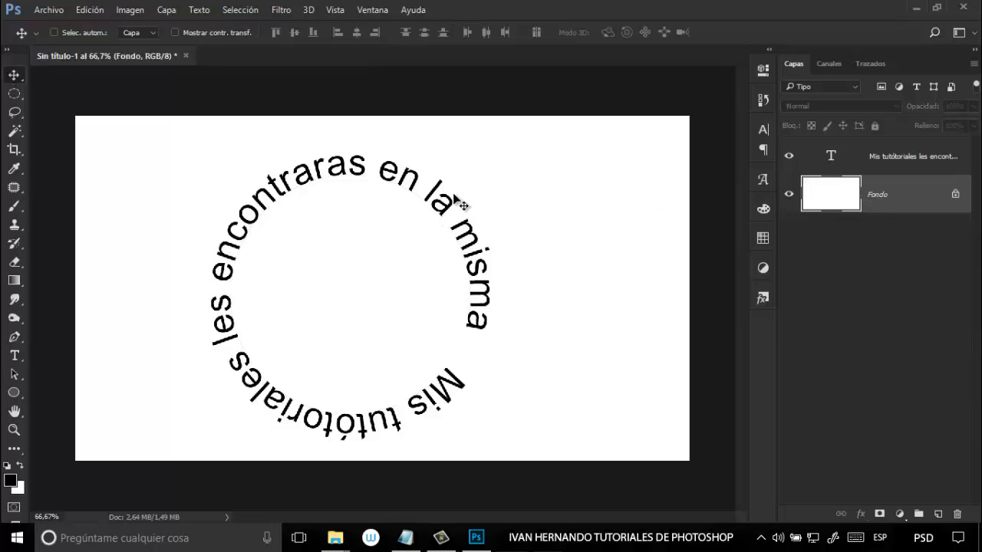
pyautogui.moveTo(454, 221); pyautogui.dragTo(723, 223)
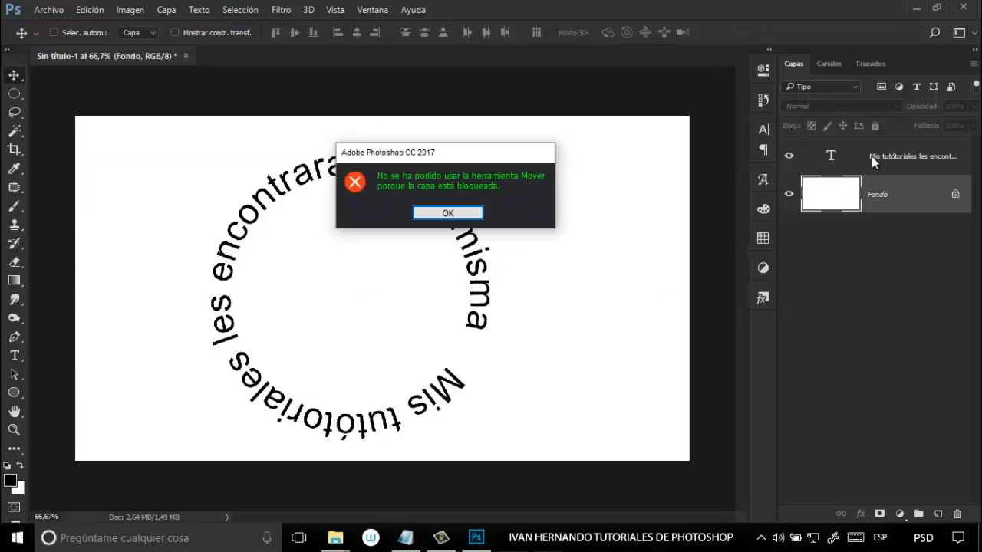
pyautogui.press('Return')
pyautogui.click(914, 156)
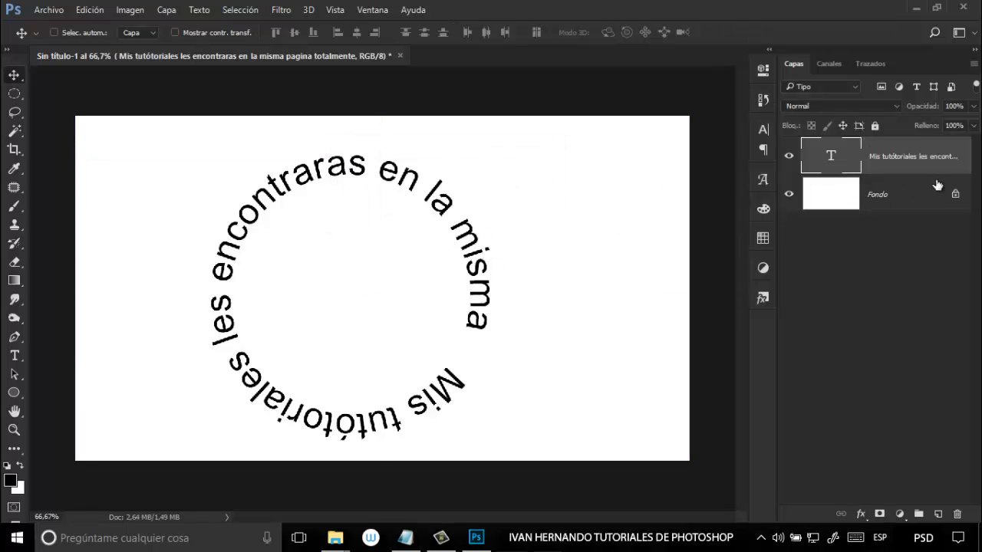
pyautogui.moveTo(502, 278); pyautogui.dragTo(589, 268)
# - Recolour the entire circular text to red (f61f1f) and commit the edit
pyautogui.press('t')
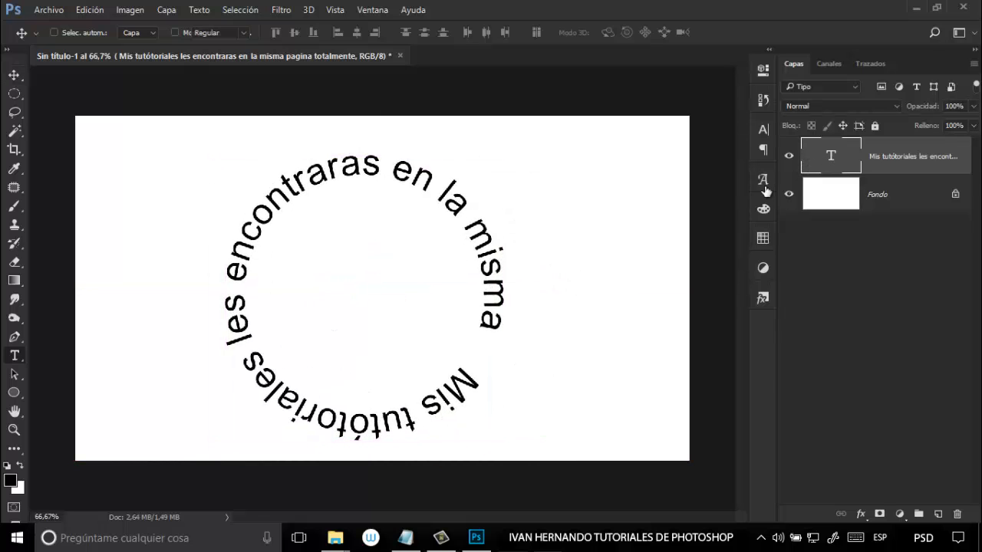
pyautogui.doubleClick(825, 158)
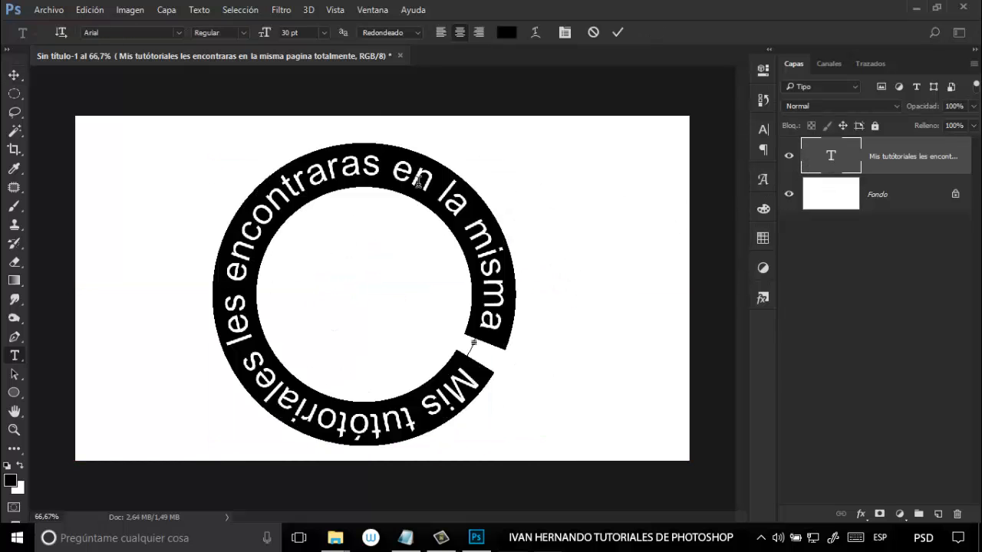
pyautogui.click(508, 34)
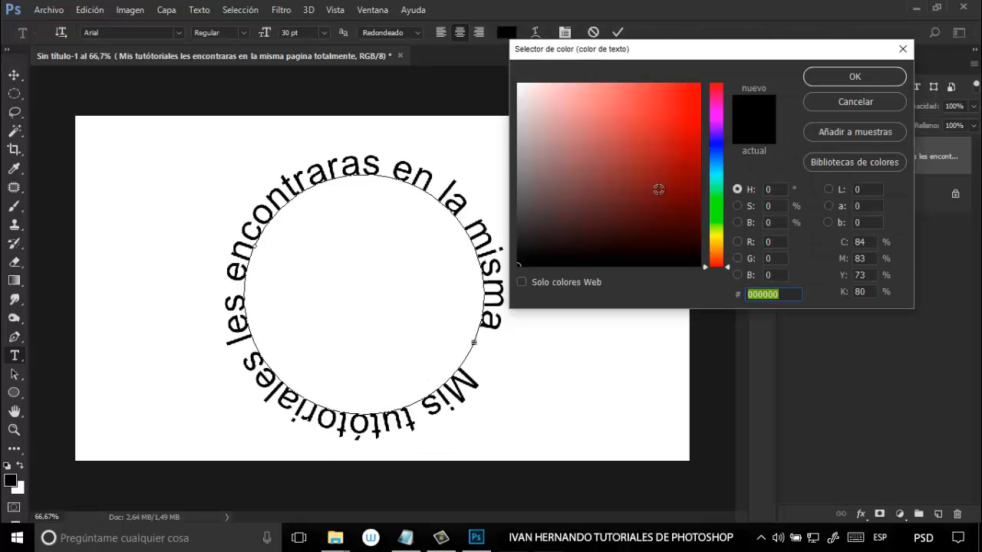
pyautogui.click(678, 90)
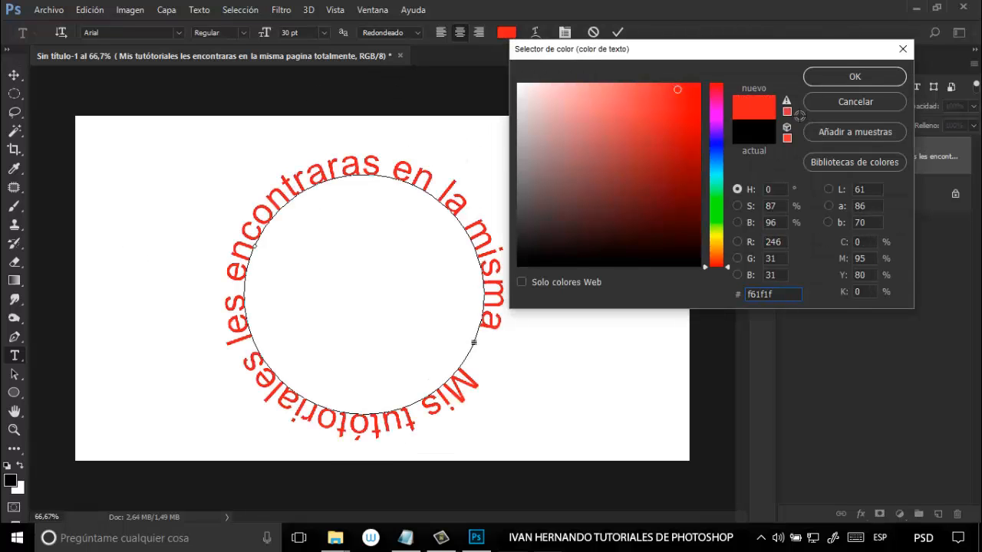
pyautogui.click(825, 78)
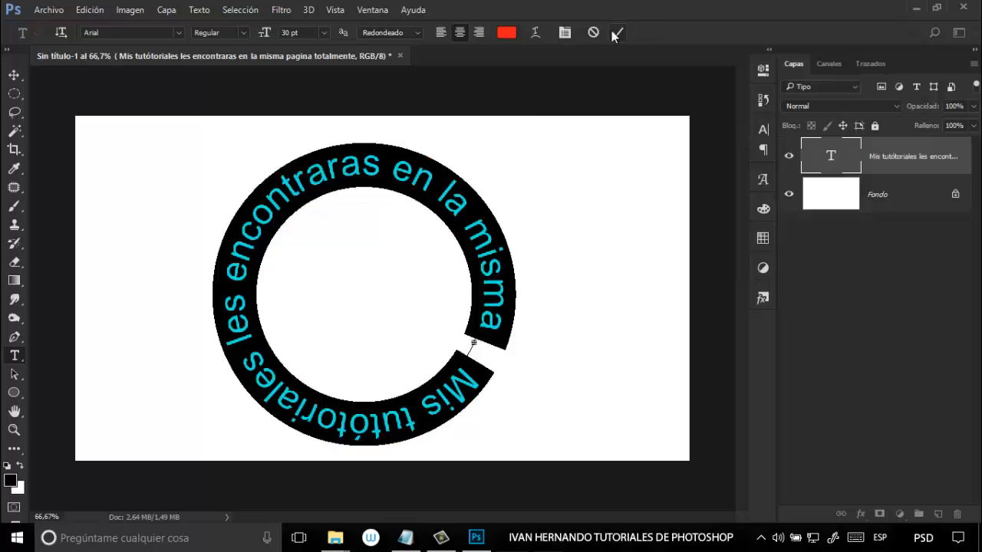
pyautogui.click(617, 32)
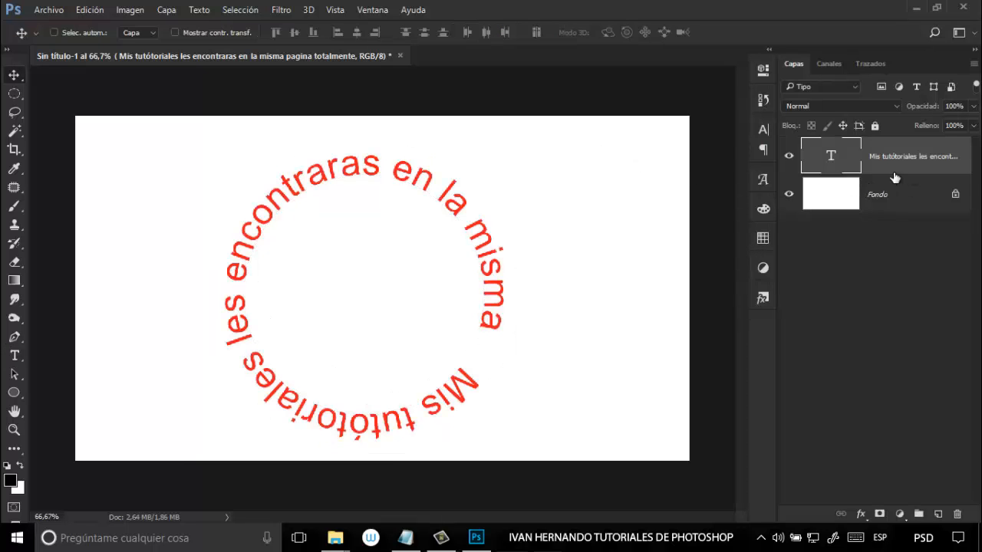
# - Delete the circular text layer and draw a rectangle shape about 708 × 391 px in the middle of the canvas
pyautogui.moveTo(915, 161); pyautogui.dragTo(958, 514)
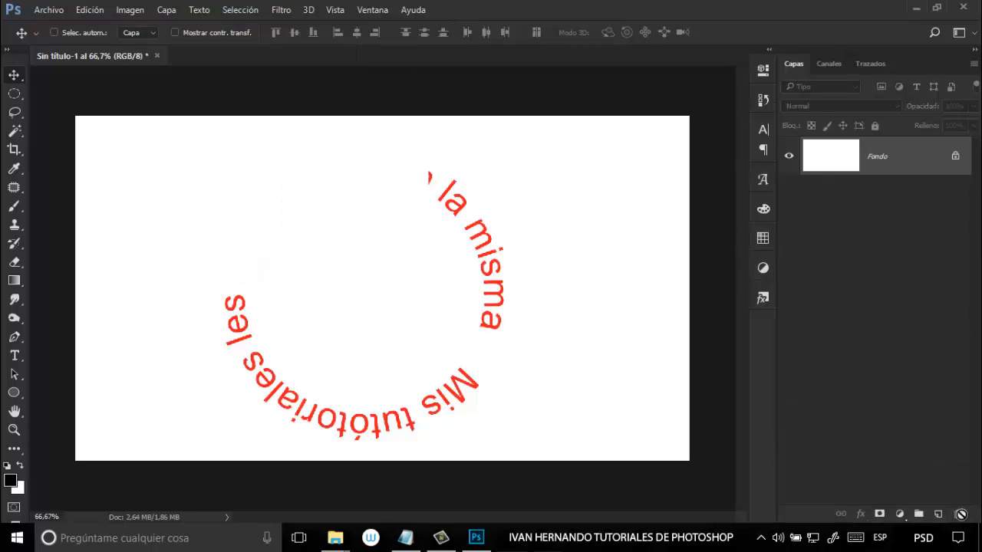
pyautogui.click(14, 392)
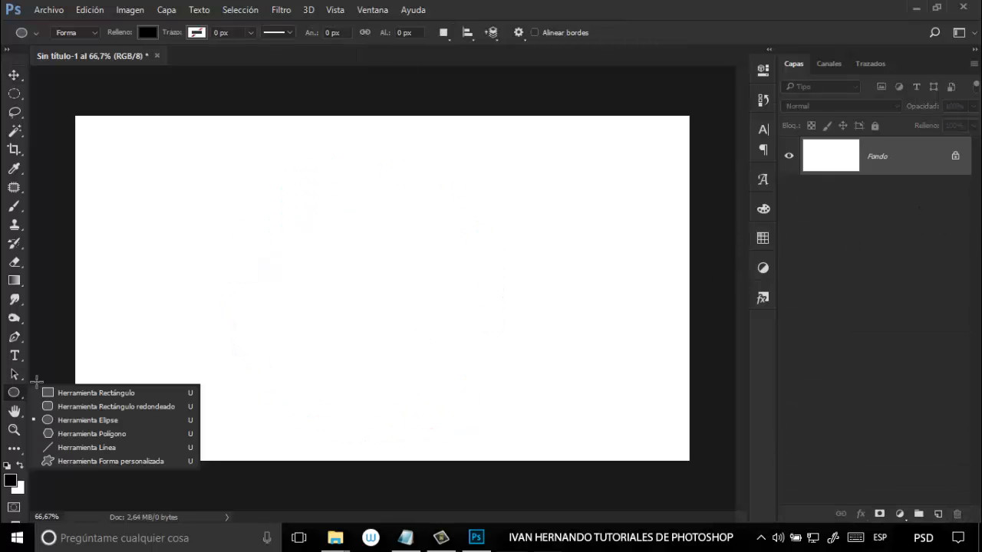
pyautogui.click(98, 392)
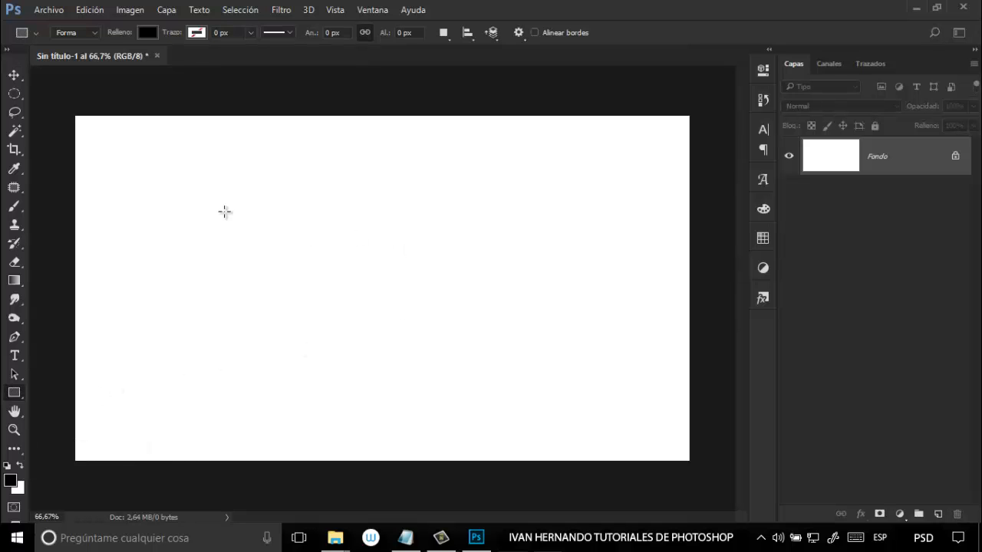
pyautogui.moveTo(222, 209); pyautogui.dragTo(561, 396)
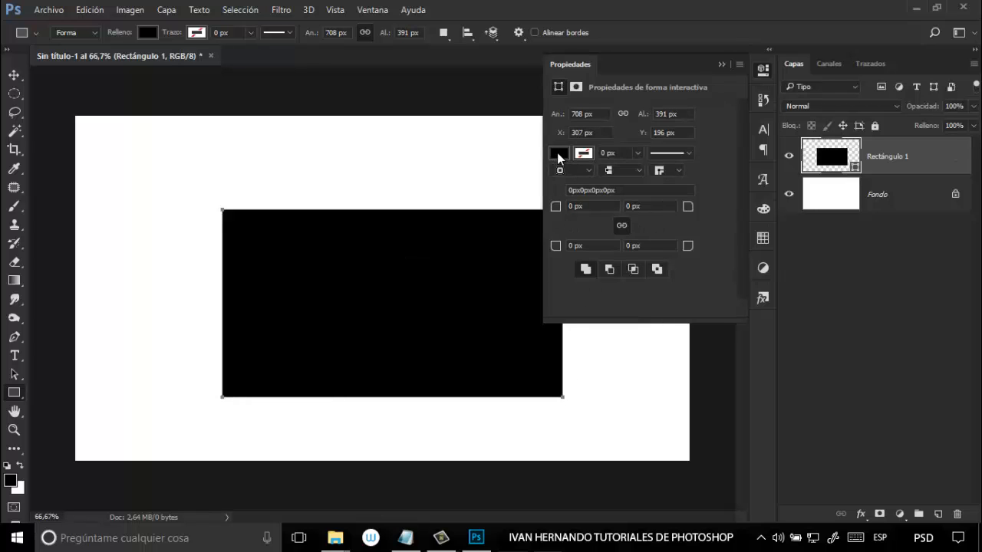
# - Remove the rectangle's fill so only its outline path remains, and collapse its properties
pyautogui.click(558, 153)
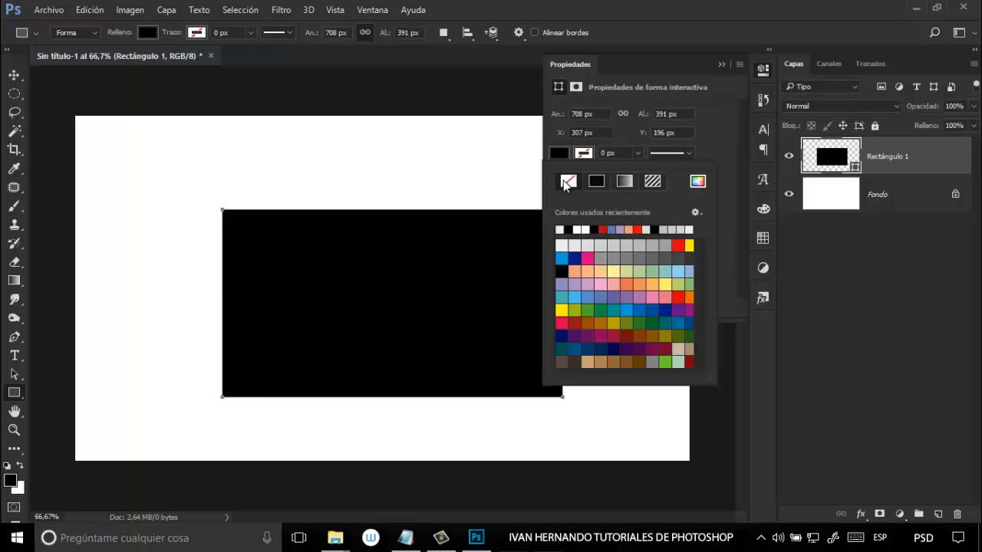
pyautogui.click(564, 181)
pyautogui.click(721, 65)
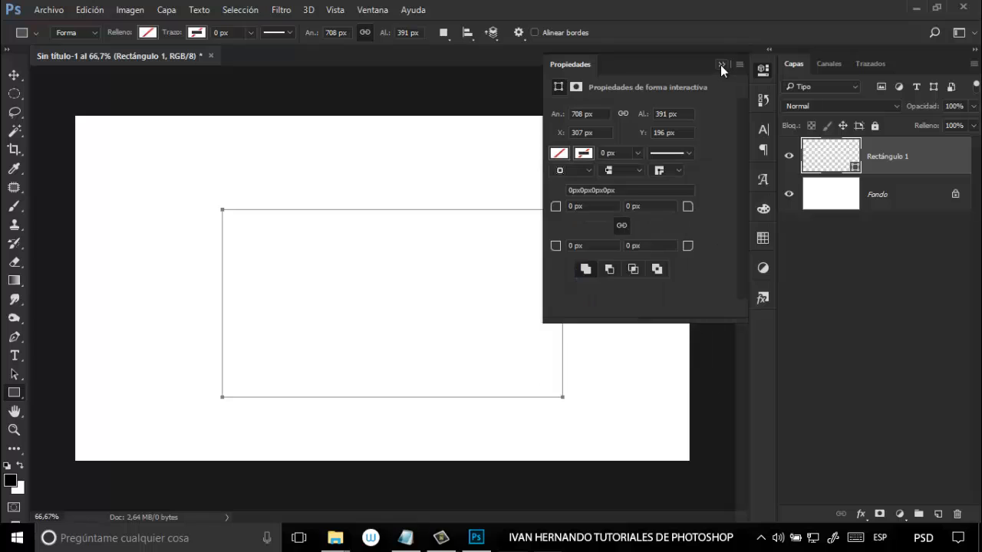
pyautogui.click(720, 66)
# - Place "Mis tutótoriales les encontraras en la misma pagina totalmente" as red 30 pt text along the rectangle's outline, starting near its upper-left corner
pyautogui.click(13, 357)
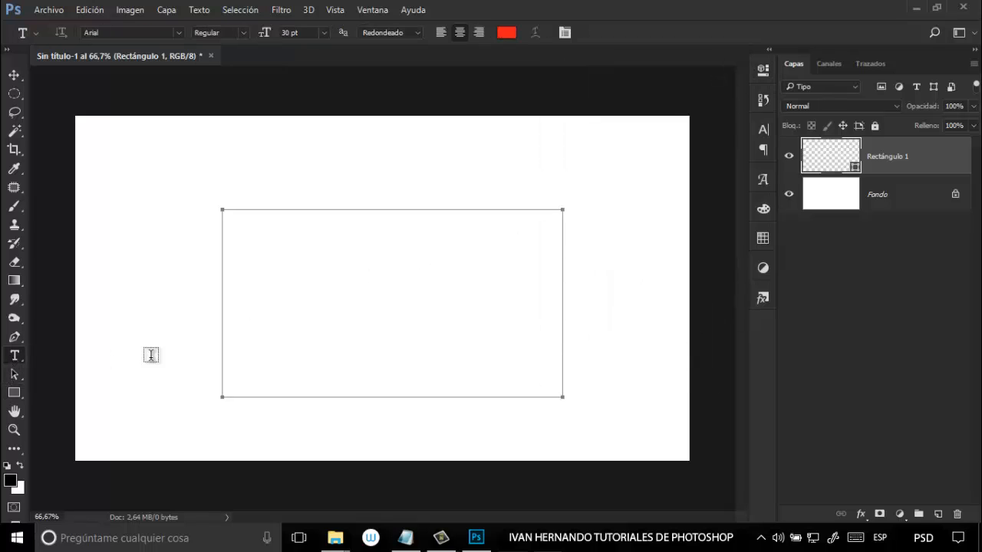
pyautogui.click(239, 207)
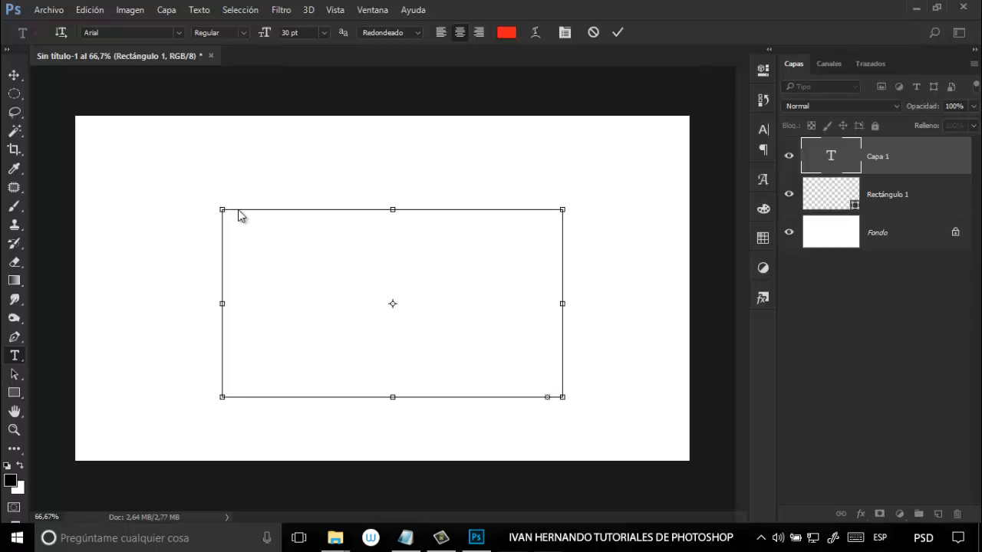
pyautogui.write('Mis tutóriales les encontraras en la misma pagina totalmente')
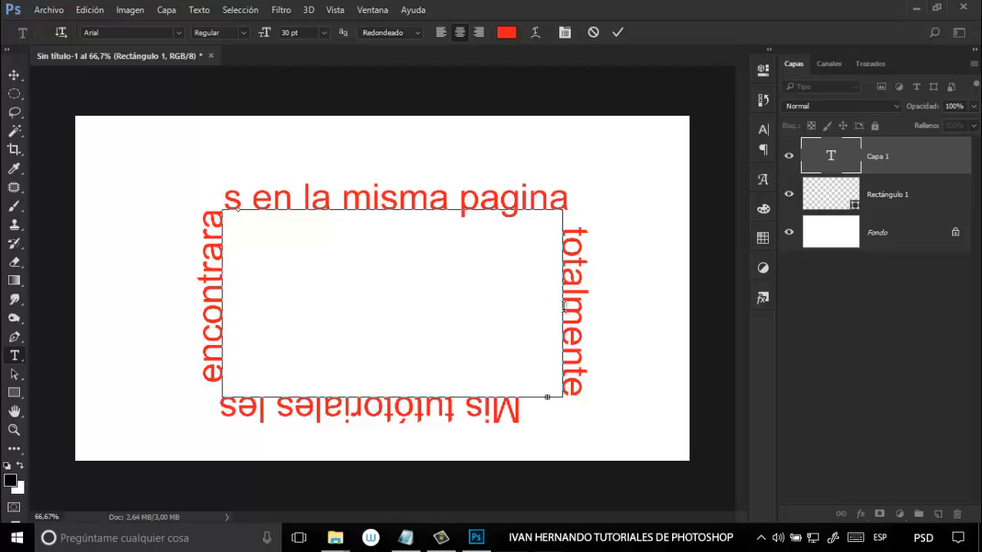
# - Slide the text's start and end points along the rectangle with Path Selection, flipping it inside the outline, back outside, and inside again
pyautogui.click(14, 373)
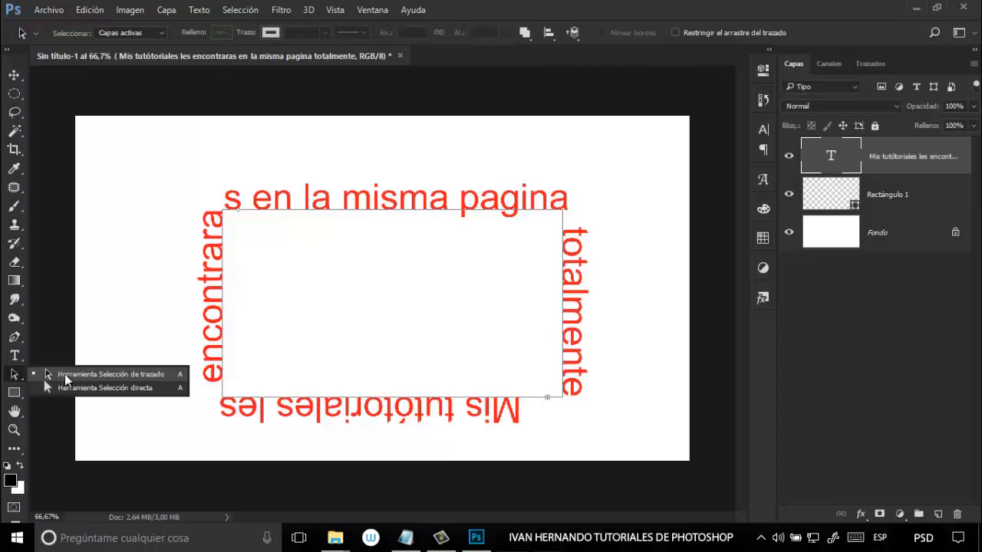
pyautogui.click(65, 375)
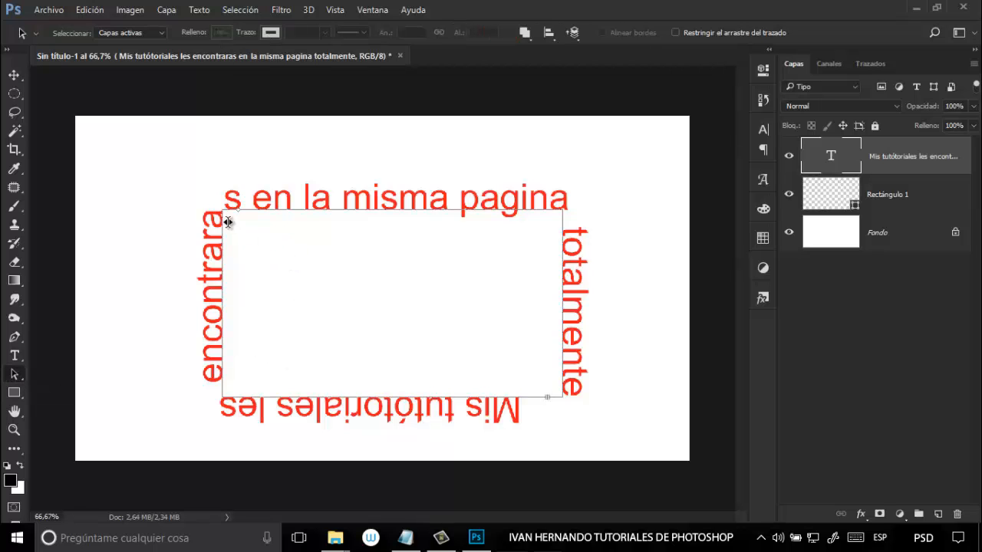
pyautogui.moveTo(240, 205); pyautogui.dragTo(221, 308)
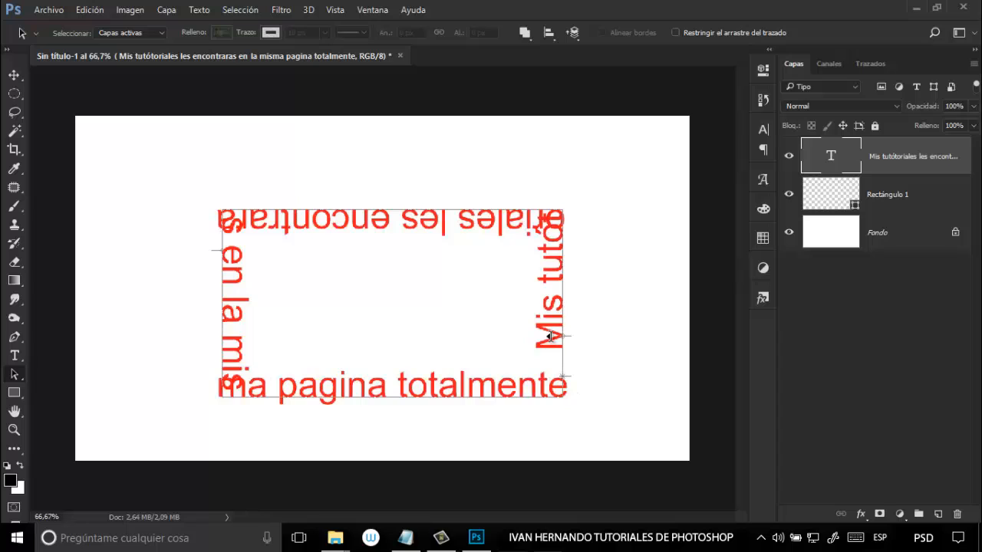
pyautogui.moveTo(548, 336); pyautogui.dragTo(243, 213)
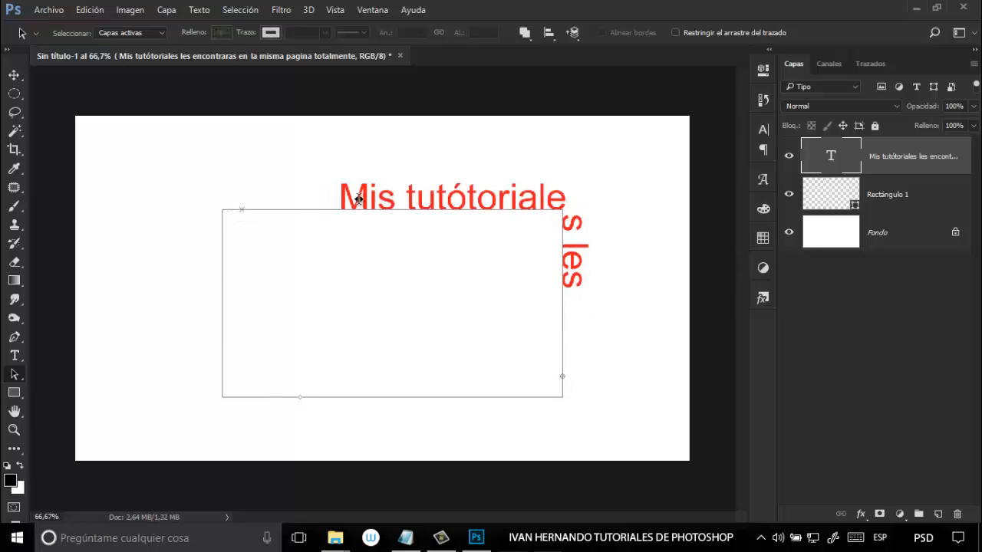
pyautogui.moveTo(189, 236); pyautogui.dragTo(199, 279)
pyautogui.moveTo(215, 236); pyautogui.dragTo(219, 226)
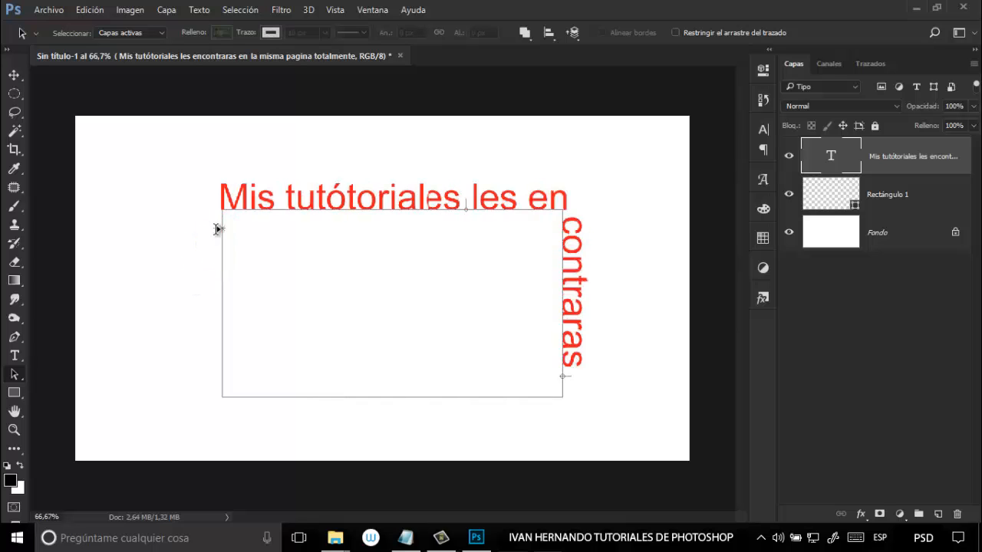
pyautogui.moveTo(562, 374)
pyautogui.mouseDown()
pyautogui.moveTo(544, 422)
pyautogui.moveTo(266, 368)
pyautogui.moveTo(230, 355)
pyautogui.moveTo(235, 276)
pyautogui.moveTo(223, 328)
pyautogui.mouseUp()
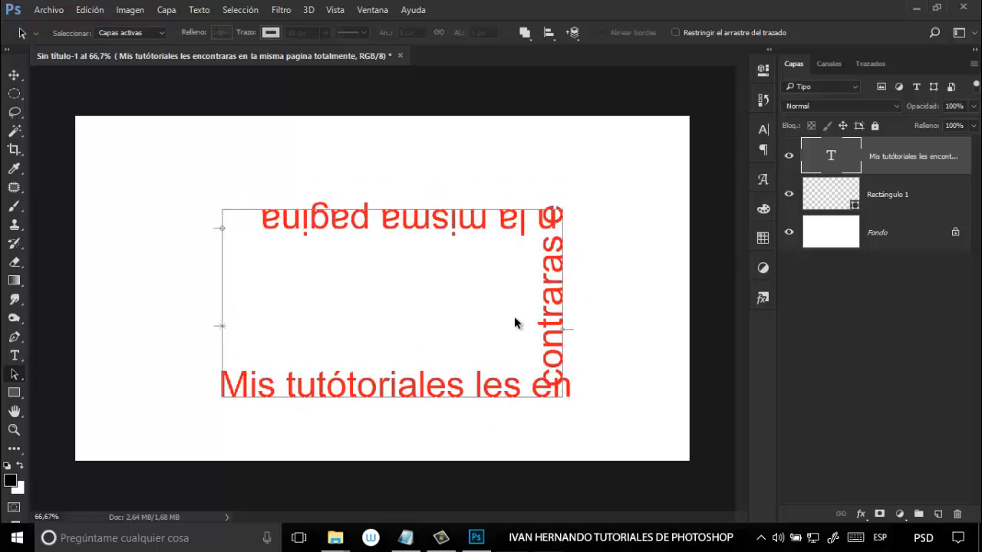
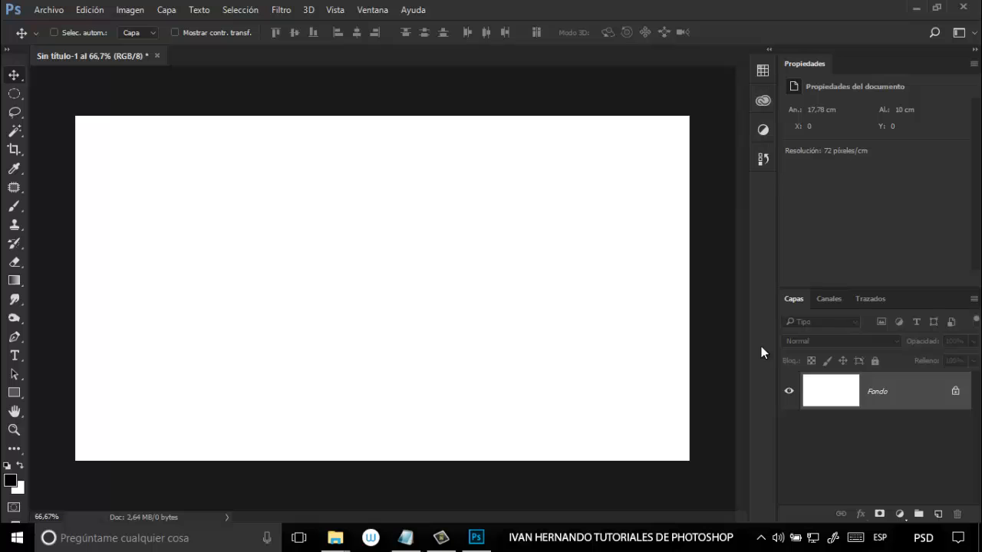
# - Draw a black square shape about 347 × 347 px with the Rectangle tool and enlarge the Properties panel to show all its options
pyautogui.click(19, 394)
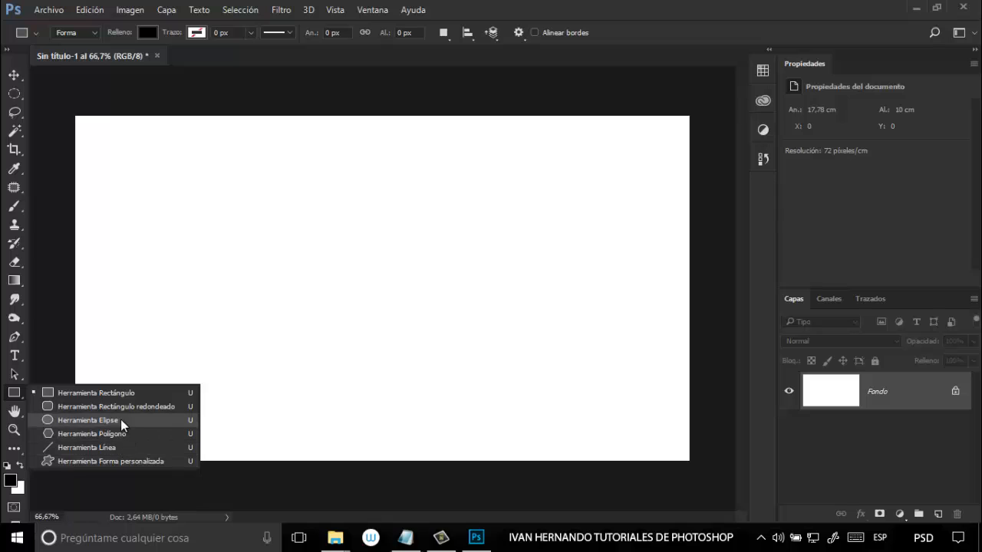
pyautogui.click(86, 395)
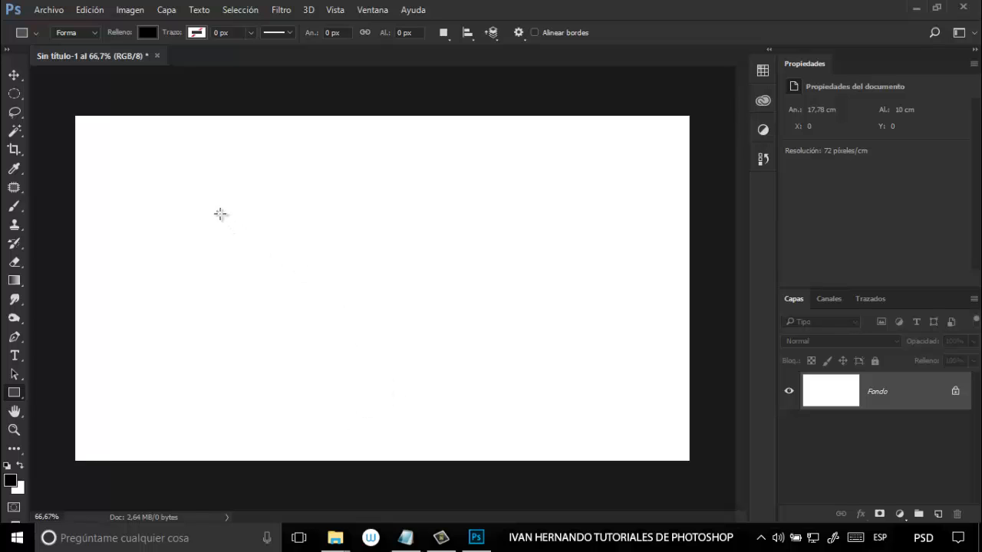
pyautogui.moveTo(218, 213); pyautogui.dragTo(437, 378)
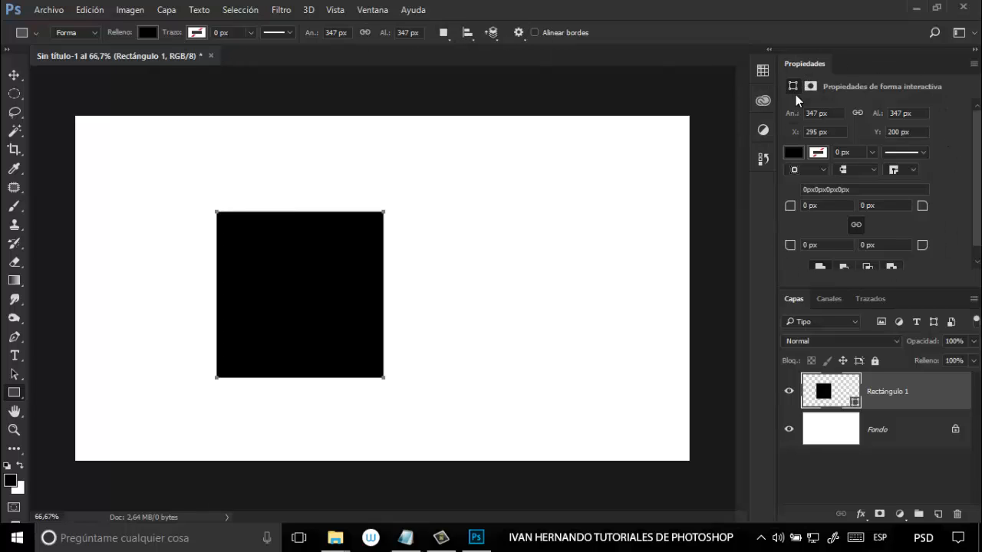
pyautogui.moveTo(893, 295); pyautogui.dragTo(895, 312)
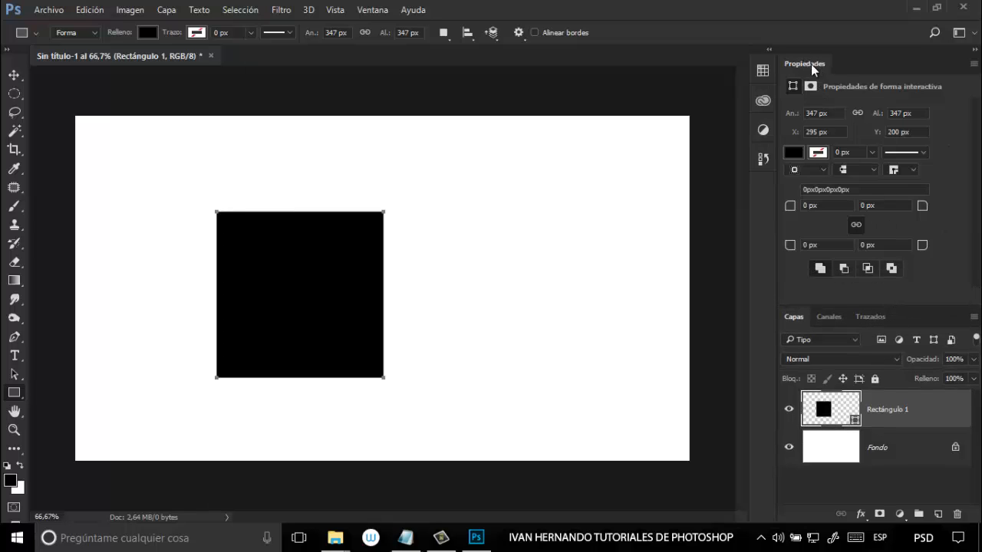
# - Check that the Properties panel is enabled and review the shape drawing modes, keeping Forma
pyautogui.click(374, 9)
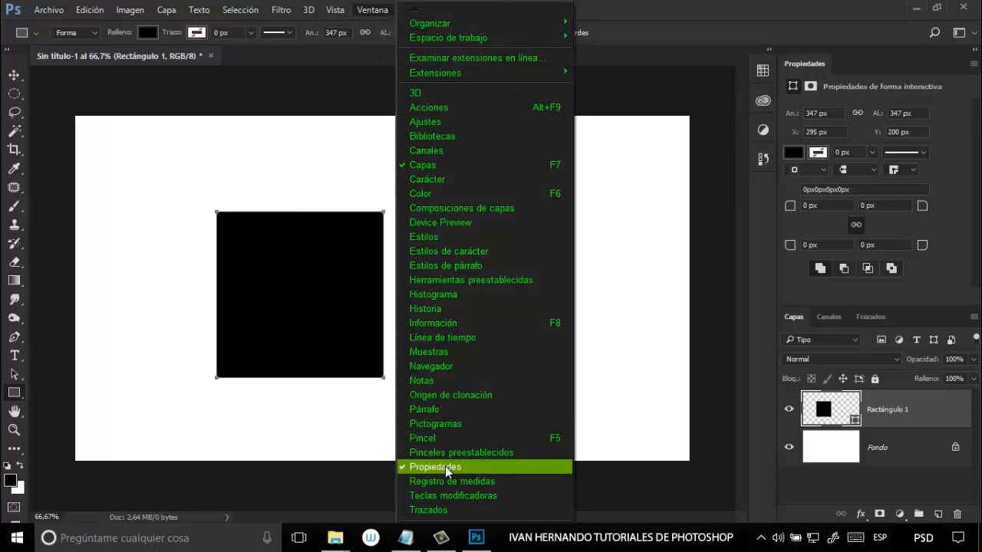
pyautogui.click(683, 30)
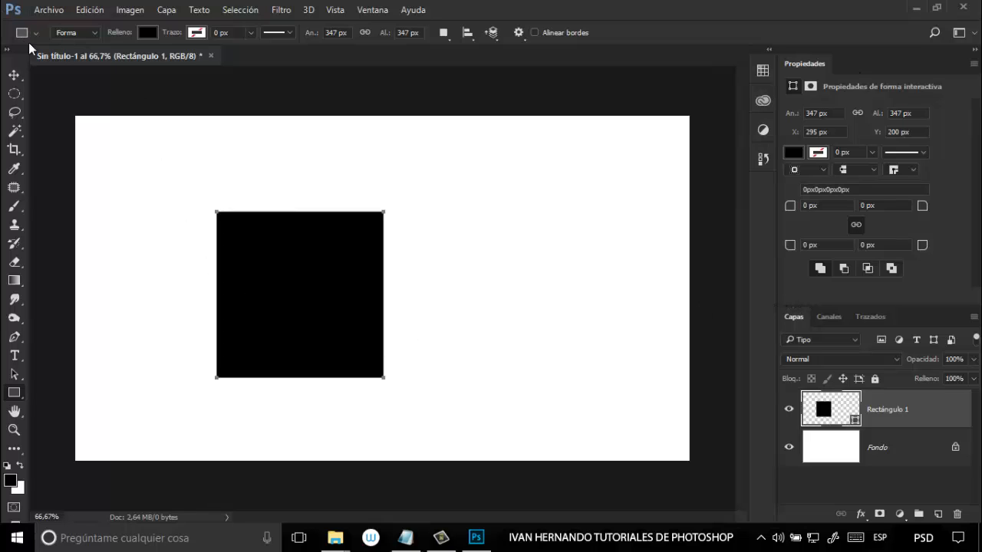
pyautogui.click(85, 34)
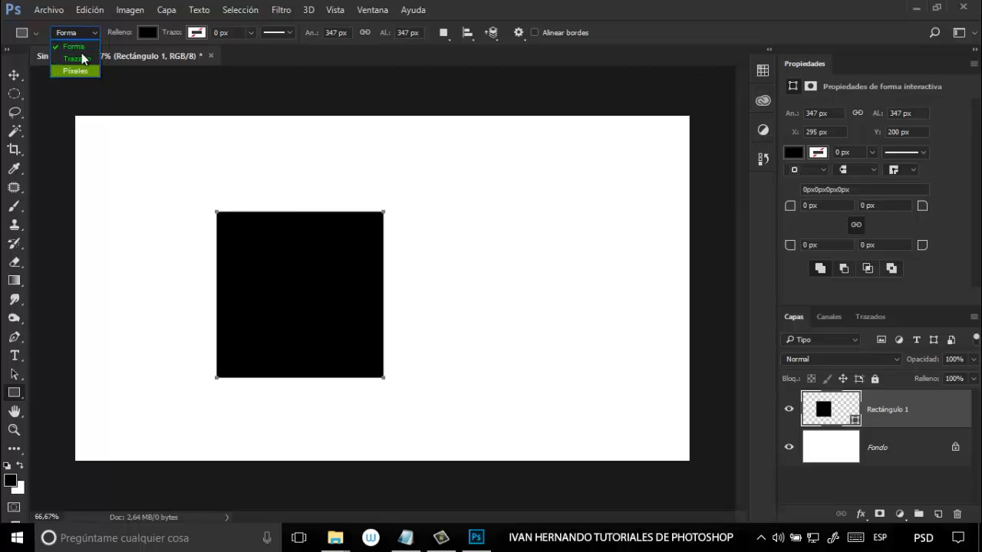
pyautogui.click(79, 46)
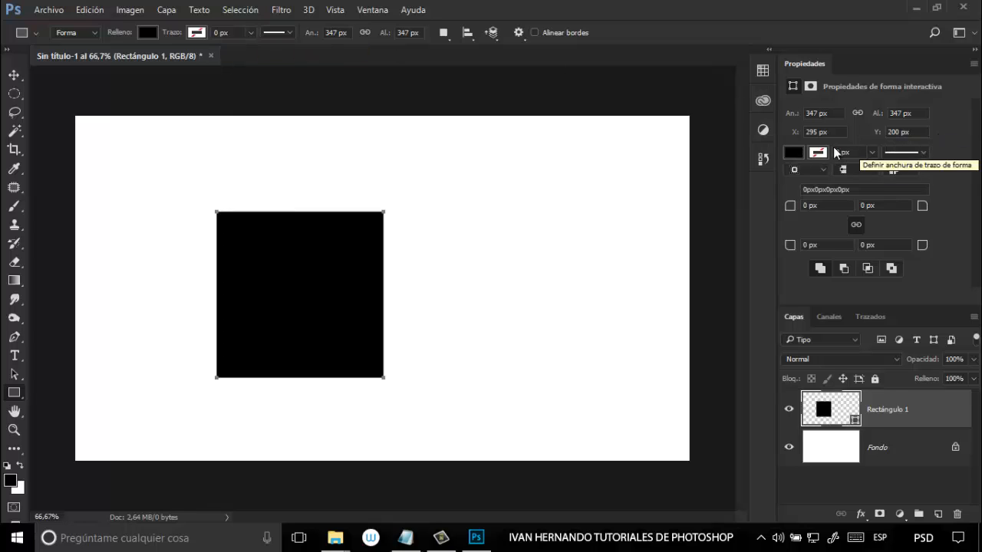
# - Review the shape's stroke style options, including the advanced Trazo settings, without changing them
pyautogui.click(290, 33)
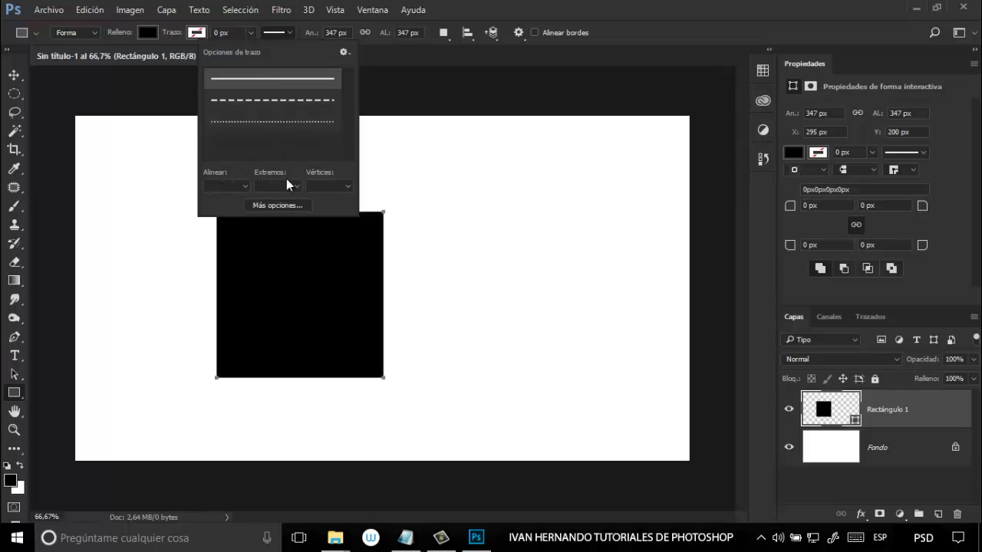
pyautogui.click(292, 207)
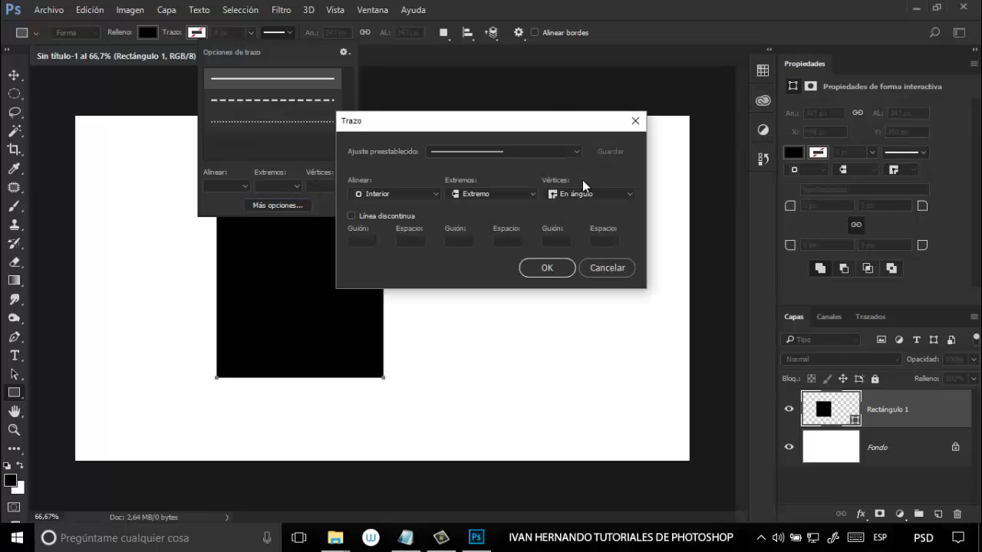
pyautogui.click(636, 121)
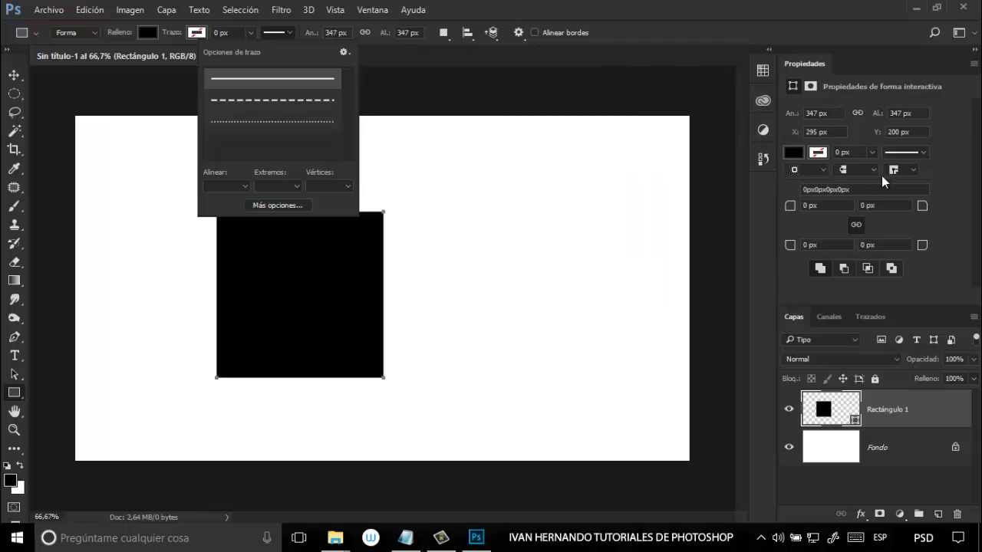
pyautogui.click(924, 151)
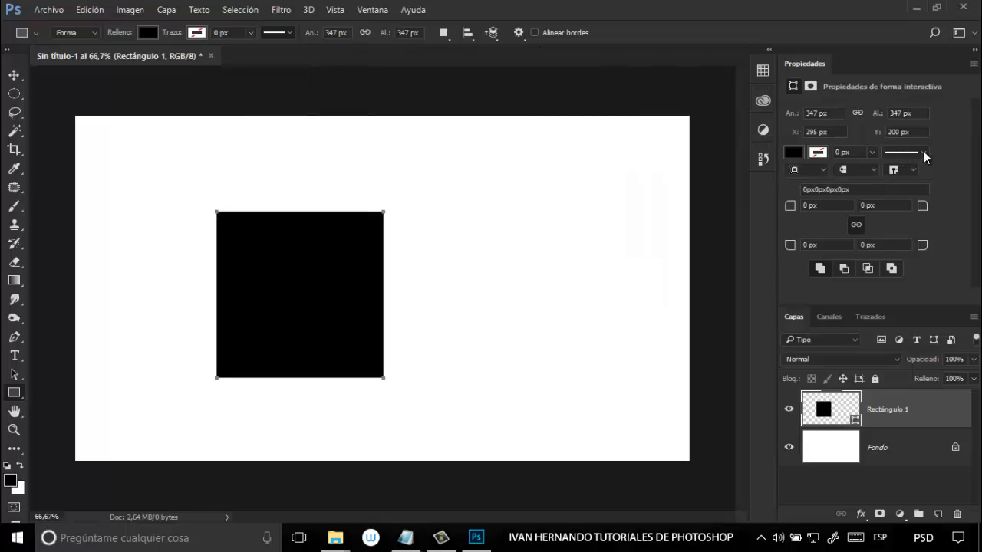
pyautogui.click(924, 152)
pyautogui.click(963, 126)
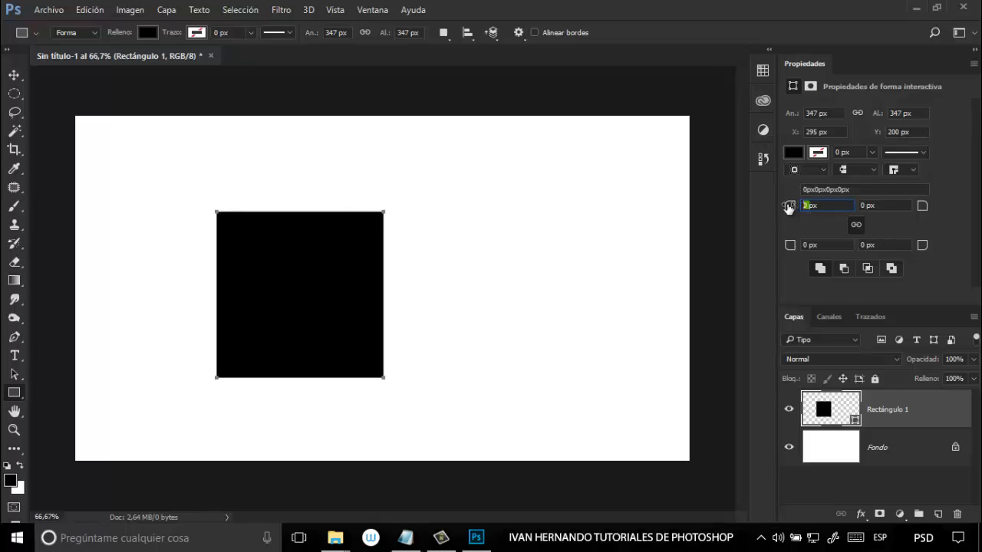
# - Round all four linked corners of the square to a 20 px radius and deselect its layer to view the shape without its outline
pyautogui.write('0')
pyautogui.press('Tab')
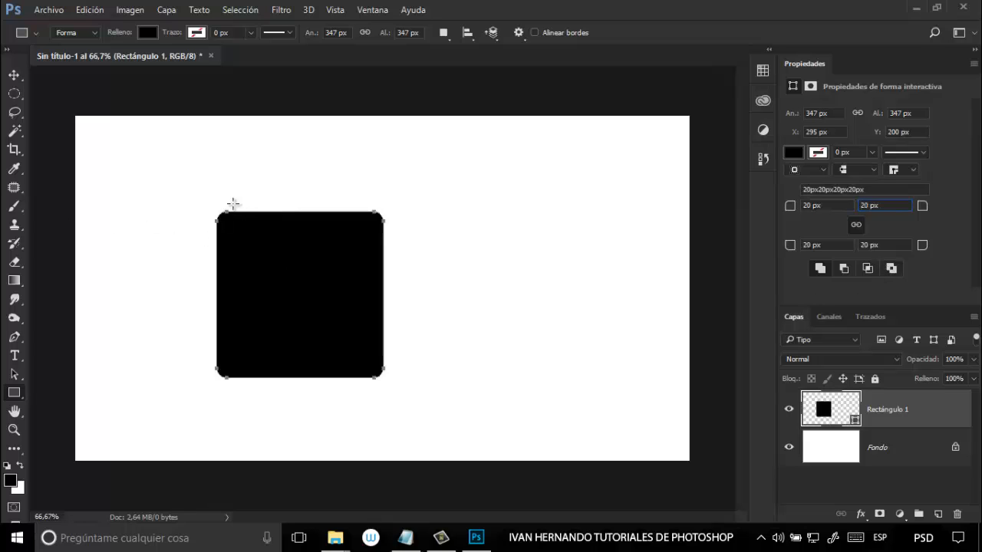
pyautogui.click(910, 448)
pyautogui.click(14, 75)
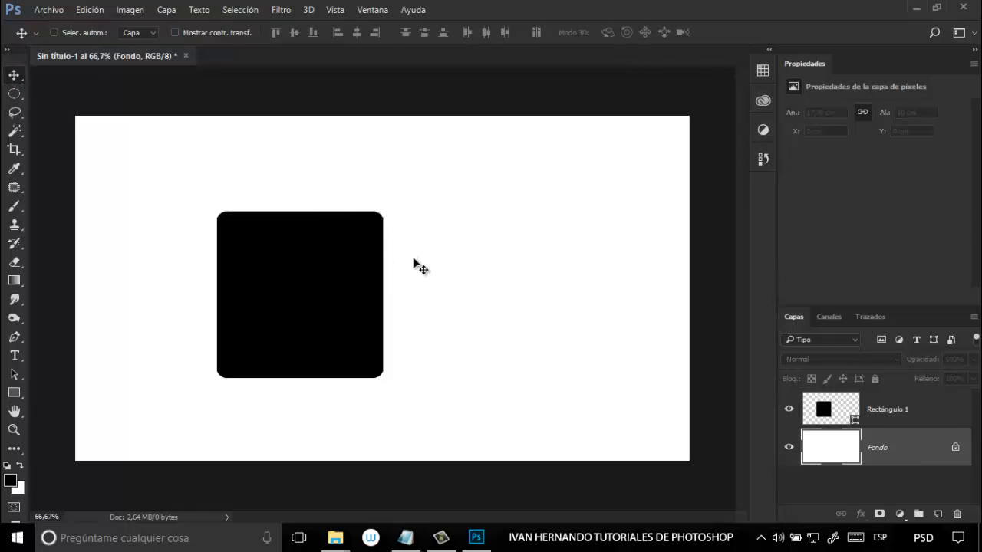
# - Reselect the Rectángulo 1 layer and set the radius of its four linked corners to 50 px
pyautogui.click(905, 411)
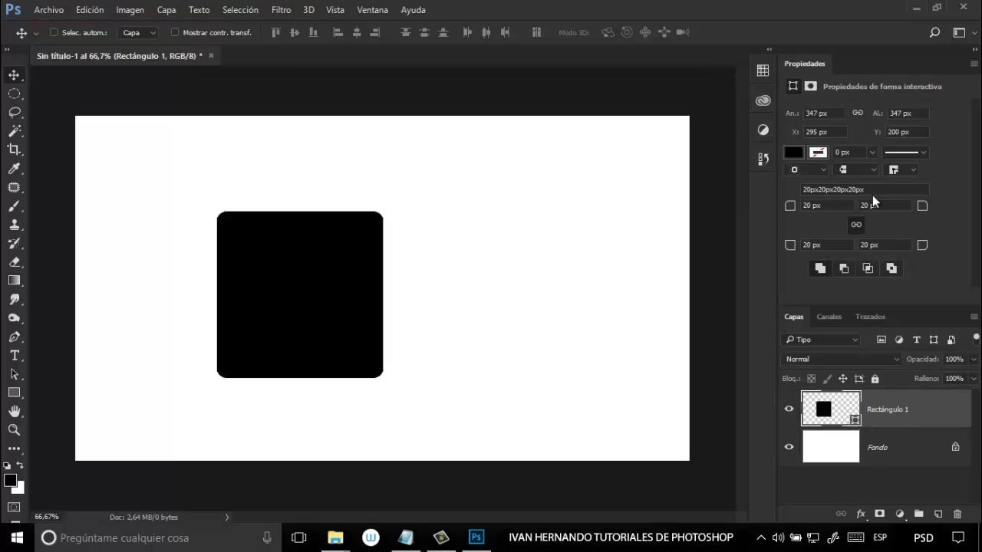
pyautogui.click(809, 205)
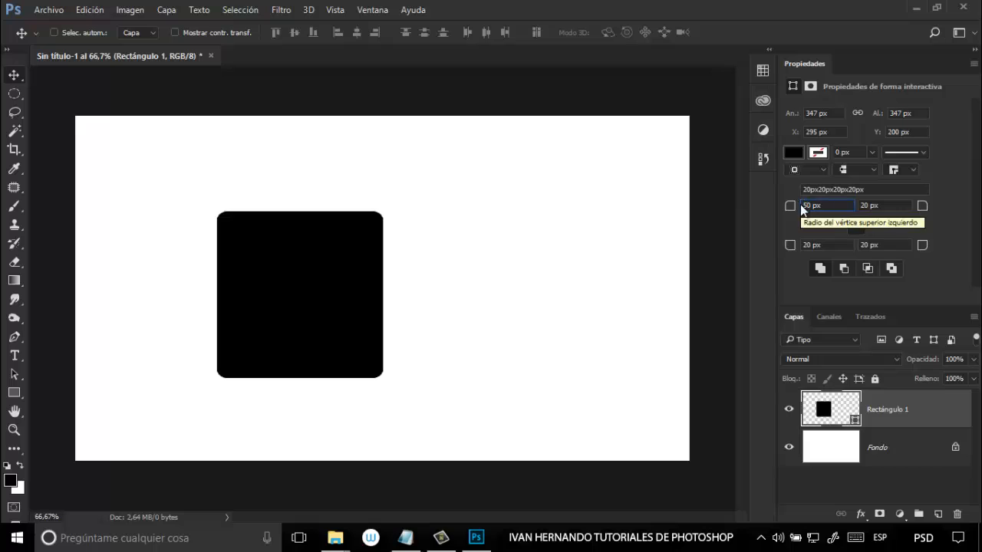
pyautogui.write('5')
pyautogui.click(888, 204)
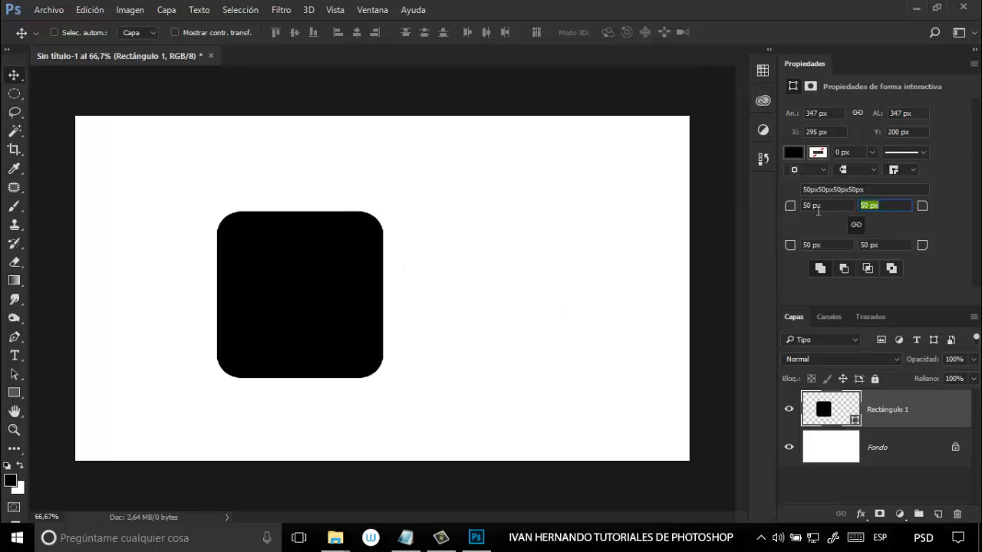
# - Reset the square's four linked corner radii to 0 px
pyautogui.moveTo(812, 206); pyautogui.dragTo(771, 210)
pyautogui.write('0')
pyautogui.click(891, 206)
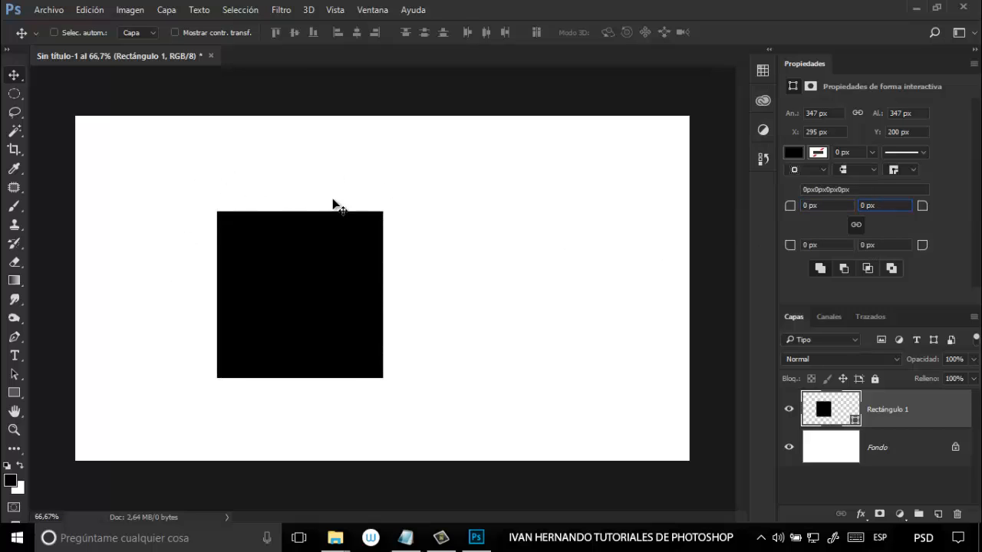
# - Look over the available shape tools and compare the options offered by the Rectangle and Move tools
pyautogui.click(12, 394)
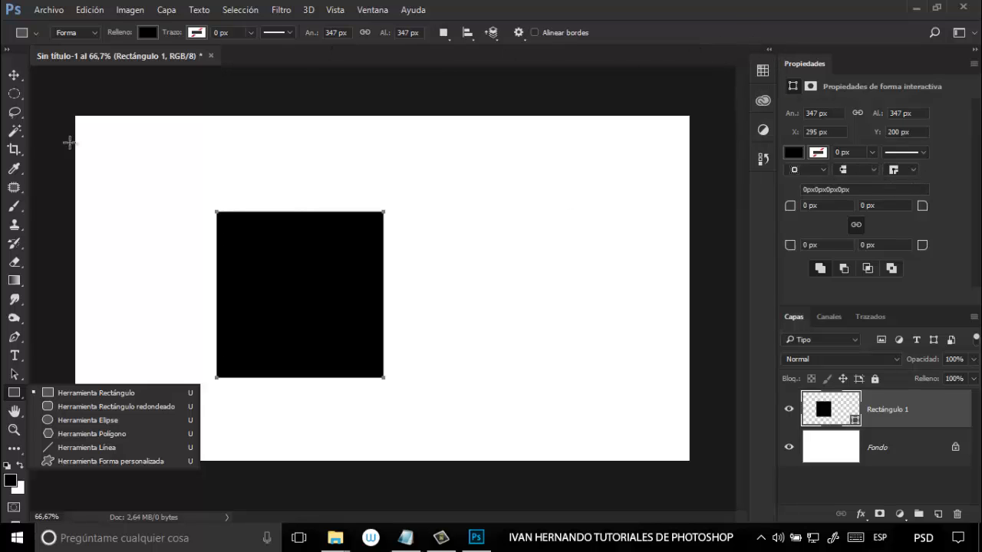
pyautogui.click(13, 77)
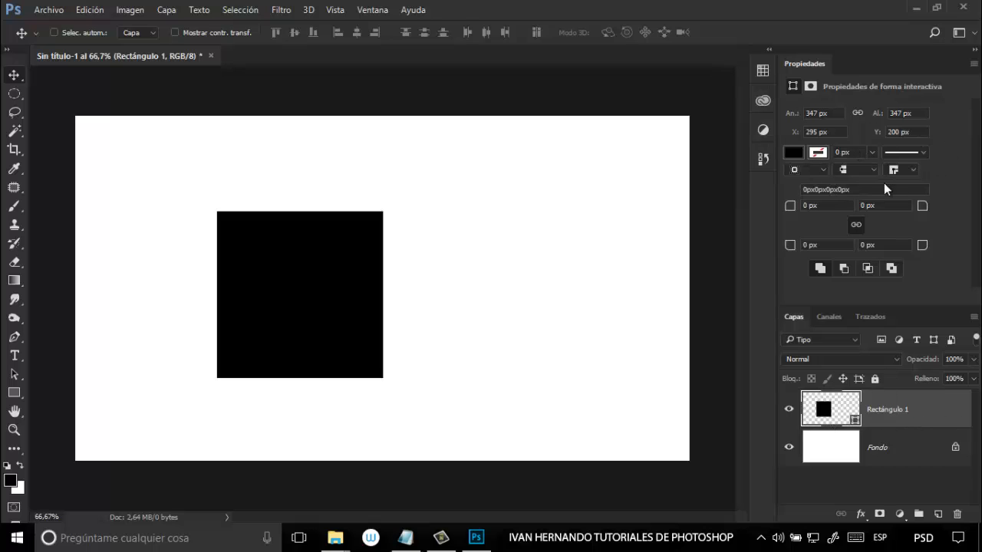
pyautogui.click(14, 394)
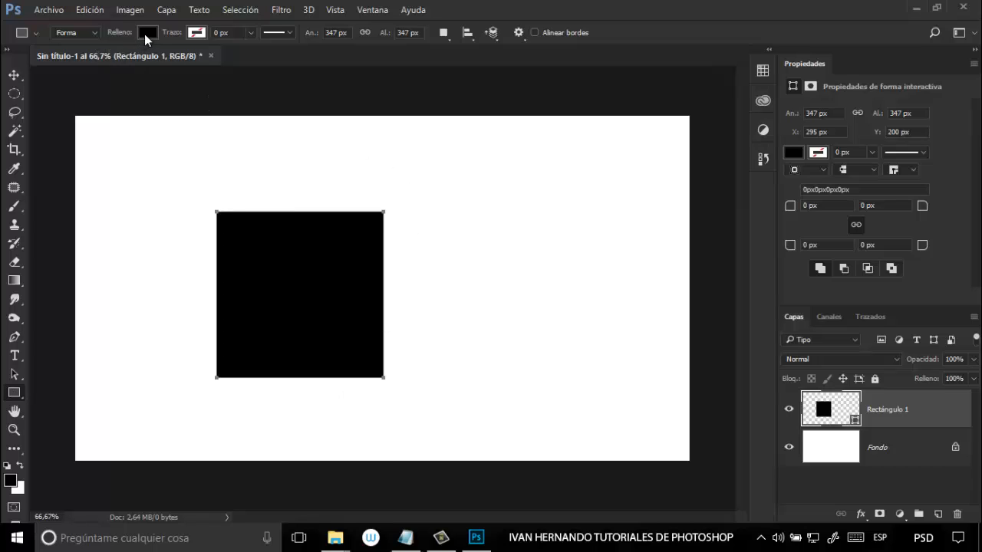
# - Move the black square to the canvas's right half, at about X 779 px, Y 186 px, and return to the Rectangle tool
pyautogui.click(14, 76)
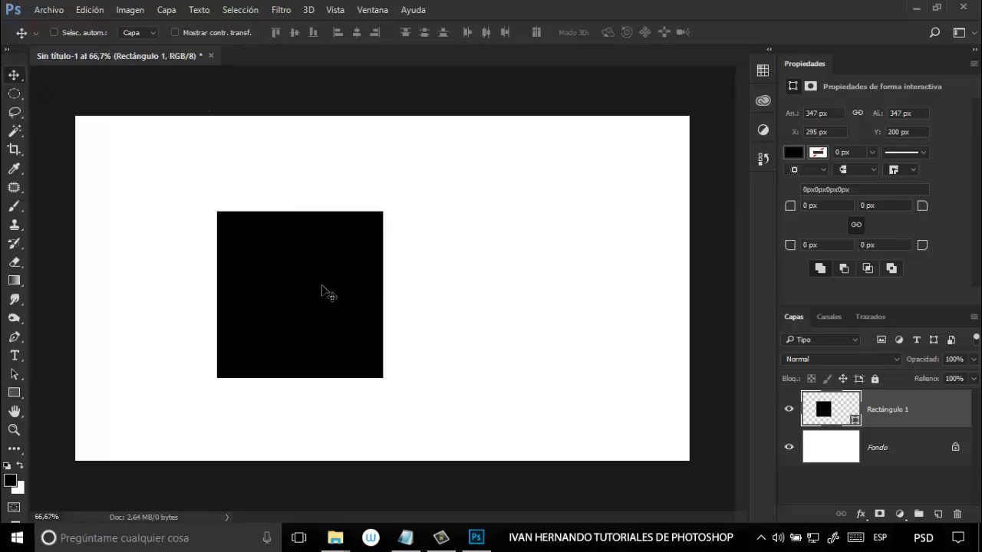
pyautogui.moveTo(319, 290); pyautogui.dragTo(543, 281)
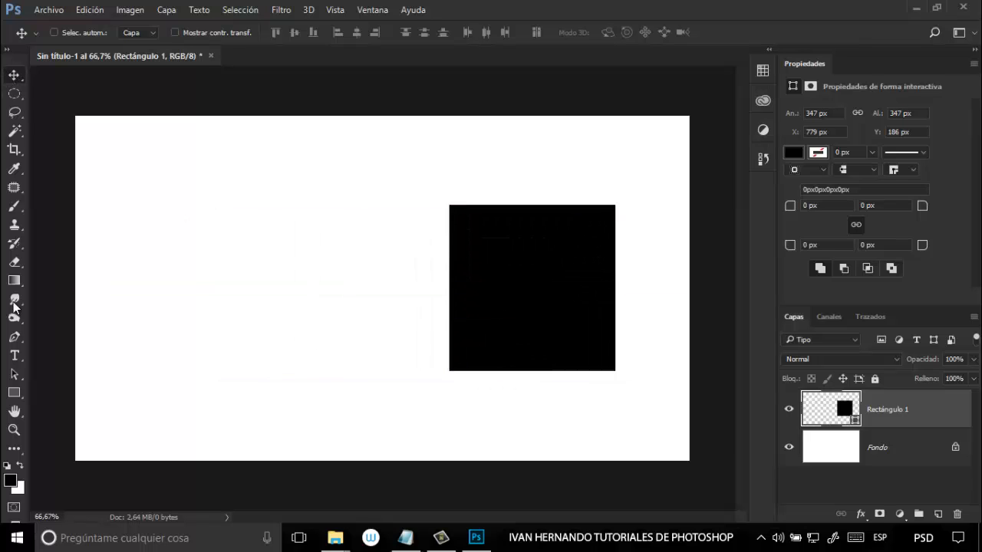
pyautogui.click(15, 394)
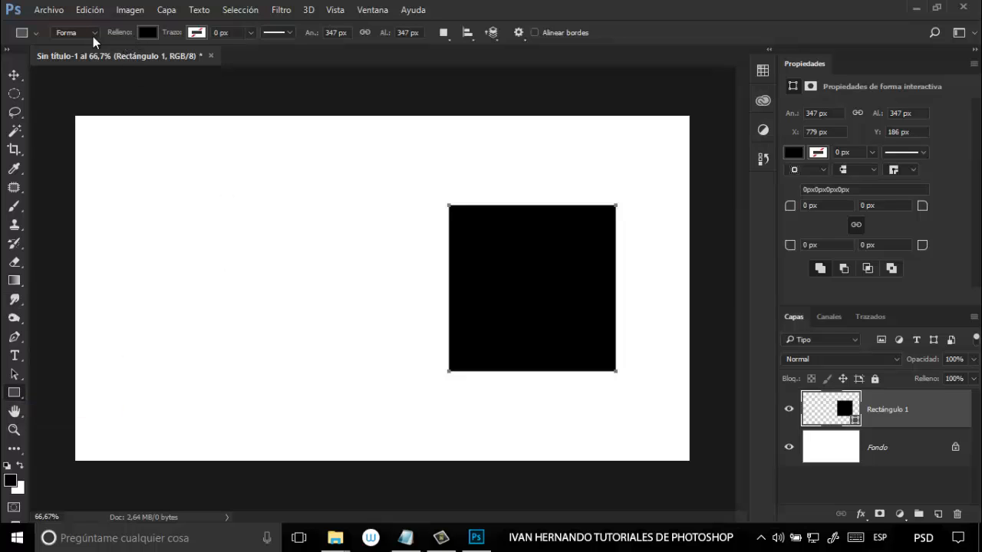
# - Try the square with no fill and with solid black, light green and other swatch colours, ending on violet
pyautogui.click(145, 32)
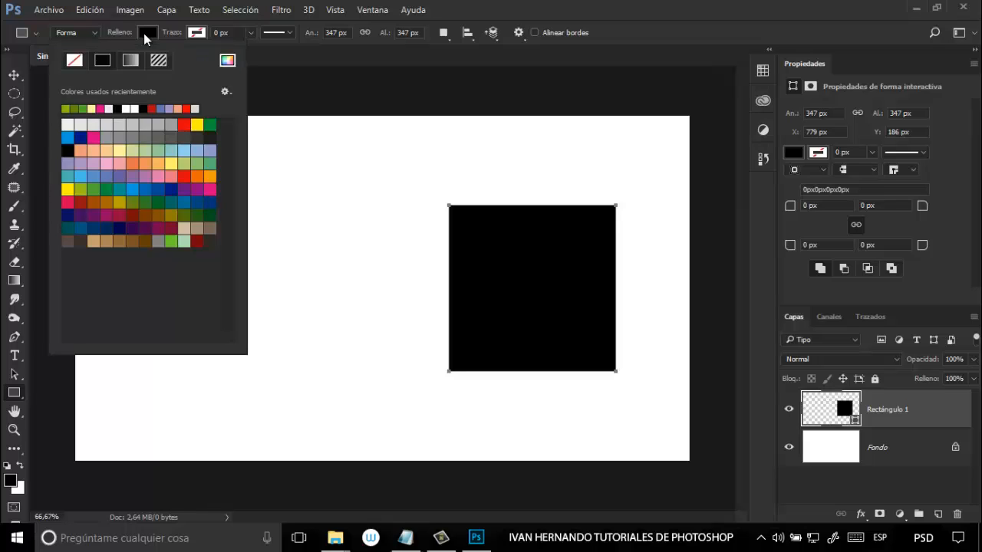
pyautogui.click(74, 62)
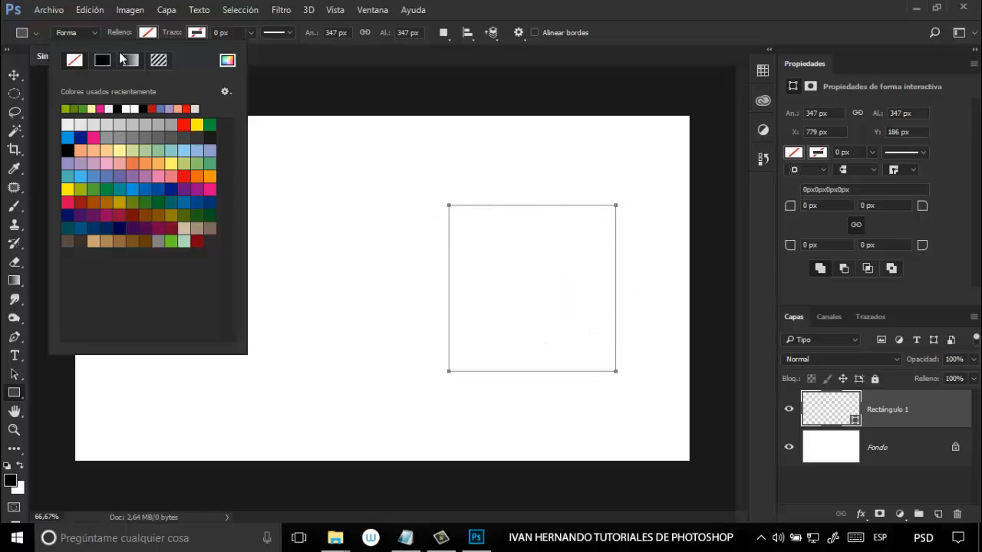
pyautogui.click(103, 61)
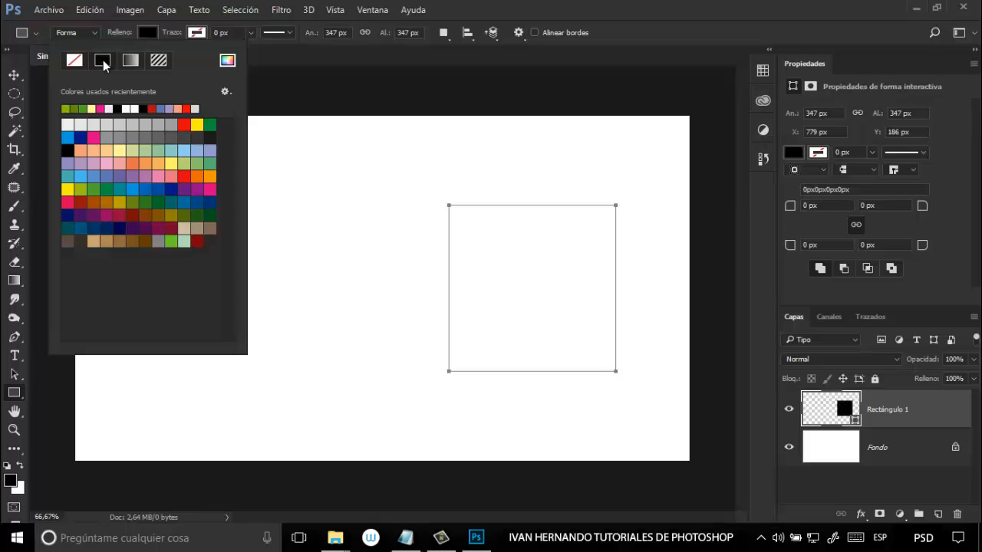
pyautogui.click(151, 147)
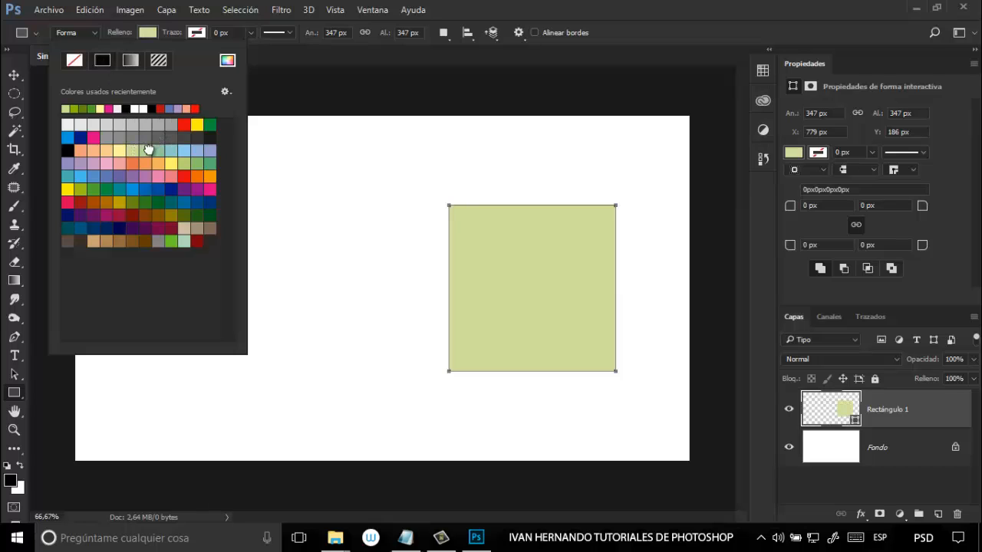
pyautogui.click(148, 162)
pyautogui.click(123, 177)
pyautogui.click(119, 177)
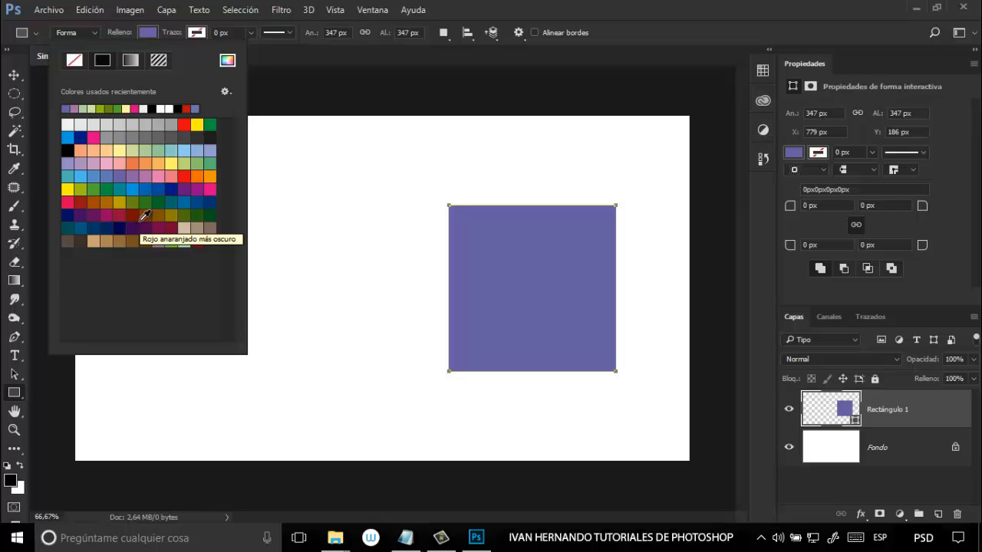
# - Give the square a custom bright green fill, #17d40e, using the colour picker
pyautogui.click(227, 63)
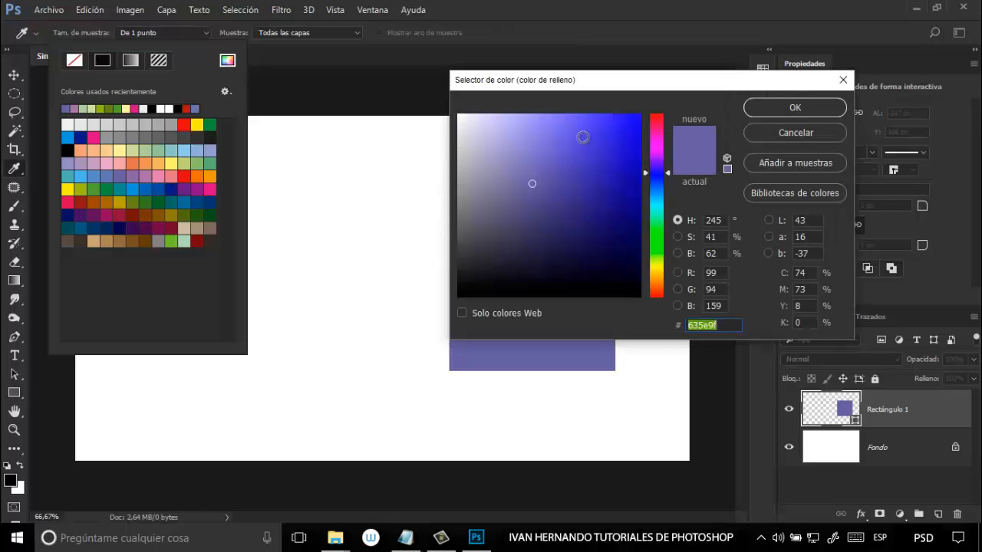
pyautogui.click(619, 249)
pyautogui.click(611, 215)
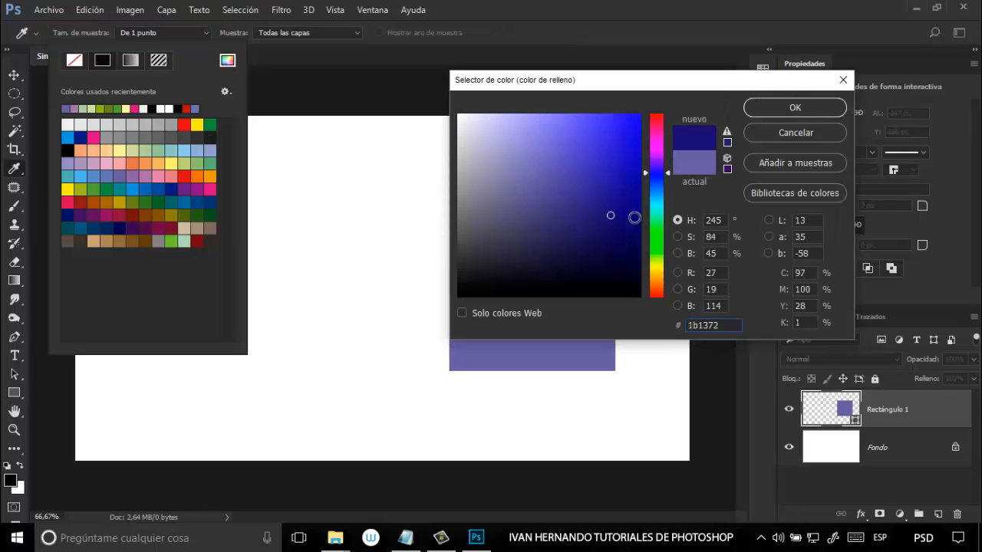
pyautogui.click(660, 238)
pyautogui.moveTo(626, 178); pyautogui.dragTo(629, 145)
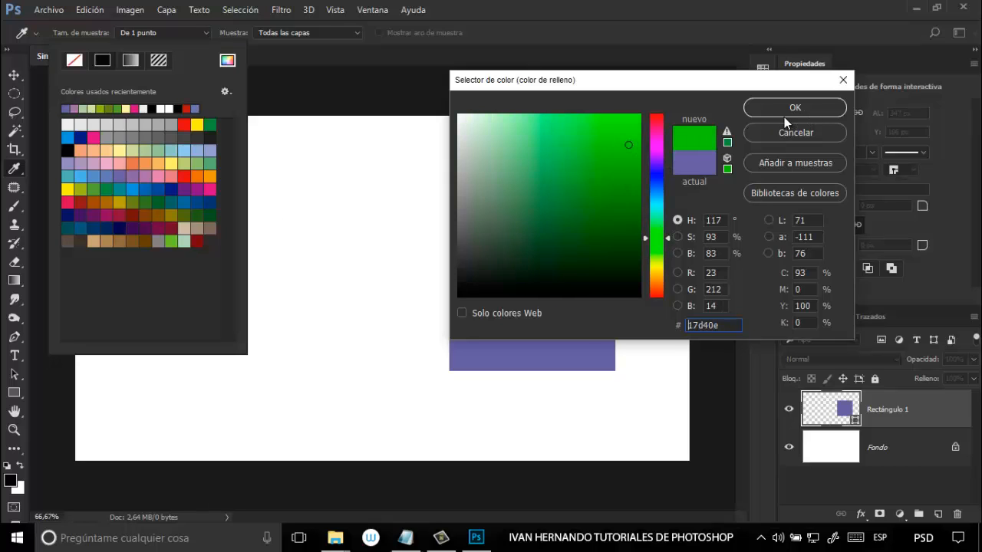
pyautogui.click(784, 115)
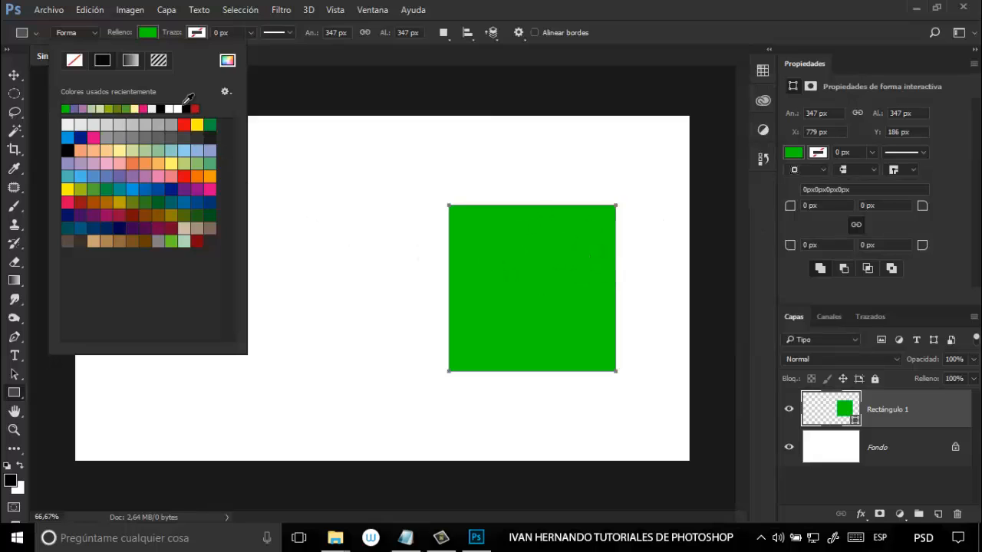
# - Try several gradient presets as the square's fill, ending on Rojo-naranja, azul-verde
pyautogui.click(130, 61)
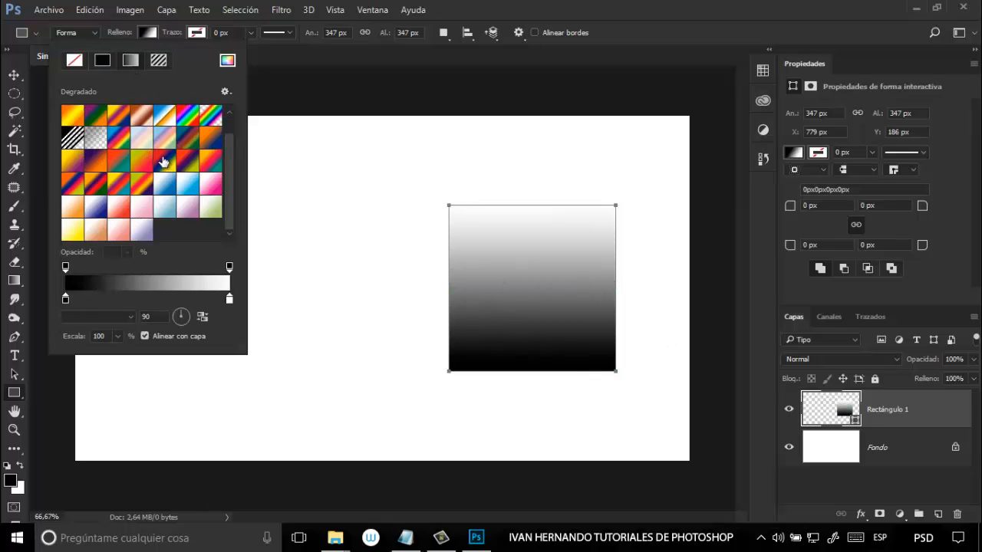
pyautogui.moveTo(231, 189); pyautogui.dragTo(229, 145)
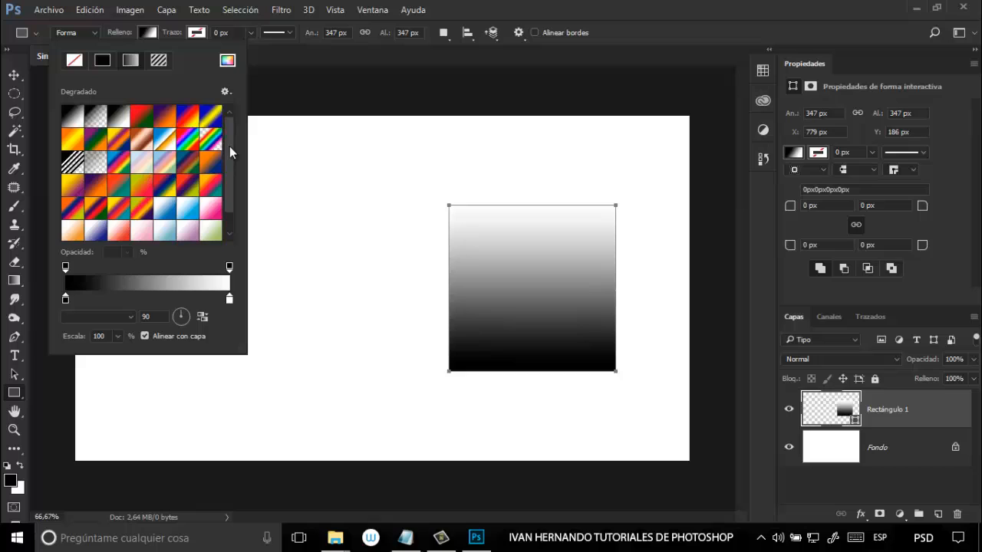
pyautogui.click(142, 116)
pyautogui.click(162, 182)
pyautogui.click(145, 188)
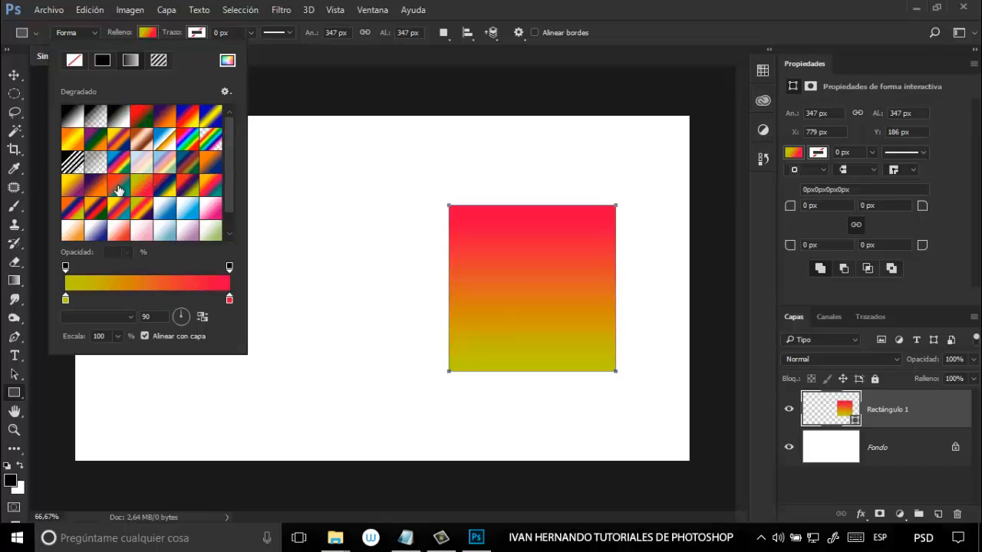
pyautogui.click(119, 191)
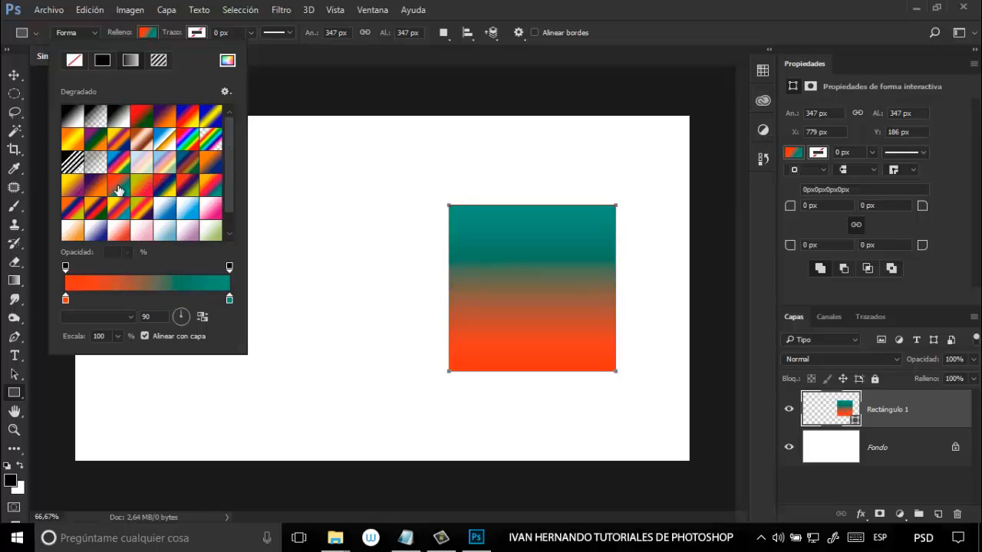
# - Examine the settings in the Gradient Editor for the fill's gradient and close it without changes
pyautogui.click(142, 283)
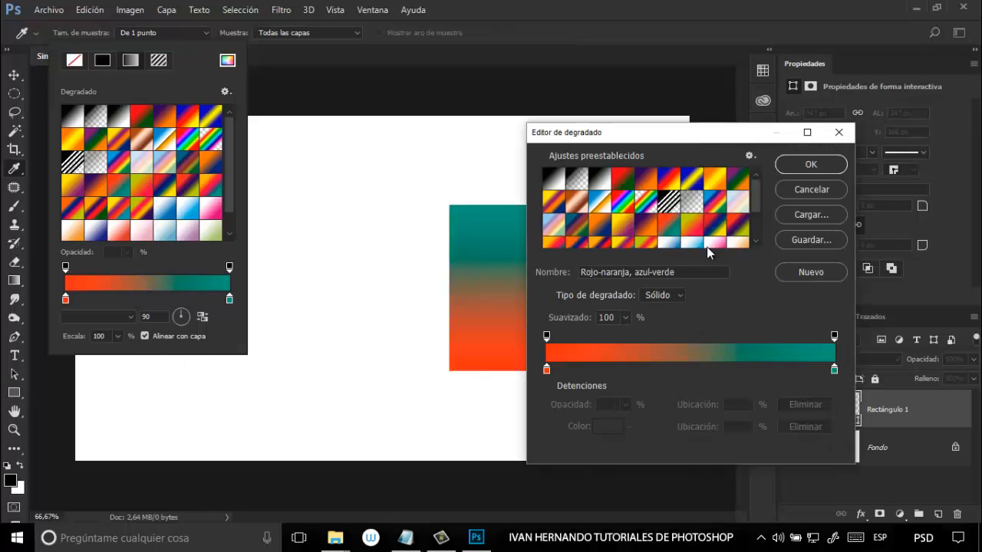
pyautogui.moveTo(673, 138); pyautogui.dragTo(518, 111)
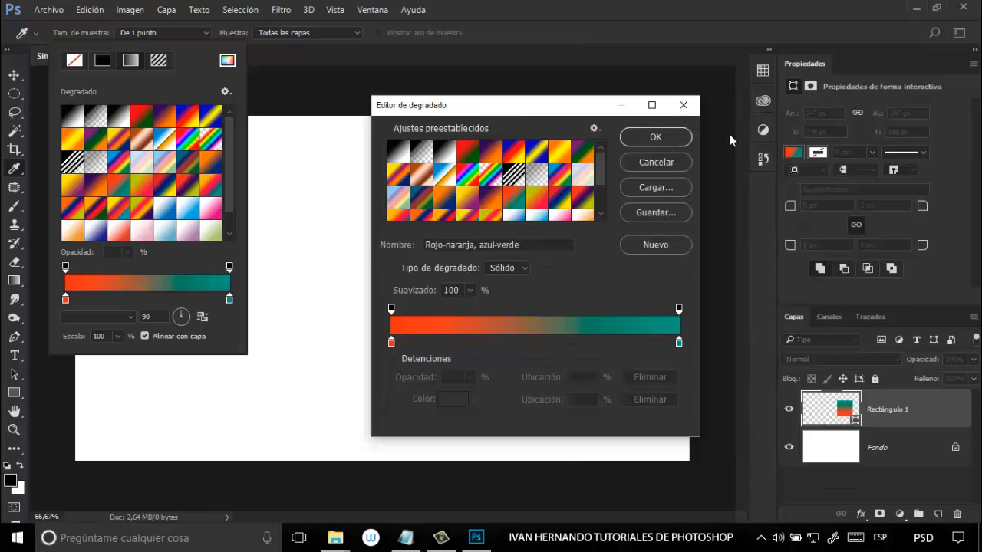
pyautogui.click(684, 105)
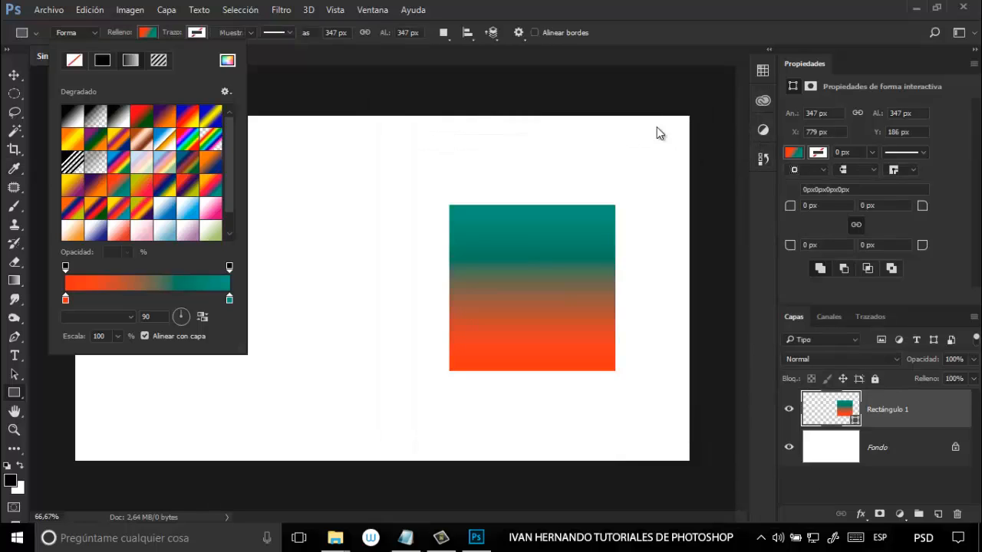
# - Switch the square's fill to a pattern and try several presets, ending on a light grey streaked texture
pyautogui.click(158, 60)
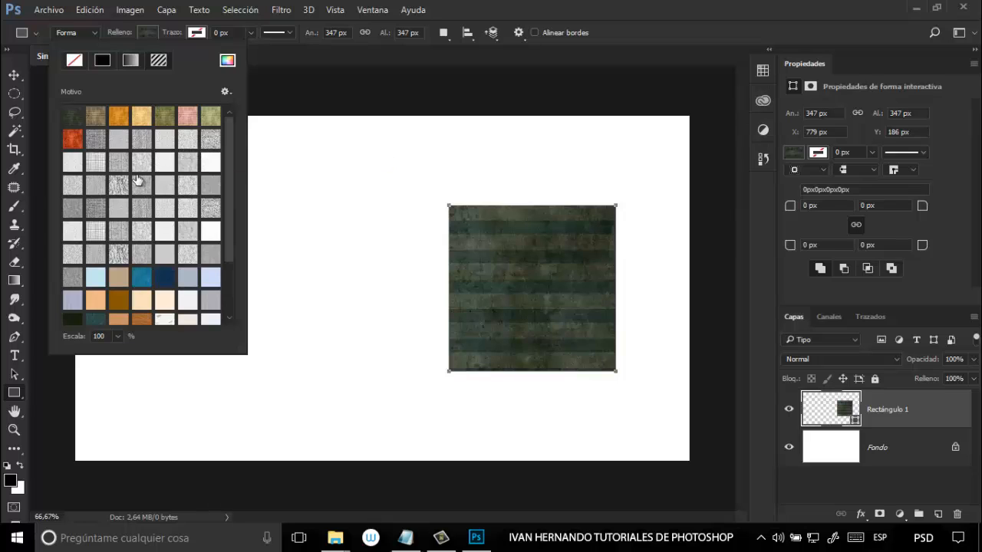
pyautogui.click(141, 207)
pyautogui.click(118, 208)
pyautogui.click(117, 163)
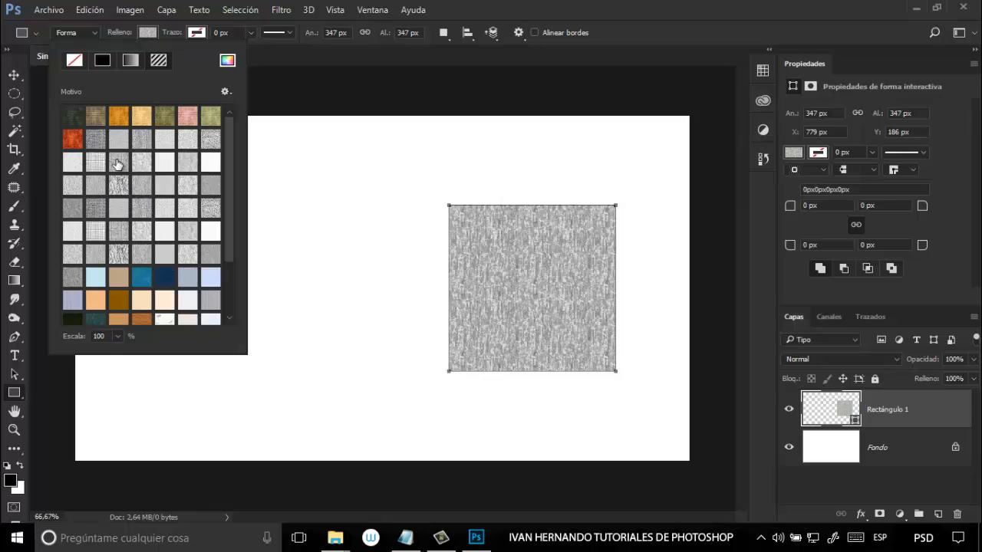
# - Try a dark crosshatched pattern as the square's fill and settle on a fine grey woven texture
pyautogui.click(117, 161)
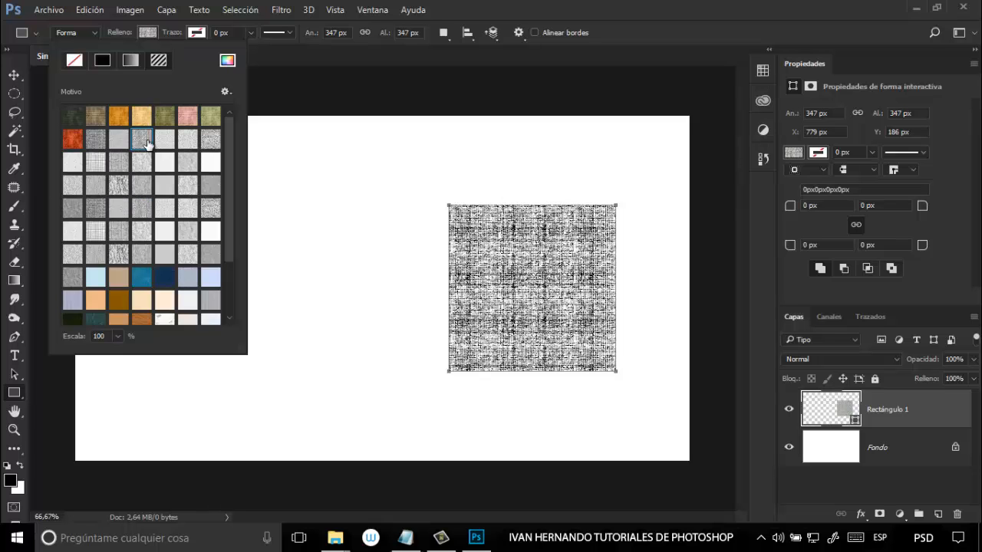
pyautogui.click(147, 144)
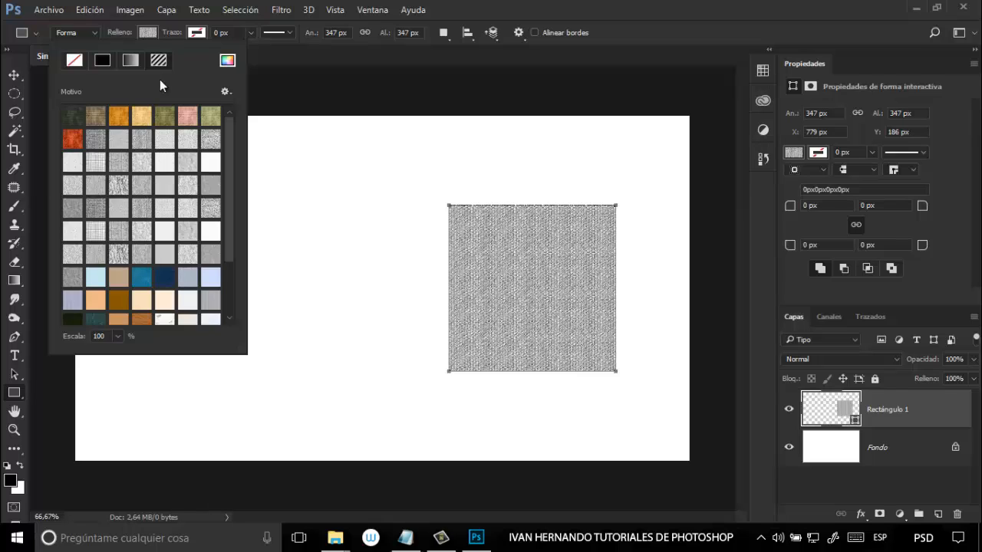
# - Compare the square's fill and stroke options and set the stroke width to 30 px
pyautogui.click(192, 33)
pyautogui.click(193, 32)
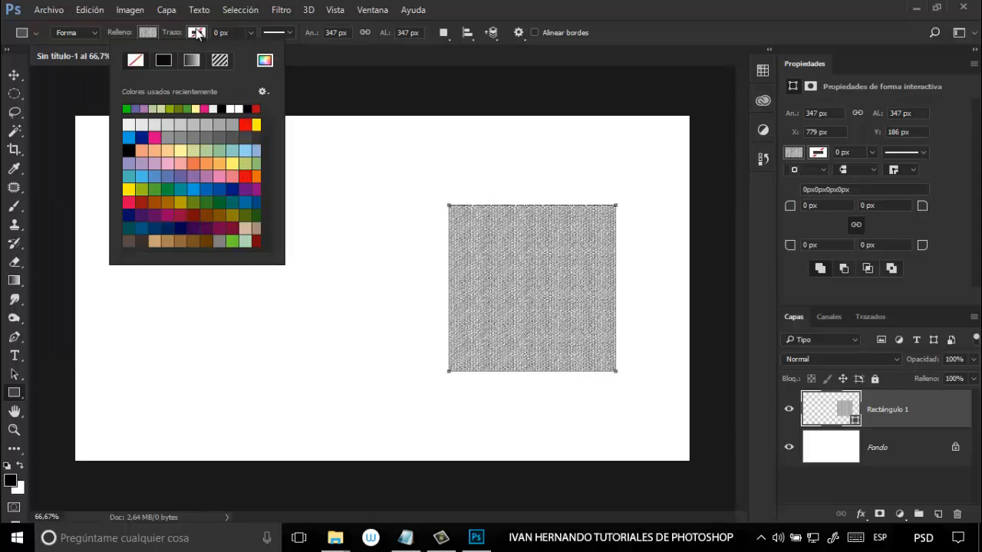
pyautogui.click(148, 33)
pyautogui.click(148, 34)
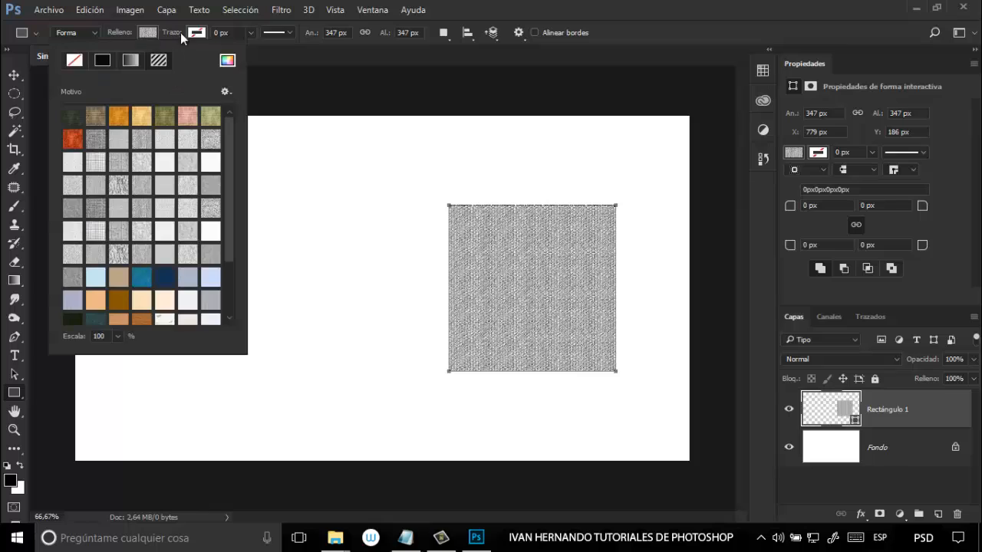
pyautogui.click(197, 32)
pyautogui.click(199, 31)
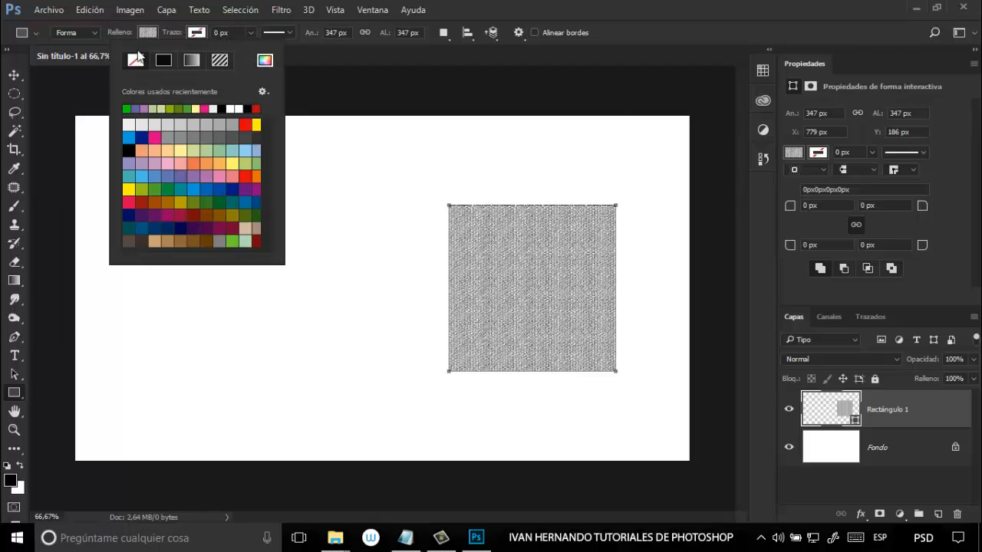
pyautogui.click(252, 33)
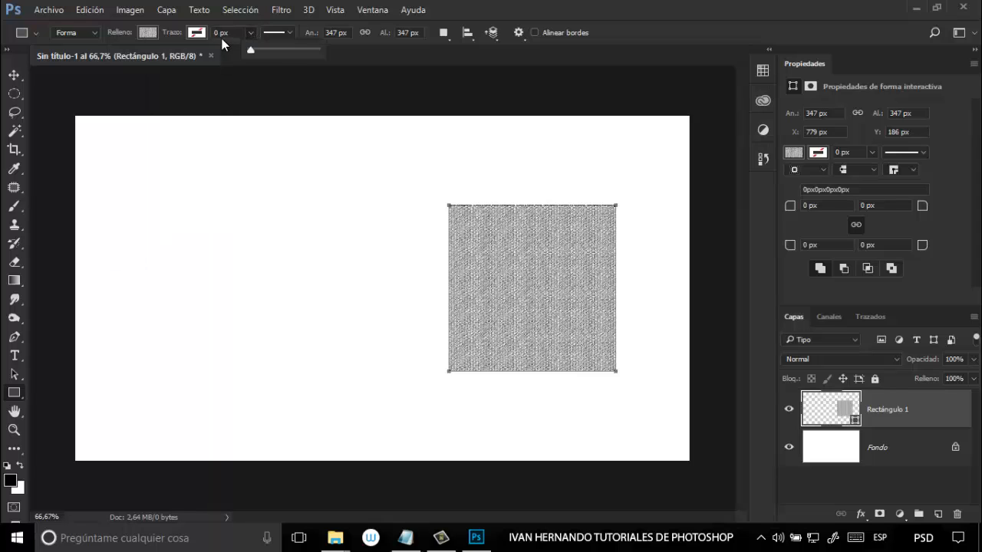
pyautogui.write('3')
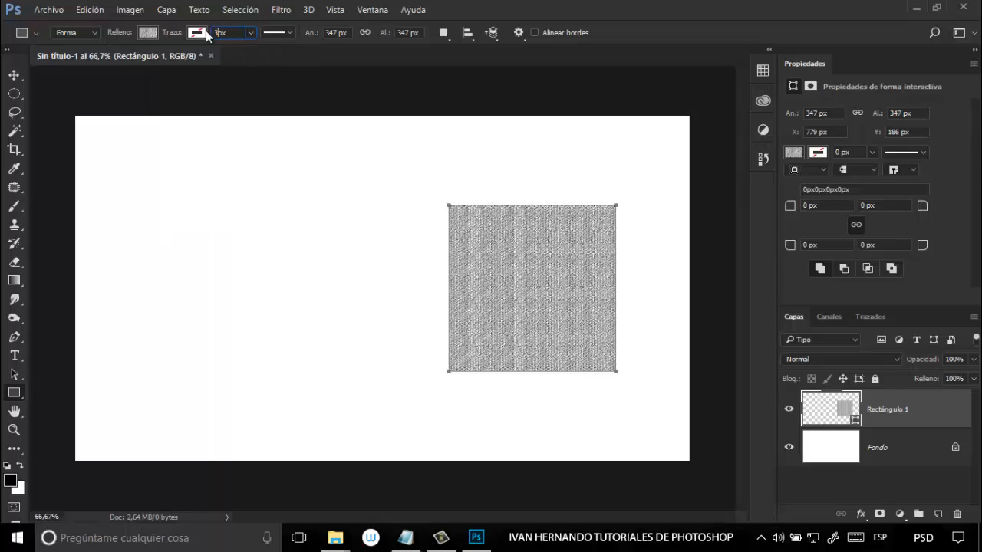
pyautogui.write('0')
pyautogui.press('Return')
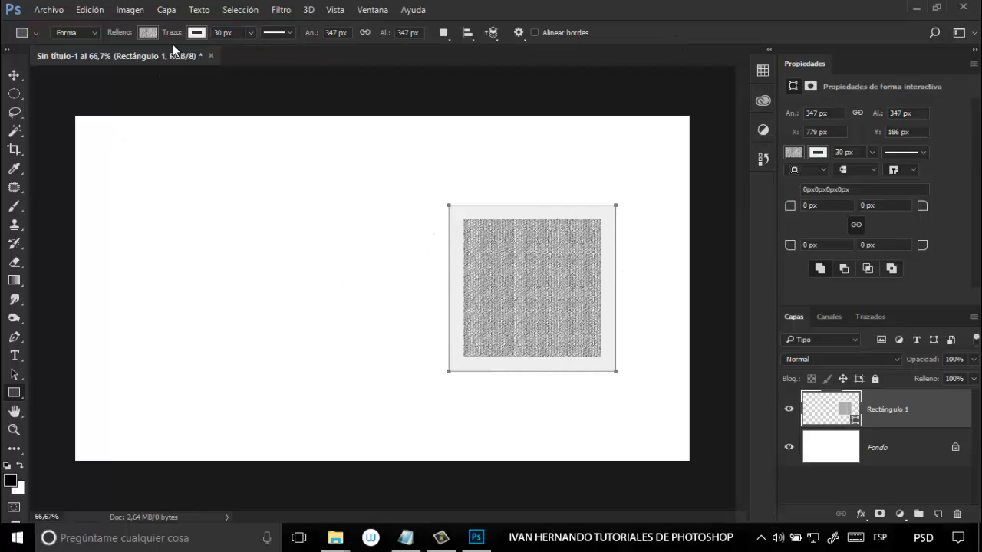
# - Try light greys and magenta as the square's stroke colour, remove the stroke, and restore its solid colour
pyautogui.click(196, 35)
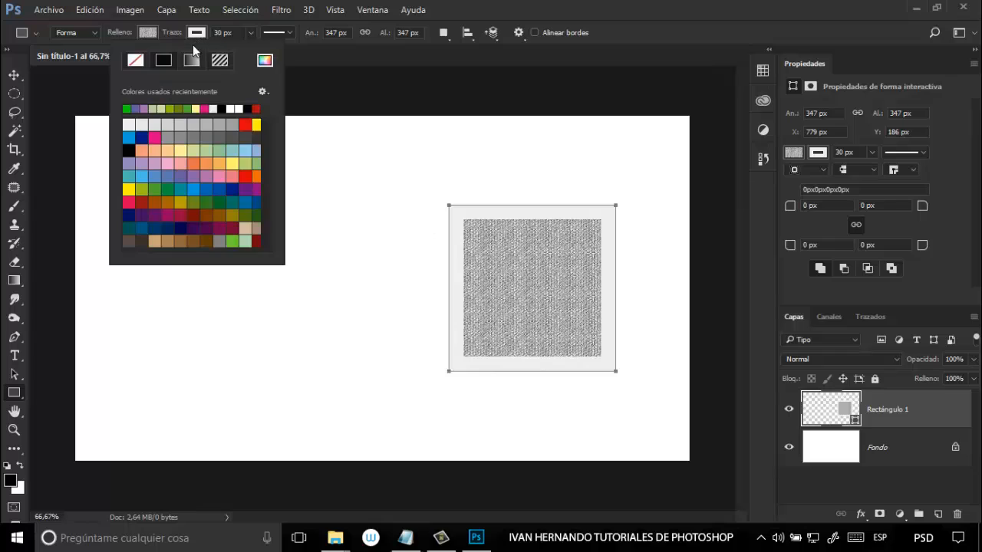
pyautogui.click(129, 125)
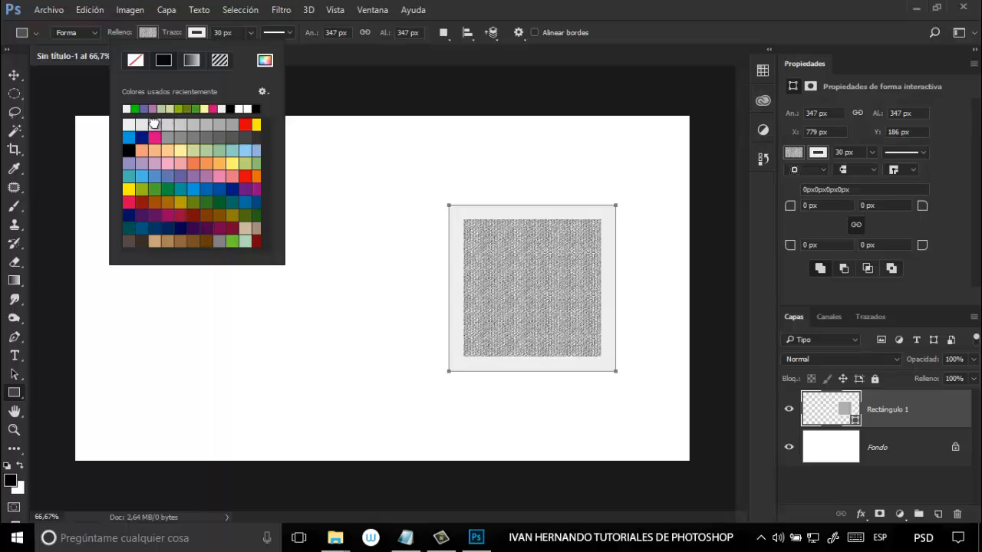
pyautogui.click(154, 124)
pyautogui.click(154, 138)
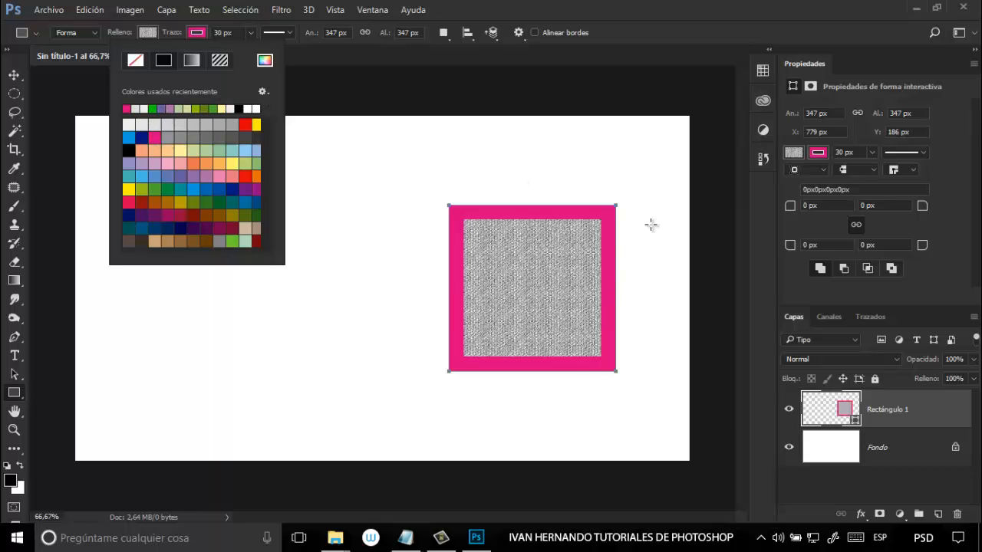
pyautogui.click(135, 64)
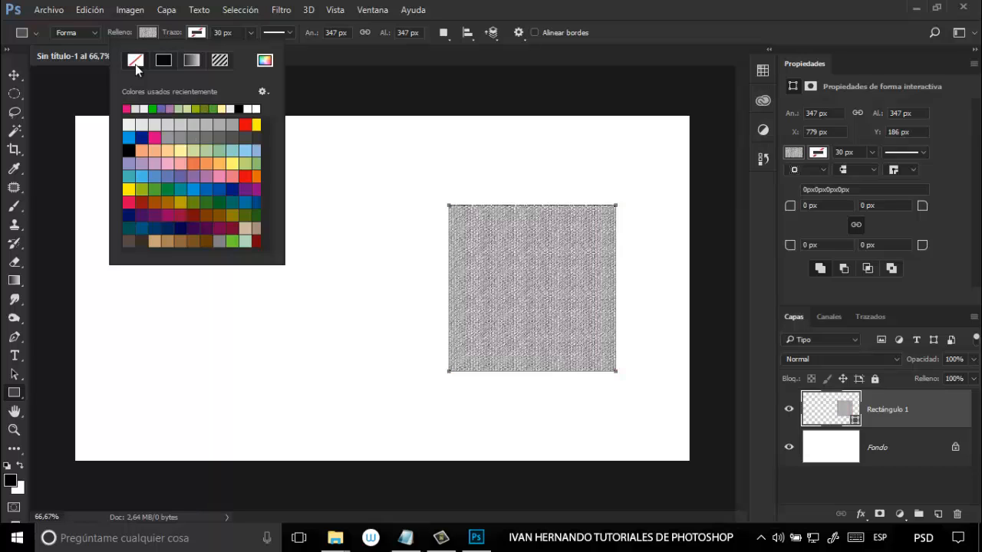
pyautogui.click(163, 61)
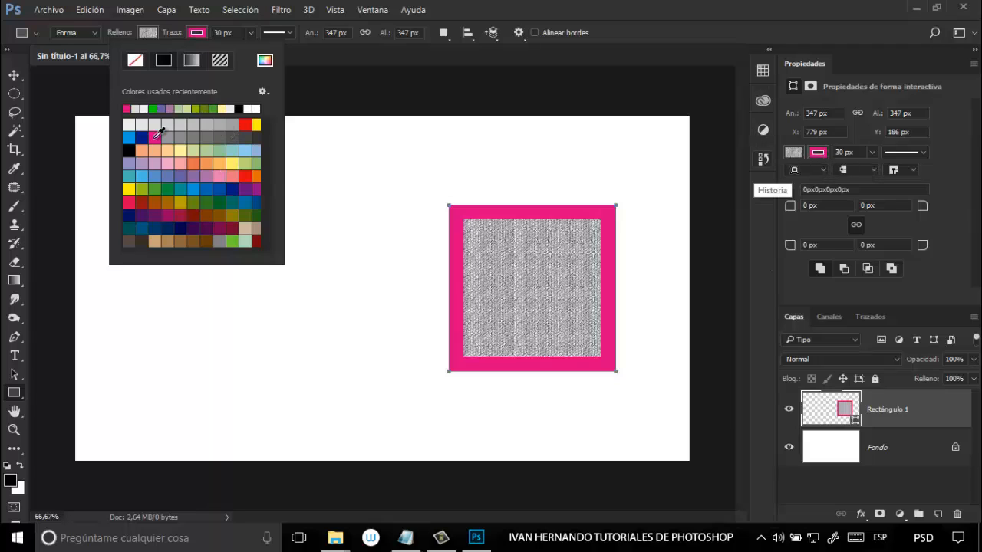
# - Change the square's stroke to blue, #009bdb, and accept it in the colour picker
pyautogui.click(193, 189)
pyautogui.click(264, 60)
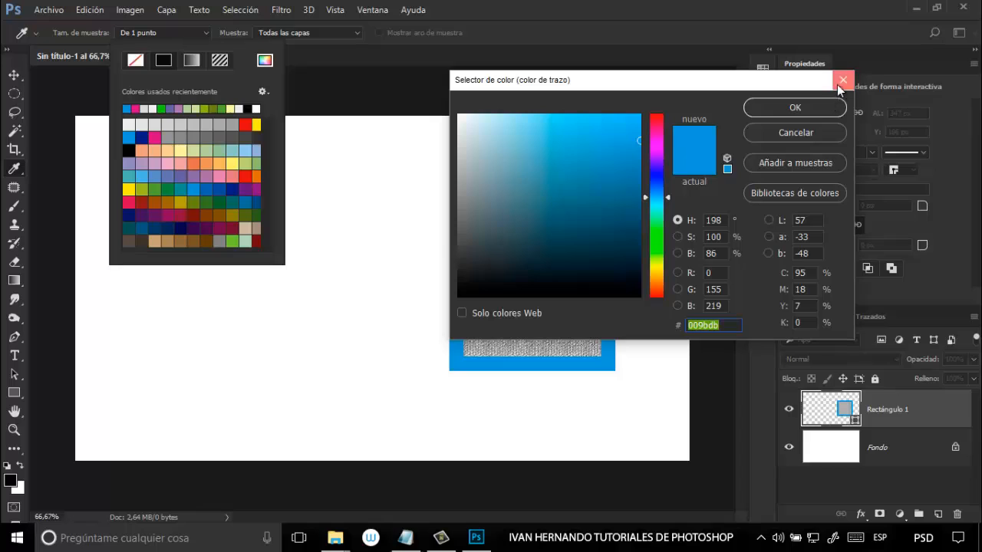
pyautogui.click(832, 107)
# - Switch the square's stroke to a gradient and try several presets, ending on the yellow, violet, orange and blue one
pyautogui.click(194, 57)
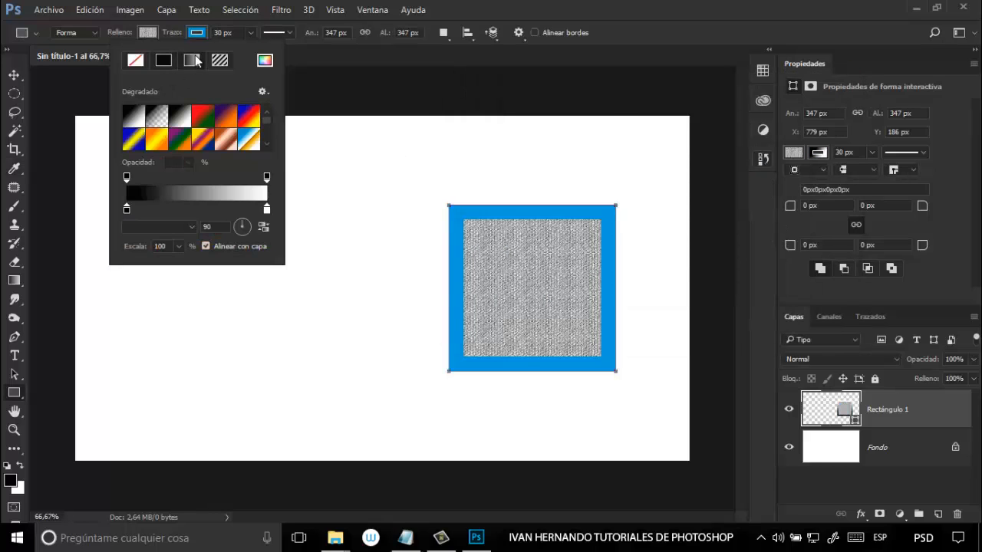
pyautogui.click(203, 116)
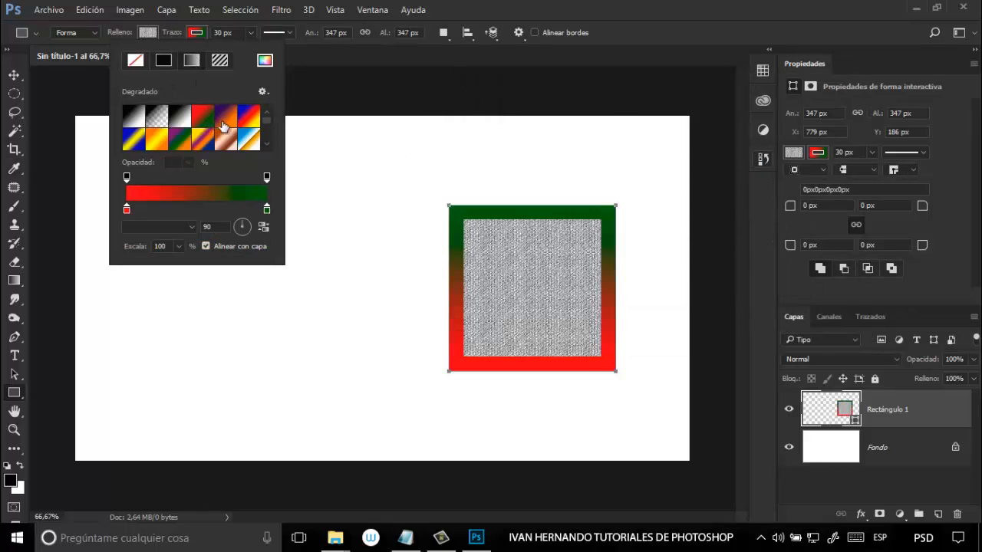
pyautogui.click(226, 117)
pyautogui.click(249, 117)
pyautogui.click(243, 145)
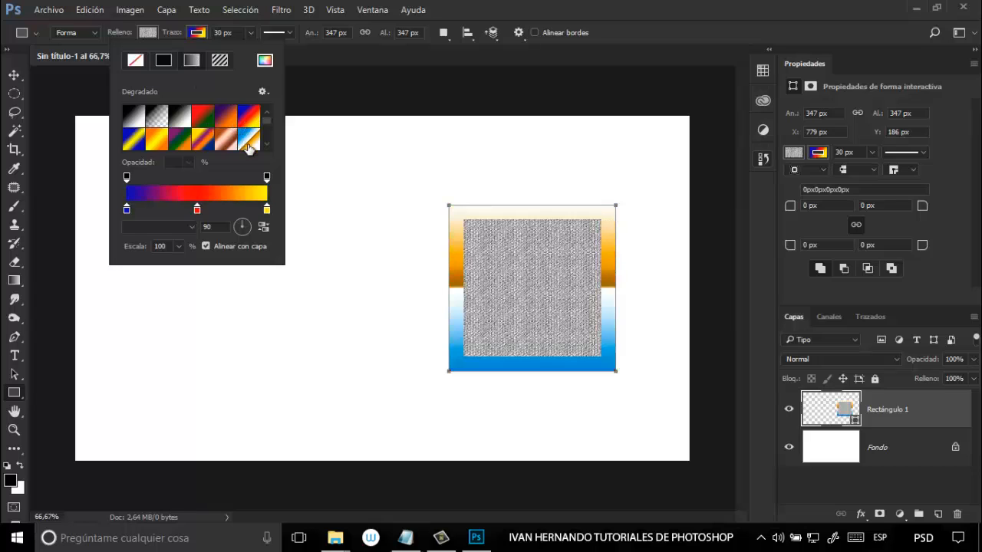
pyautogui.click(226, 141)
pyautogui.click(204, 145)
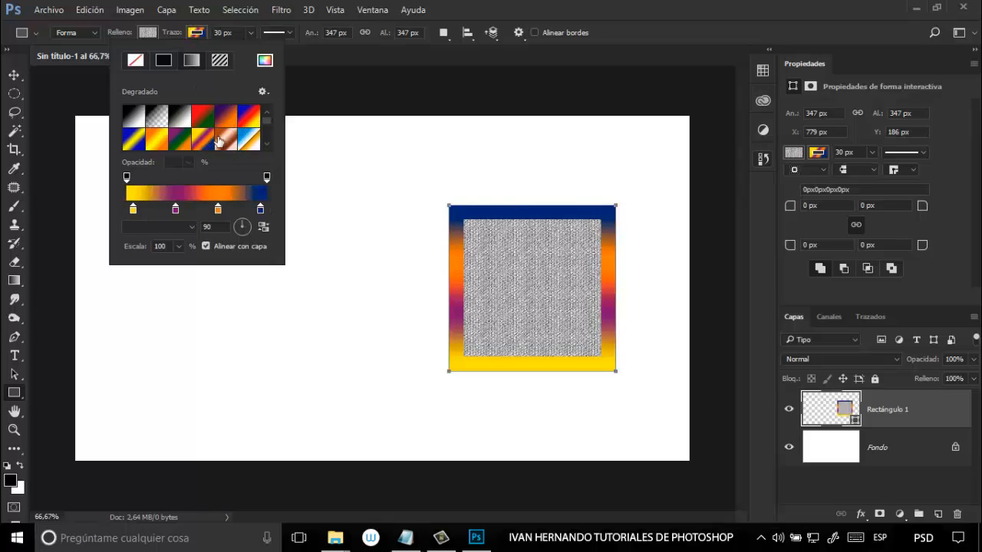
# - Switch the square's stroke to a pattern and try several presets, ending on a white and grey crosshatched texture
pyautogui.click(219, 64)
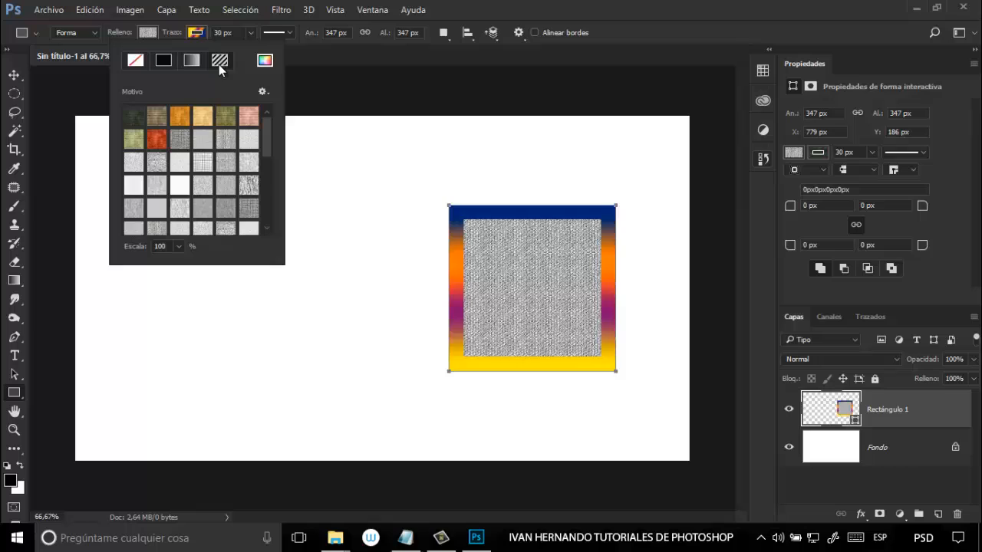
pyautogui.click(225, 118)
pyautogui.click(247, 122)
pyautogui.click(246, 137)
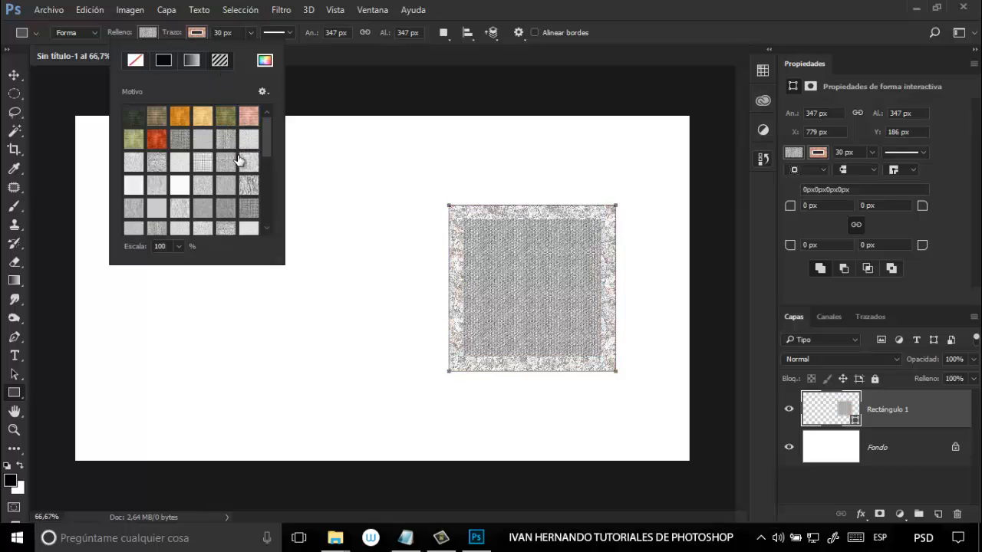
pyautogui.click(210, 161)
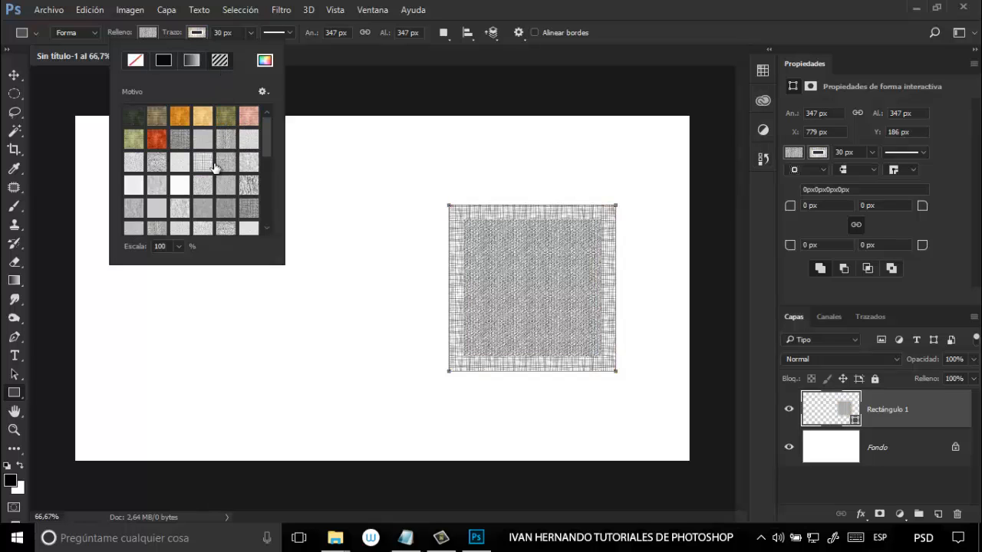
# - Give the square's stroke a solid black colour and close the colour options
pyautogui.click(164, 64)
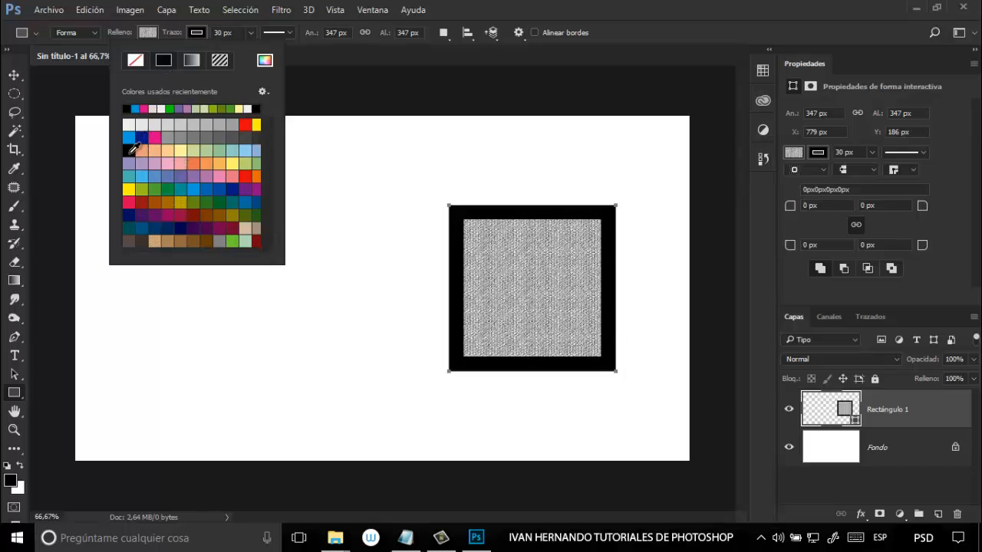
pyautogui.click(568, 6)
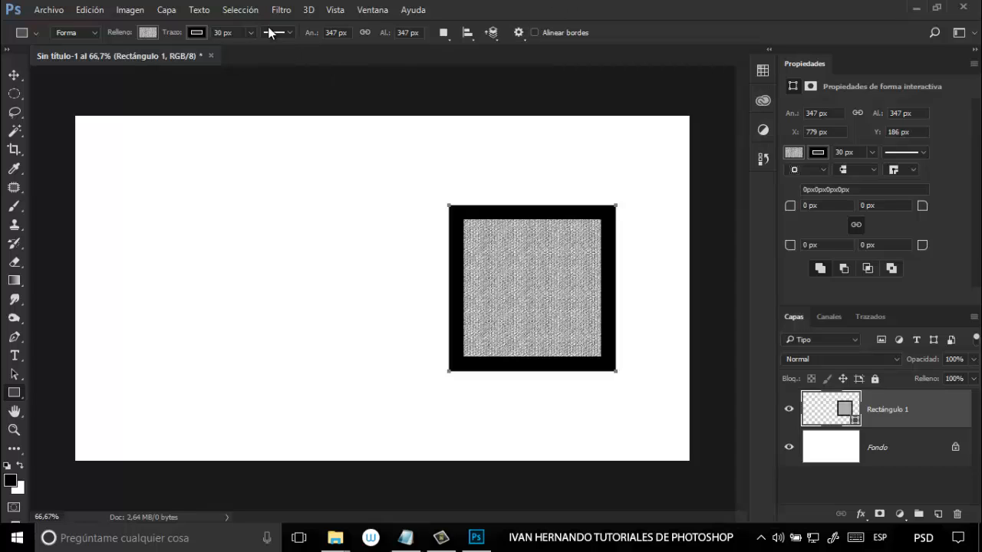
# - Try the dotted and dashed stroke styles, settle on dashed, and inspect its dash and gap settings without changing them
pyautogui.click(288, 32)
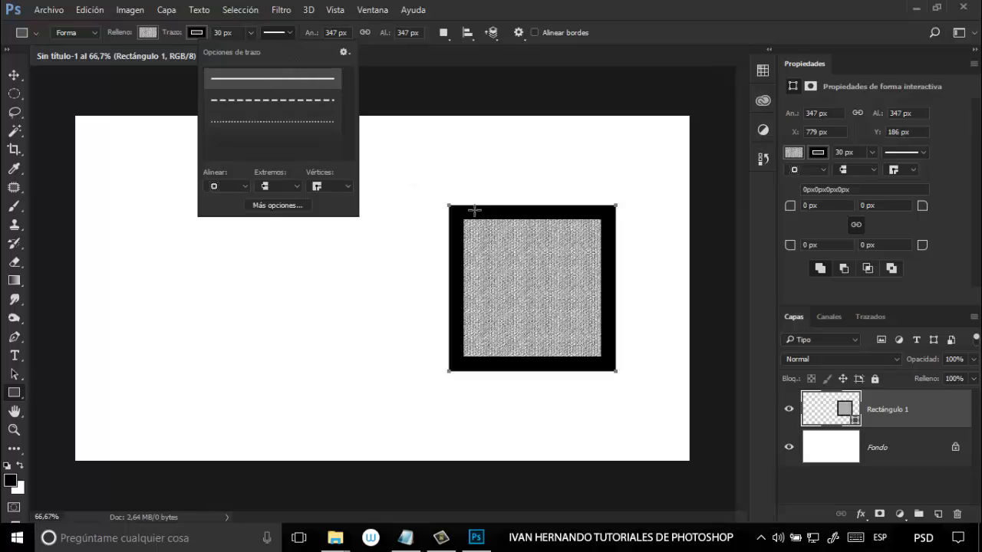
pyautogui.click(282, 106)
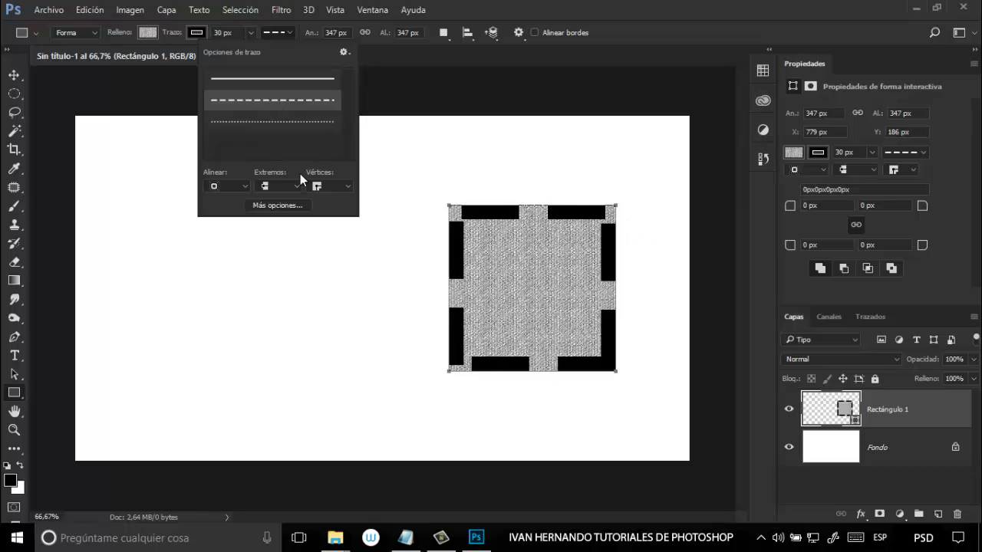
pyautogui.click(299, 125)
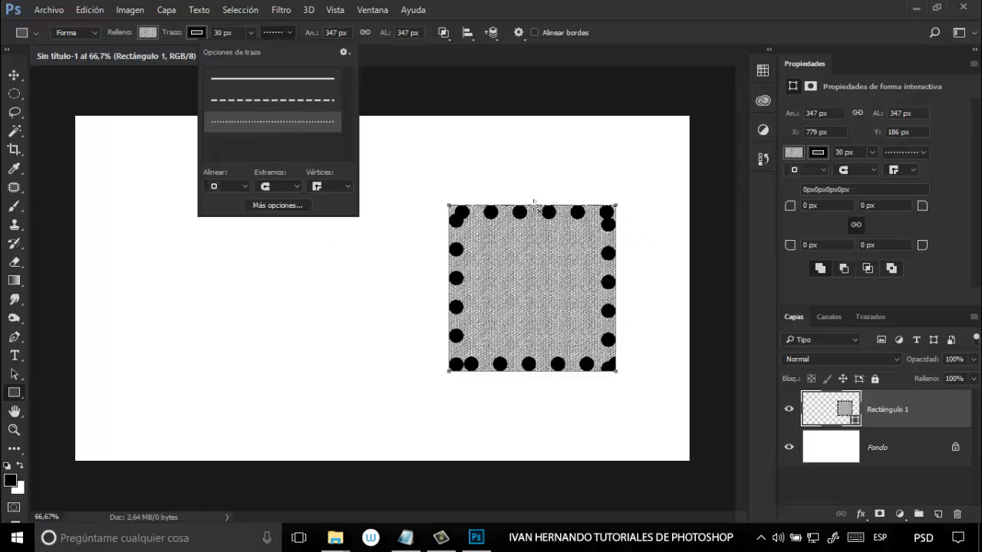
pyautogui.click(283, 106)
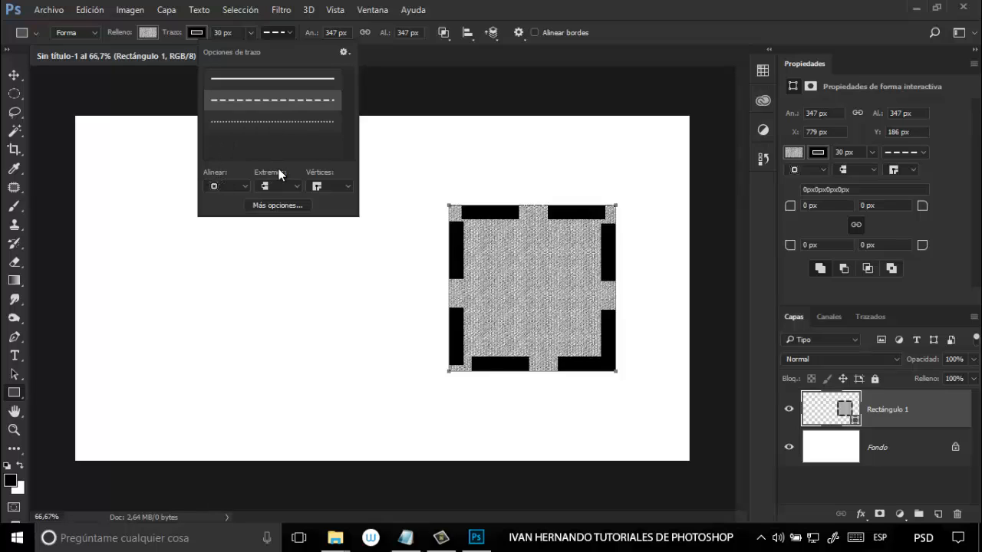
pyautogui.click(282, 207)
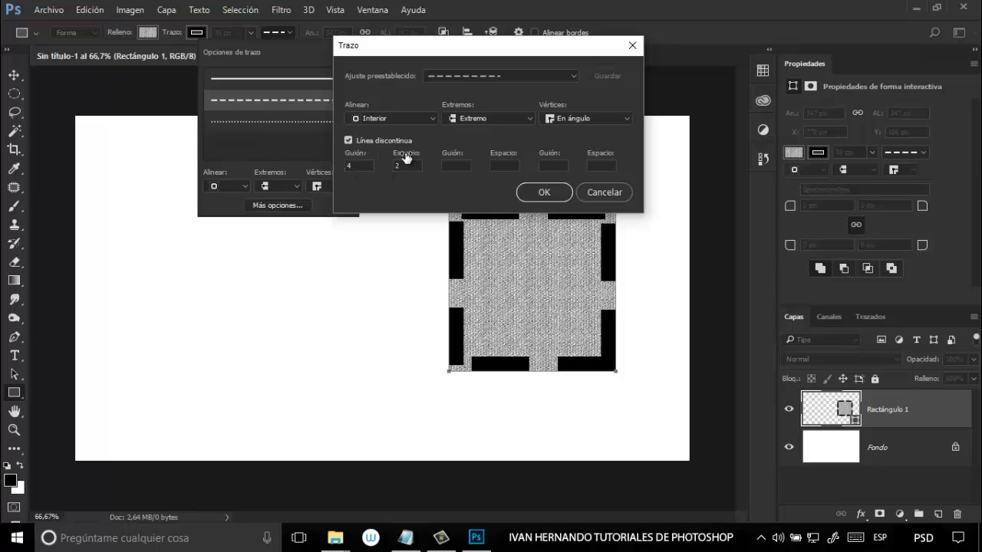
pyautogui.click(599, 191)
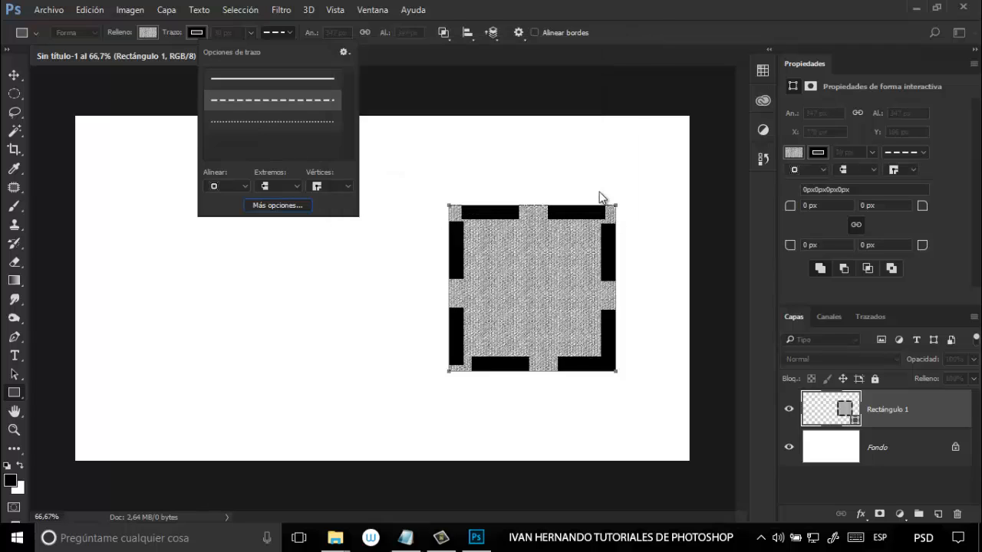
# - Try aligning the dashed stroke to the centre of the square's edge and settle on outside alignment
pyautogui.click(241, 186)
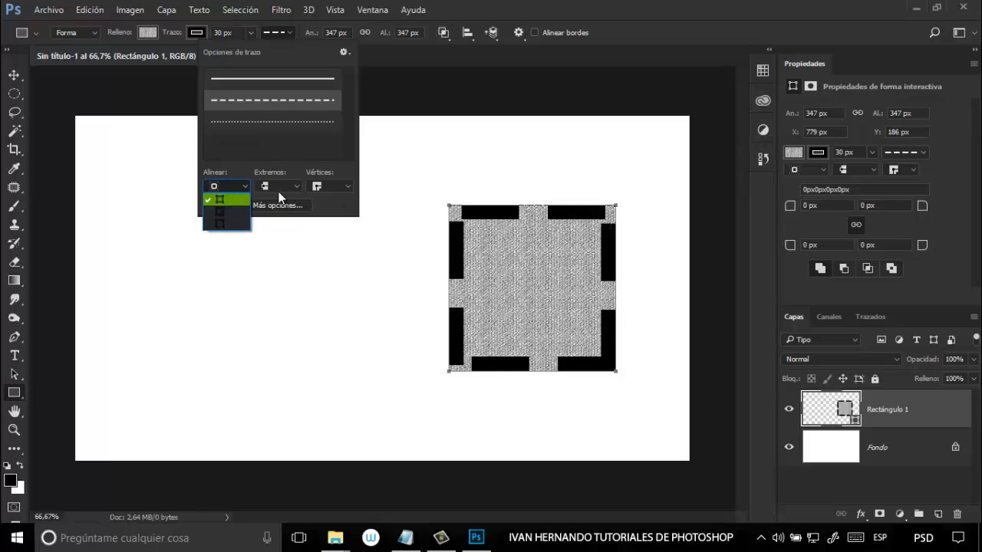
pyautogui.click(228, 210)
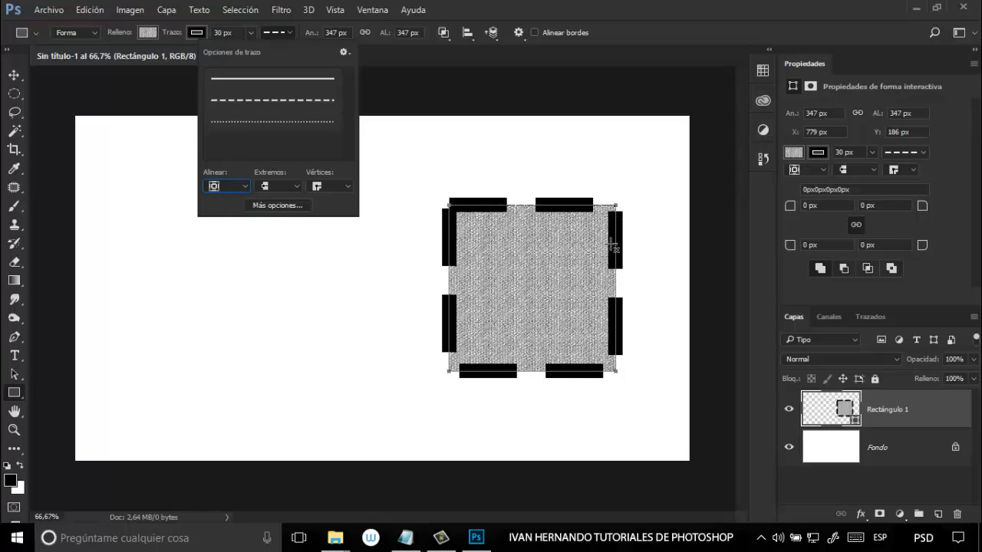
pyautogui.click(247, 184)
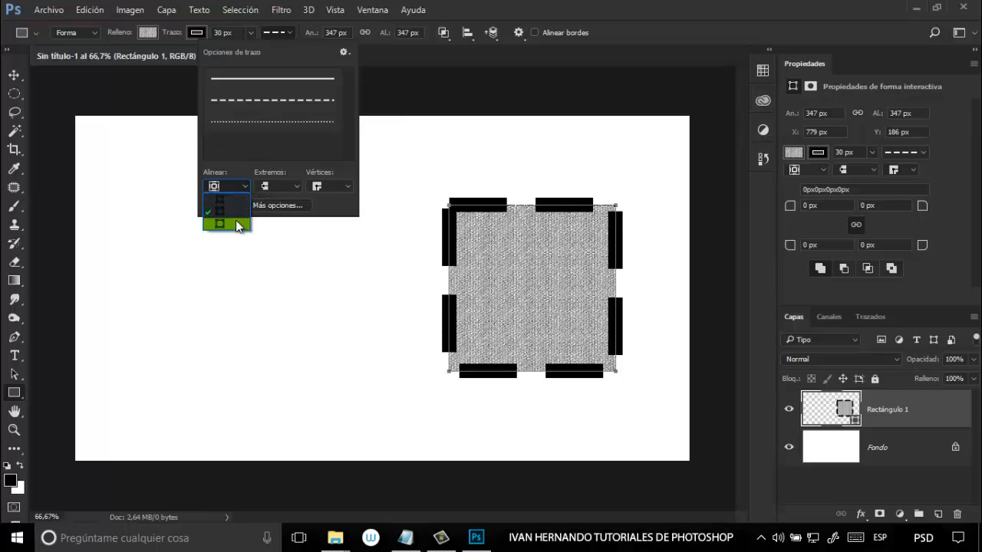
pyautogui.click(236, 222)
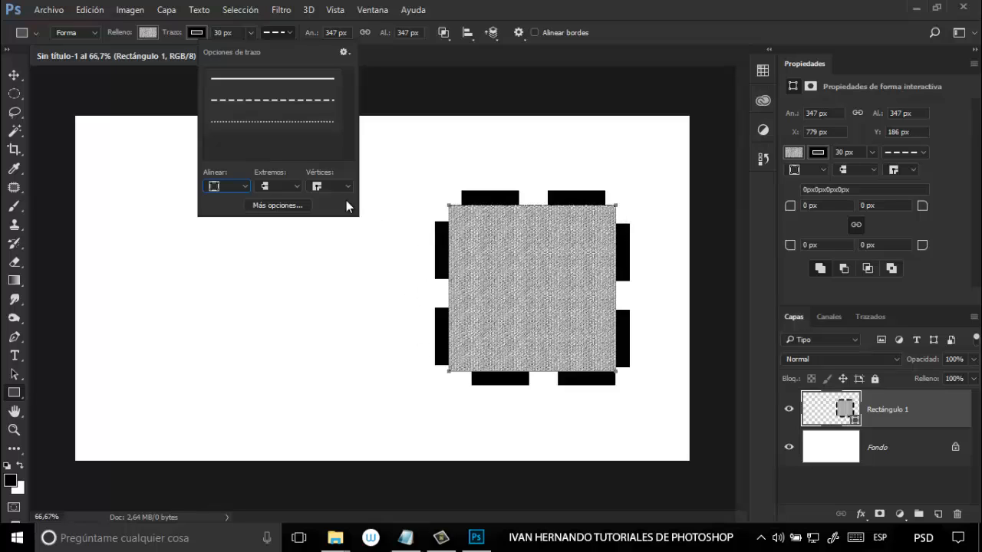
# - Look through the stroke's end cap and corner options, and align the dashed stroke to the inside of the square's edge
pyautogui.click(284, 186)
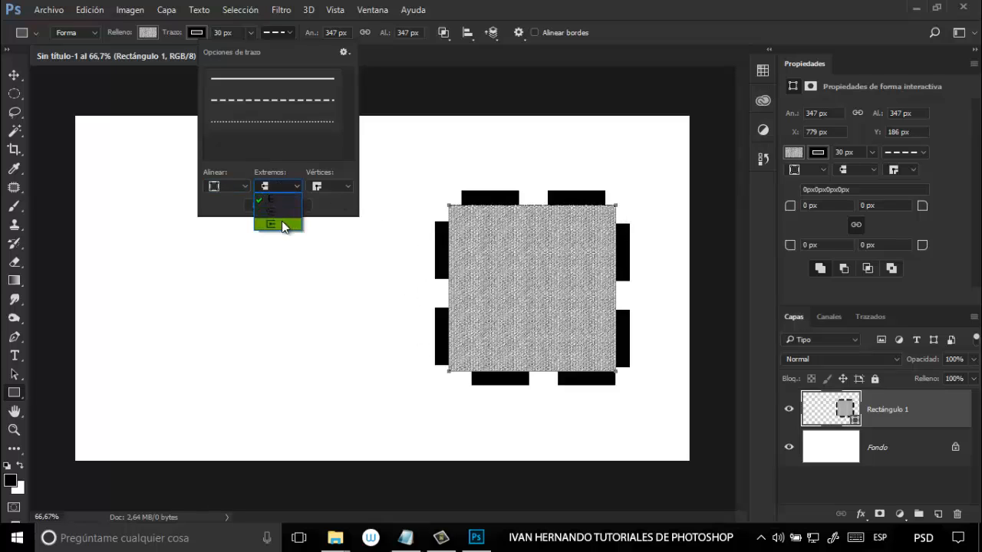
pyautogui.click(329, 188)
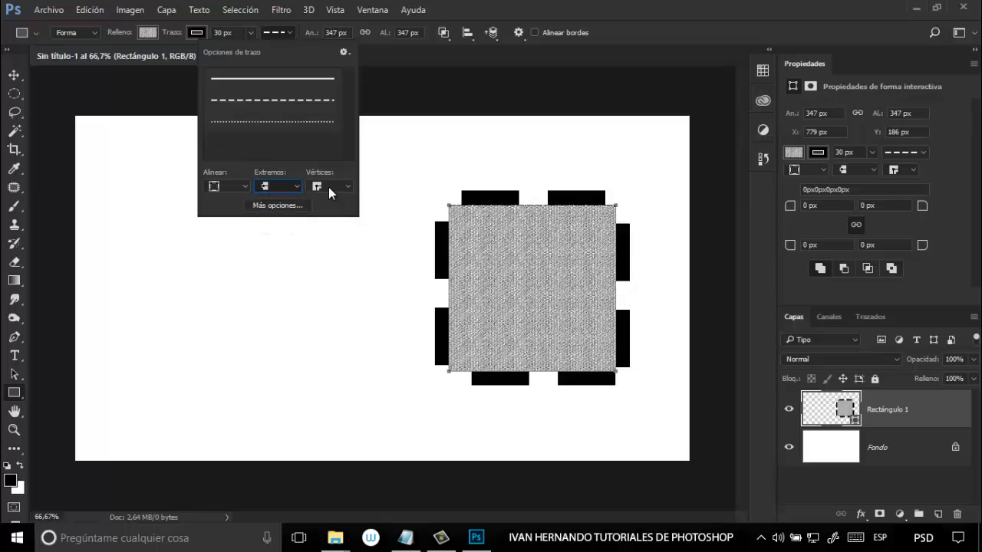
pyautogui.click(331, 186)
pyautogui.click(229, 184)
pyautogui.click(232, 185)
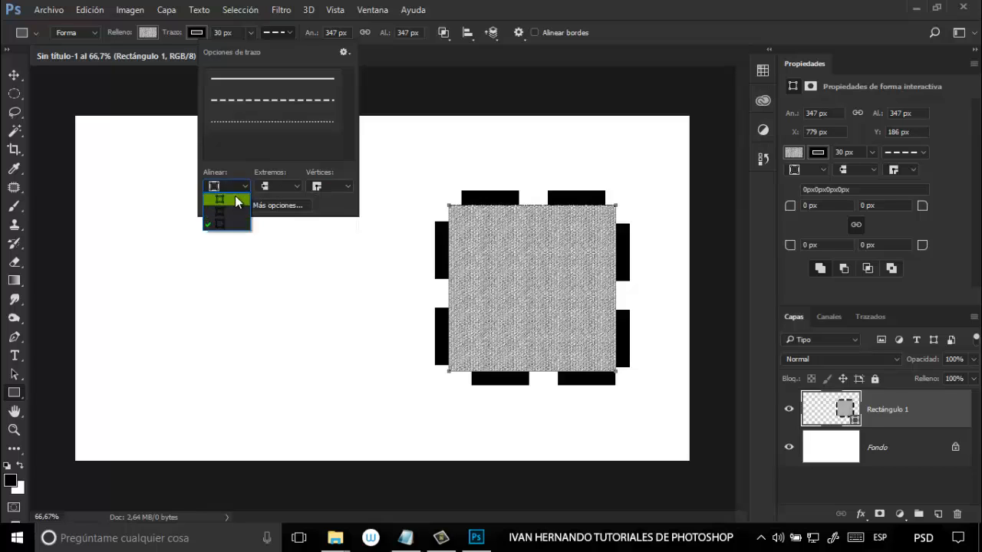
pyautogui.click(235, 198)
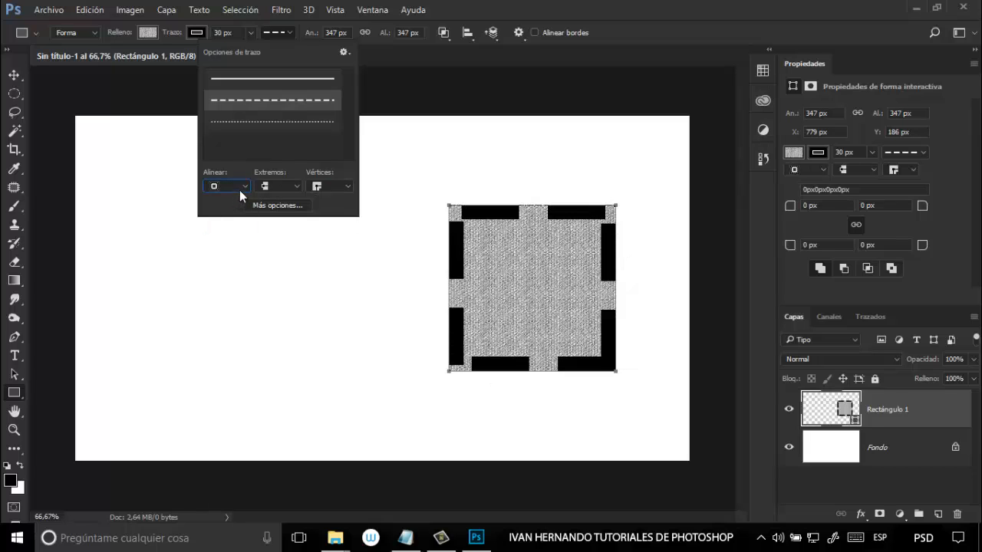
pyautogui.click(612, 42)
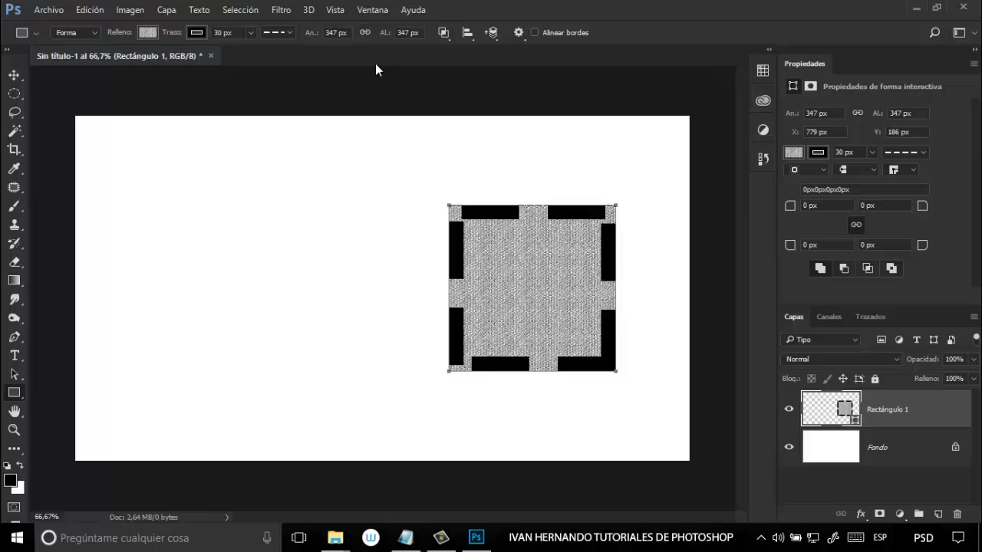
# - Resize the square to 400 px with linked width and height, and move it near the middle of the canvas
pyautogui.click(364, 33)
pyautogui.write('4')
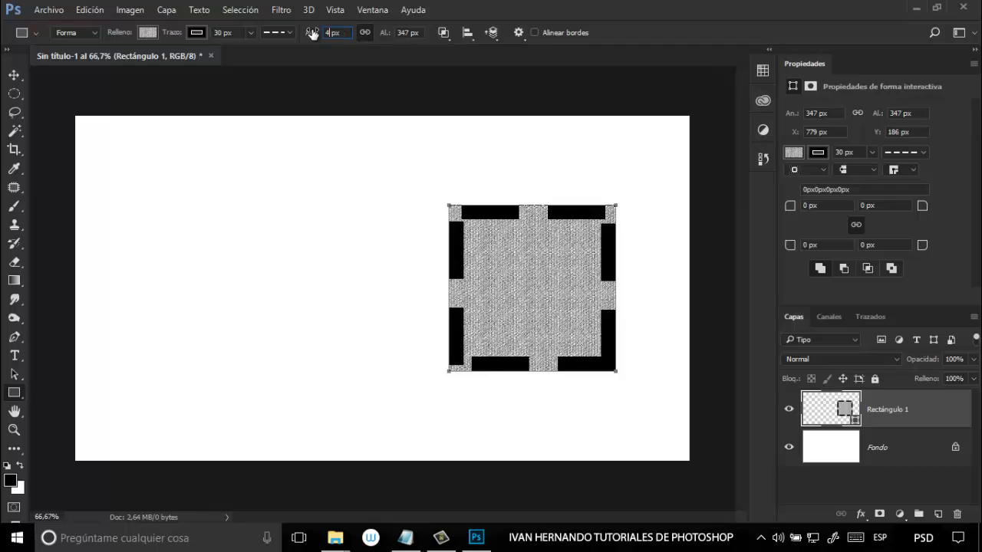
pyautogui.write('00')
pyautogui.press('Return')
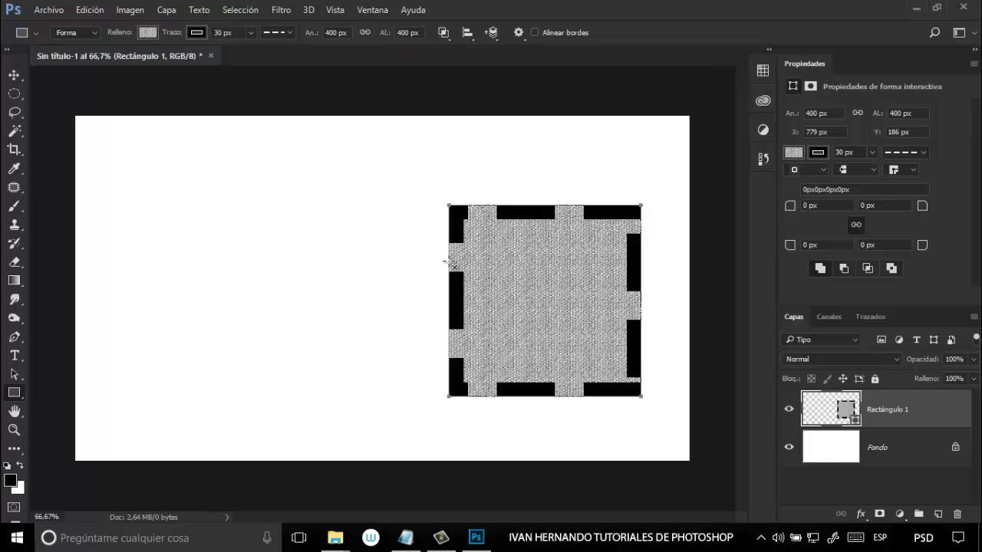
pyautogui.click(14, 75)
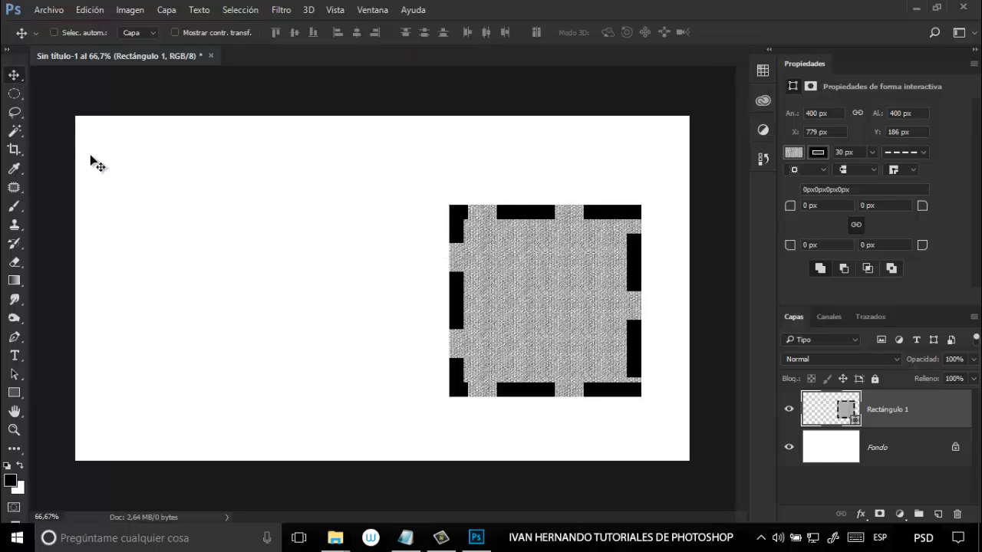
pyautogui.moveTo(547, 294); pyautogui.dragTo(427, 297)
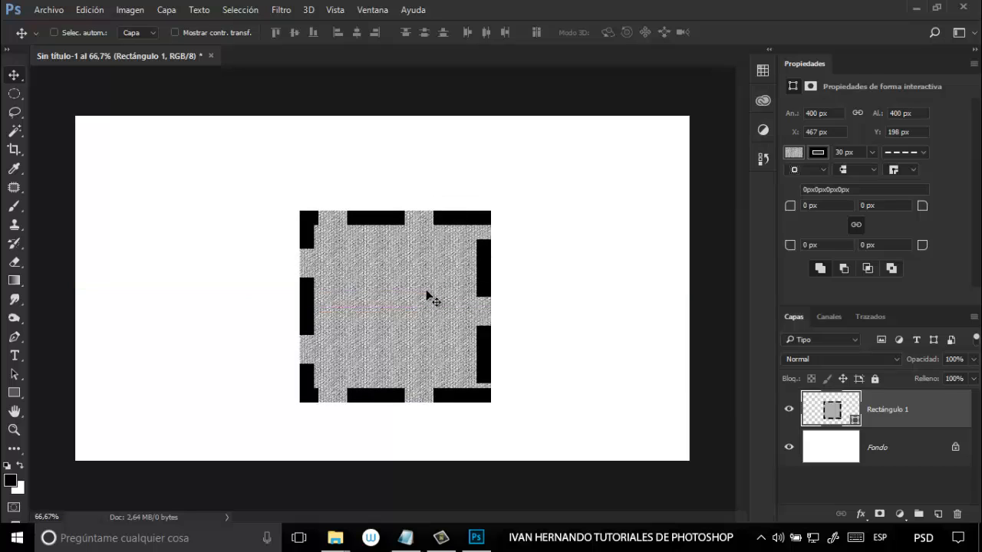
# - Add a rectangle about 390 by 358 px over the square's upper-left corner with the Rectangle tool set to combine shapes
pyautogui.click(15, 393)
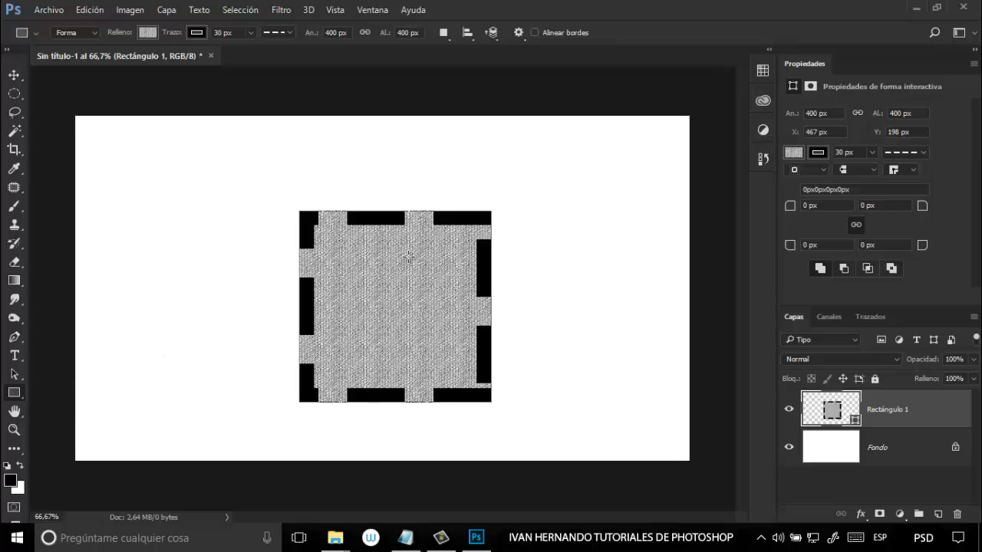
pyautogui.click(445, 34)
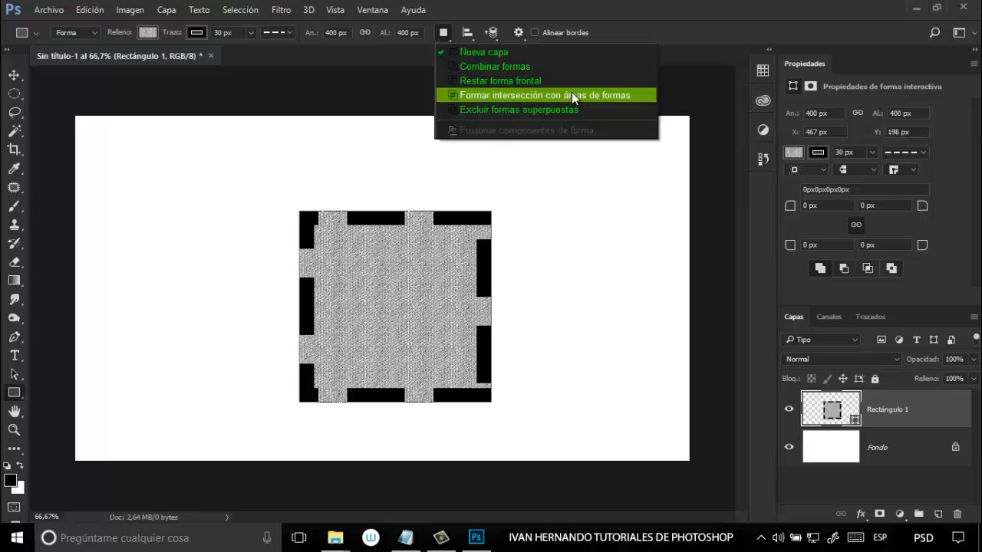
pyautogui.click(529, 69)
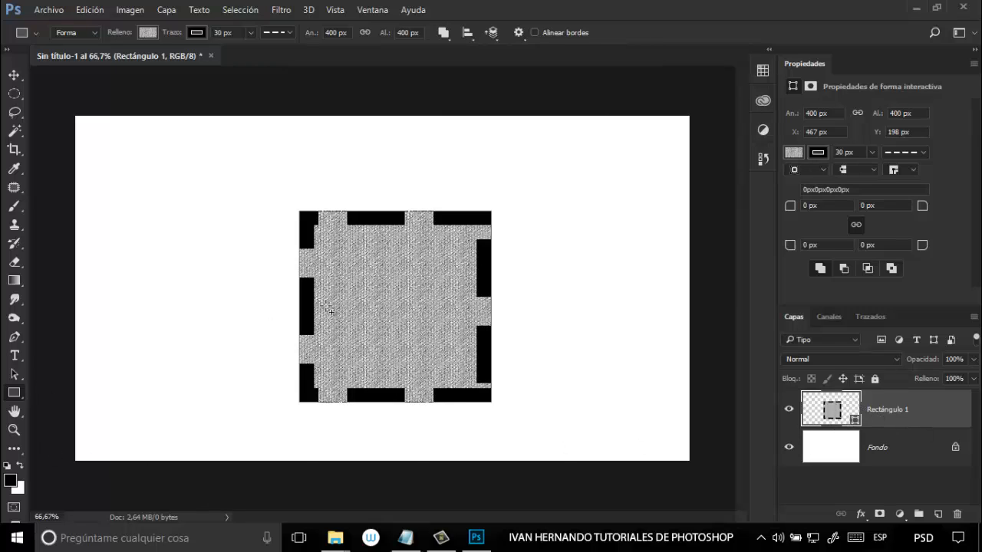
pyautogui.moveTo(211, 156)
pyautogui.mouseDown()
pyautogui.moveTo(381, 272)
pyautogui.moveTo(400, 328)
pyautogui.mouseUp()
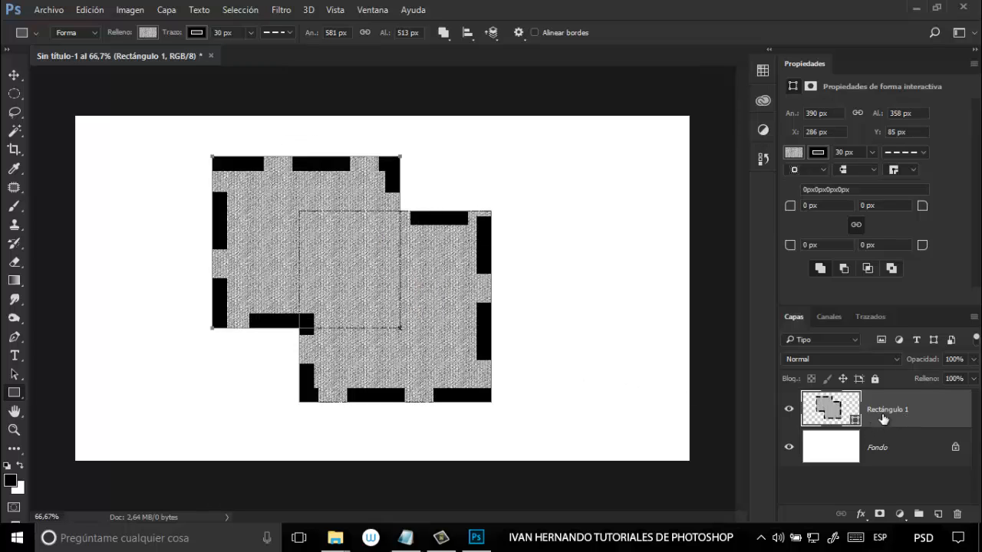
# - Try the subtract front shape and intersect shape areas operations on the overlapping rectangles
pyautogui.click(444, 32)
pyautogui.click(495, 83)
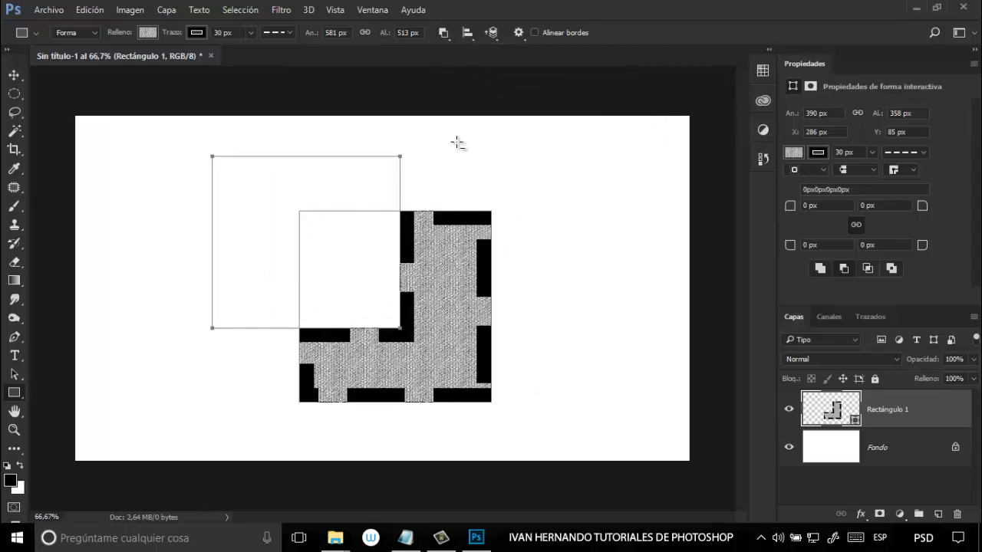
pyautogui.click(442, 35)
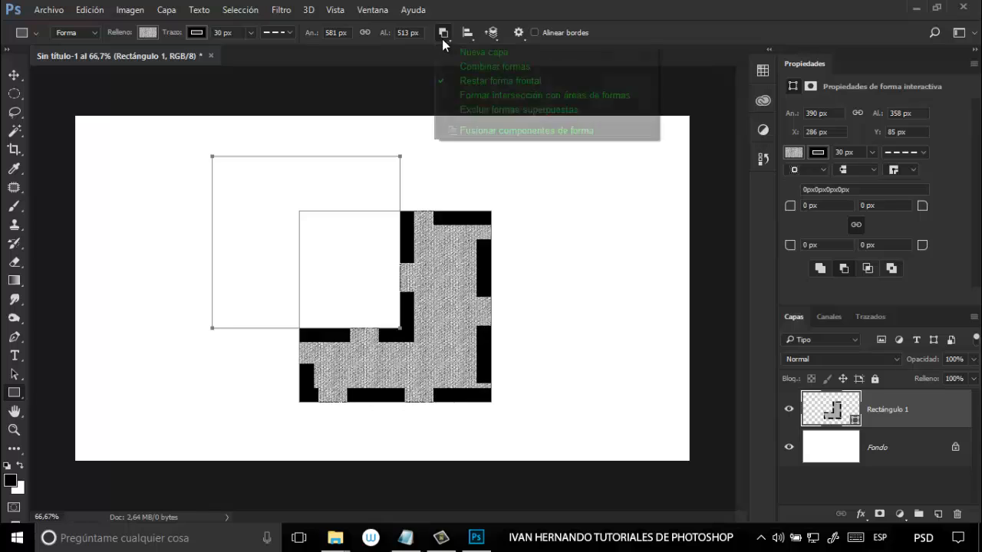
pyautogui.click(495, 94)
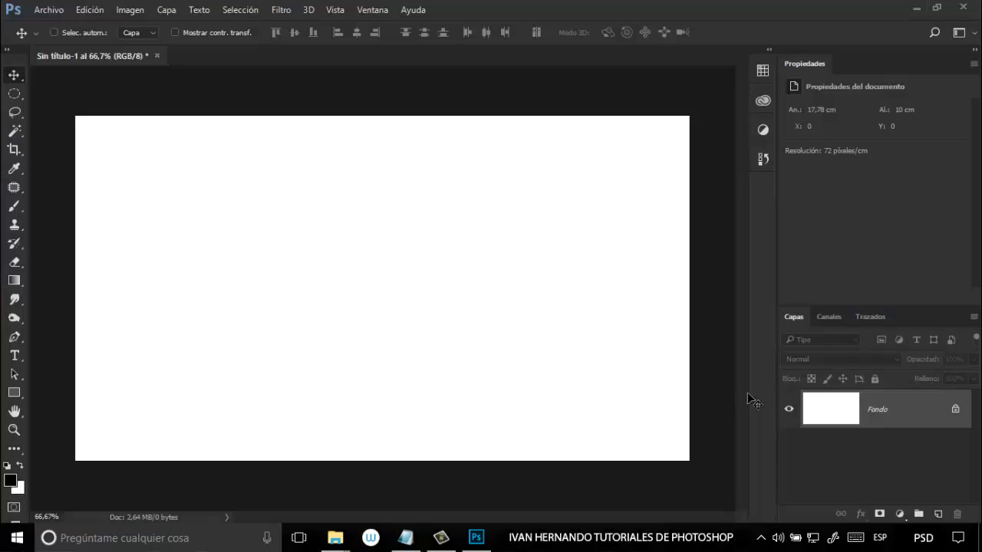
# - Draw a black square about 328 px wide in the canvas's upper-left area with the Rectangle tool and delete it
pyautogui.moveTo(13, 395); pyautogui.dragTo(109, 393)
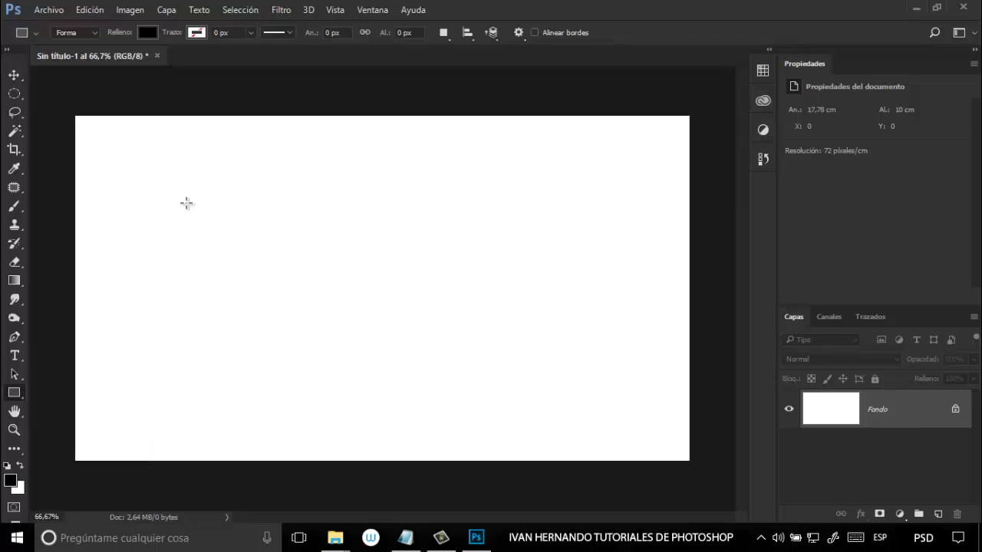
pyautogui.moveTo(130, 158); pyautogui.dragTo(560, 201)
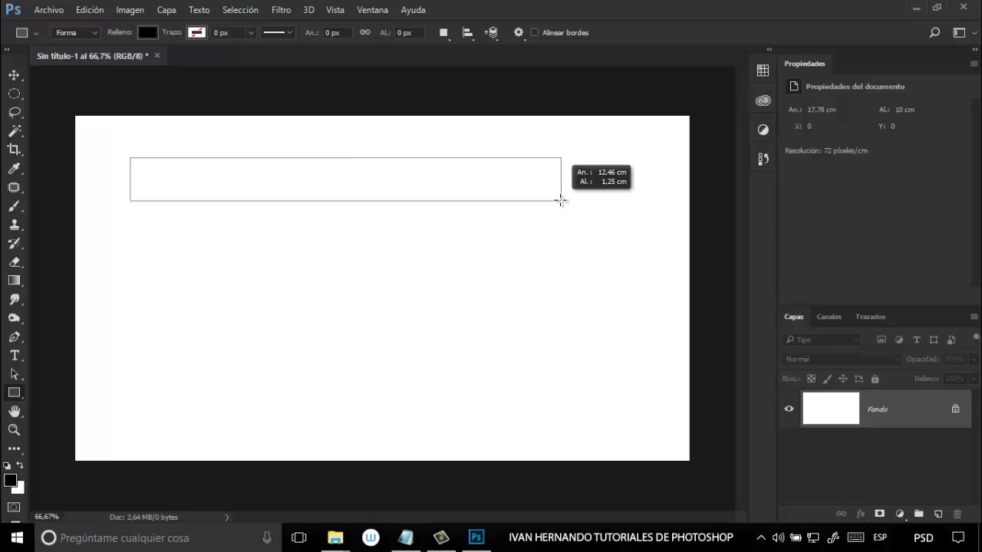
pyautogui.moveTo(559, 201); pyautogui.dragTo(287, 399)
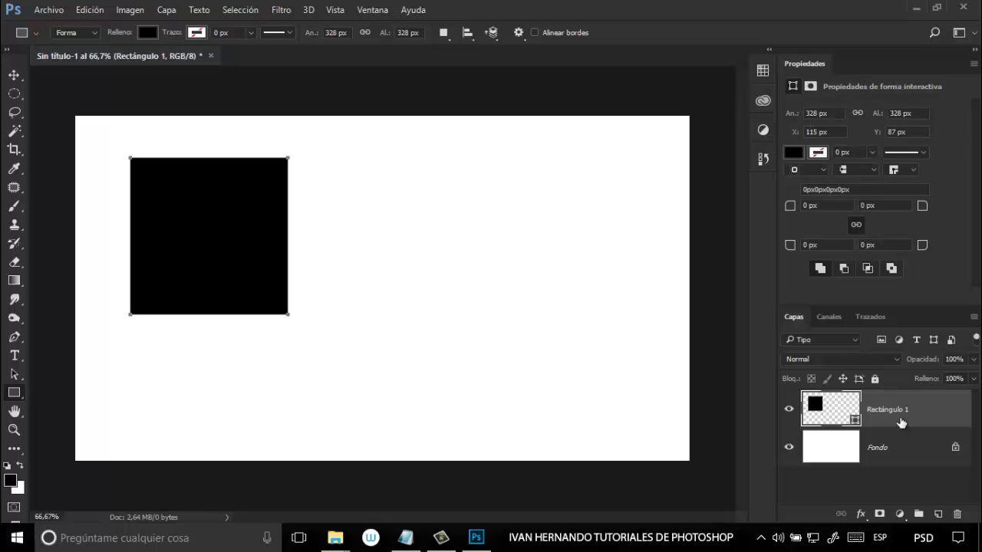
pyautogui.press('Delete')
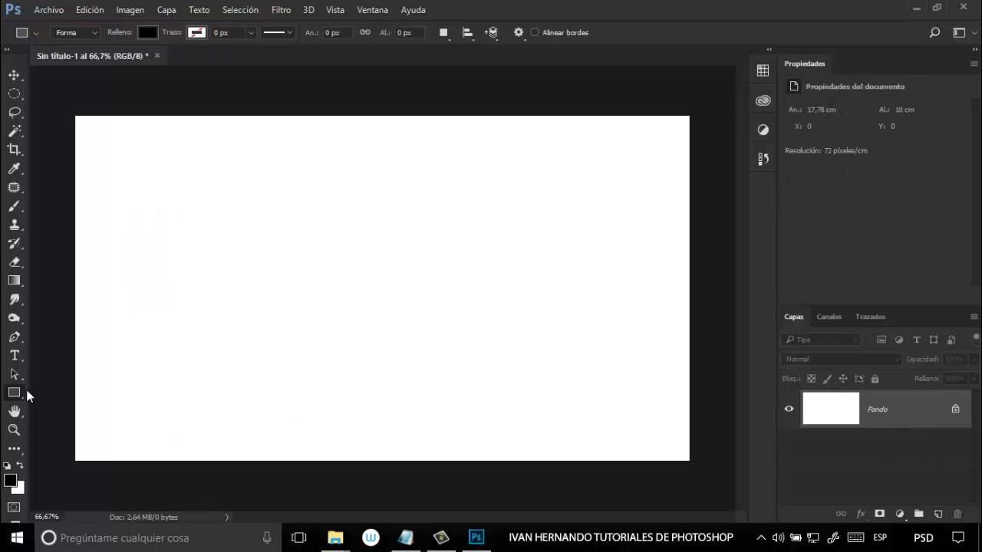
# - Draw a black square about 462 px wide with the Rounded Rectangle tool and set all its corner radii to 50 px
pyautogui.click(13, 394)
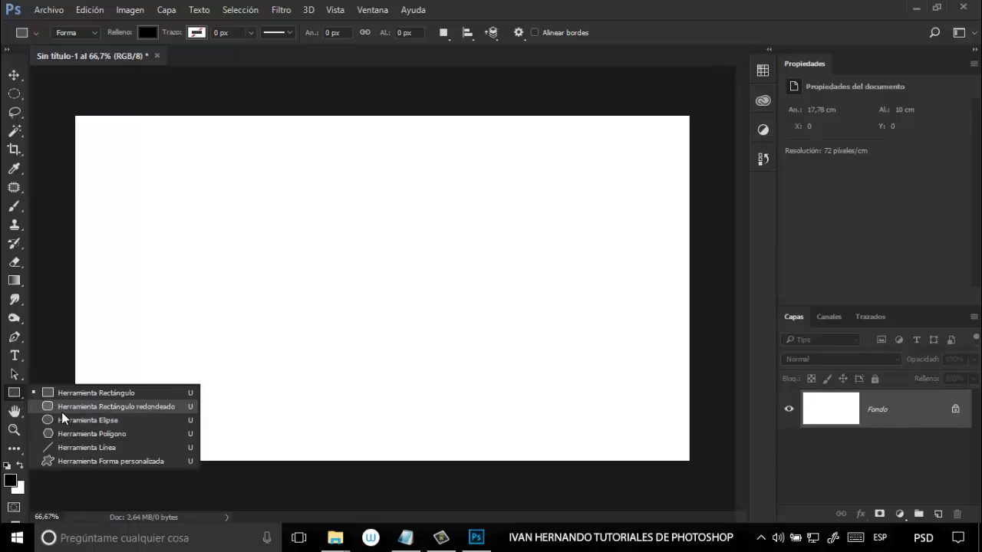
pyautogui.click(61, 411)
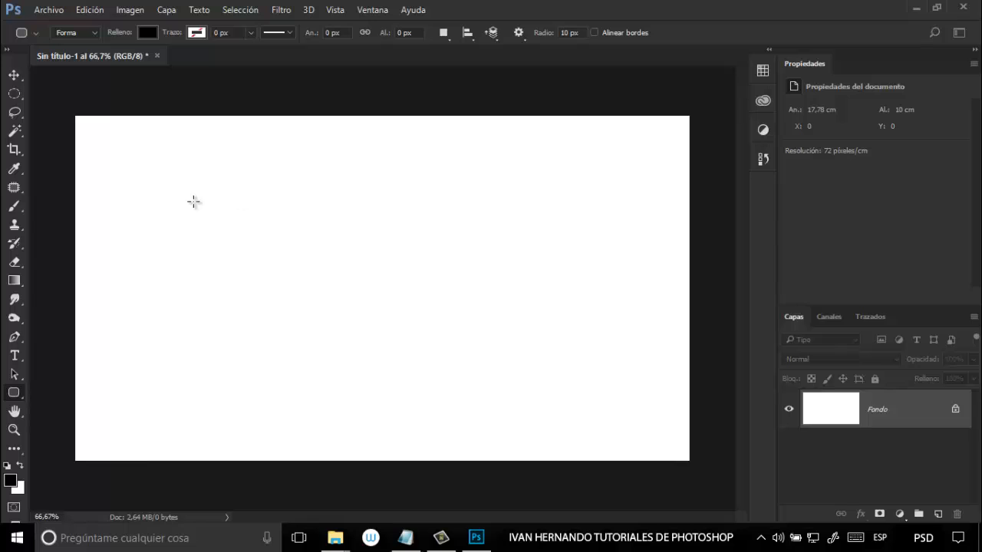
pyautogui.moveTo(193, 200); pyautogui.dragTo(445, 421)
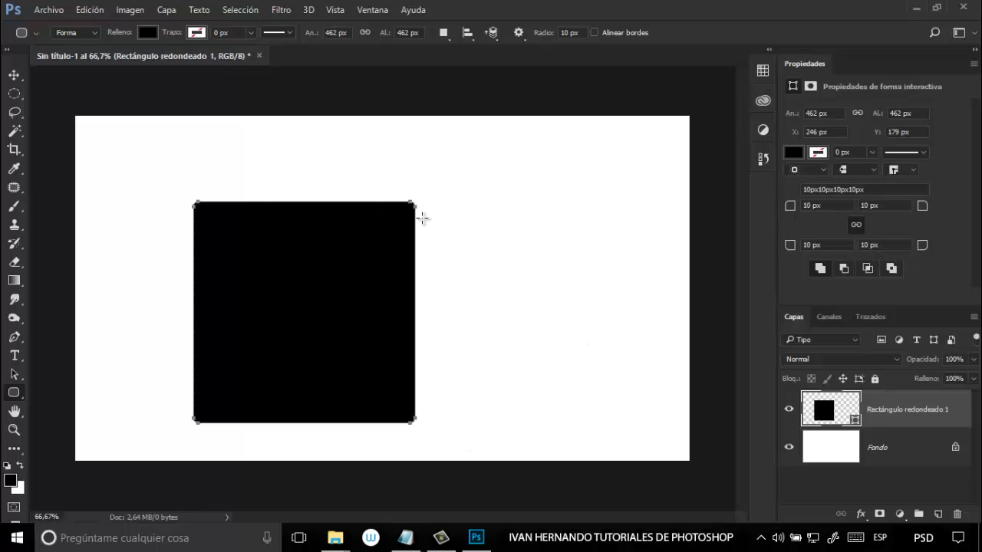
pyautogui.doubleClick(807, 206)
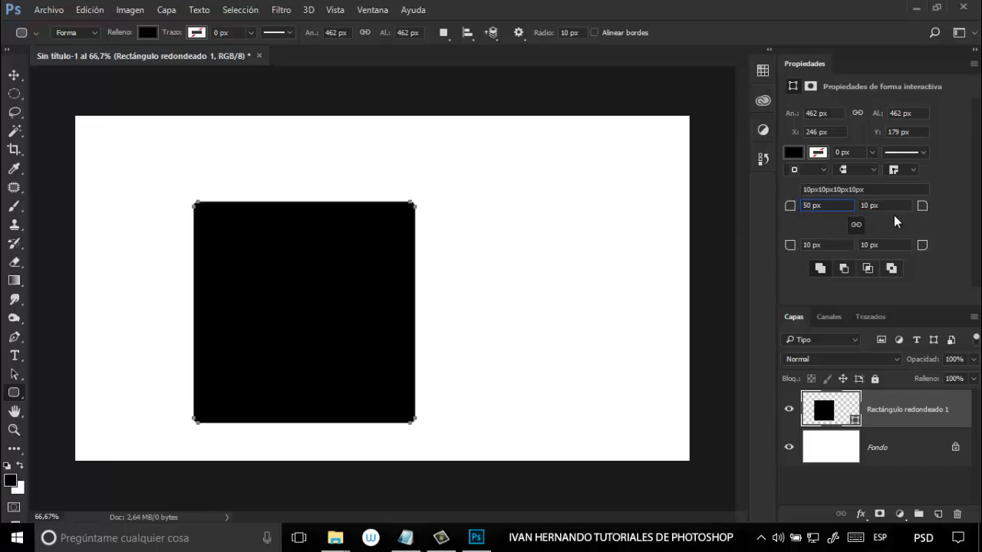
pyautogui.press('Tab')
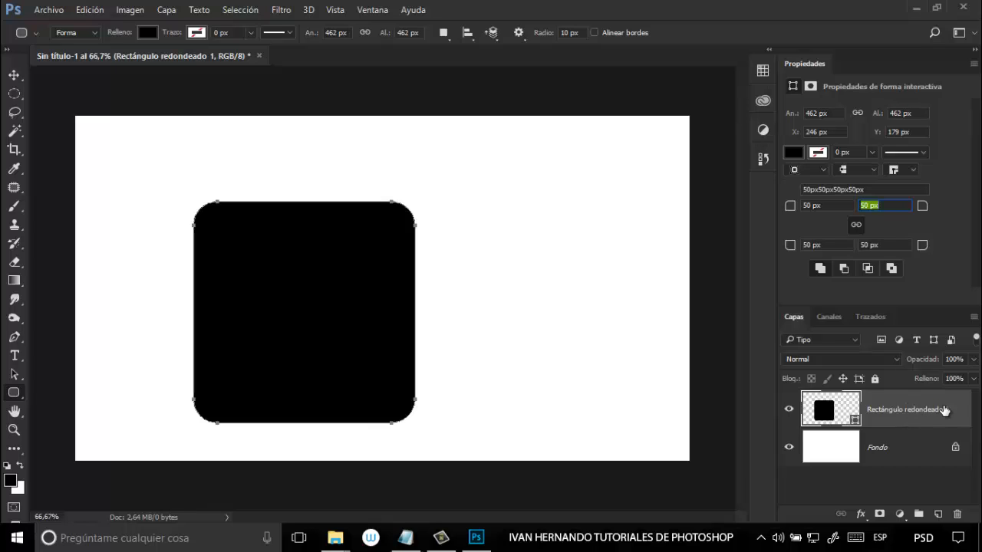
# - Delete the rounded square's layer
pyautogui.press('Delete')
pyautogui.click(913, 408)
pyautogui.press('Delete')
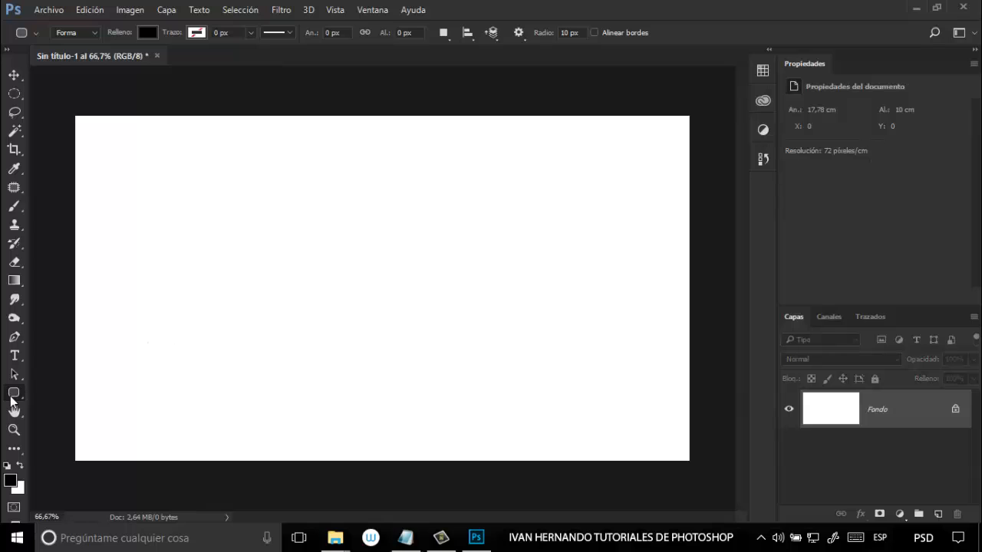
# - Draw a narrow vertical ellipse about 79 by 458 px with the Ellipse tool and undo it
pyautogui.rightClick(15, 397)
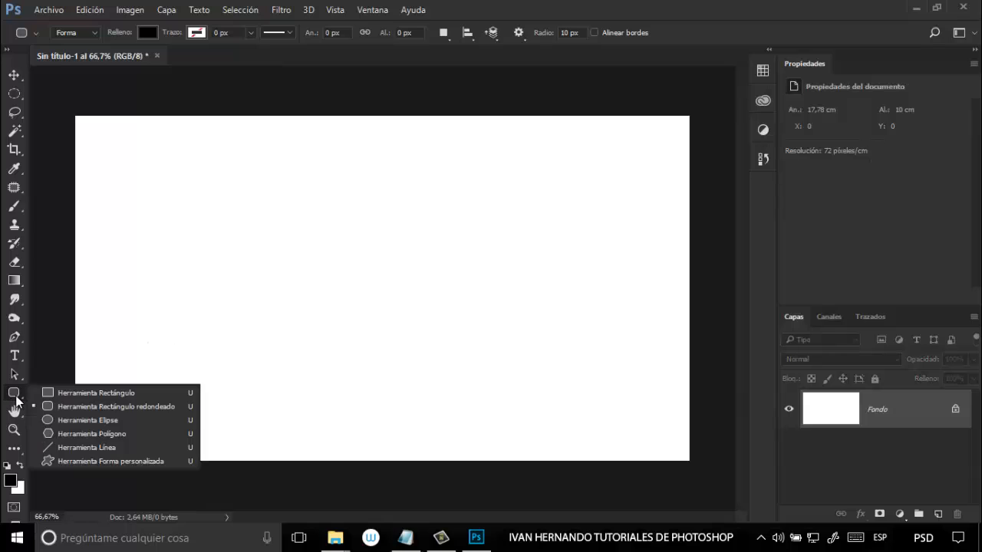
pyautogui.click(77, 420)
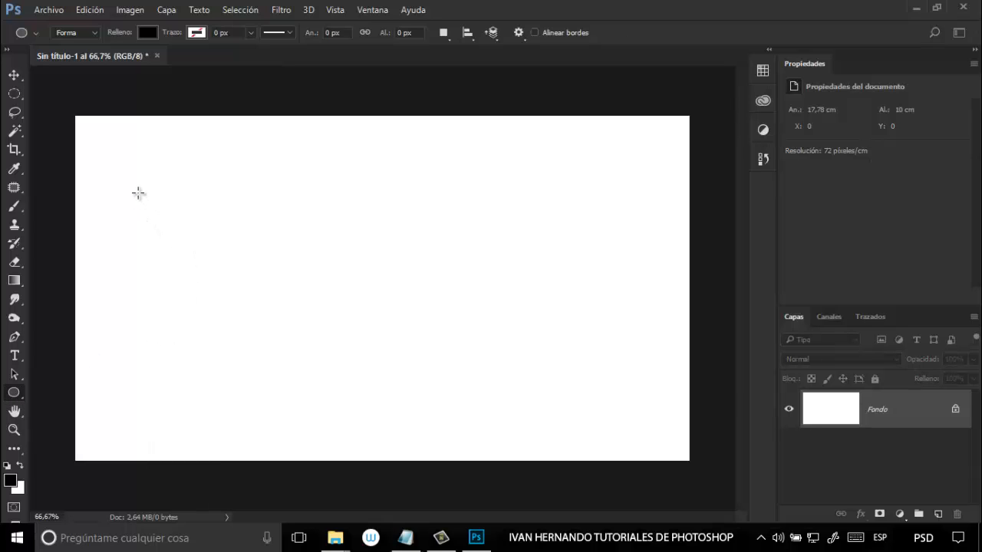
pyautogui.moveTo(138, 194); pyautogui.dragTo(173, 411)
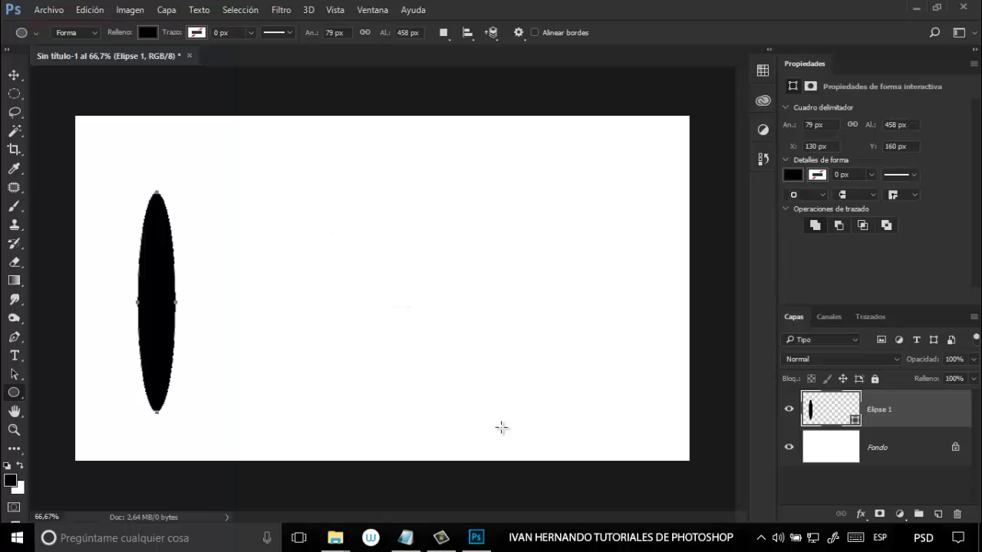
pyautogui.hotkey('ctrl', 'z')
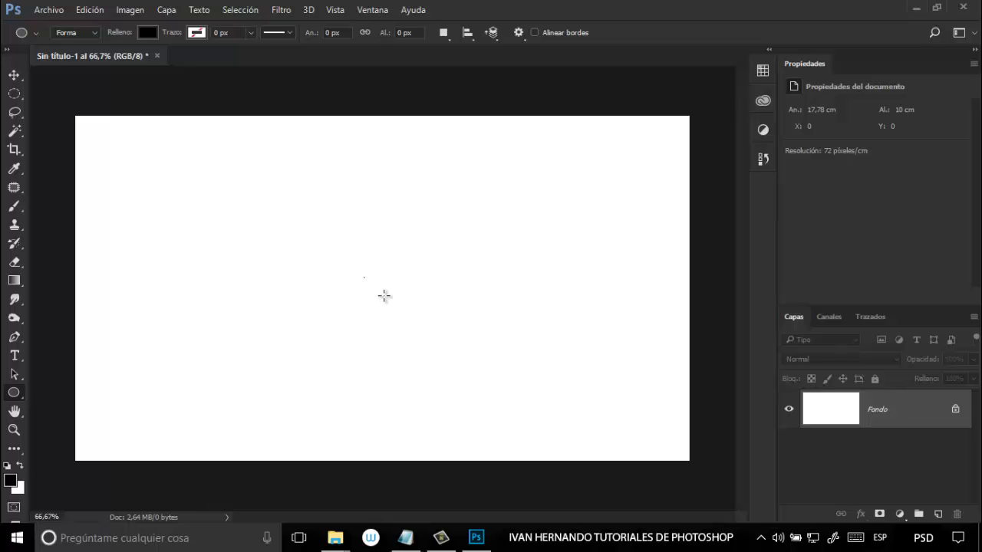
# - Draw a circle about 530 px in diameter outward from its centre near the middle of the canvas, and delete it
pyautogui.moveTo(366, 278); pyautogui.dragTo(478, 380)
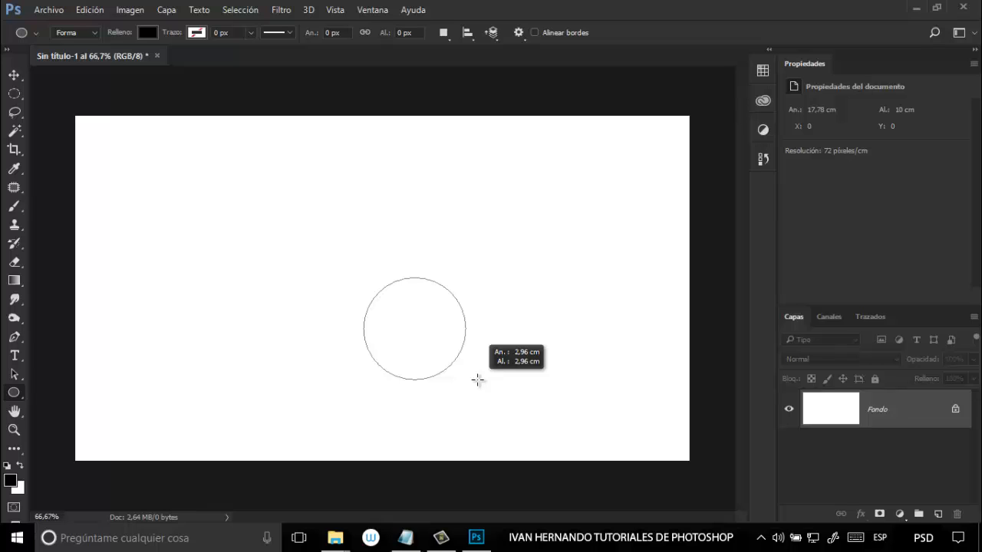
pyautogui.moveTo(477, 379); pyautogui.dragTo(491, 408)
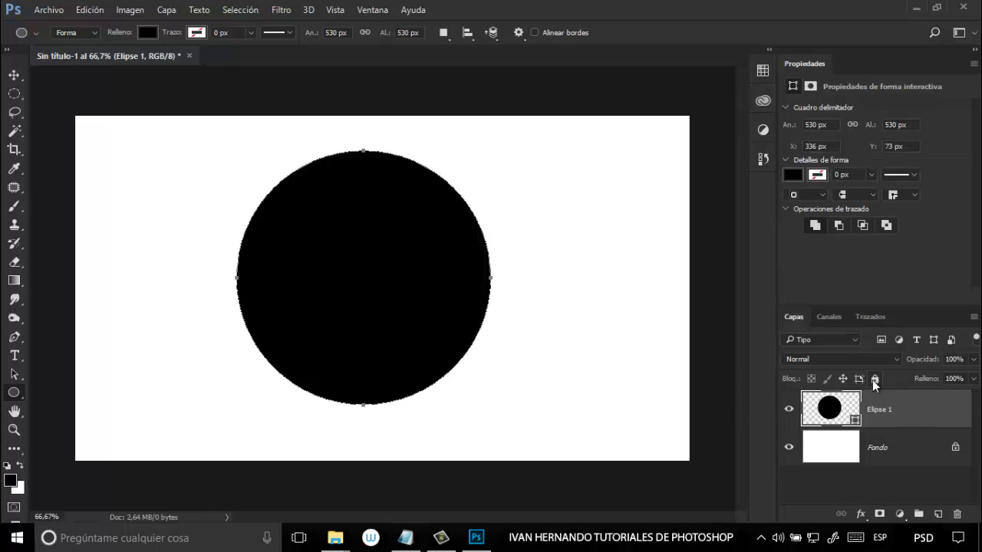
pyautogui.press('Delete')
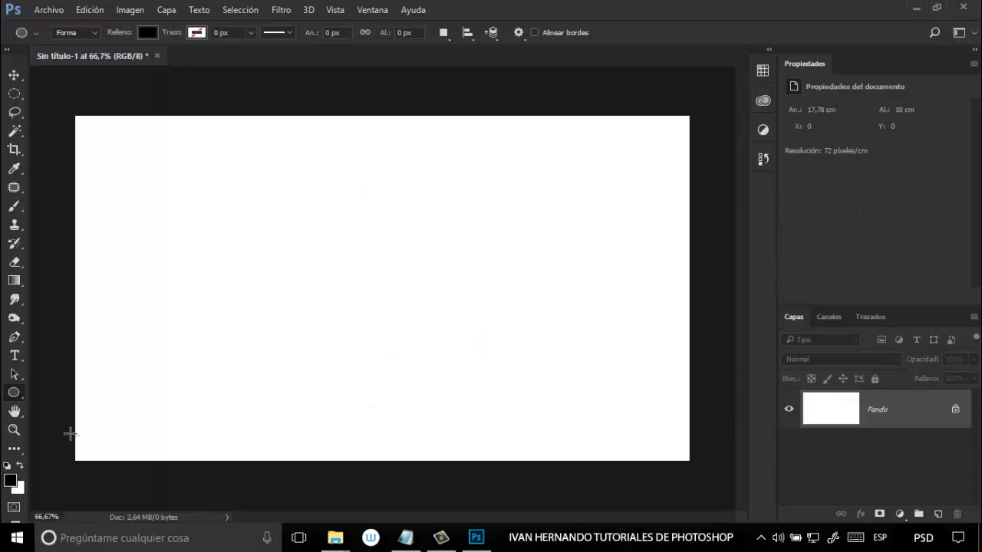
# - Draw a tilted five-sided polygon about 366 px wide with the Polygon tool near the canvas centre, and delete it
pyautogui.rightClick(9, 394)
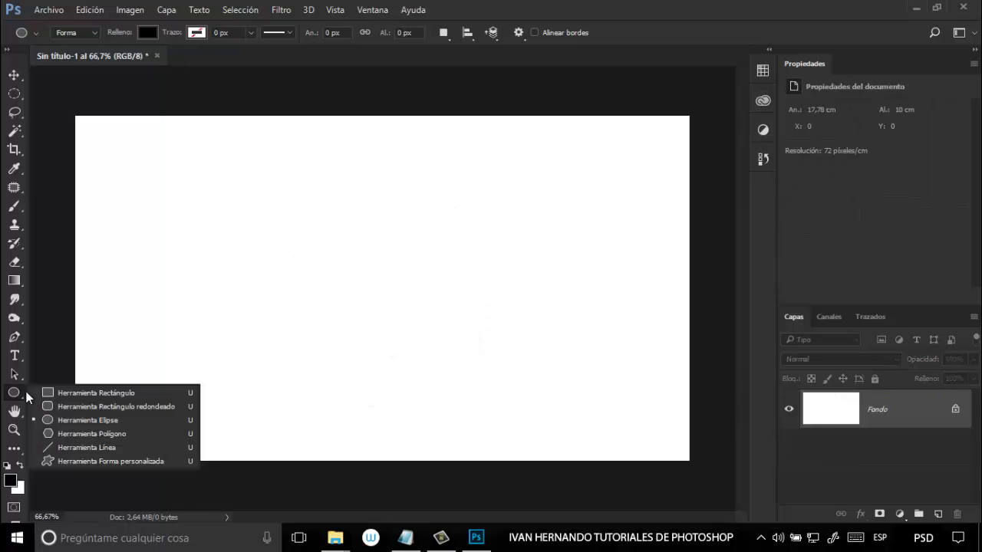
pyautogui.click(114, 433)
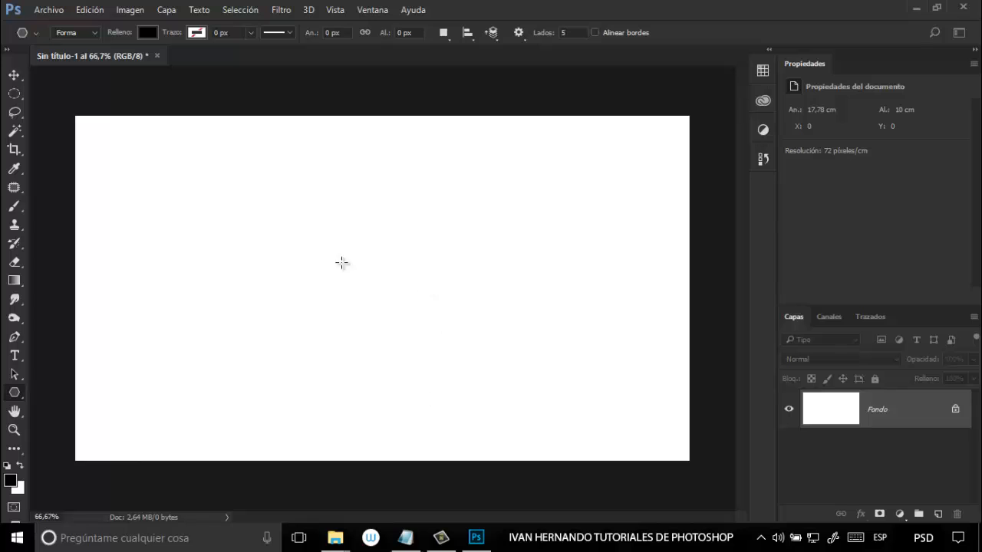
pyautogui.moveTo(353, 272); pyautogui.dragTo(418, 343)
pyautogui.press('shift')
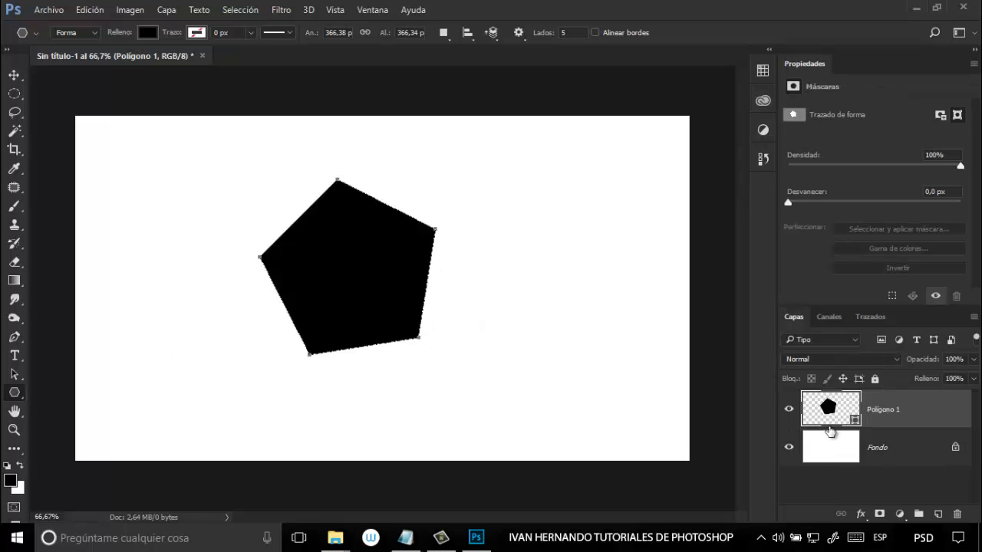
pyautogui.press('Delete')
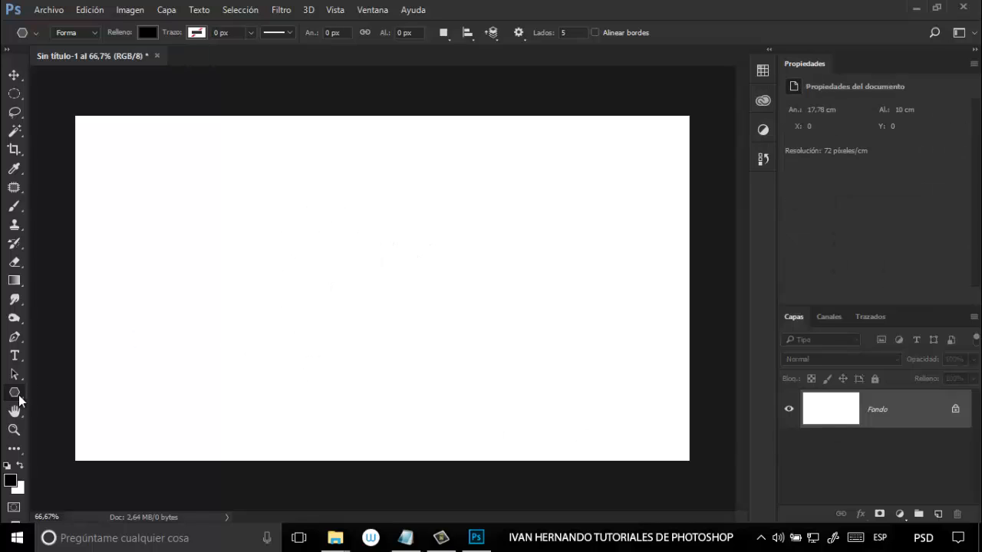
# - Draw an upright three-sided polygon about 260 by 225 px, reset the side count to 5, and delete the triangle
pyautogui.doubleClick(566, 34)
pyautogui.moveTo(309, 239); pyautogui.dragTo(306, 168)
pyautogui.press('shift')
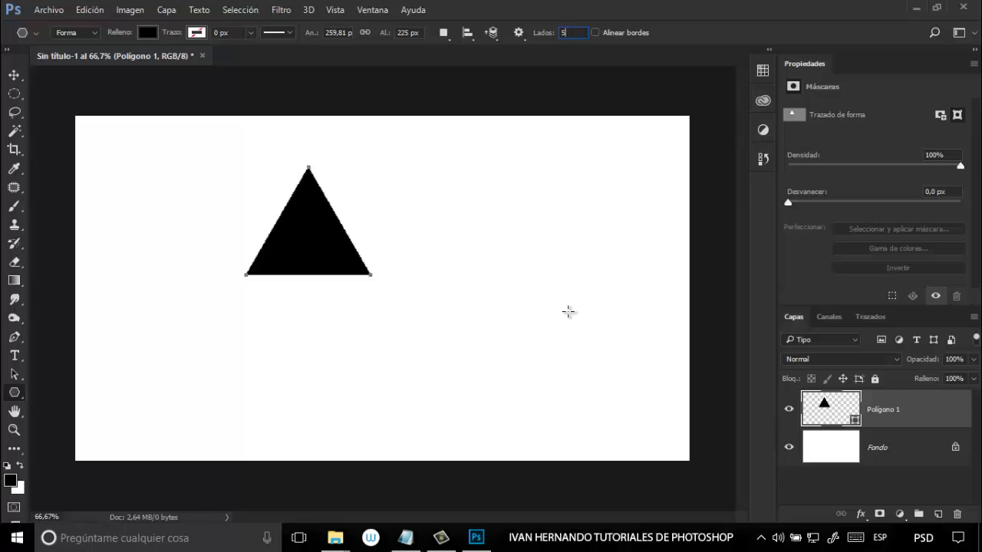
pyautogui.click(686, 33)
pyautogui.press('Delete')
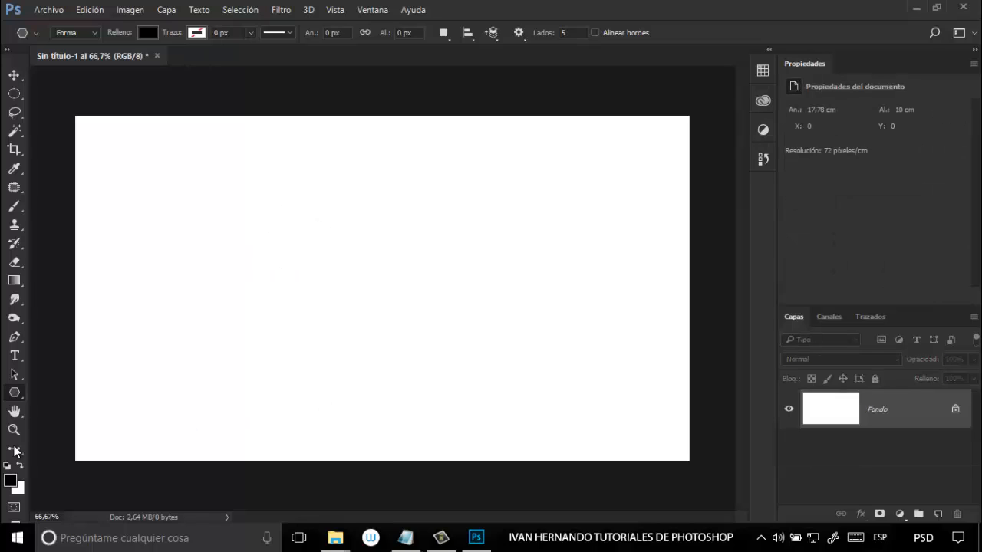
# - Draw a horizontal black line about 787 px long and 0.2 cm thick across the upper canvas with the Line tool
pyautogui.rightClick(22, 393)
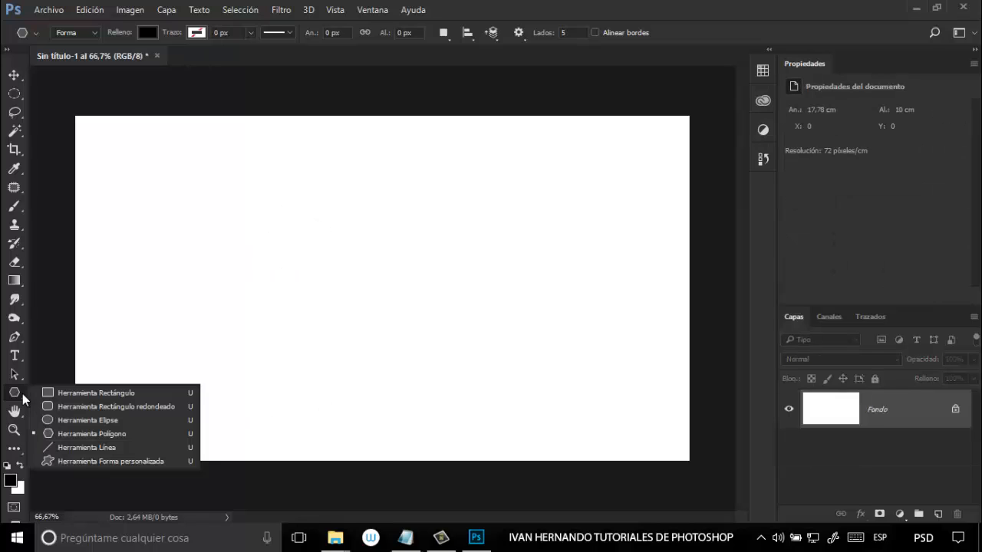
pyautogui.click(78, 448)
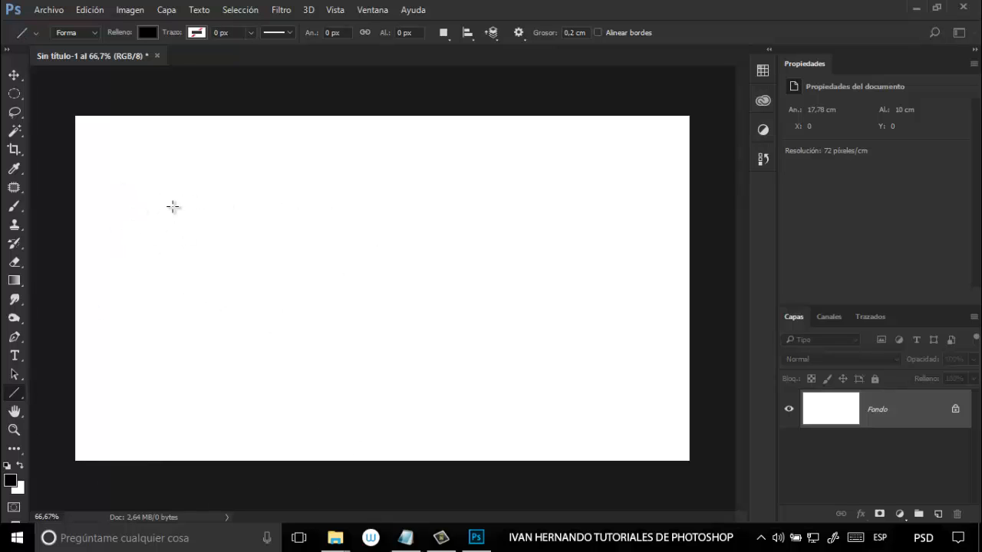
pyautogui.moveTo(172, 206); pyautogui.dragTo(550, 217)
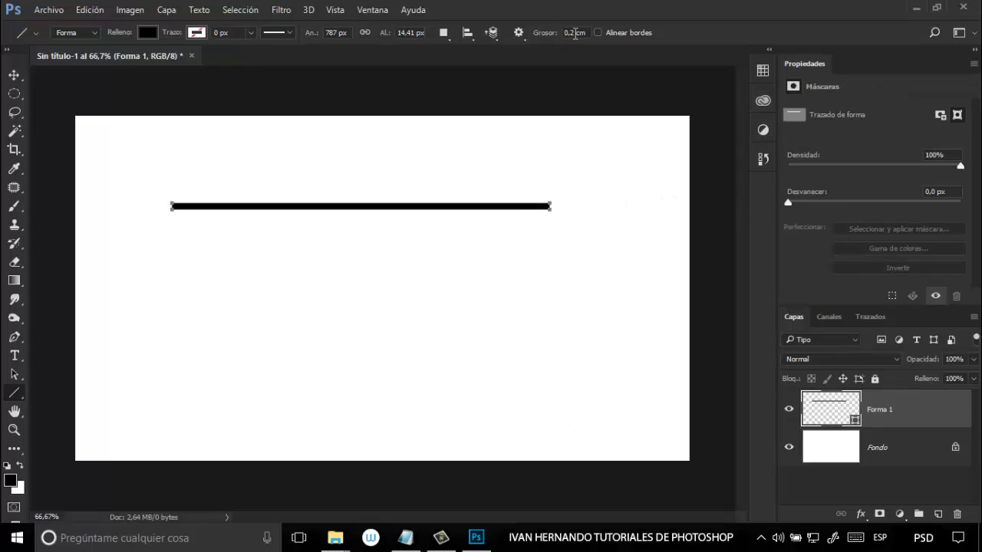
# - Draw a second horizontal line 1 cm thick and about 917 px long below the first, and delete both lines
pyautogui.press('Return')
pyautogui.write('1')
pyautogui.moveTo(138, 303); pyautogui.dragTo(577, 351)
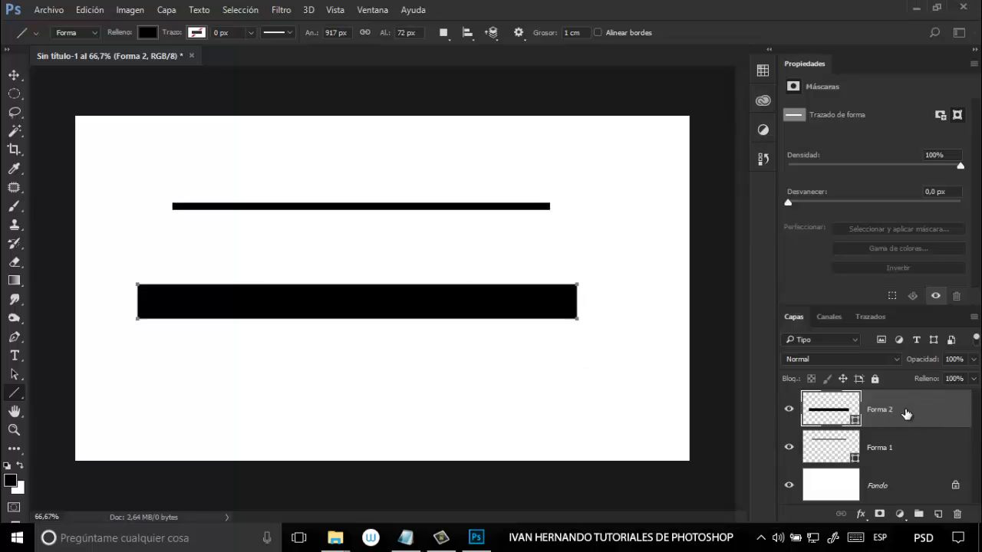
pyautogui.press('Delete')
pyautogui.press('Delete')
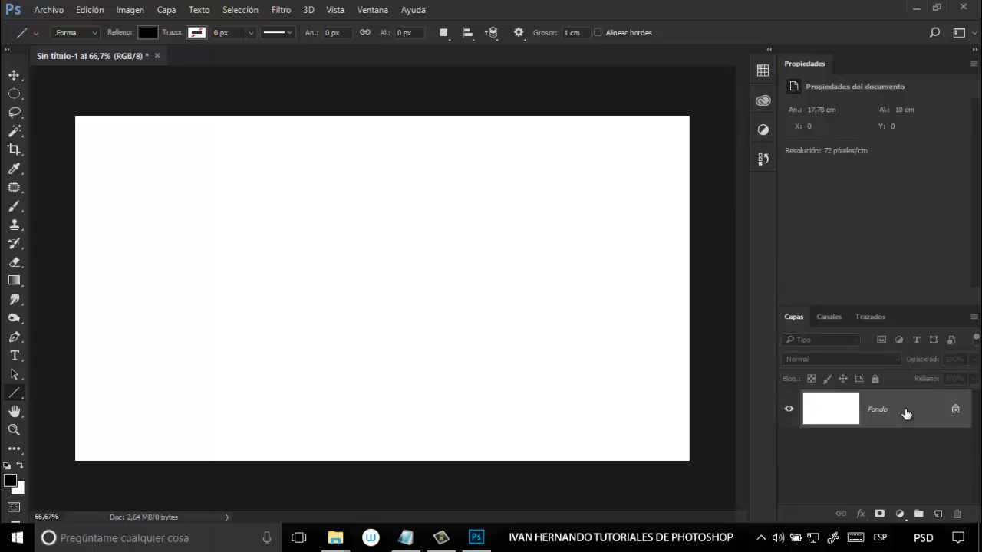
# - Activate the Custom Shape tool and browse its library of available shapes
pyautogui.rightClick(18, 397)
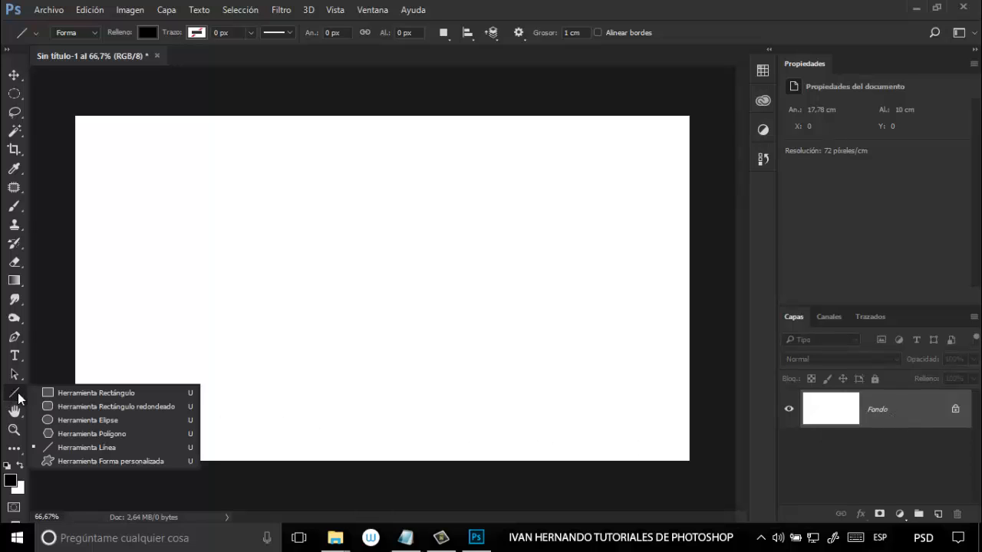
pyautogui.click(90, 461)
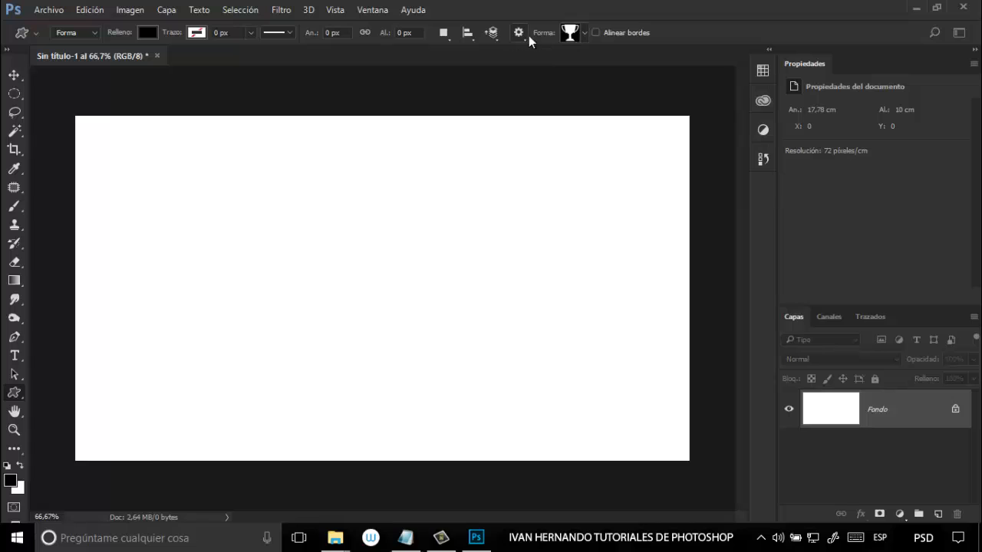
pyautogui.click(584, 33)
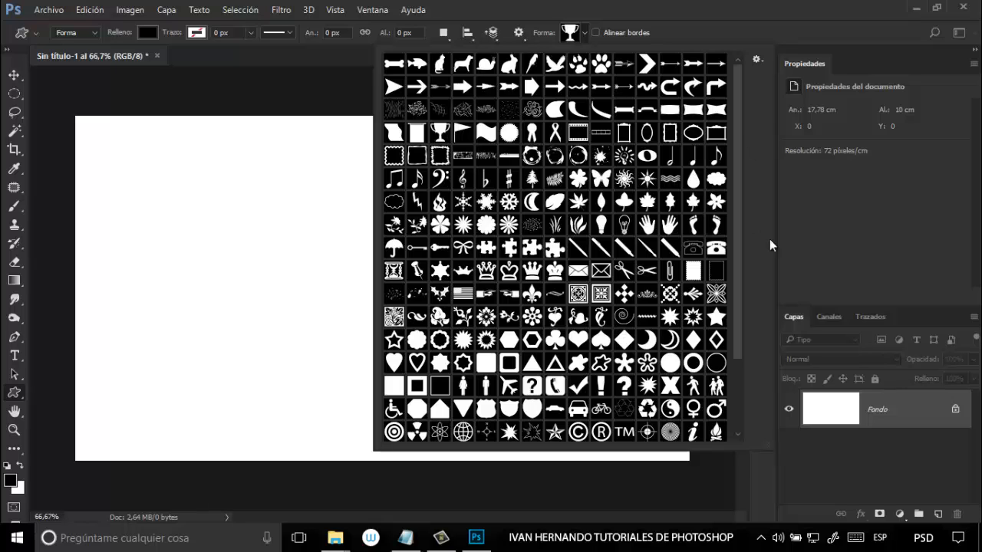
pyautogui.scroll(-3, 730, 347)
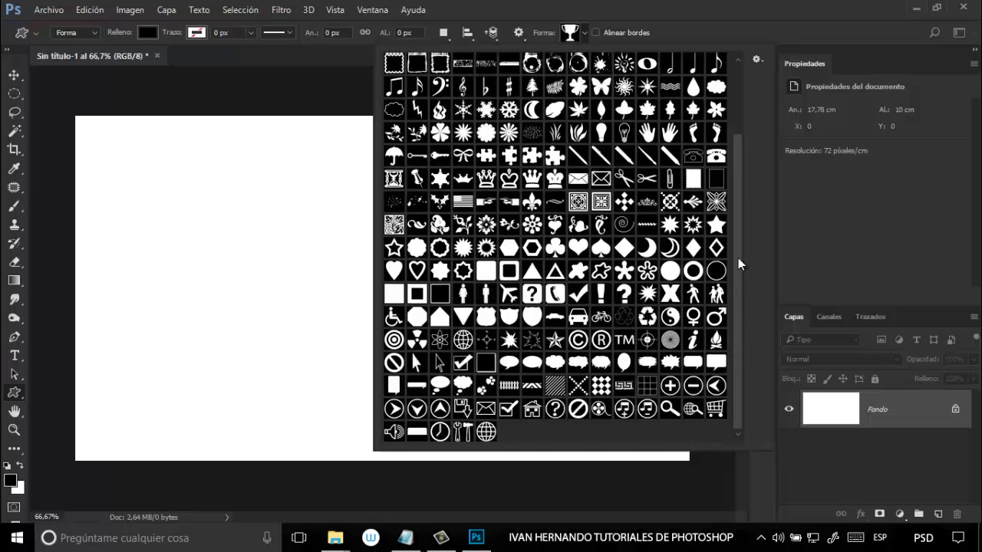
pyautogui.scroll(3, 738, 258)
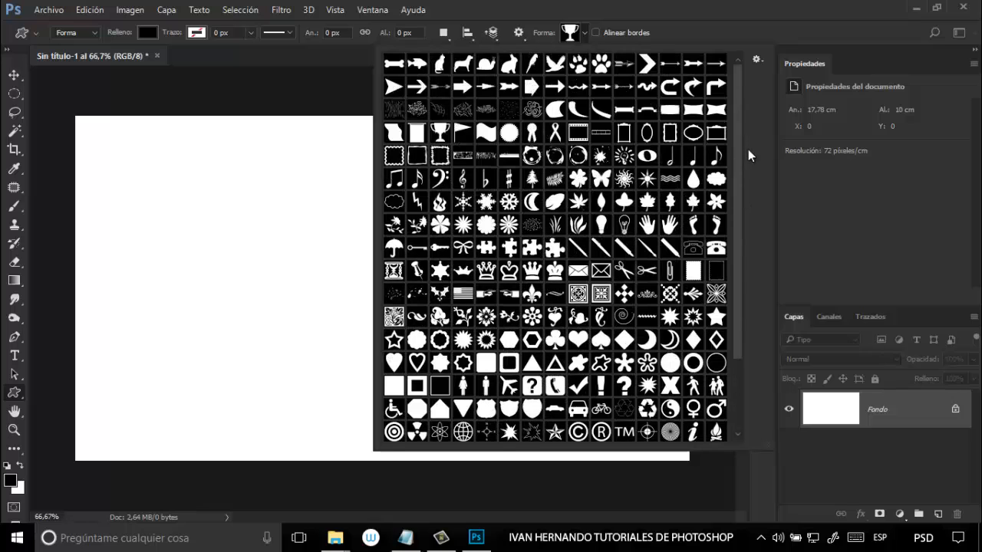
# - Start replacing the current custom shapes with the Todas set, cancel the replacement and close the shape library
pyautogui.click(756, 59)
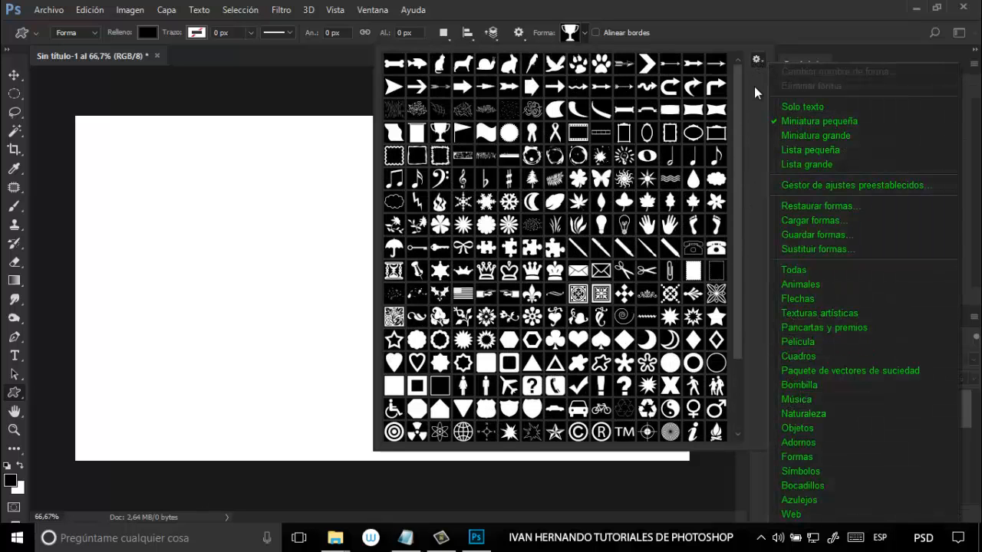
pyautogui.click(822, 269)
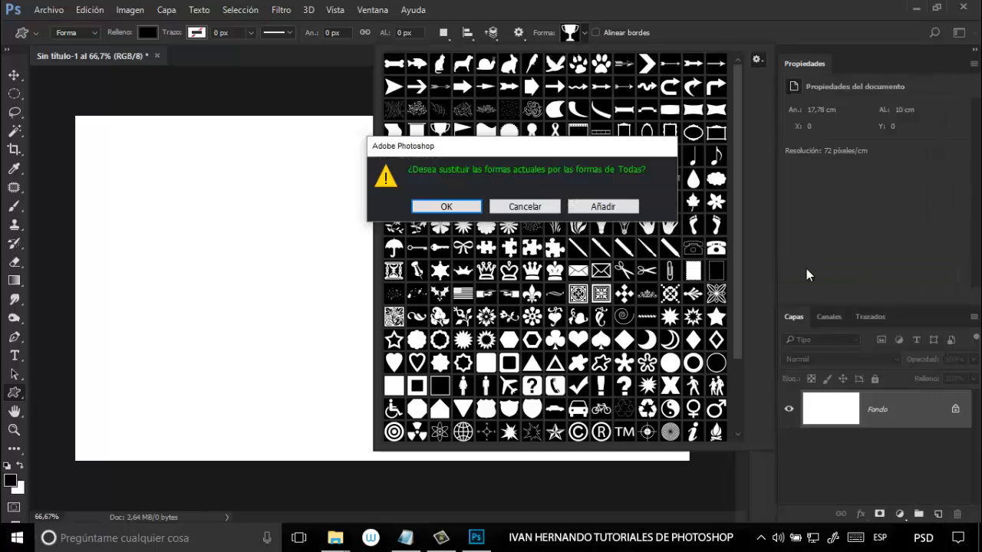
pyautogui.moveTo(529, 151); pyautogui.dragTo(527, 166)
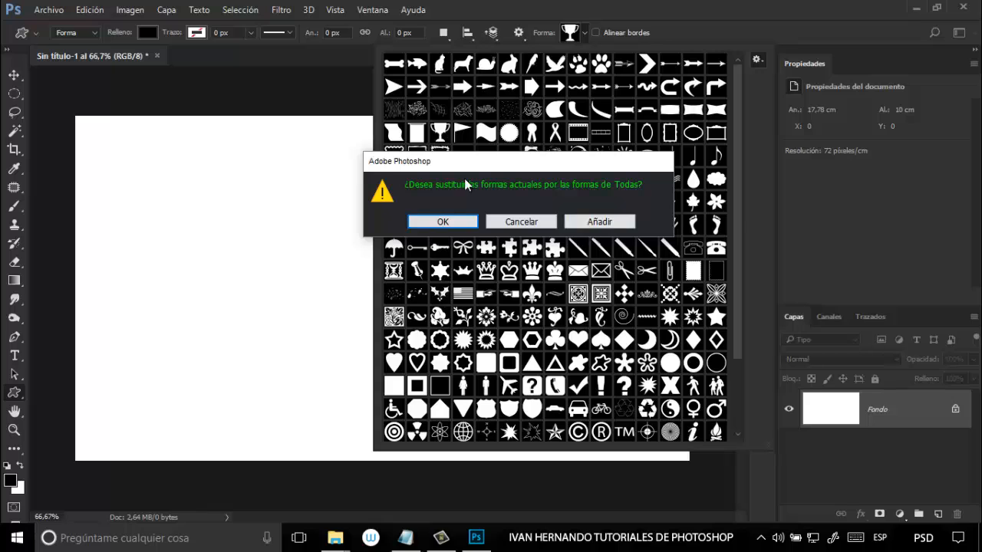
pyautogui.click(520, 224)
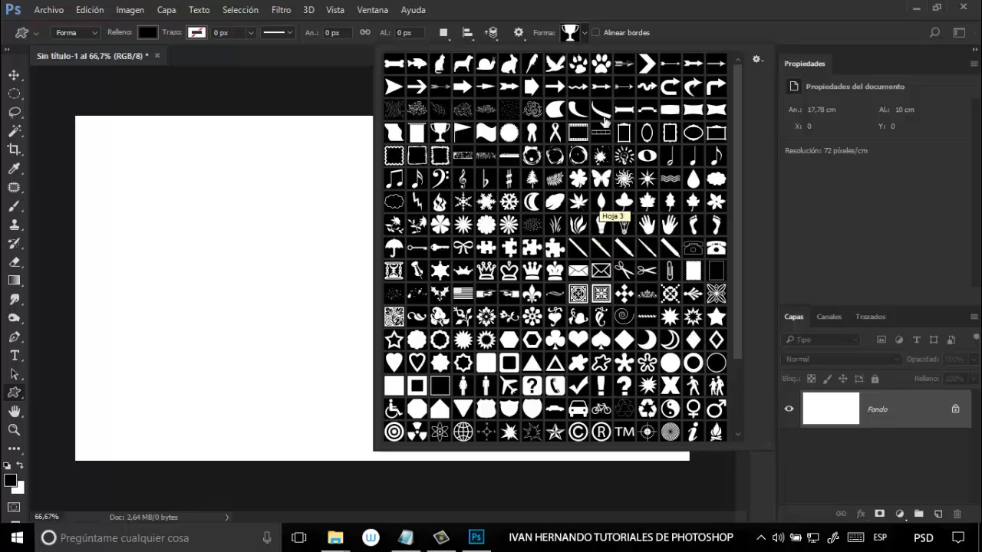
pyautogui.click(703, 37)
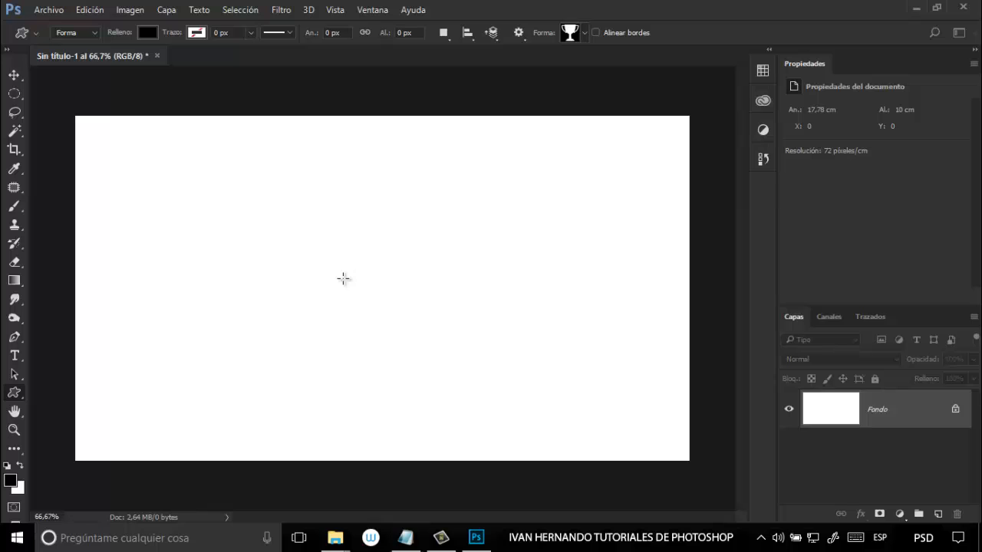
# - Draw the black trophy shape about 537 by 516 px outward from its centre and move it to the middle of the canvas
pyautogui.moveTo(343, 279); pyautogui.dragTo(449, 370)
pyautogui.press('shift')
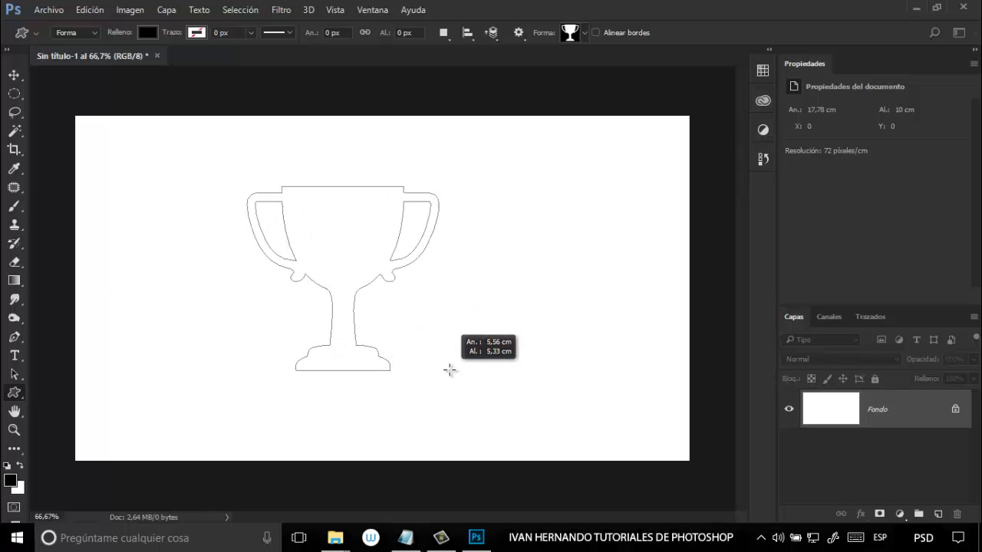
pyautogui.moveTo(450, 370); pyautogui.dragTo(471, 402)
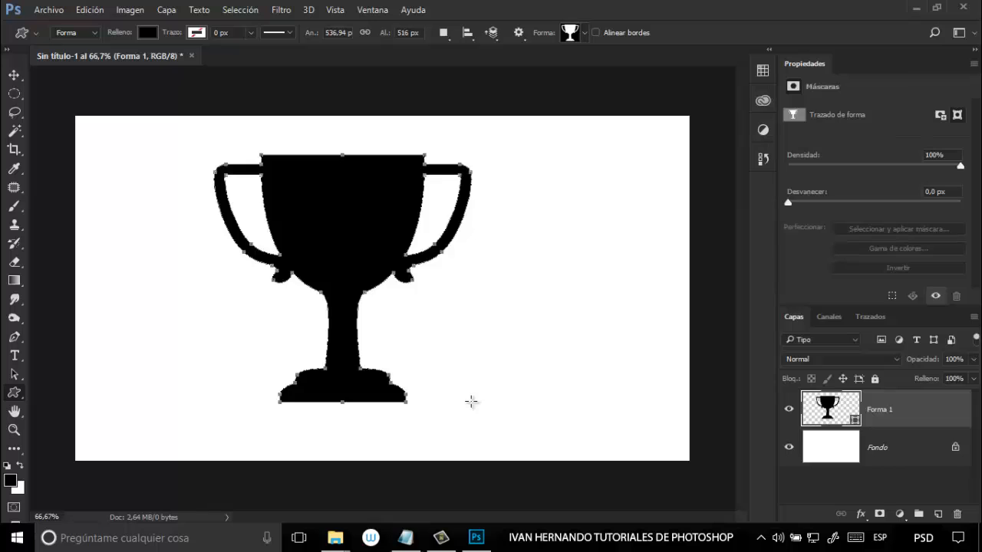
pyautogui.click(14, 74)
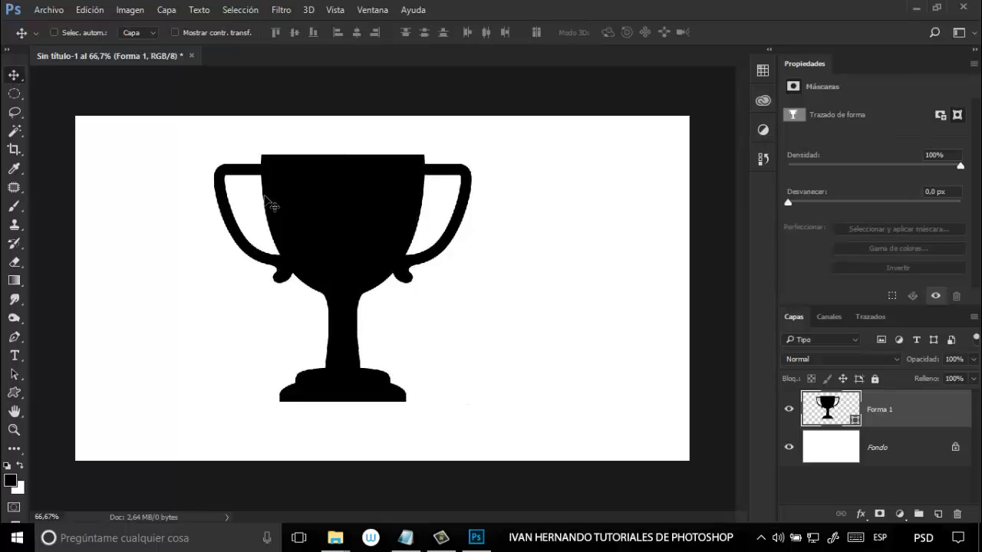
pyautogui.moveTo(320, 204); pyautogui.dragTo(396, 237)
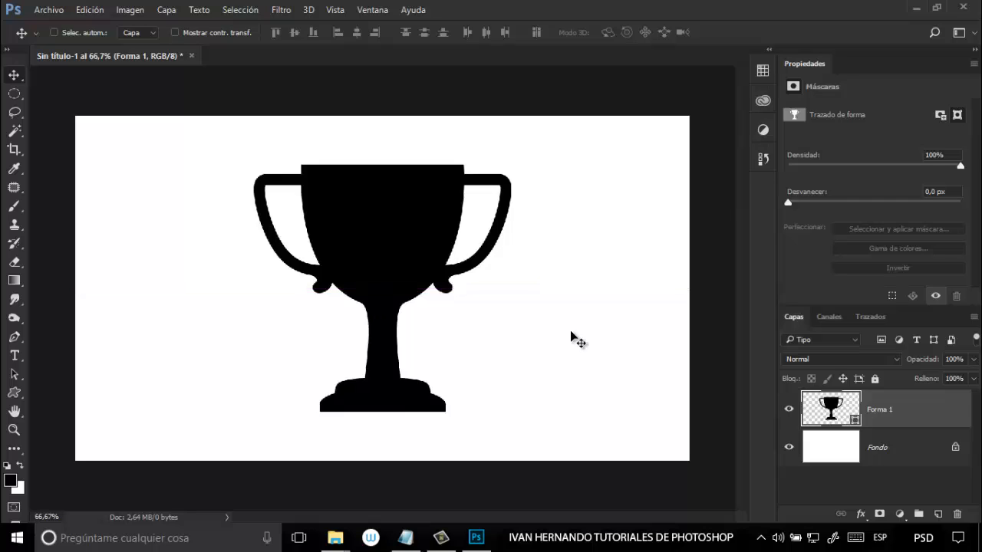